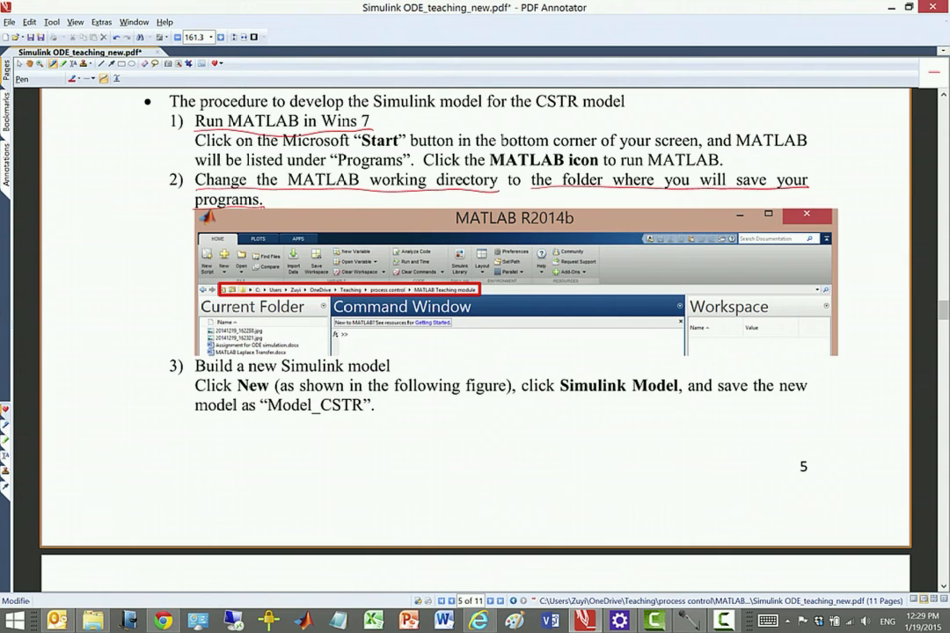
Circle the working-directory path in the MATLAB screenshot under procedure step 2
mouse_move(218, 283)
left_mouse_down()
mouse_move(247, 303)
mouse_move(451, 299)
mouse_move(496, 282)
left_mouse_up()
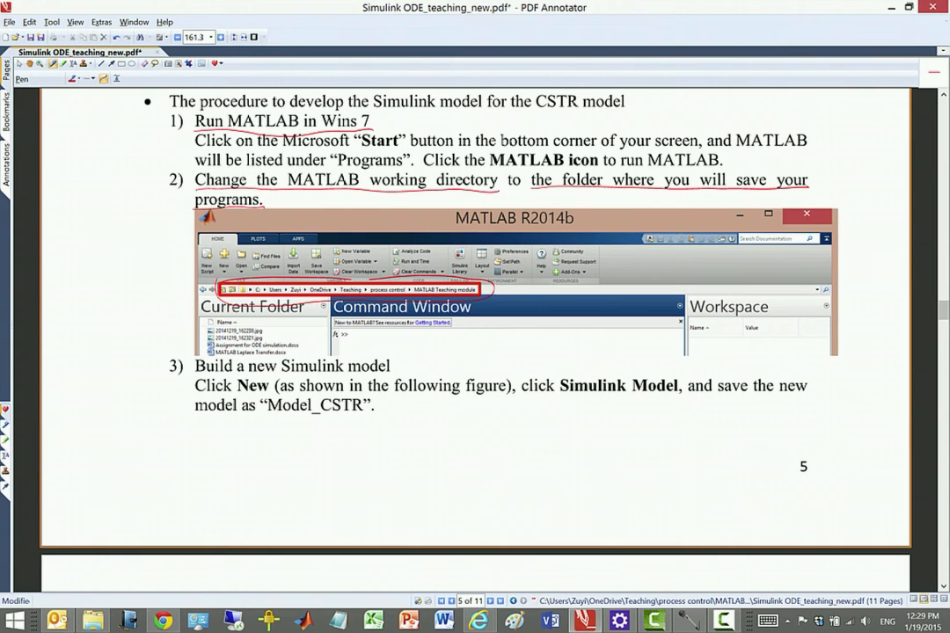
Switch to MATLAB, create a new Simulink model and maximize its window
key("alt+Tab")
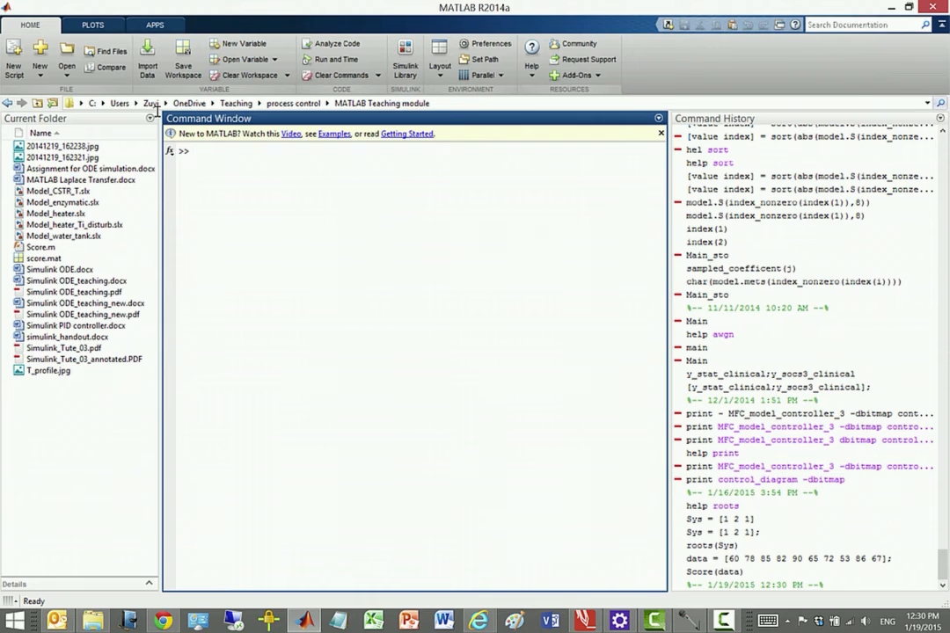
left_click(40, 78)
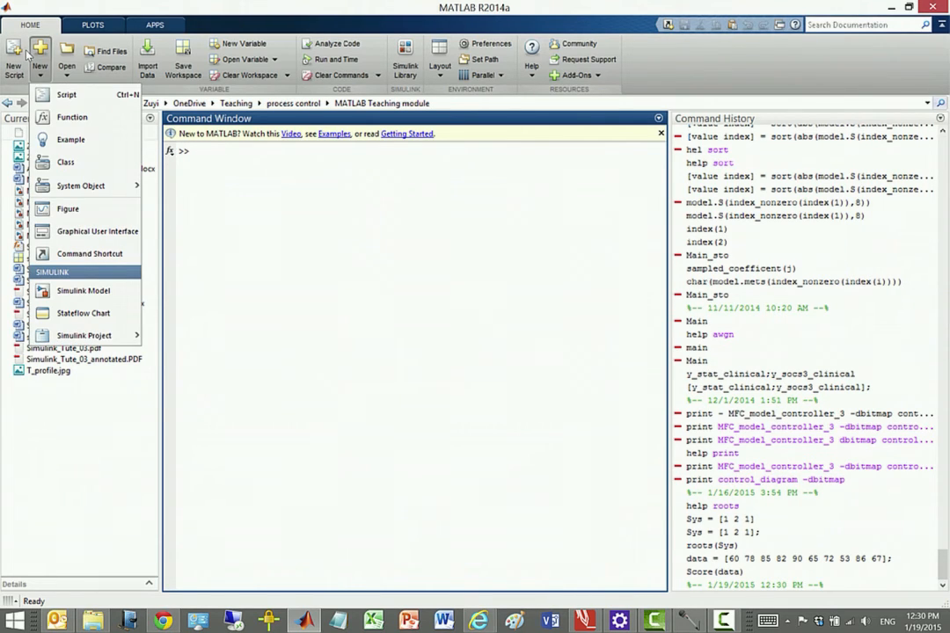
left_click(83, 291)
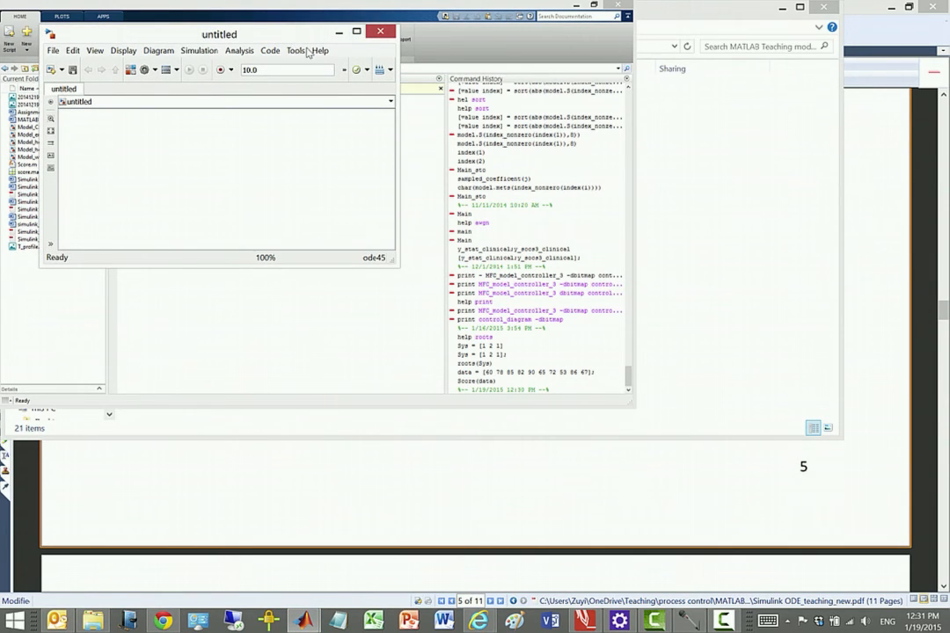
left_click_drag(359, 38, 605, 123)
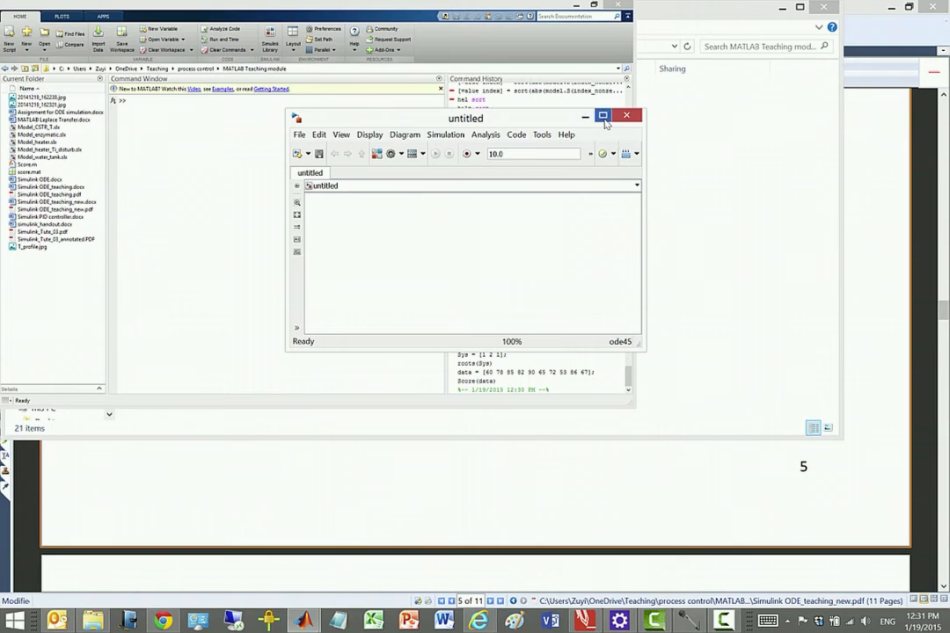
left_click(605, 120)
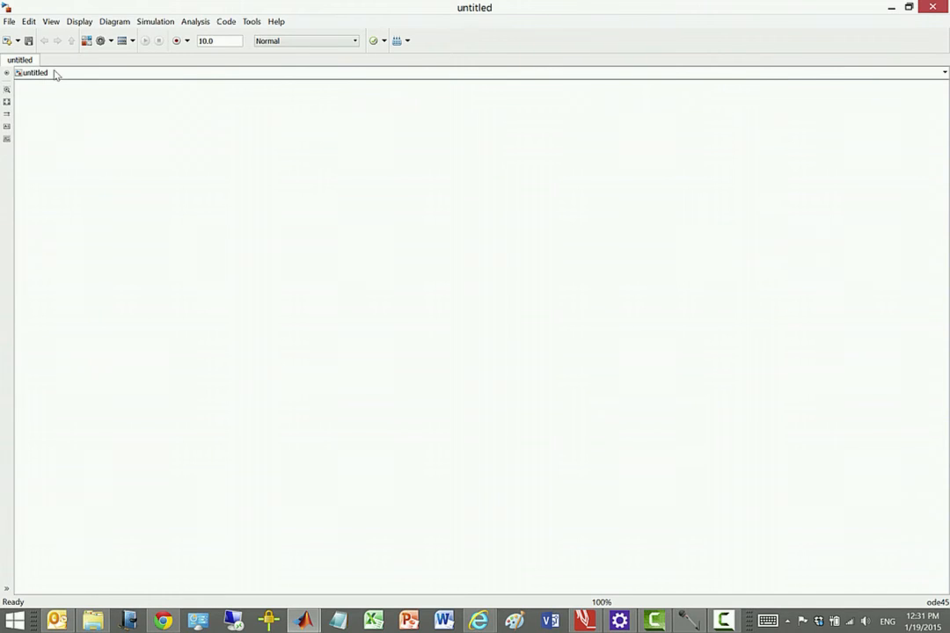
Save the new Simulink model as Model_CSTR in the MATLAB Teaching module folder
left_click(29, 41)
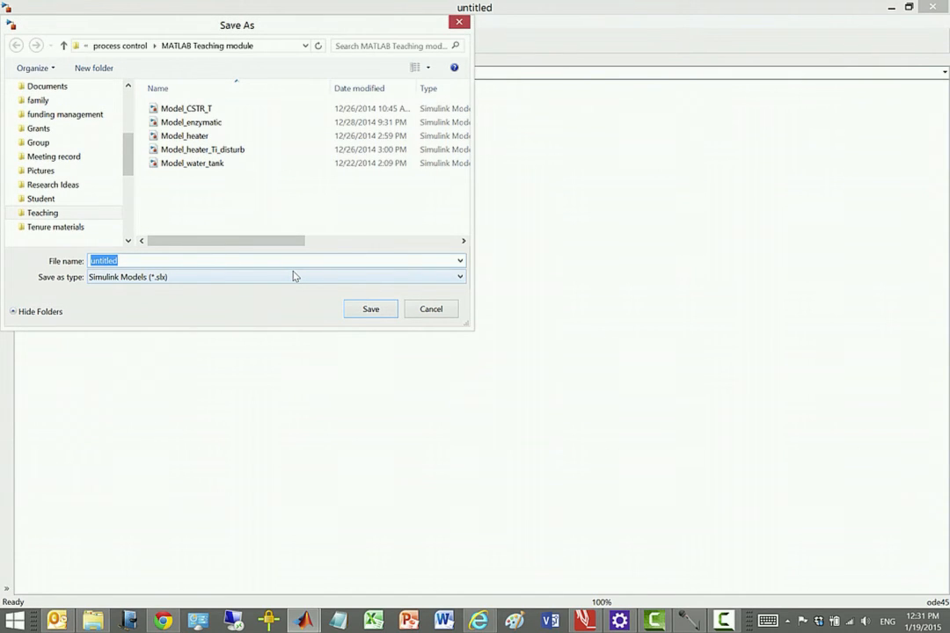
type("Model_")
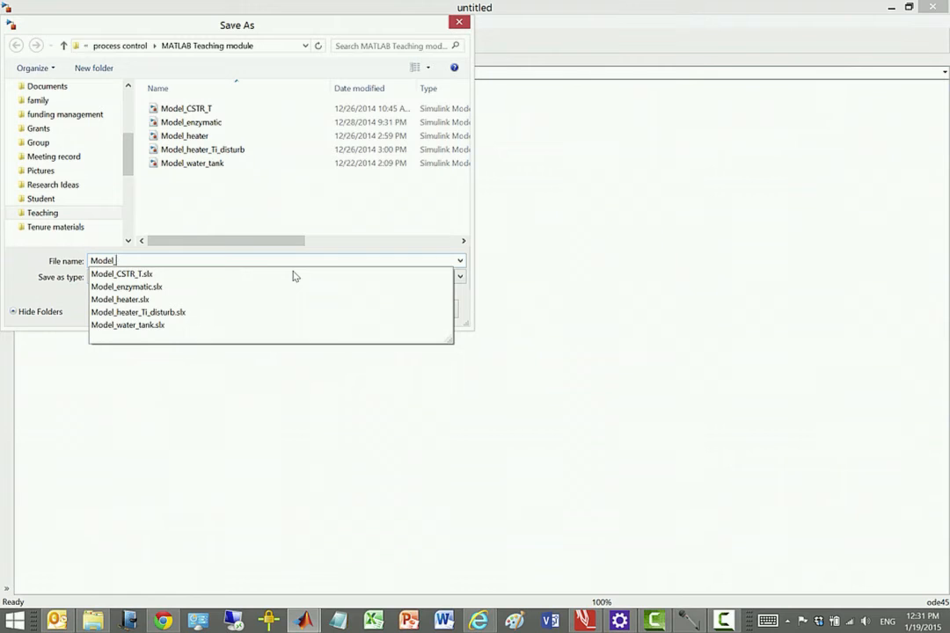
type("CSTR")
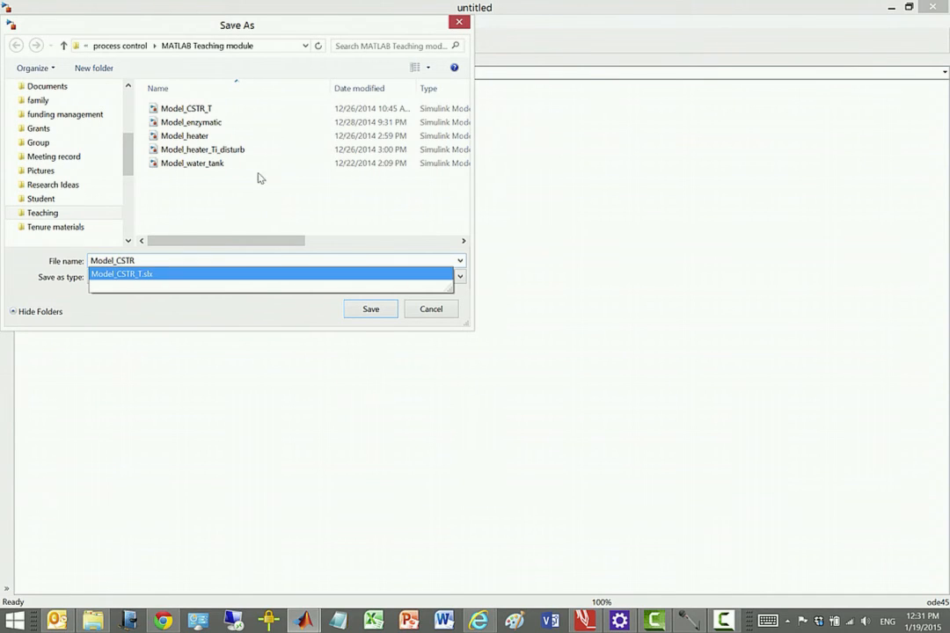
left_click(371, 309)
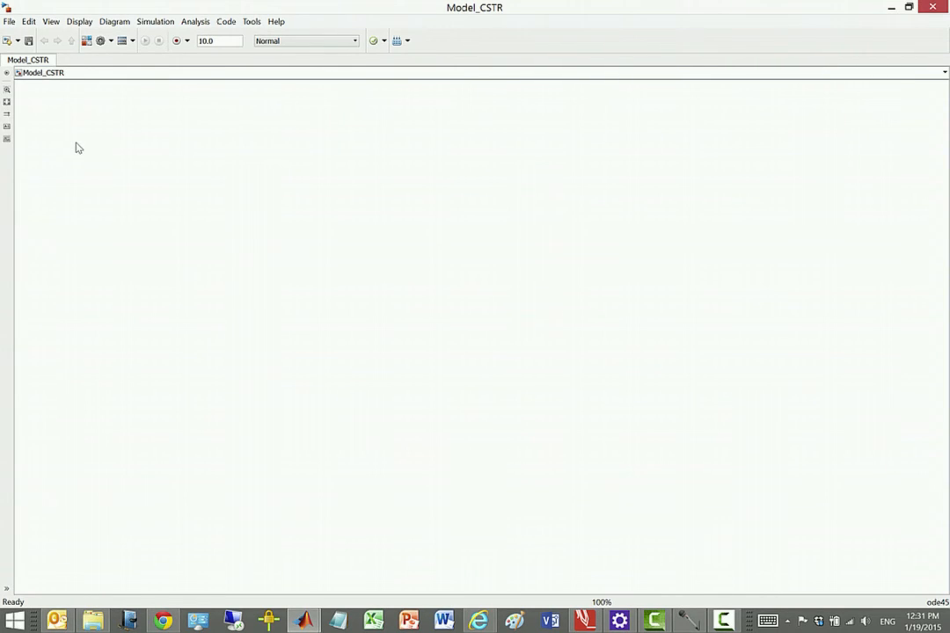
Open the Simulink Library Browser and move its window aside to free most of the model canvas
left_click(87, 42)
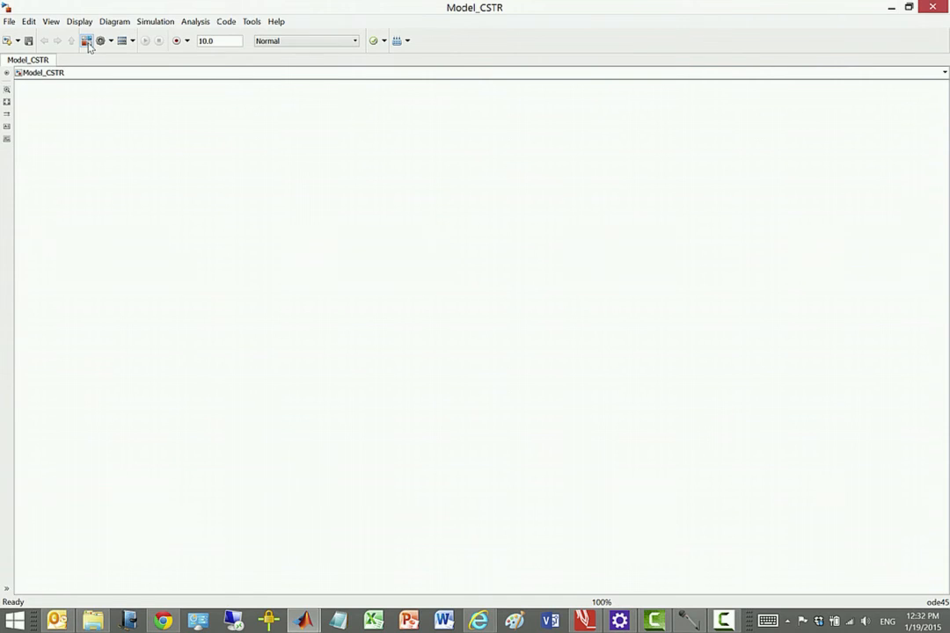
left_click_drag(167, 26, 779, 20)
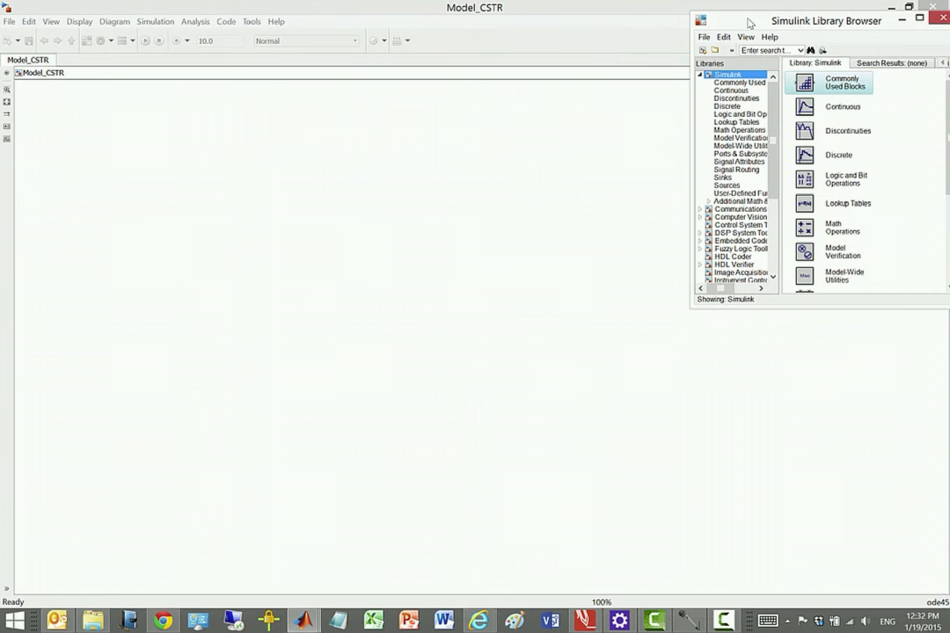
Switch to PDF Annotator and underline the framework, integrator and rate-constant function phrases in the heading of procedure step 5
left_click(585, 621)
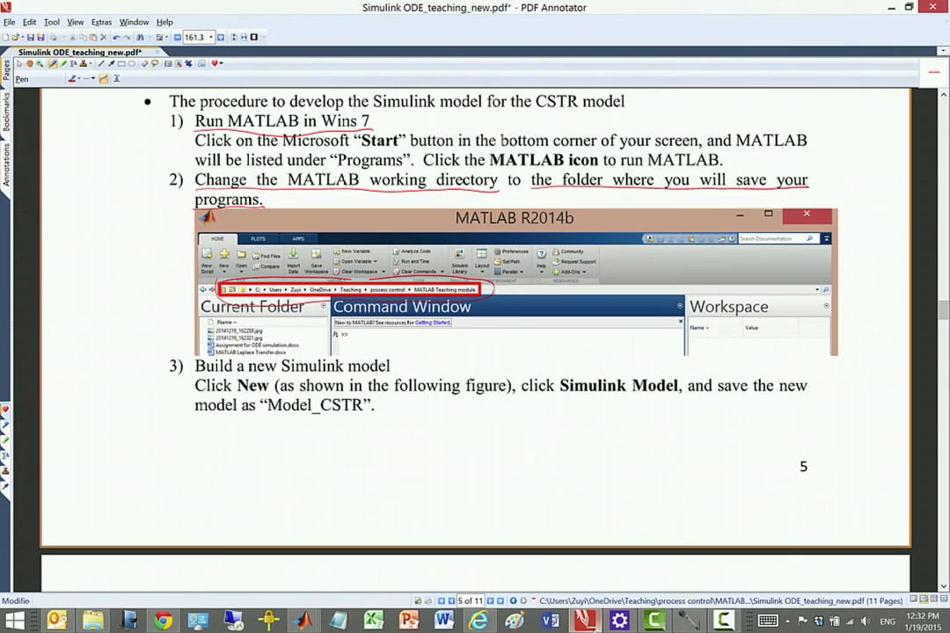
scroll(488, 531, "down", 3)
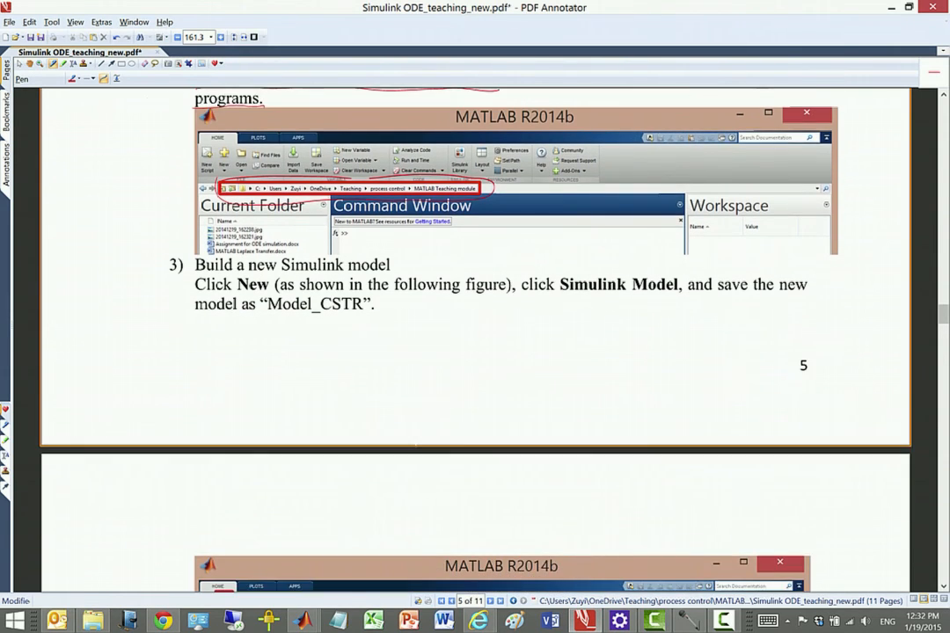
scroll(475, 343, "down", 15)
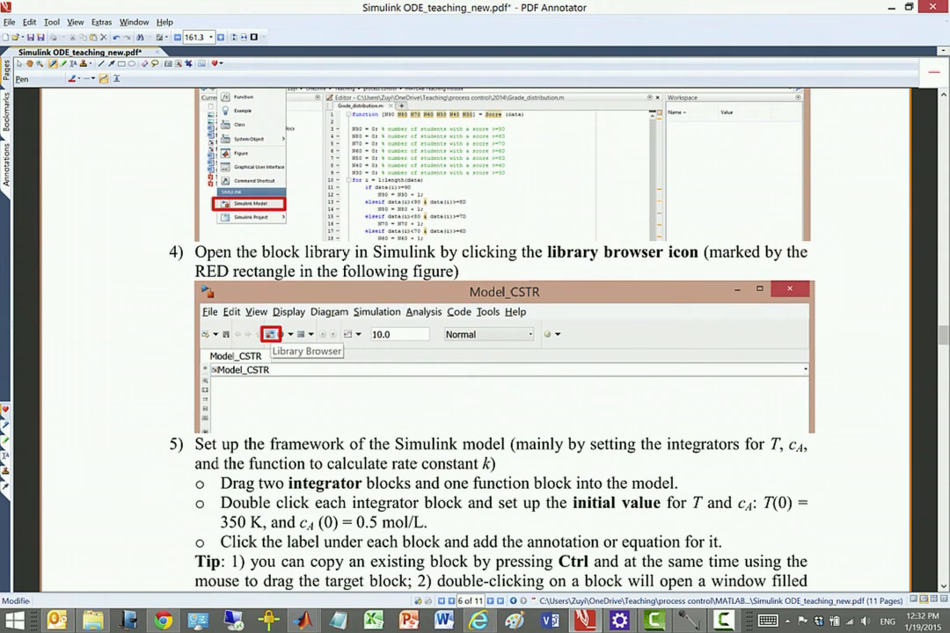
scroll(475, 343, "down", 3)
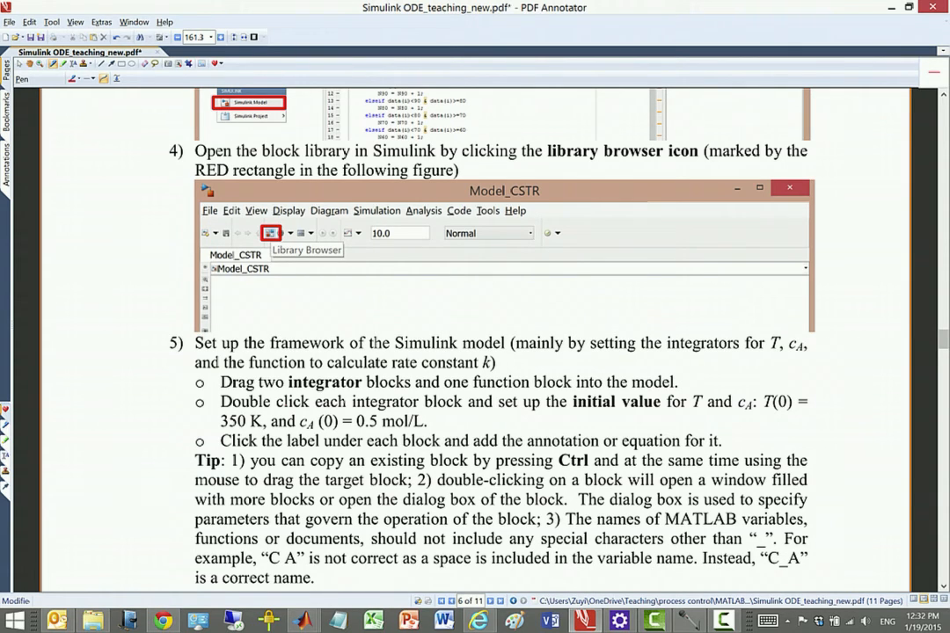
scroll(475, 343, "down", 2)
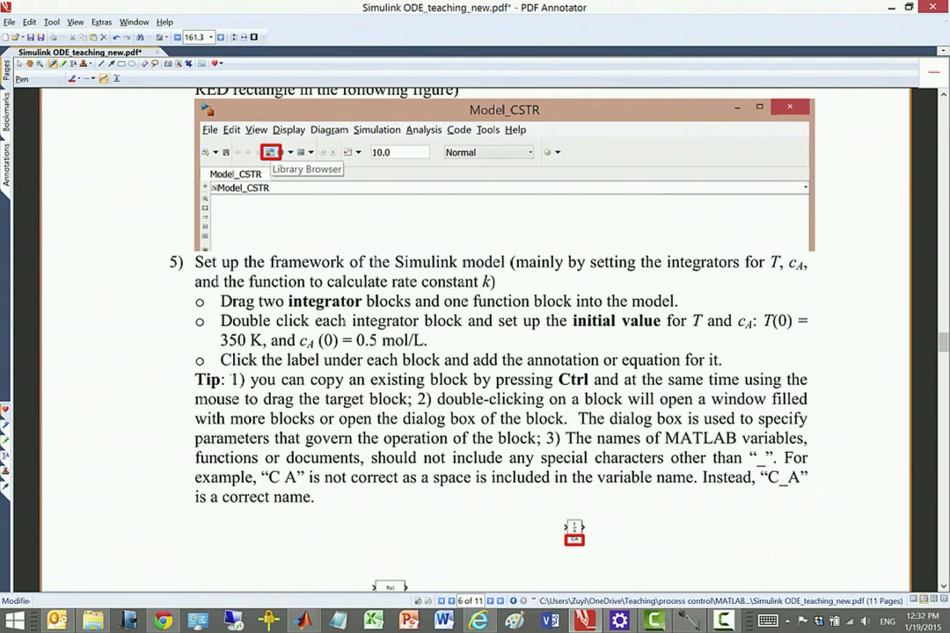
left_click_drag(195, 272, 518, 260)
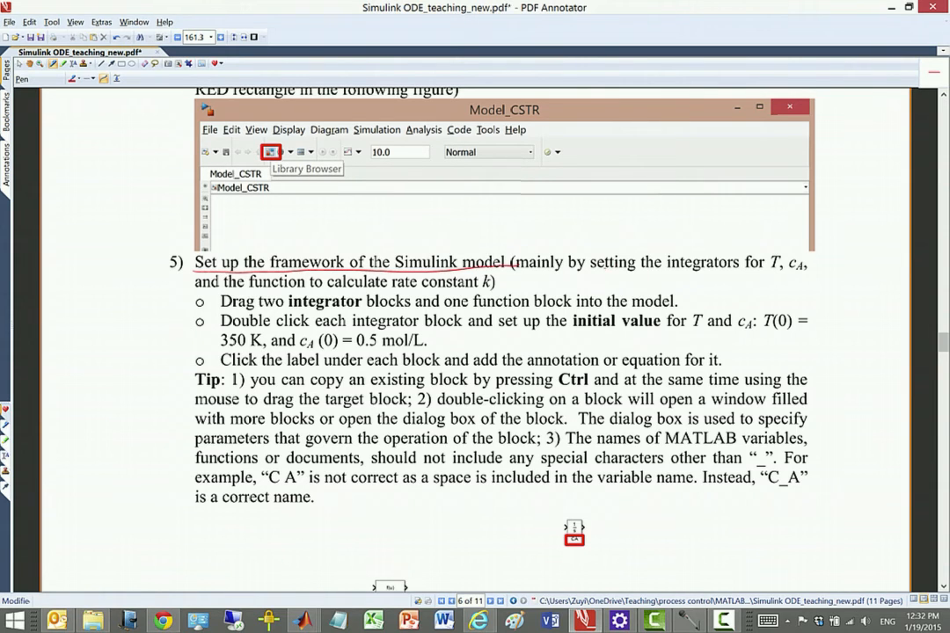
left_click_drag(589, 275, 806, 271)
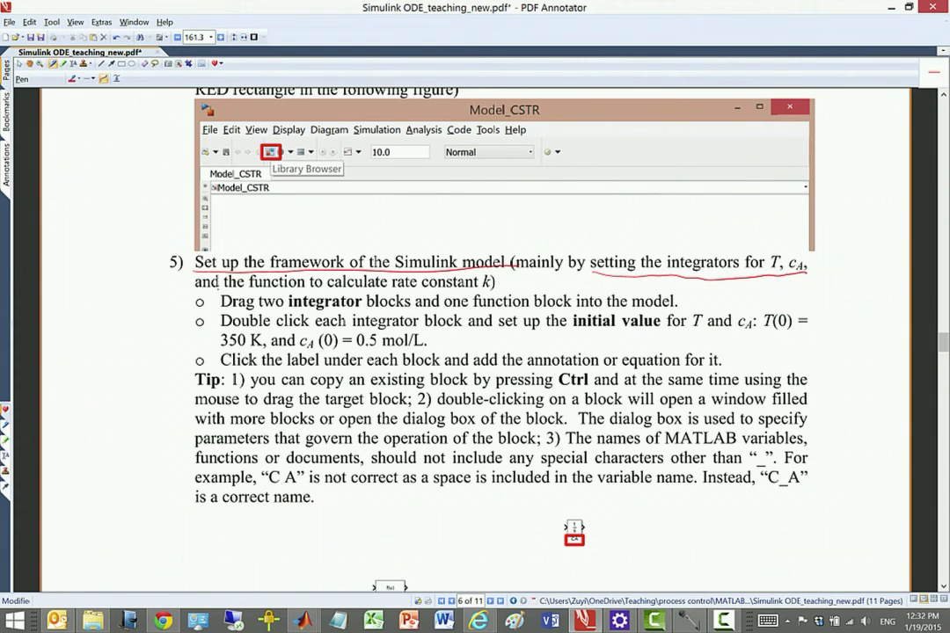
left_click_drag(216, 291, 487, 289)
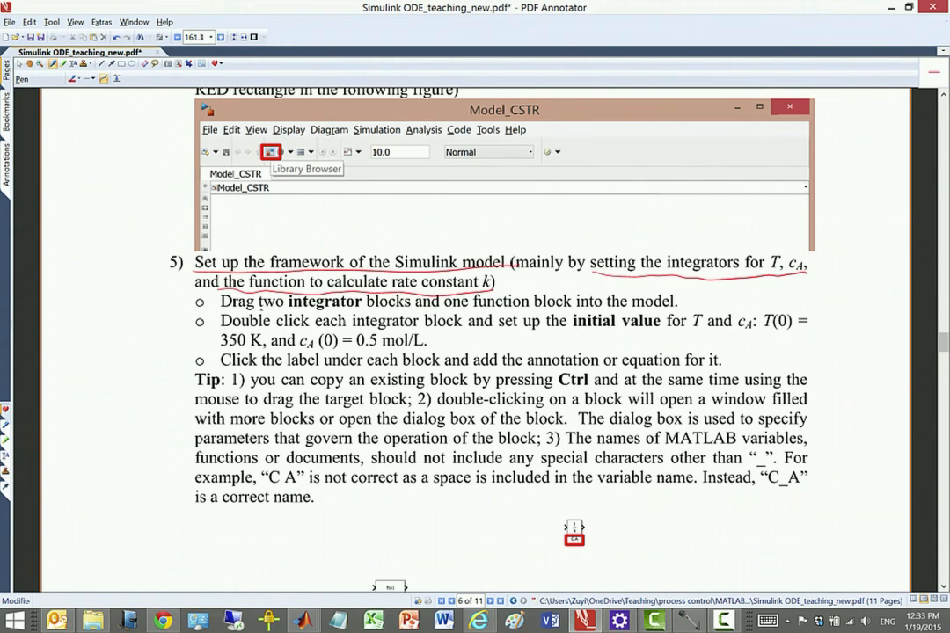
Underline the block types, the initial values for T and cA, and the annotation instruction in the bullets of step 5
mouse_move(260, 308)
left_mouse_down()
mouse_move(576, 307)
mouse_move(603, 334)
mouse_move(803, 339)
left_mouse_up()
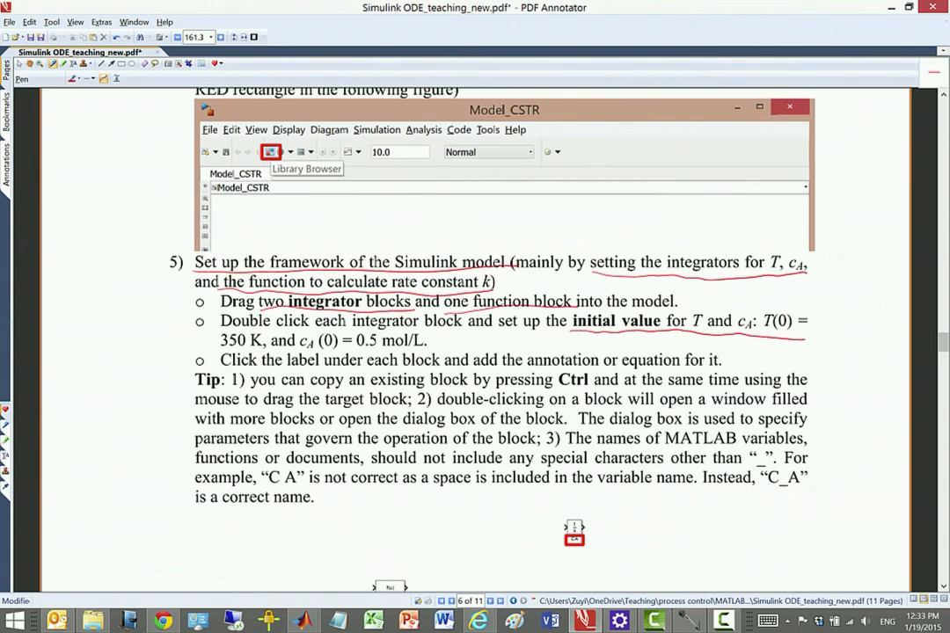
left_click_drag(218, 349, 428, 347)
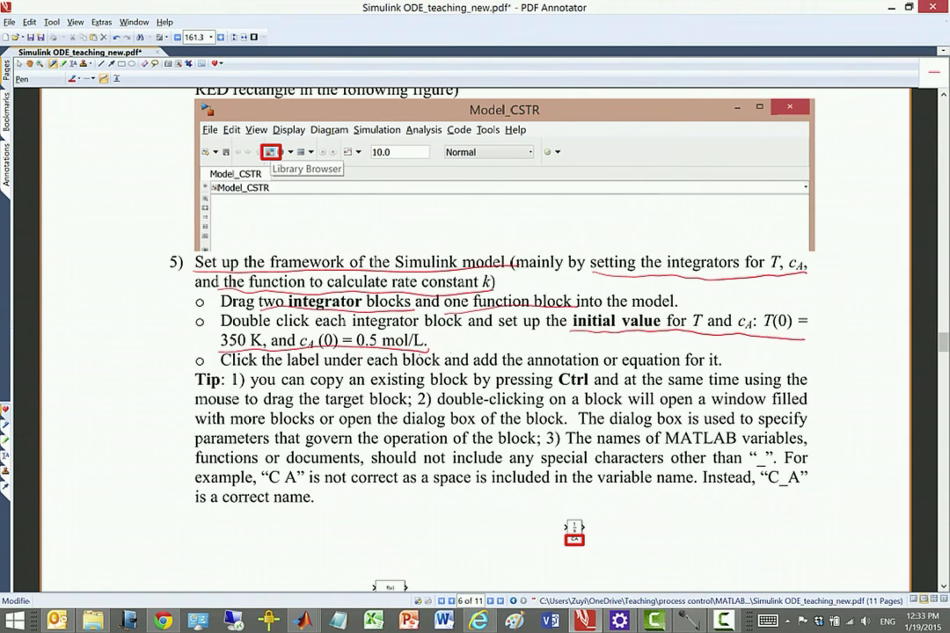
left_click_drag(473, 369, 732, 368)
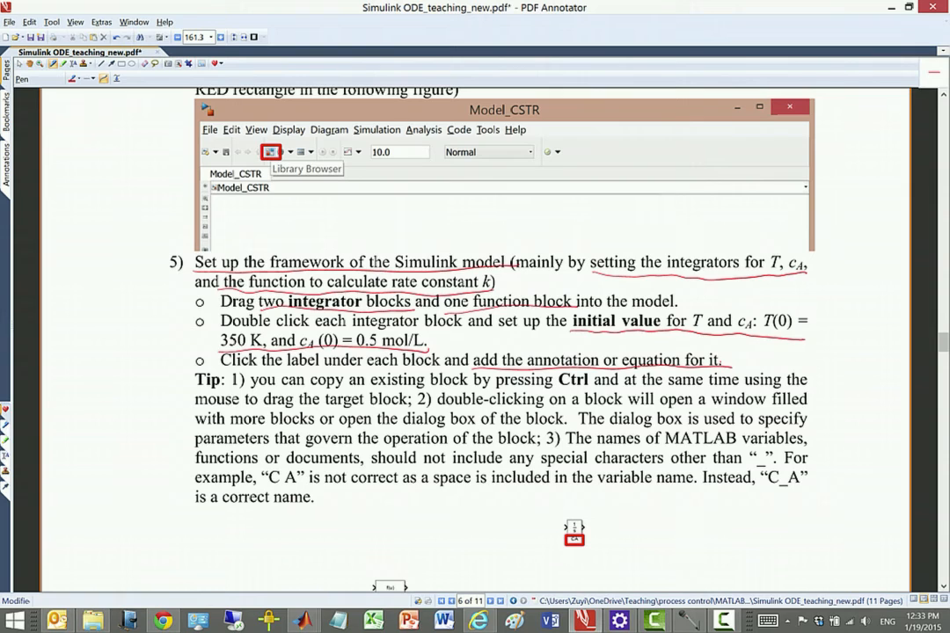
Circle "each block" in the label bullet and handwrite an arrow with "readable" after that line
mouse_move(368, 366)
left_mouse_down()
mouse_move(387, 352)
mouse_move(444, 359)
mouse_move(456, 370)
left_mouse_up()
left_click_drag(739, 355, 758, 361)
mouse_move(753, 350)
left_mouse_down()
mouse_move(755, 364)
mouse_move(850, 350)
left_mouse_up()
mouse_move(850, 340)
left_mouse_down()
mouse_move(847, 352)
mouse_move(867, 353)
left_mouse_up()
left_click(874, 350)
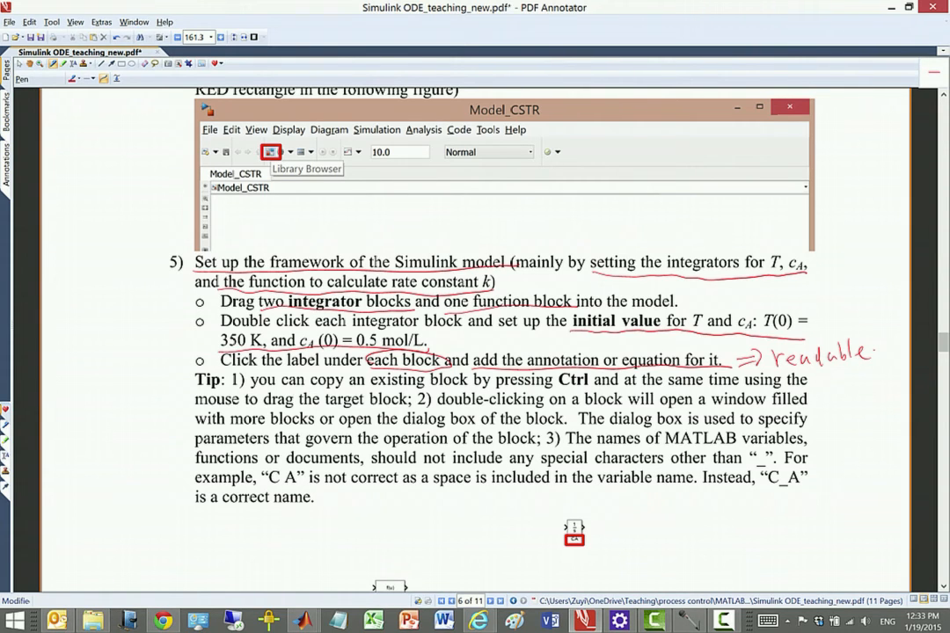
Draw brackets around the block diagram below the tips and circle its two integrator blocks and the function block
scroll(475, 352, "down", 3)
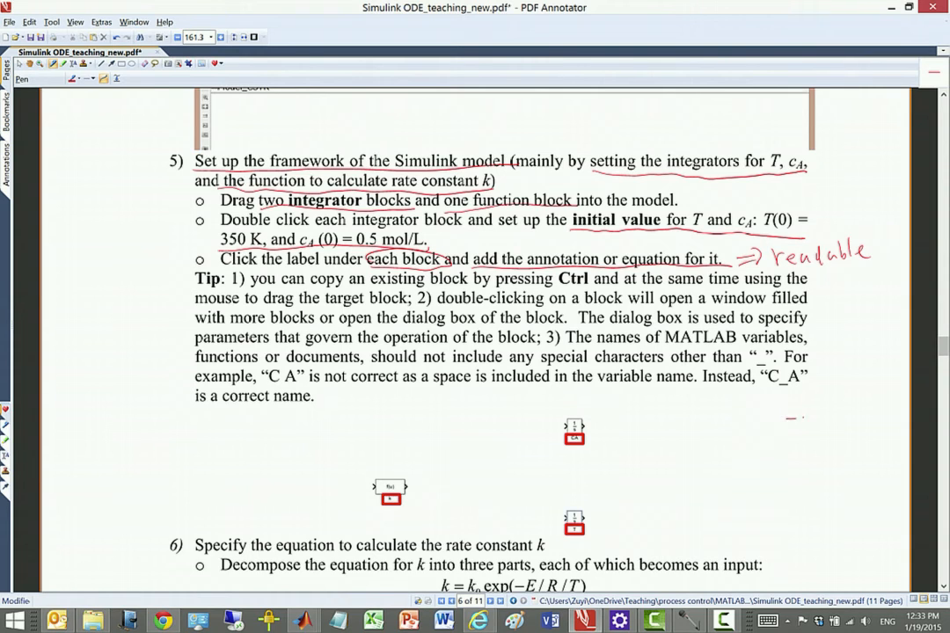
left_click_drag(787, 418, 805, 515)
left_click_drag(268, 430, 303, 511)
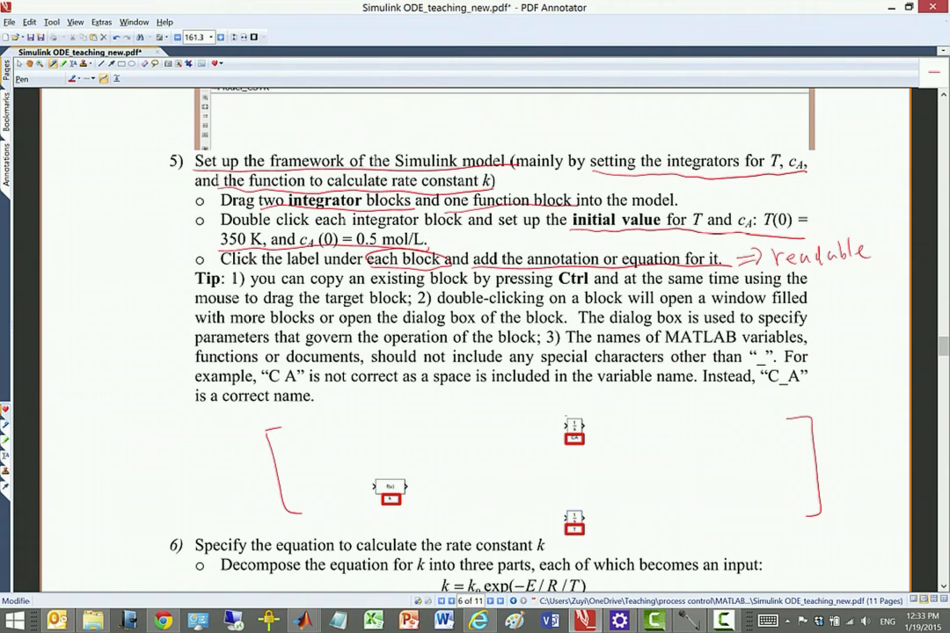
left_click_drag(565, 420, 563, 412)
left_click_drag(571, 498, 582, 531)
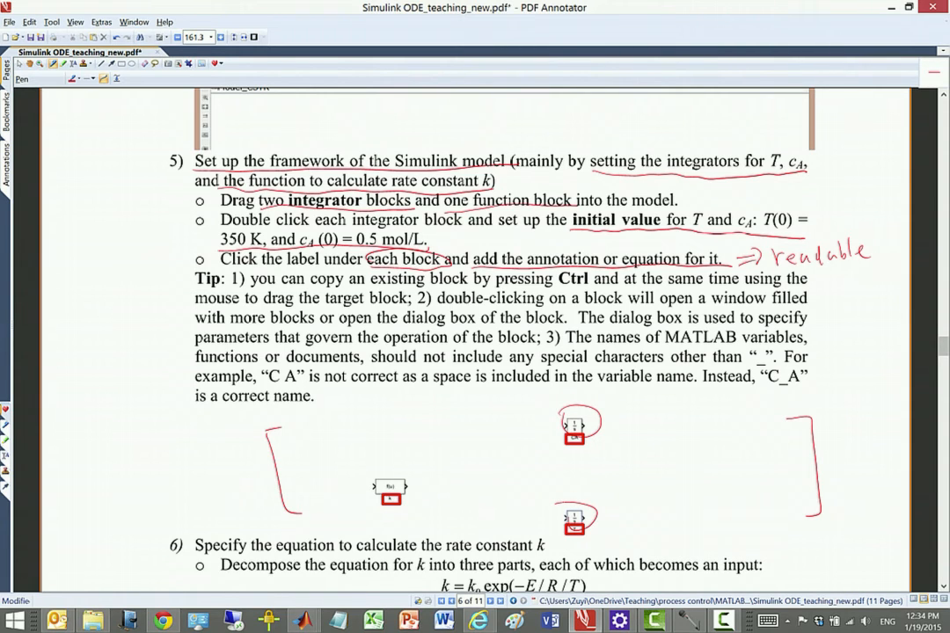
left_click_drag(371, 473, 376, 475)
Underline the first tip of step 5, which explains how to copy an existing block
left_click_drag(306, 285, 552, 286)
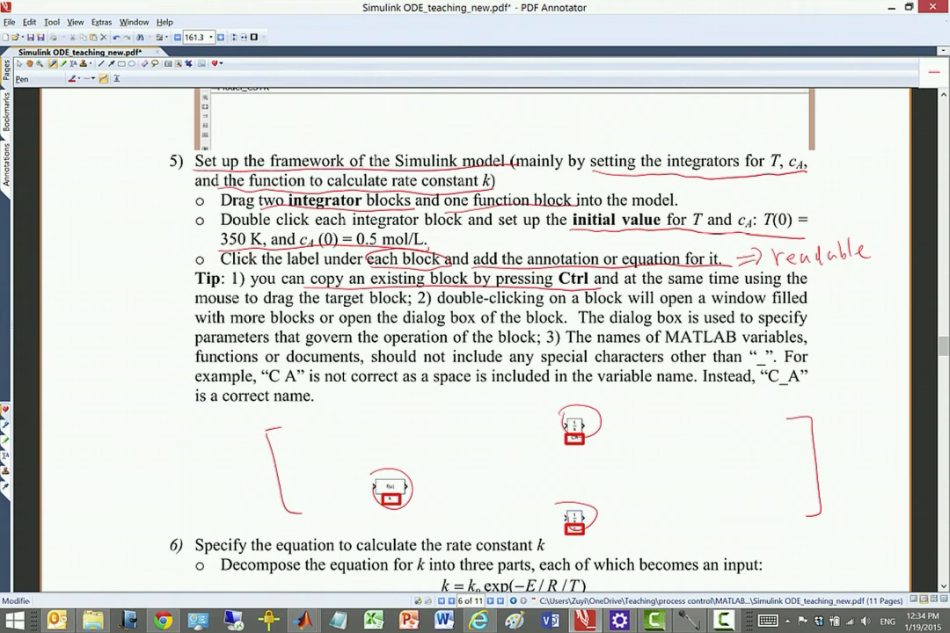
left_click_drag(598, 287, 805, 286)
left_click_drag(260, 307, 409, 305)
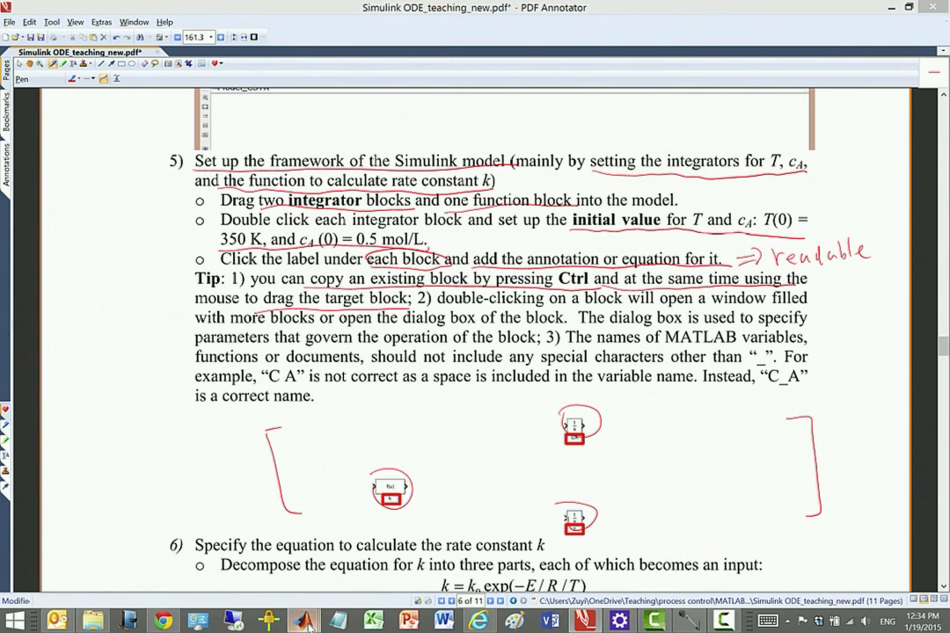
Switch back to the Model_CSTR model and add an Integrator block from the Continuous library to the canvas
mouse_move(304, 620)
left_click(296, 552)
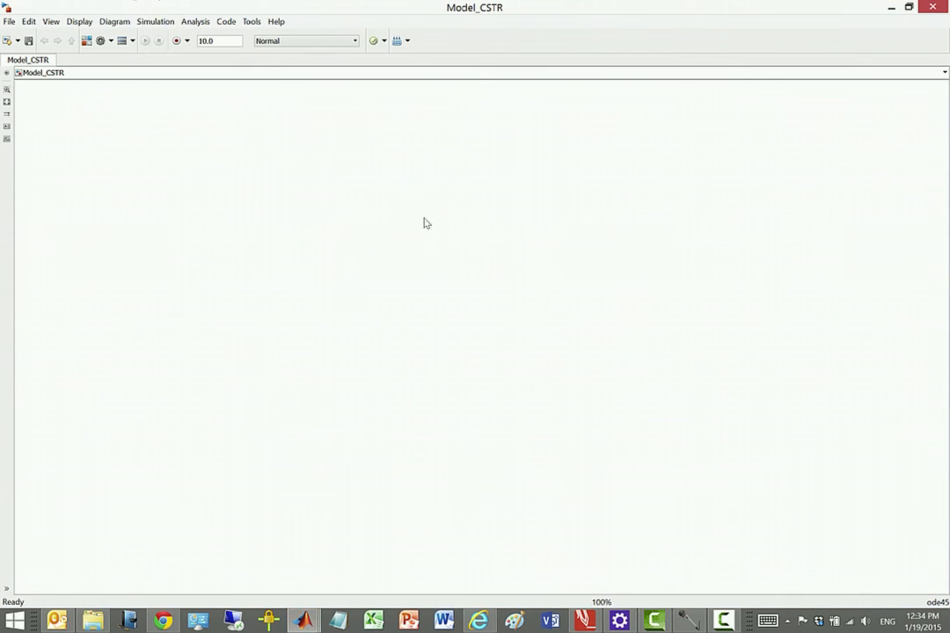
left_click(87, 40)
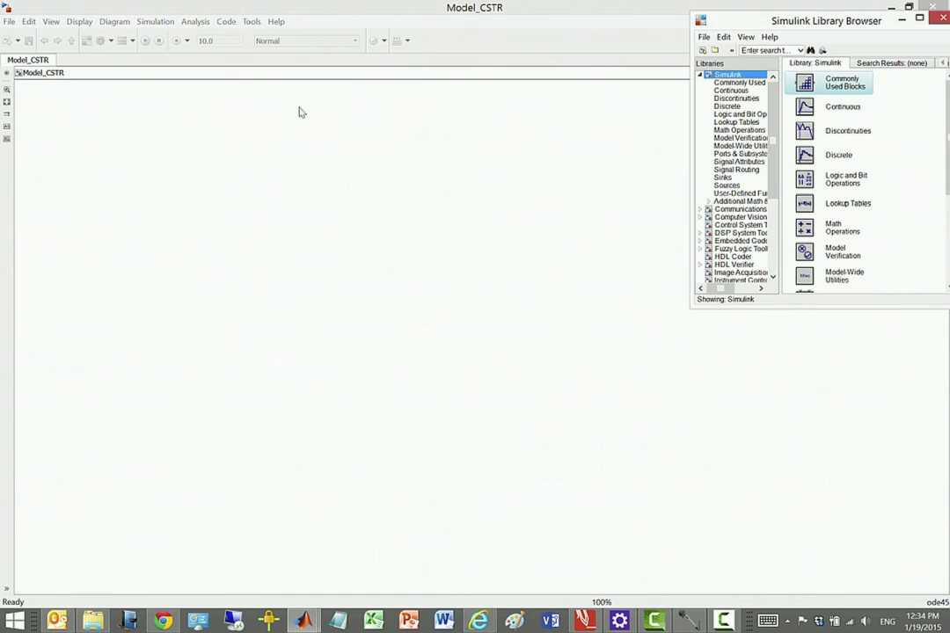
double_click(806, 107)
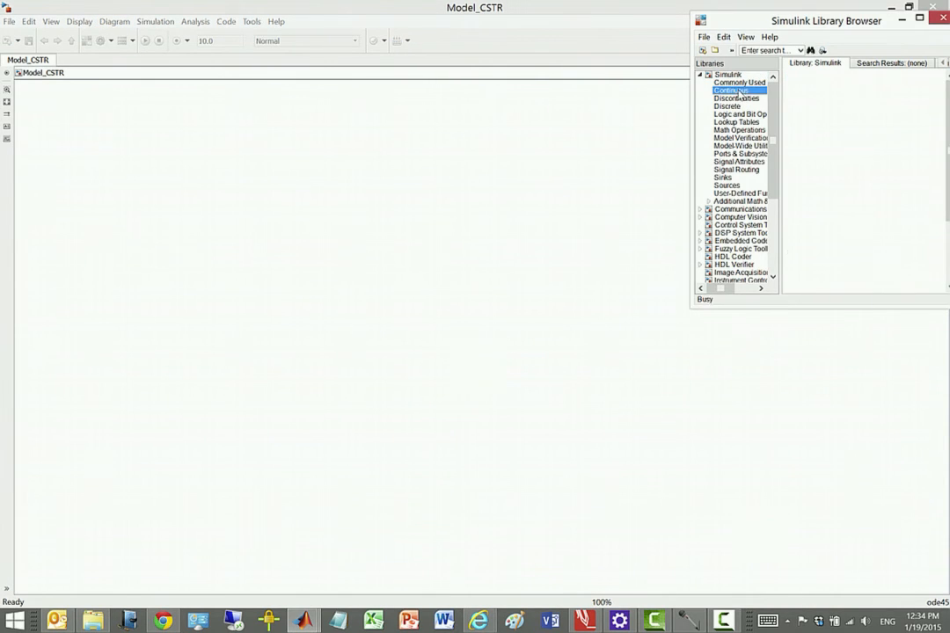
left_click_drag(808, 107, 442, 167)
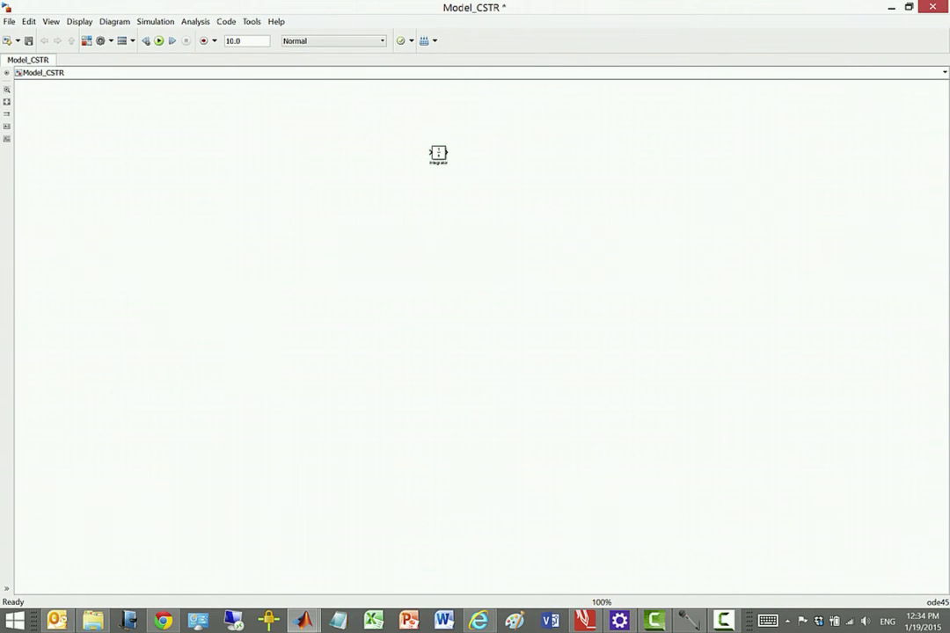
scroll(387, 255, "up", 2)
scroll(414, 216, "up", 1)
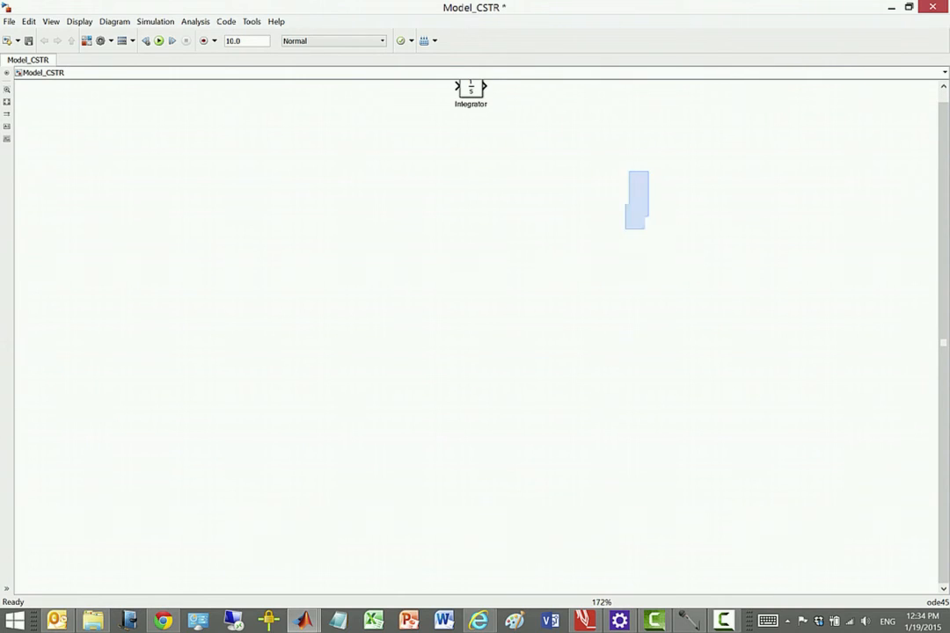
scroll(600, 333, "up", 1)
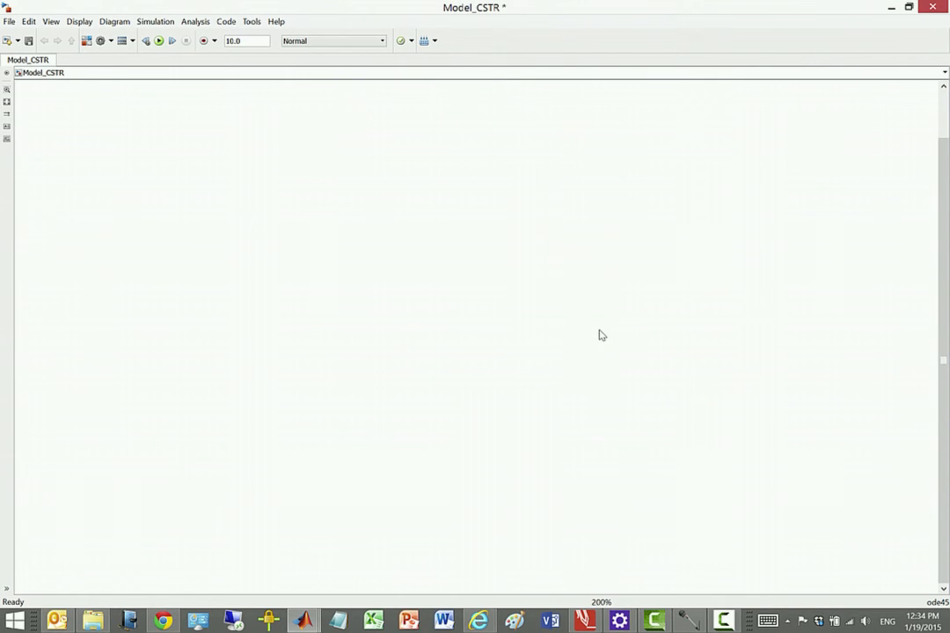
Rename the Integrator block on the canvas to CA
scroll(598, 334, "down", 2)
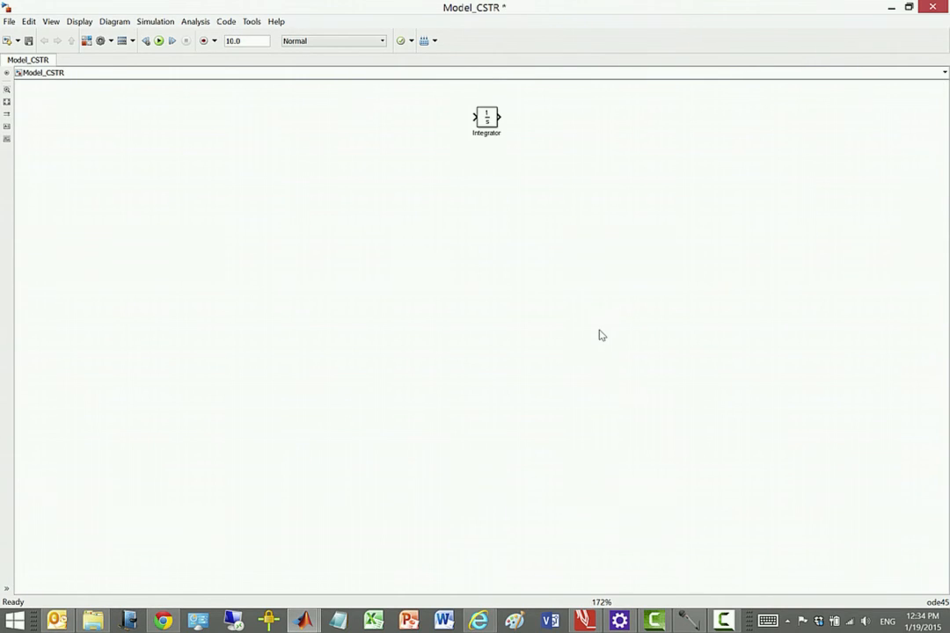
double_click(500, 132)
left_click(500, 132)
left_click_drag(475, 132, 501, 133)
key("Delete")
type("Cs")
key("BackSpace")
type("A")
left_click(519, 196)
Place a copy of the CA integrator block below the original and rename it T
left_click_drag(491, 123, 496, 218)
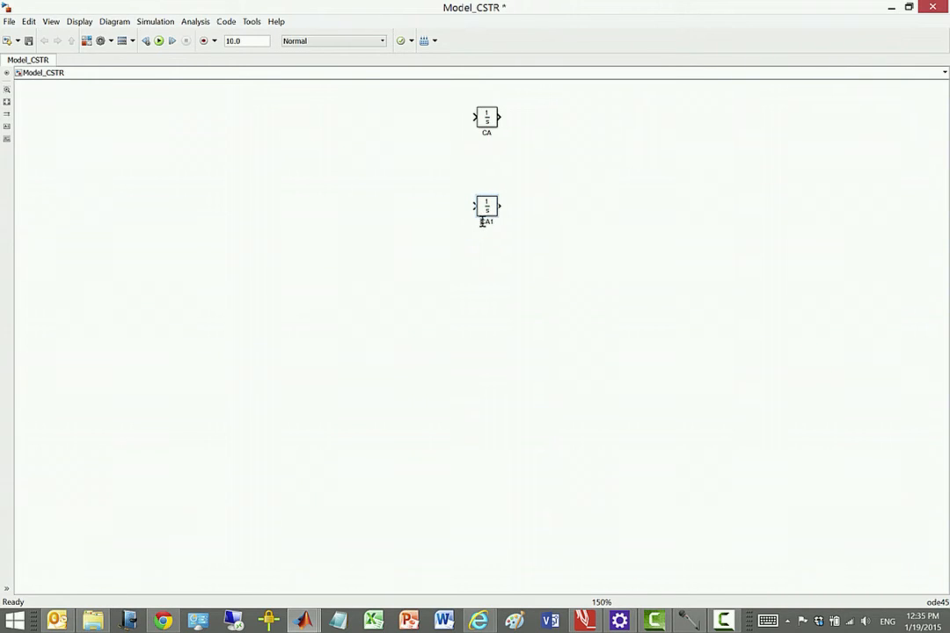
double_click(488, 222)
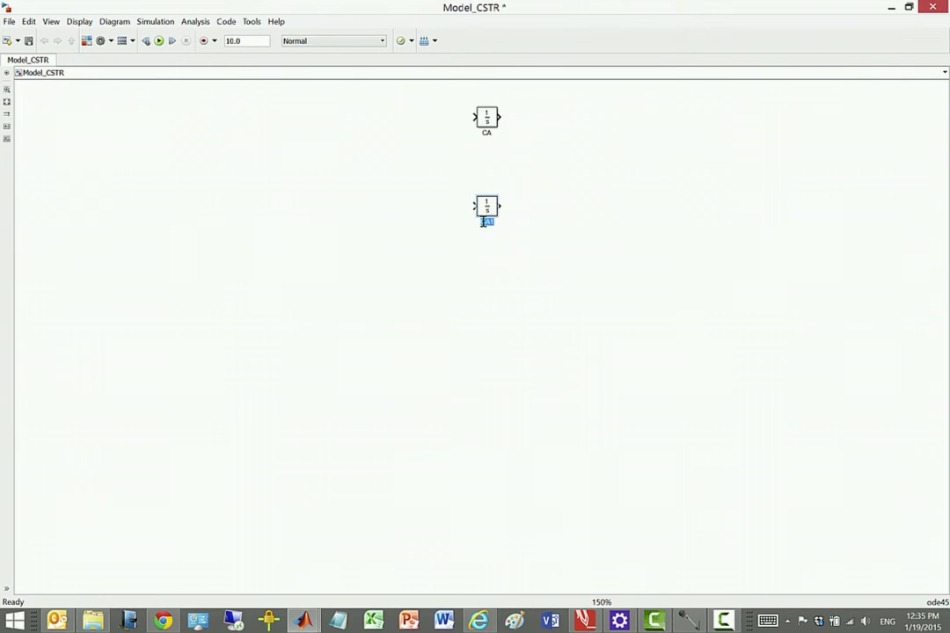
type("T")
left_click(491, 267)
Switch to the PDF procedure and underline the second tip of step 5, about opening a block's dialog box to specify its parameters
key("ctrl+shift+l")
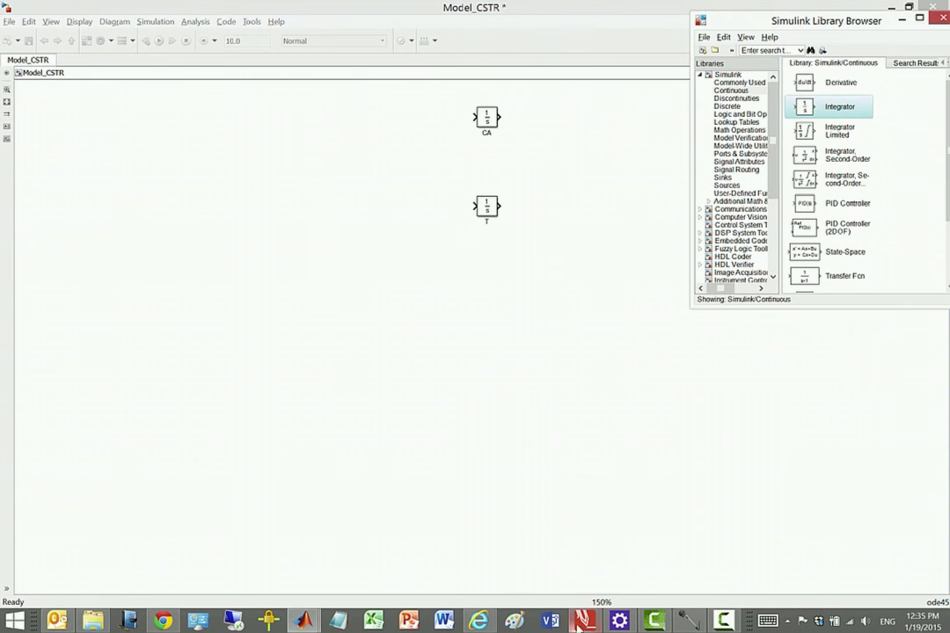
left_click(584, 621)
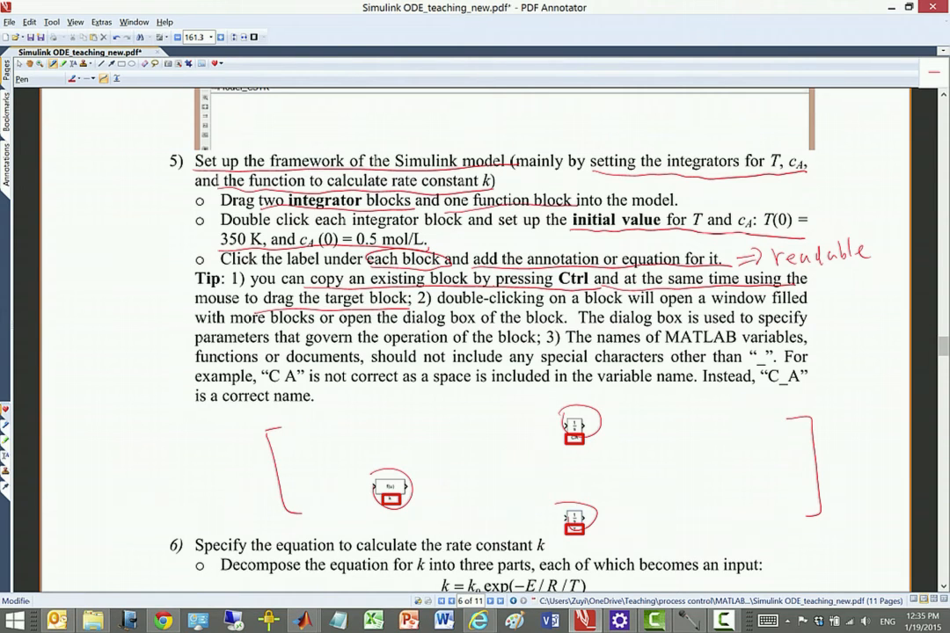
left_click_drag(437, 306, 645, 307)
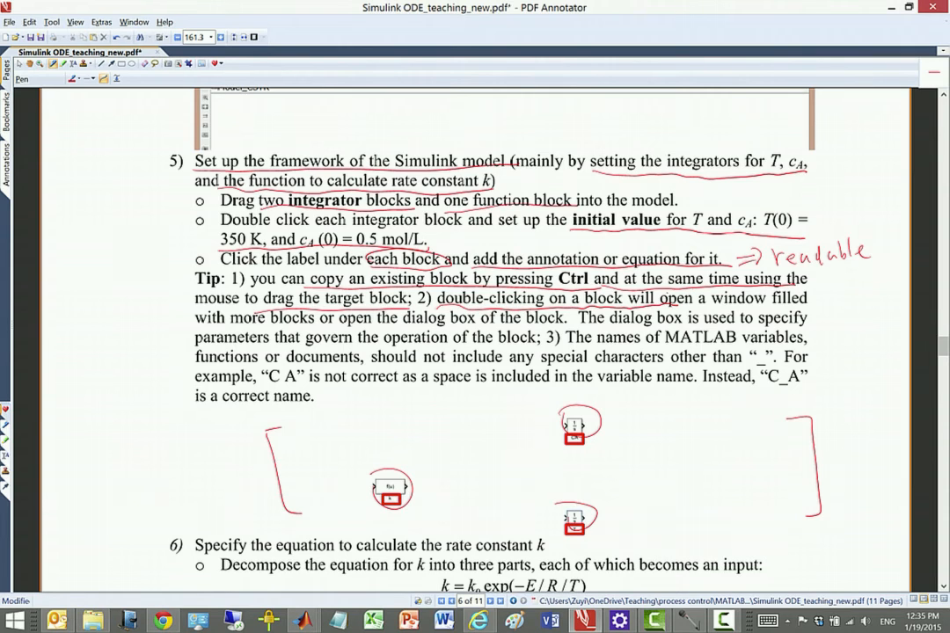
left_click_drag(338, 327, 567, 326)
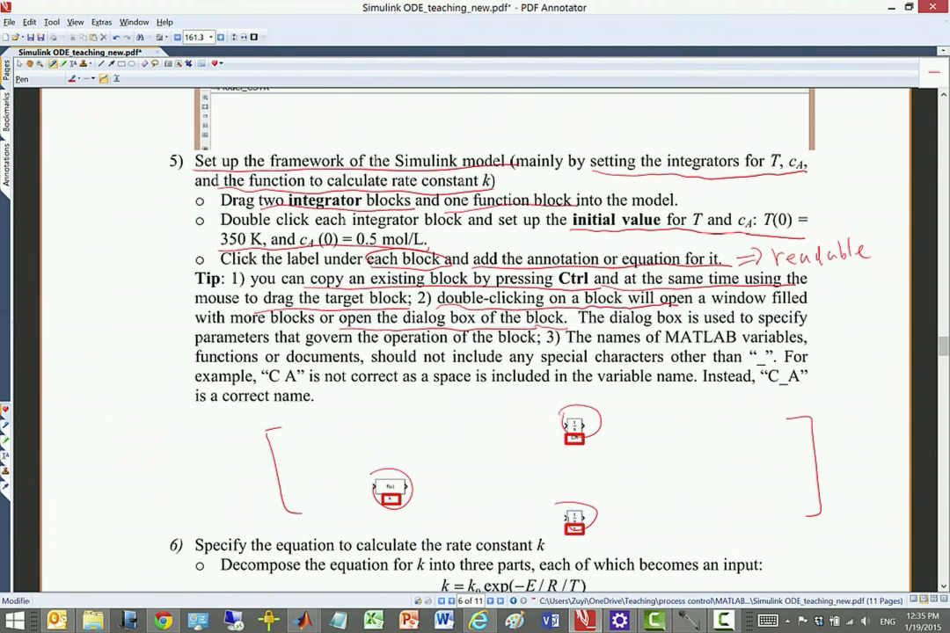
left_click_drag(758, 326, 807, 324)
left_click_drag(195, 345, 538, 343)
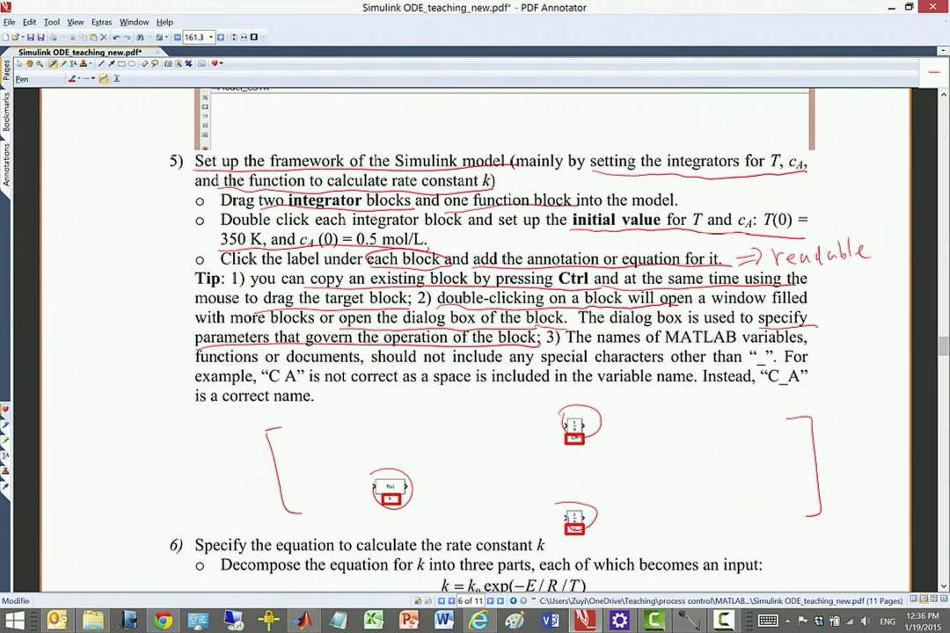
Switch back to the Model_CSTR model and set the CA integrator's initial condition to 0.5
key("alt+Tab")
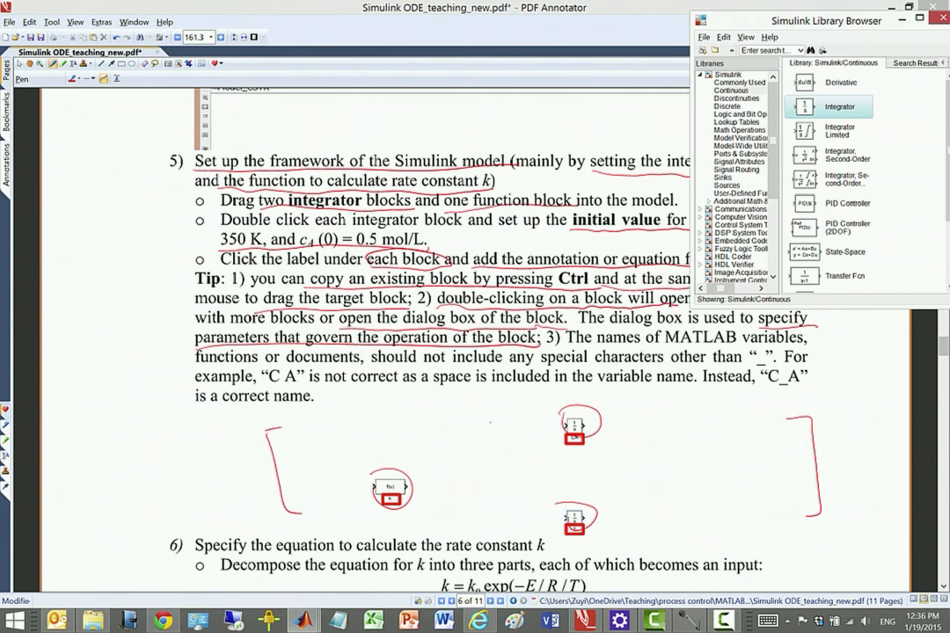
key("alt+Tab")
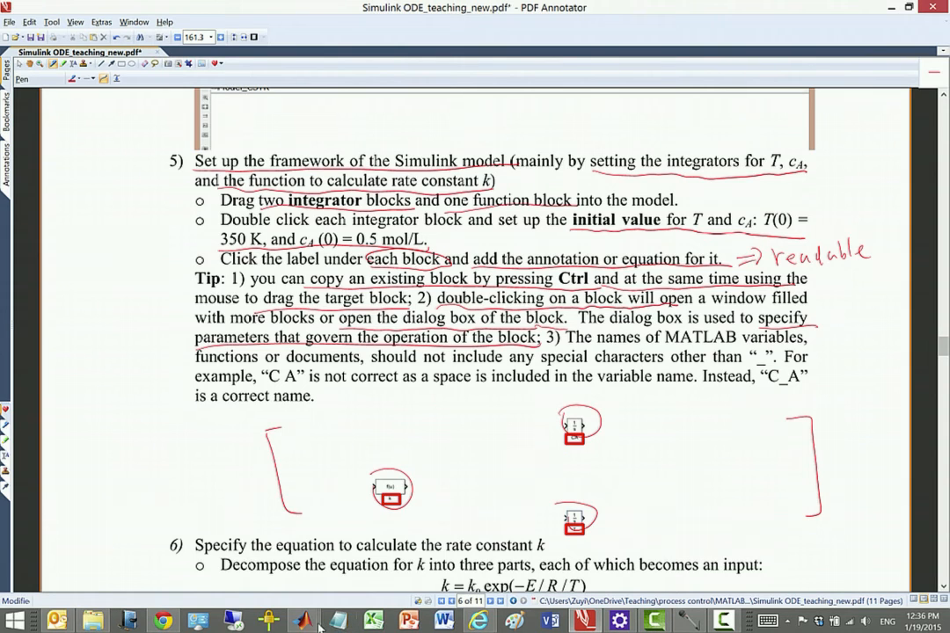
mouse_move(302, 620)
left_click(293, 552)
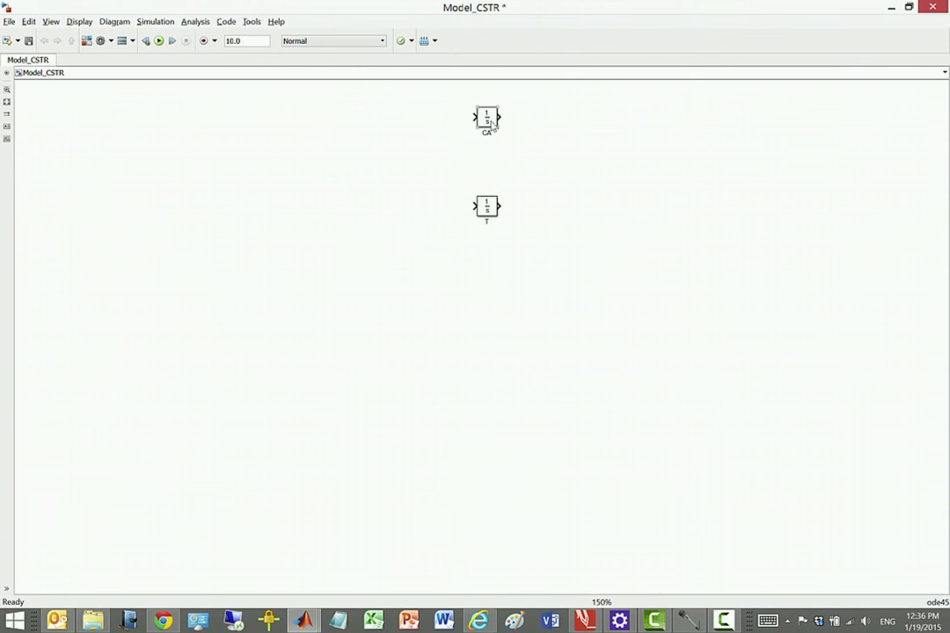
double_click(489, 119)
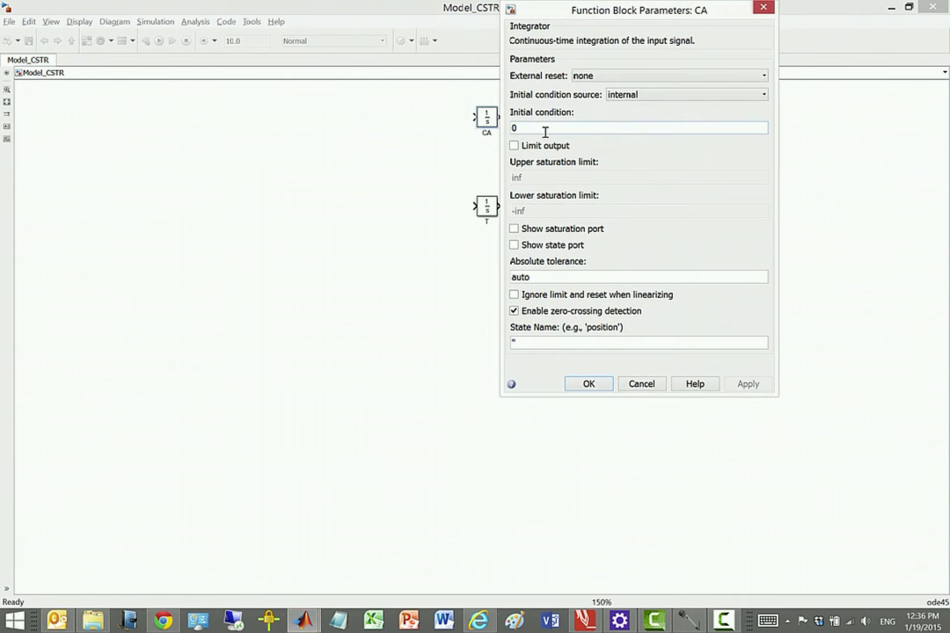
double_click(526, 128)
left_click(570, 114)
left_click_drag(571, 114, 509, 112)
double_click(535, 128)
type("0.5")
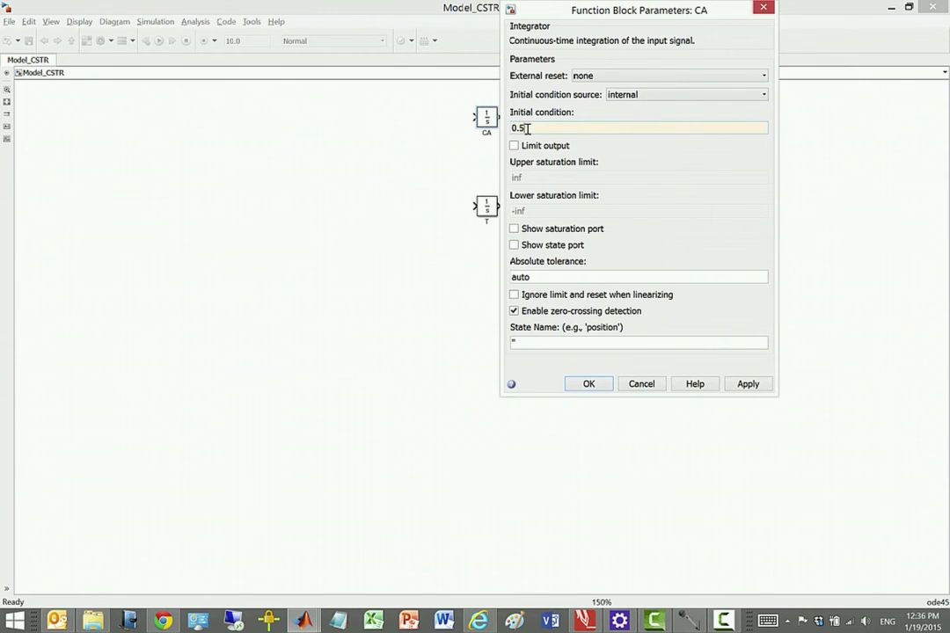
left_click(596, 384)
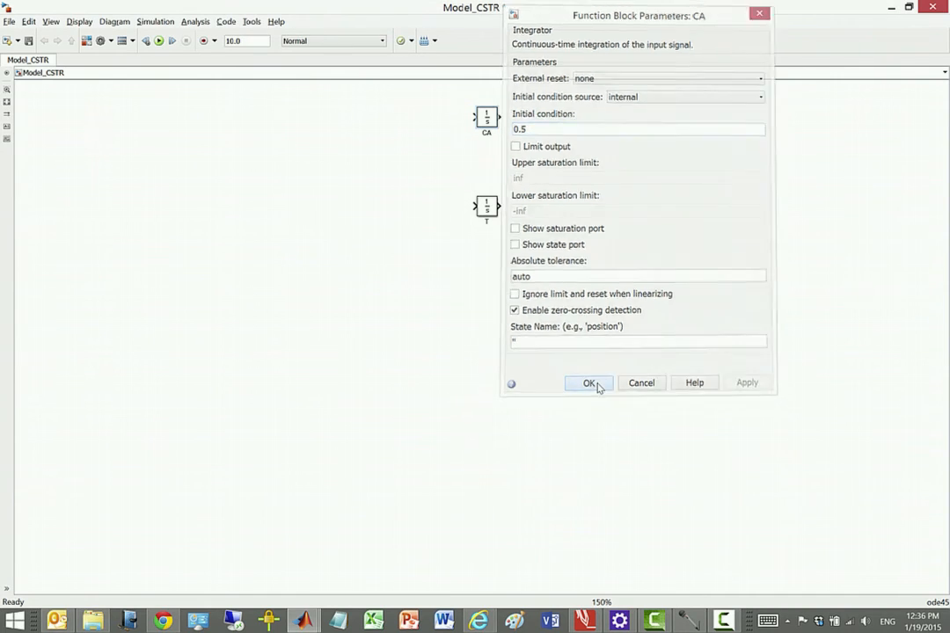
Set the T integrator's initial condition to 350 and save the model
double_click(489, 207)
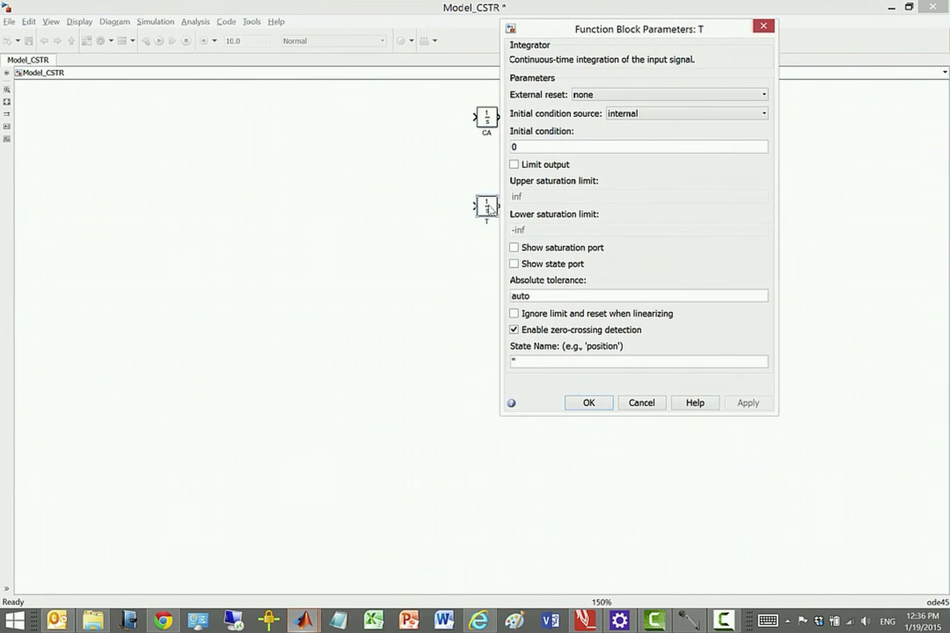
double_click(514, 146)
type("350")
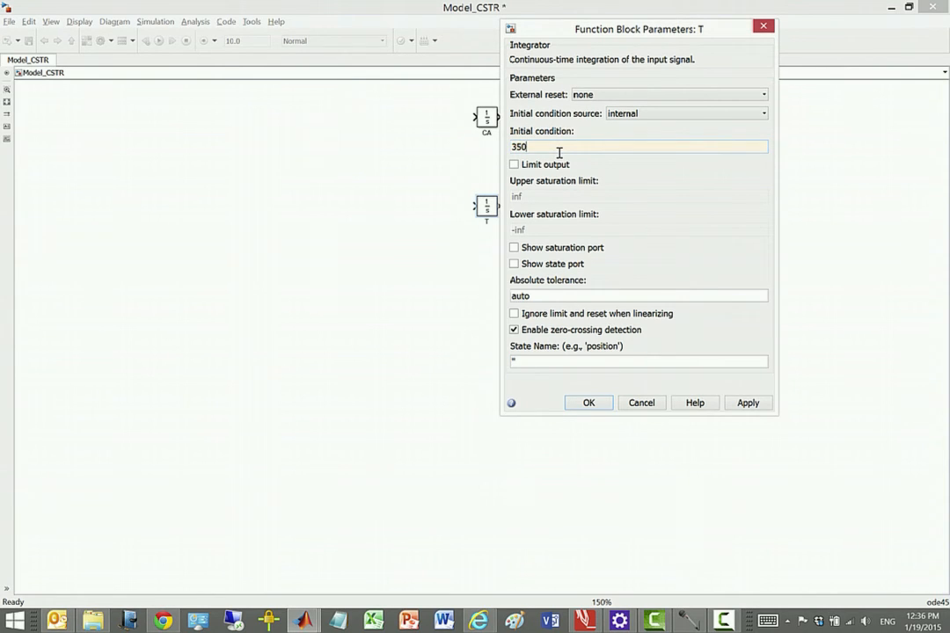
left_click(593, 405)
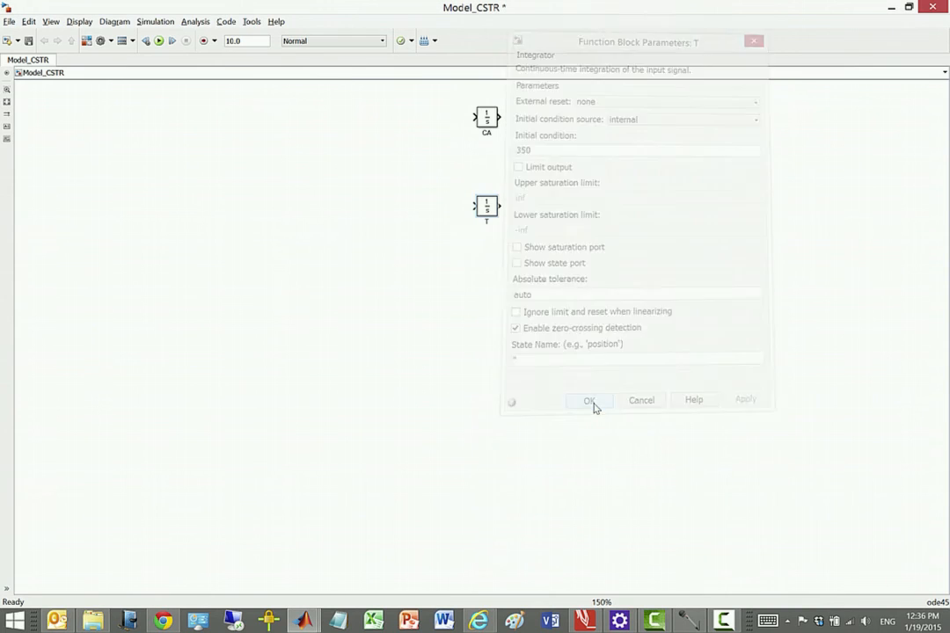
left_click(27, 42)
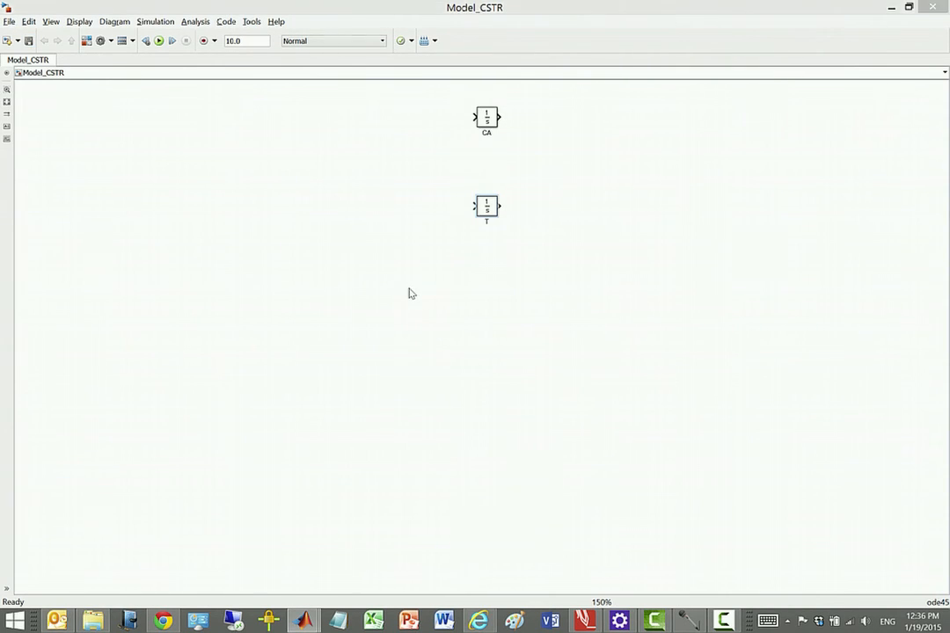
Switch to the PDF, draw an arrow pointing at the diagram's function block, and underline the third tip's rule on special characters in names
key("alt+Tab")
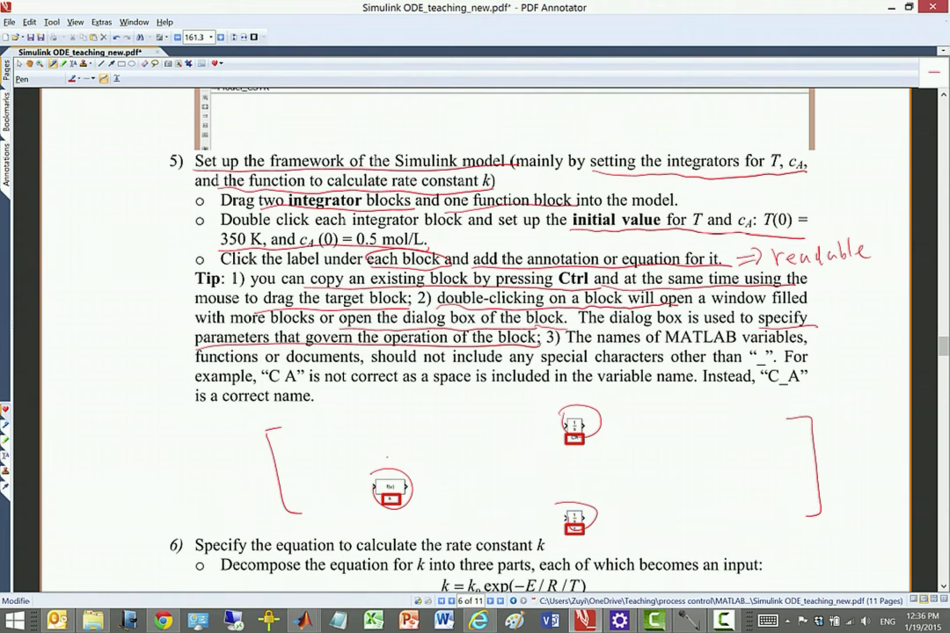
mouse_move(408, 427)
left_mouse_down()
mouse_move(403, 465)
mouse_move(419, 444)
left_mouse_up()
left_click_drag(563, 345, 808, 343)
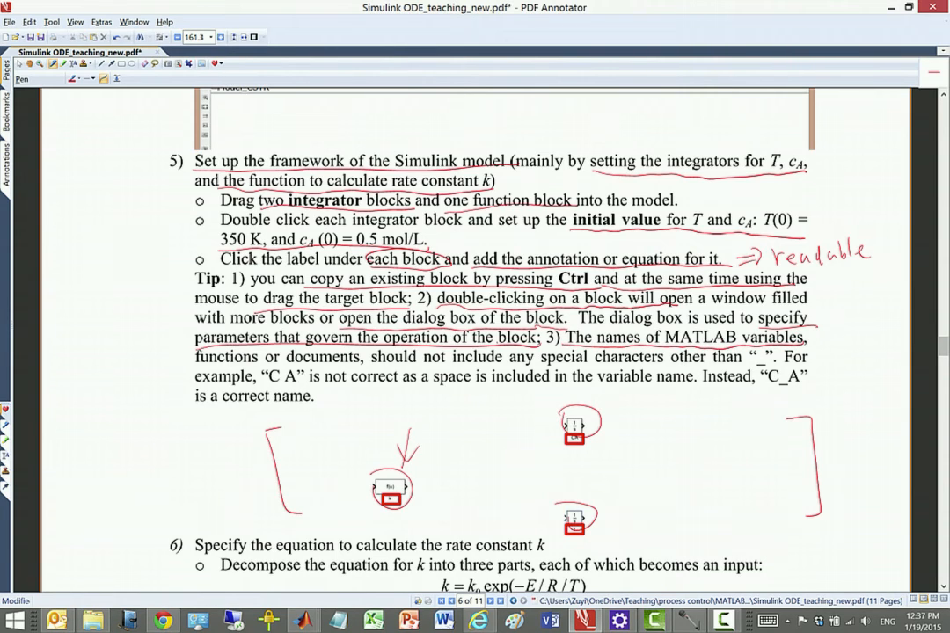
left_click_drag(371, 365, 785, 364)
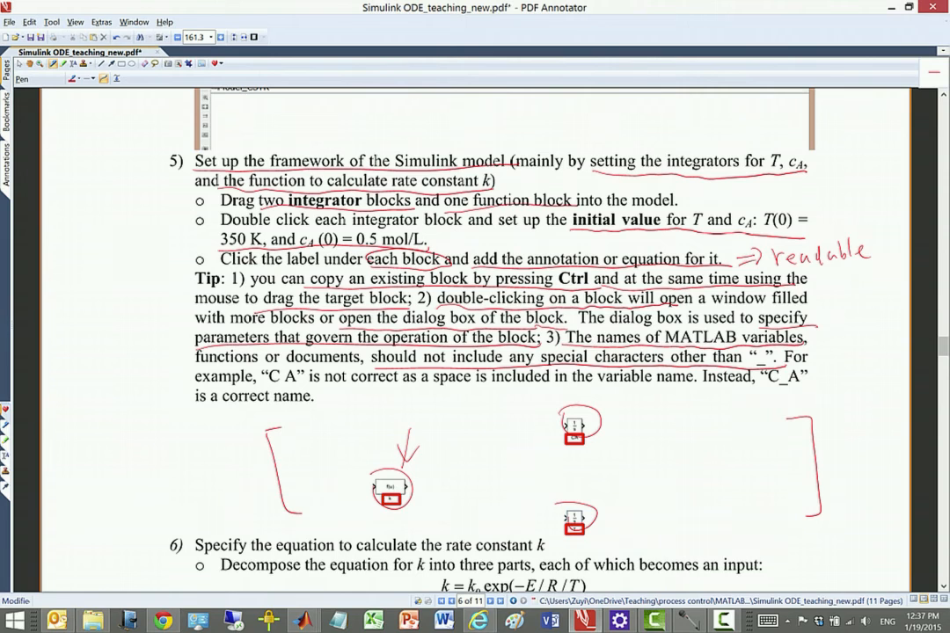
Circle the "C A" example, handwrite an arrow with "space" from it, and underline "Instead, C_A"
mouse_move(290, 356)
left_mouse_down()
mouse_move(304, 384)
mouse_move(263, 370)
left_mouse_up()
mouse_move(283, 367)
left_mouse_down()
mouse_move(283, 384)
mouse_move(326, 412)
mouse_move(372, 404)
left_mouse_up()
left_click_drag(376, 401, 384, 402)
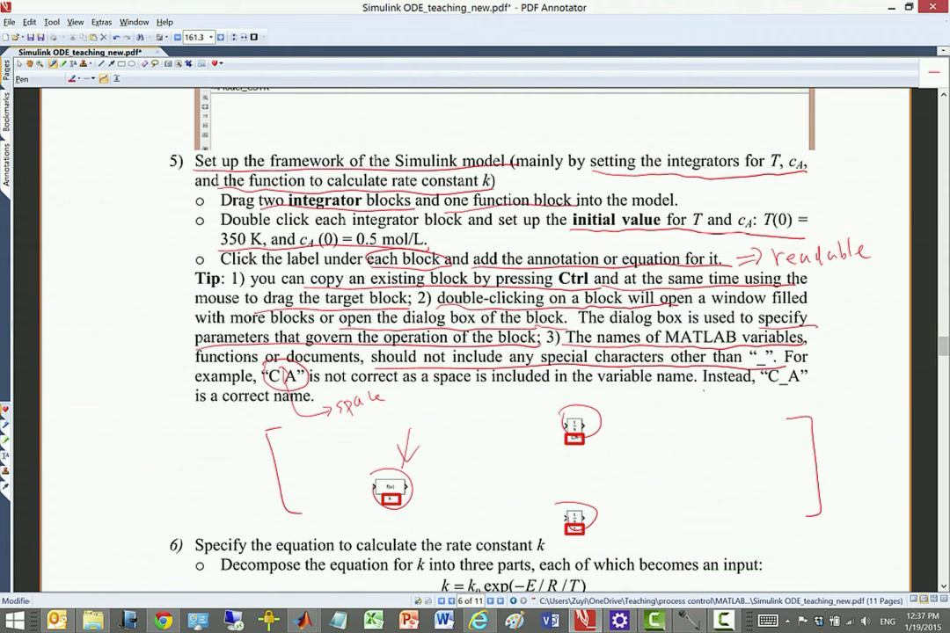
left_click_drag(704, 392, 809, 394)
Switch back to the Model_CSTR model and add an Fcn block from the User-Defined Functions library, left of the two integrators
scroll(474, 334, "down", 3)
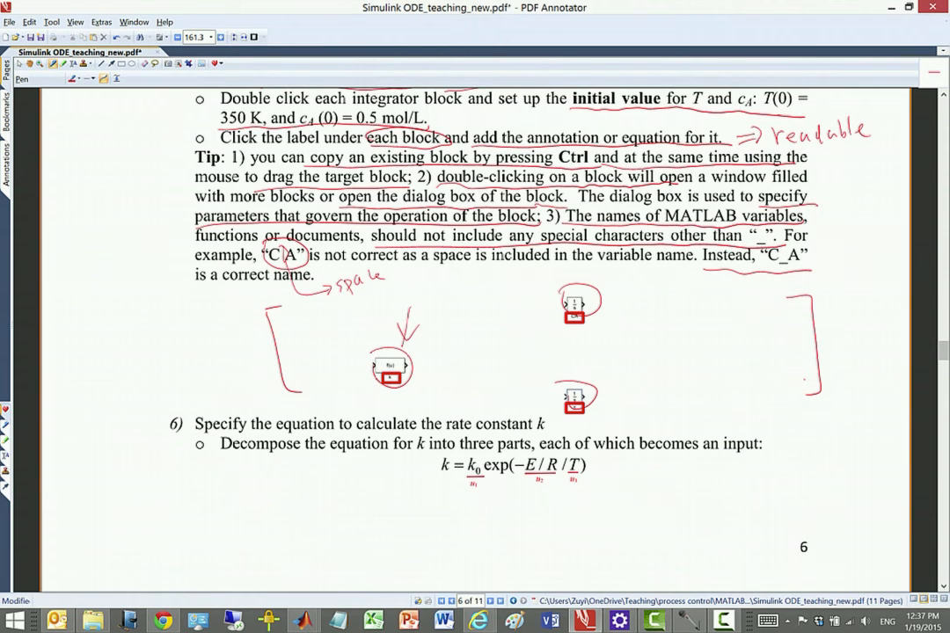
key("alt+Tab")
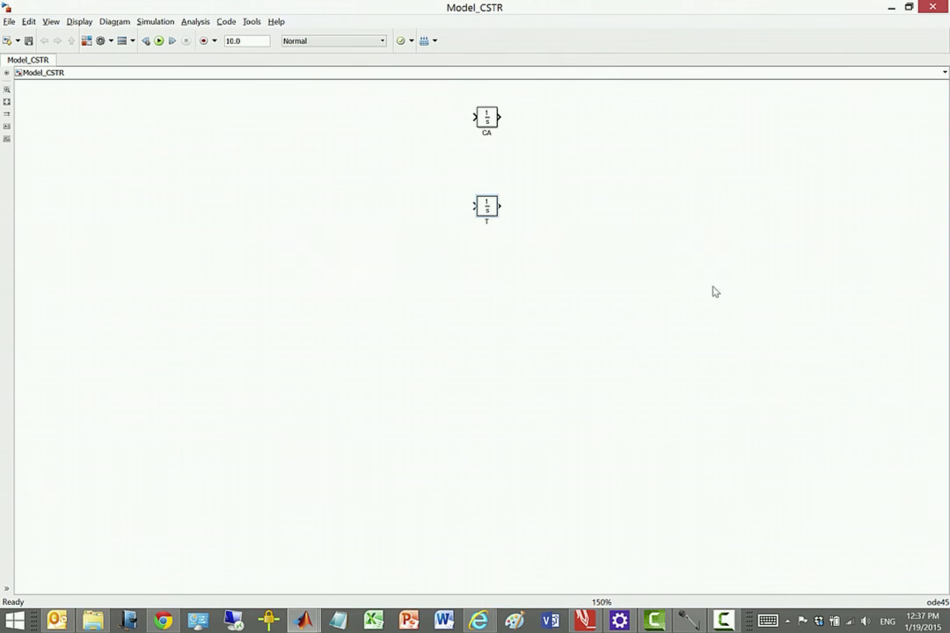
left_click(89, 40)
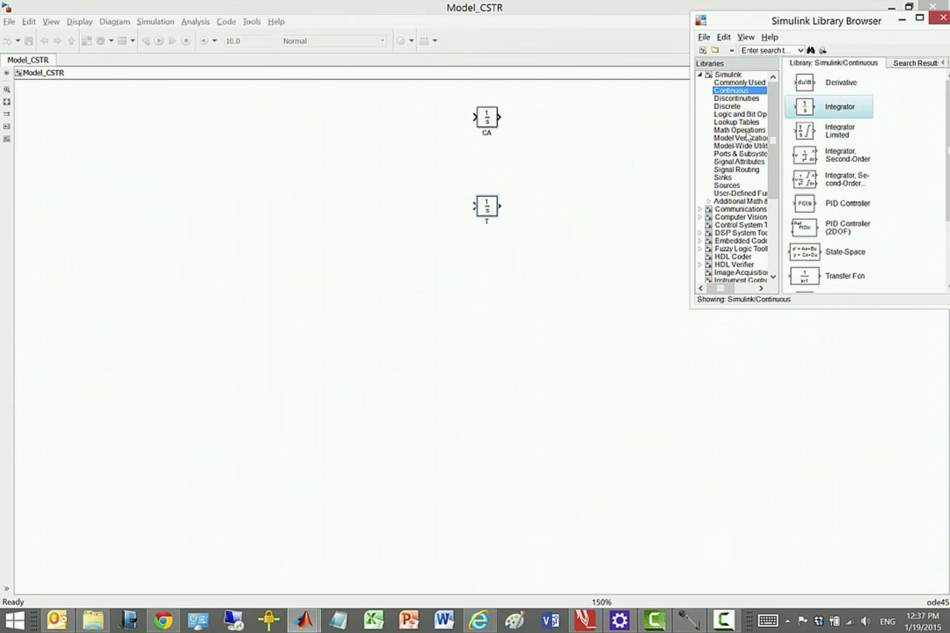
left_click(739, 193)
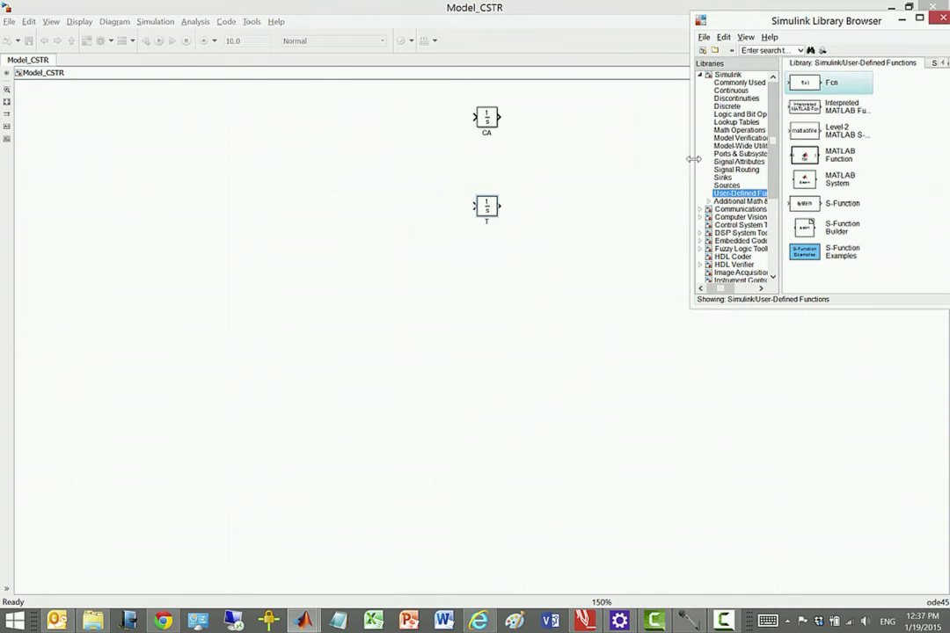
left_click_drag(693, 159, 639, 159)
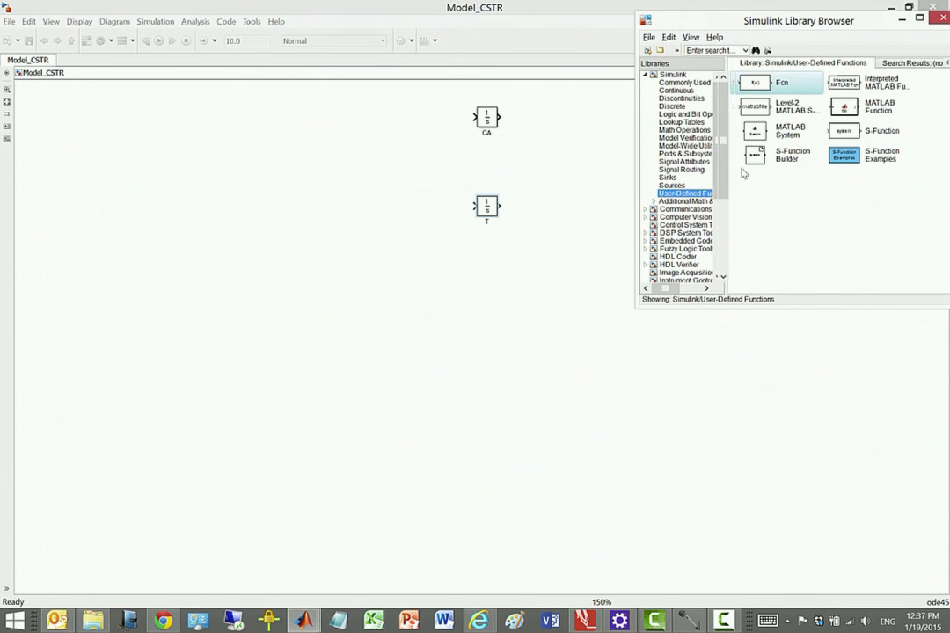
left_click_drag(743, 174, 764, 174)
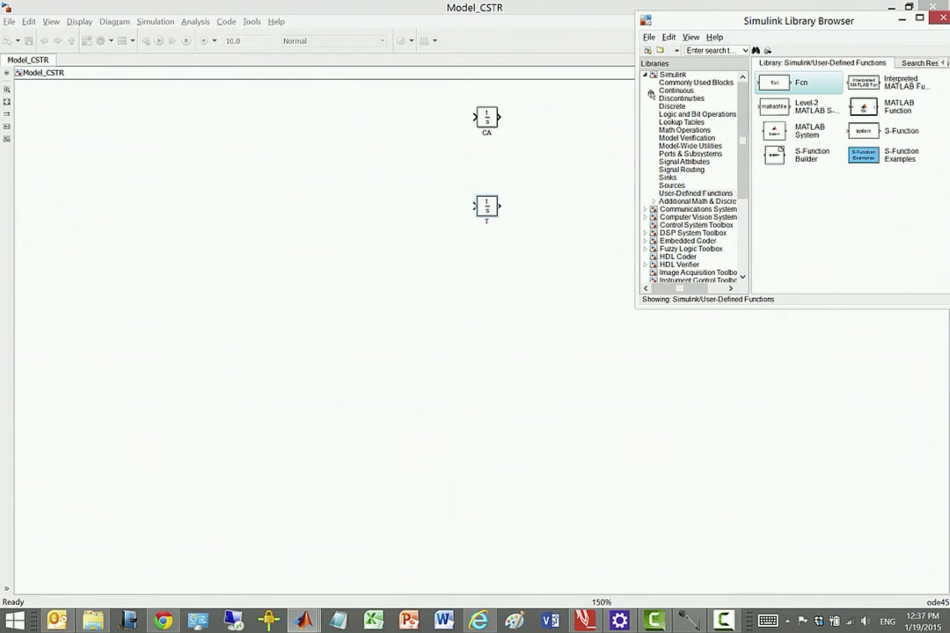
left_click_drag(650, 93, 274, 234)
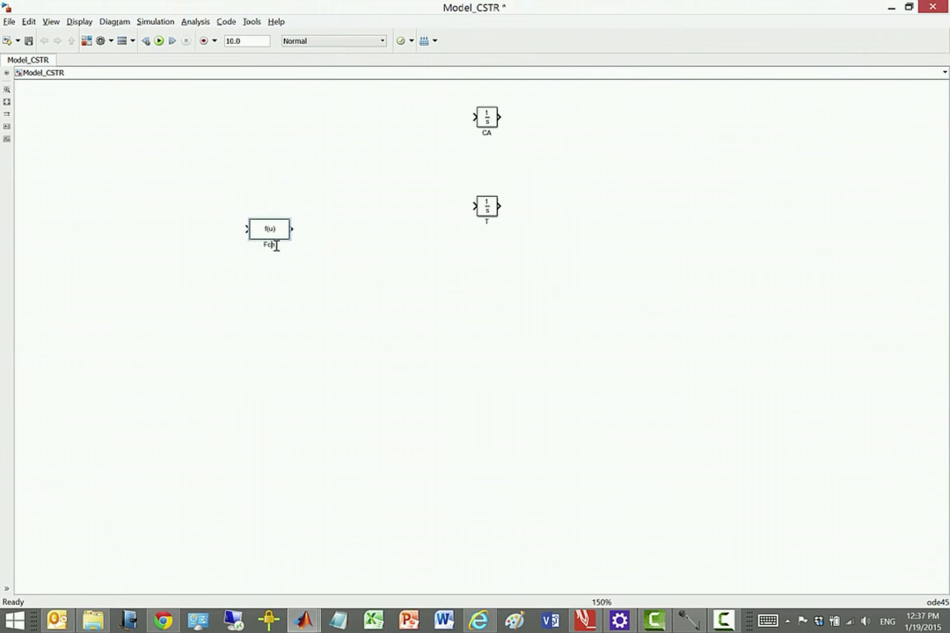
Rename the Fcn block to k
double_click(275, 246)
key("Delete")
type("k")
left_click(362, 303)
Switch to the PDF and underline "the equation for k into" in the first bullet of step 6
left_click(586, 620)
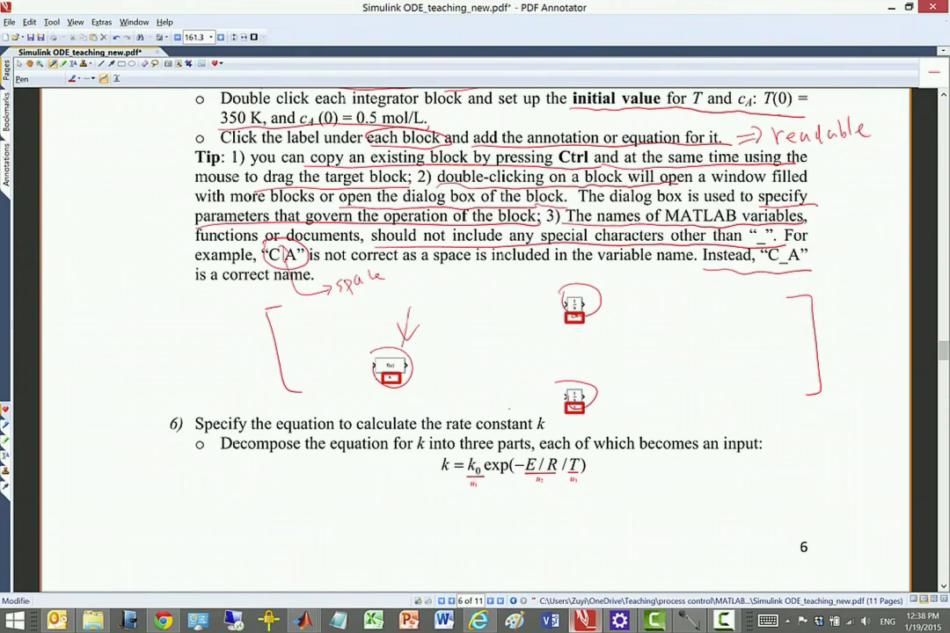
scroll(637, 392, "down", 3)
scroll(639, 390, "down", 3)
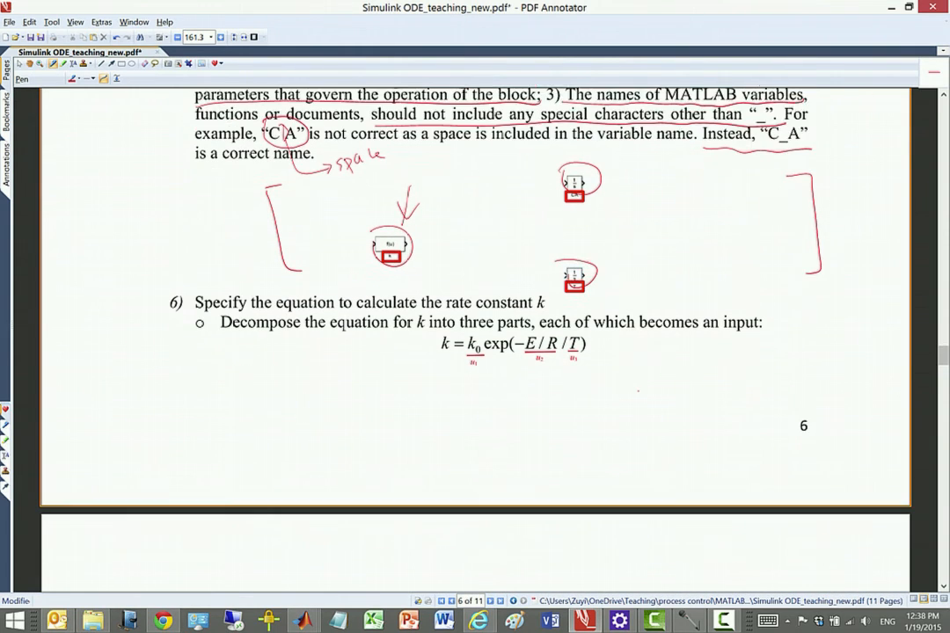
scroll(638, 390, "down", 1)
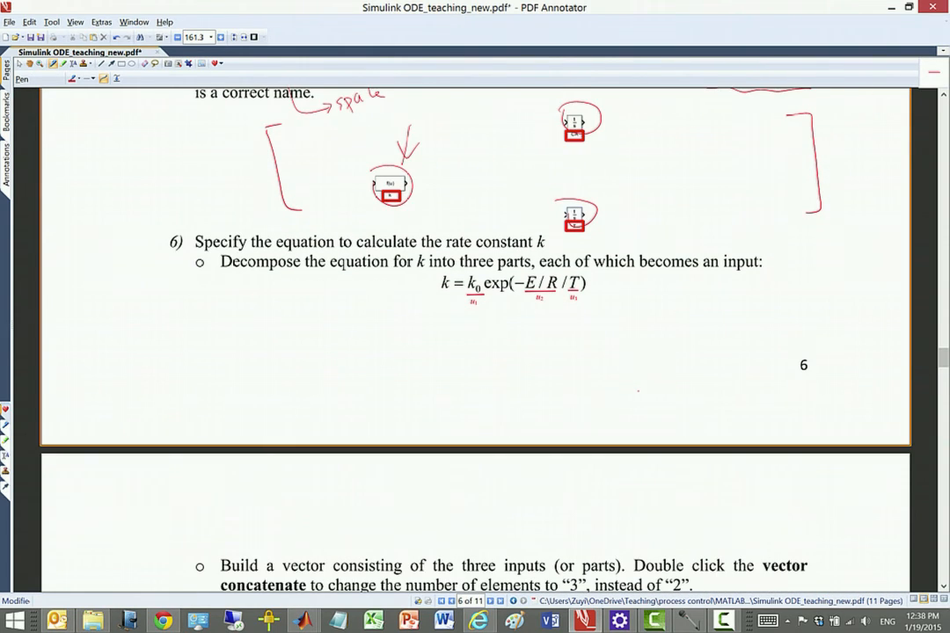
scroll(639, 391, "down", 2)
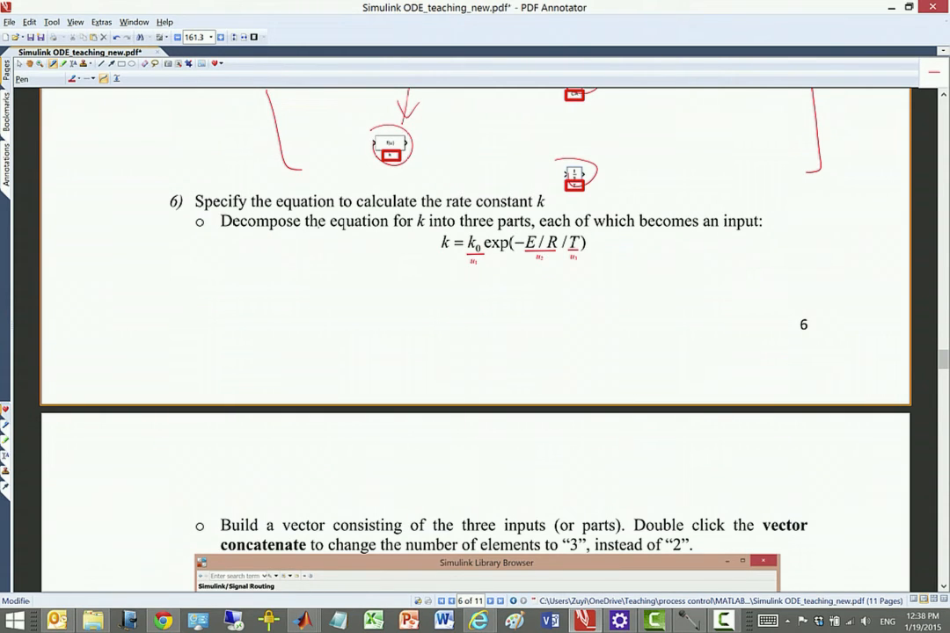
left_click_drag(305, 227, 466, 224)
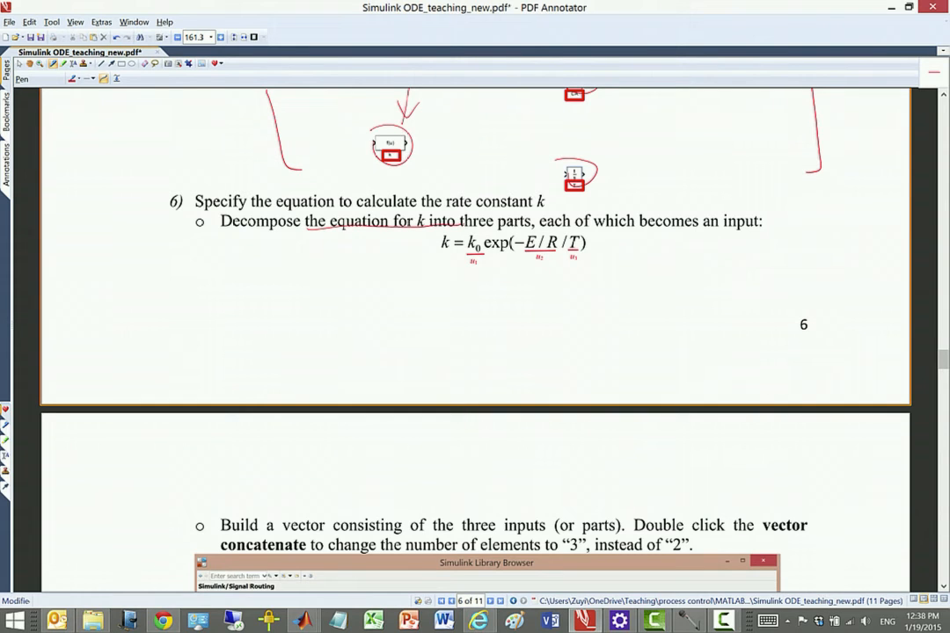
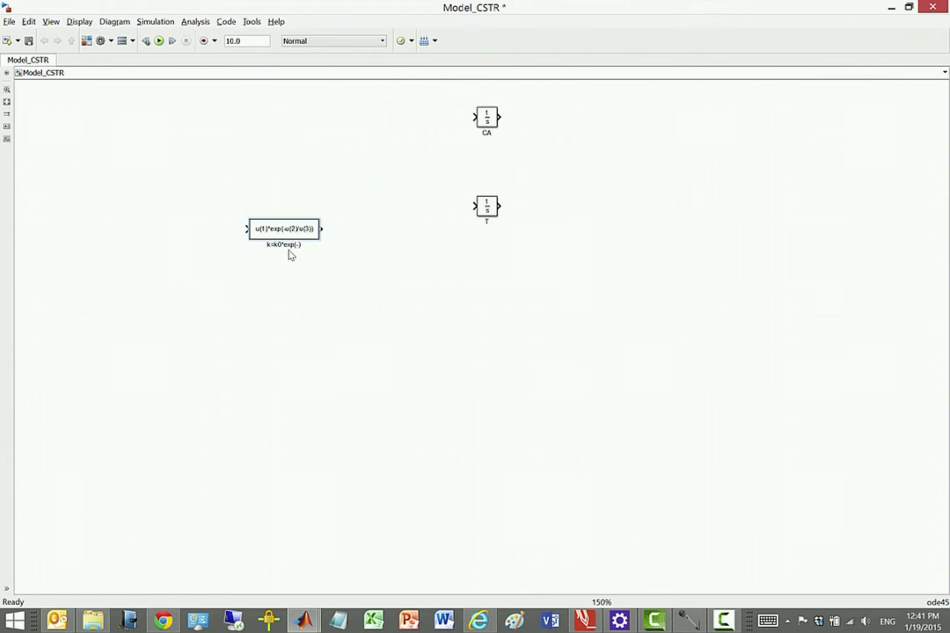
Complete the function block's name as k=k0*exp(-E/R/T) and save the model
type("E")
type("/E")
key("BackSpace")
key("BackSpace")
type("/R/T")
left_click_drag(267, 245, 274, 255)
left_click_drag(307, 245, 303, 245)
left_click(27, 42)
Switch to the PDF, underline "Double click the vector concatenate to change the number" on page 7, and circle Signal Routing in the library screenshot
left_click(584, 621)
scroll(431, 409, "down", 6)
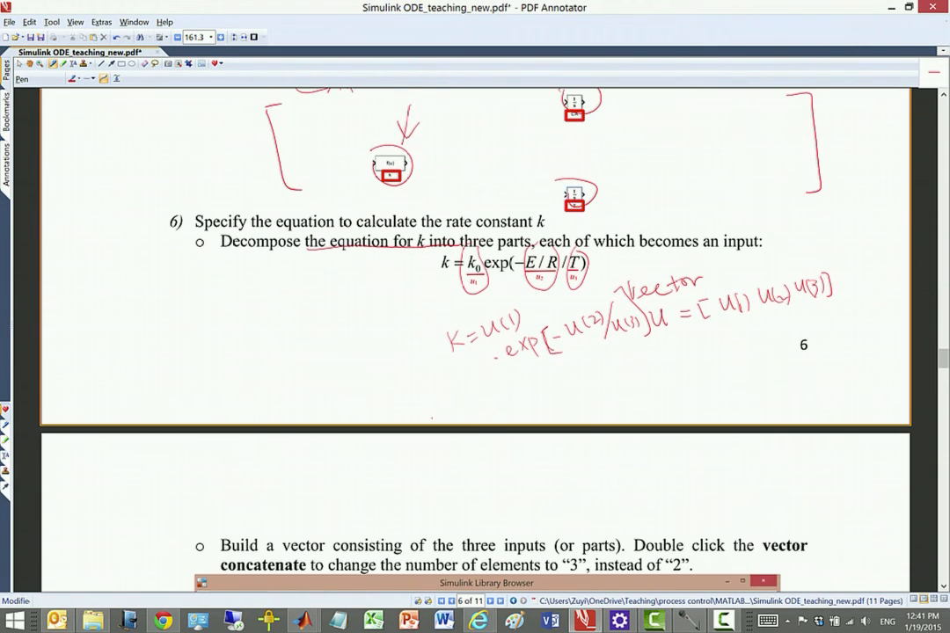
scroll(475, 352, "down", 3)
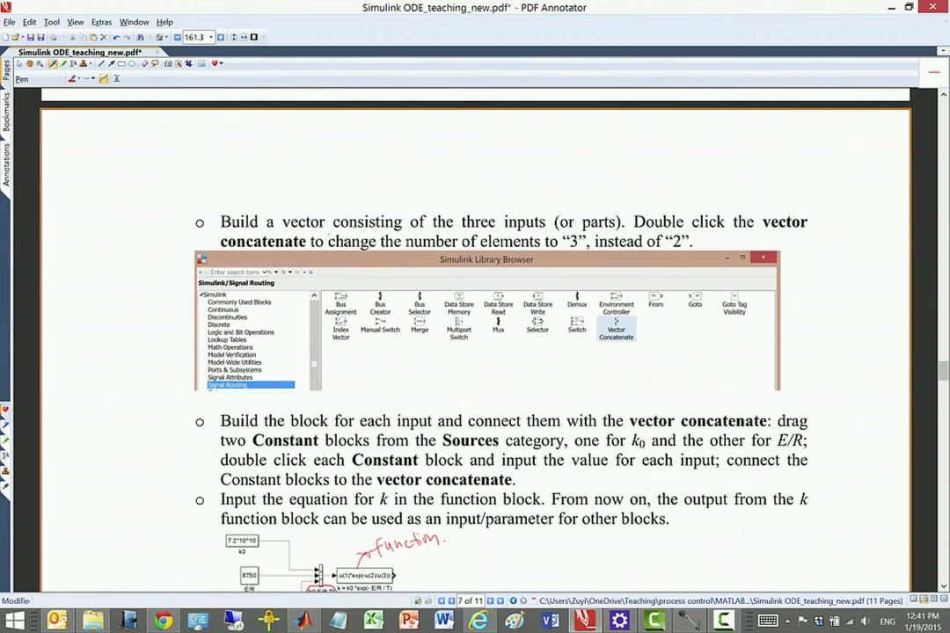
left_click_drag(633, 231, 816, 228)
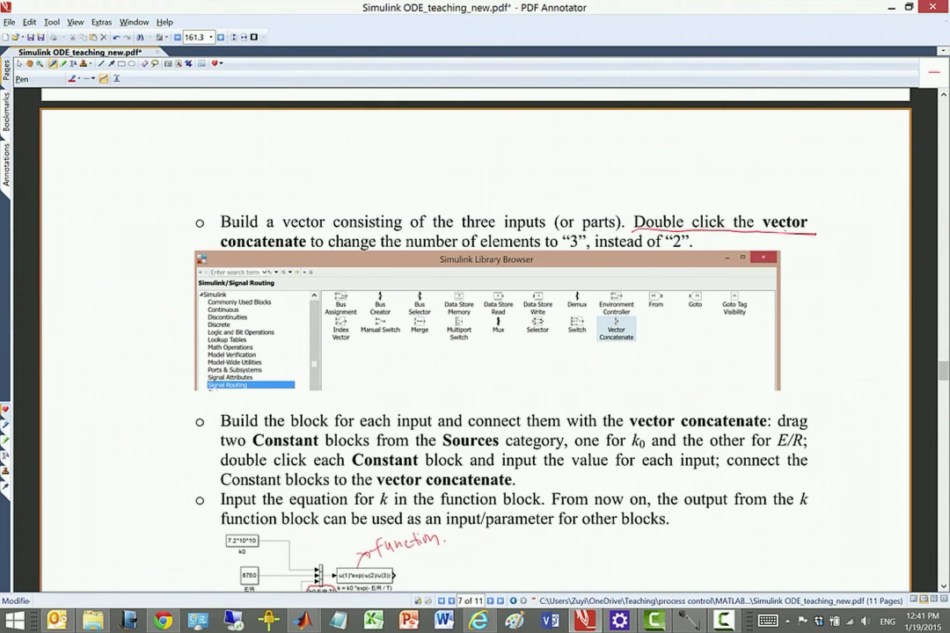
left_click_drag(220, 249, 264, 251)
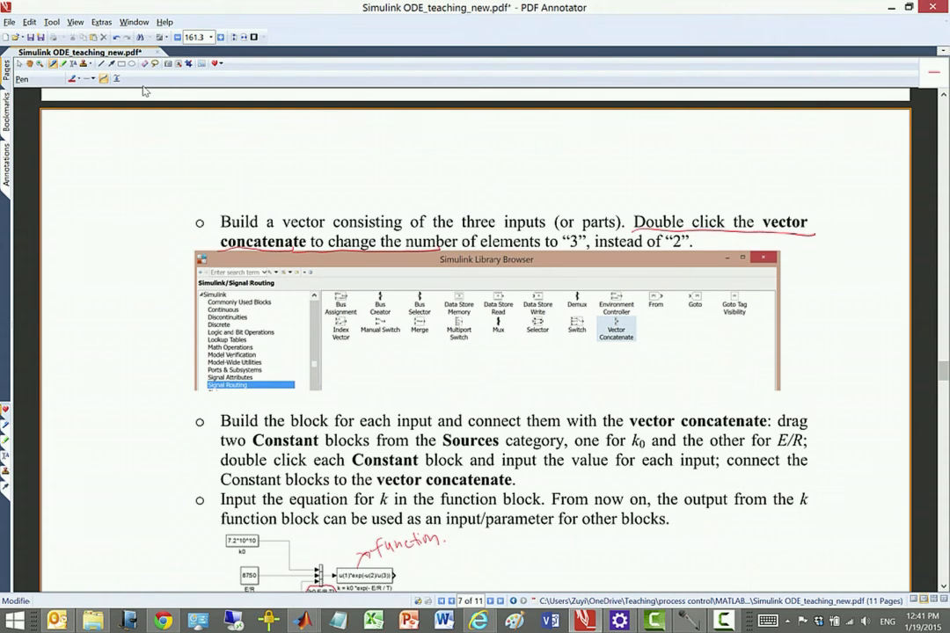
mouse_move(202, 380)
left_mouse_down()
mouse_move(246, 387)
mouse_move(268, 373)
mouse_move(206, 376)
left_mouse_up()
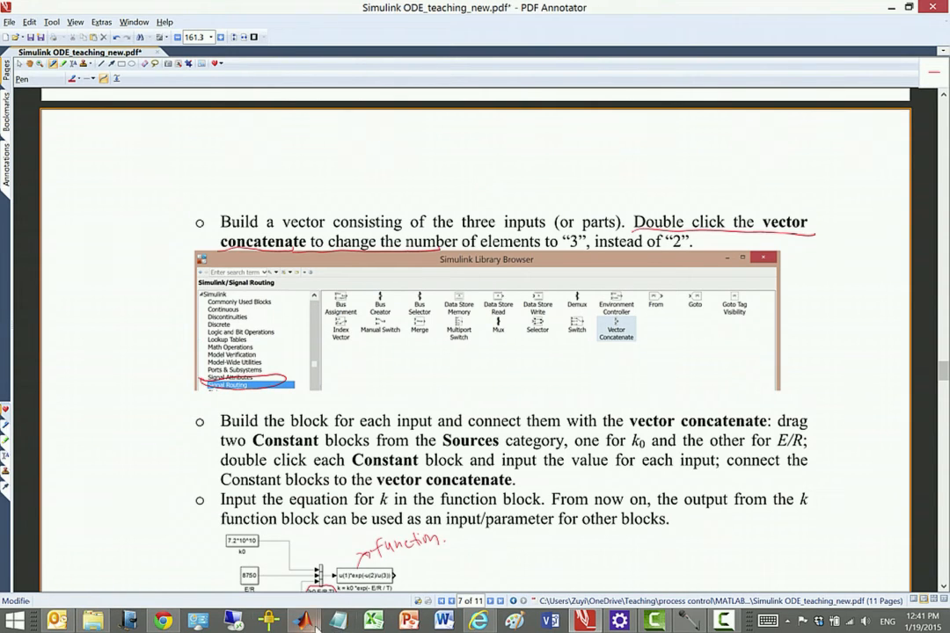
Switch back to the Model_CSTR model and add a Vector Concatenate block from the Signal Routing library, left of the k function block
mouse_move(303, 621)
left_click(295, 556)
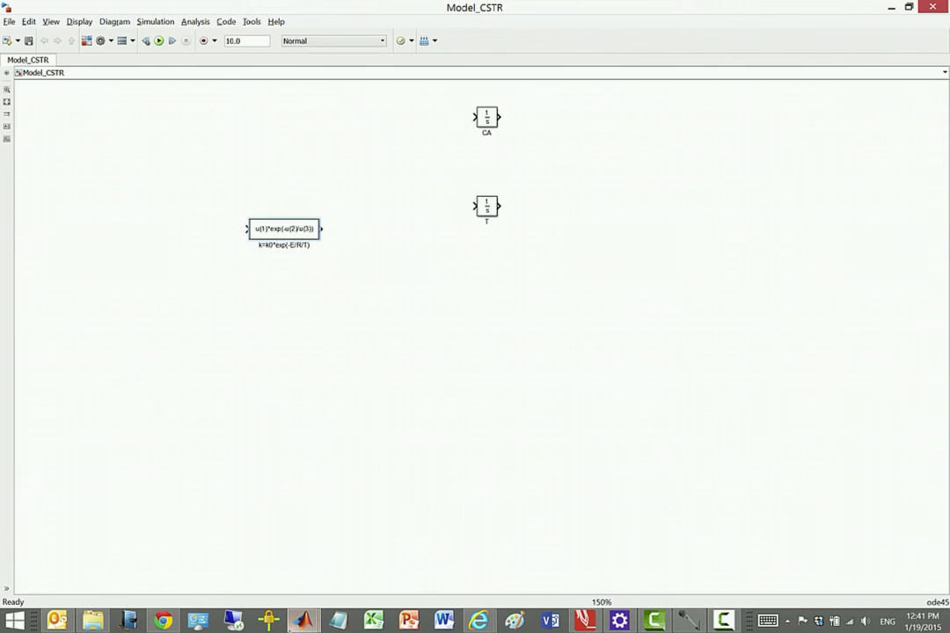
left_click(400, 574)
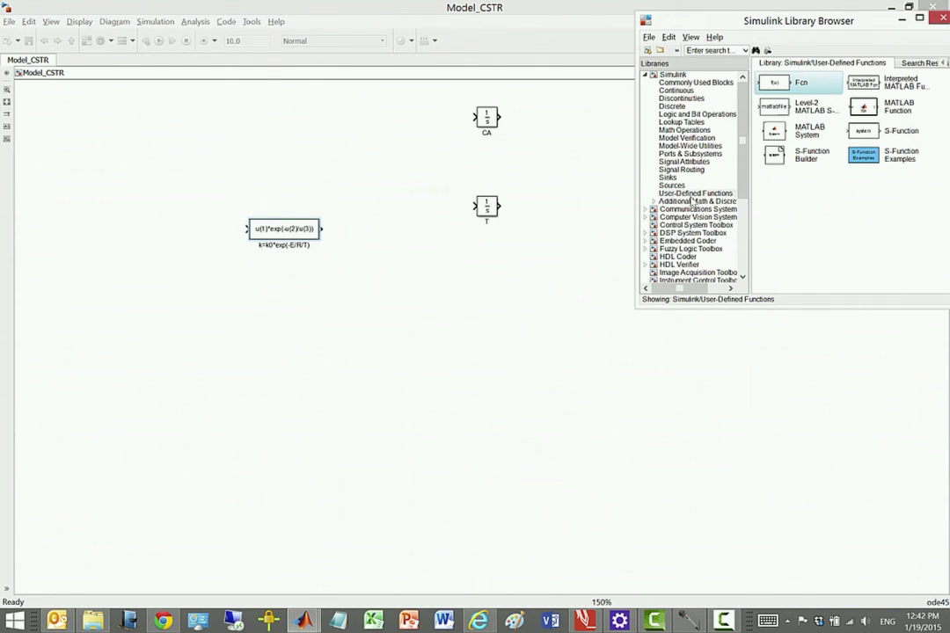
left_click(685, 169)
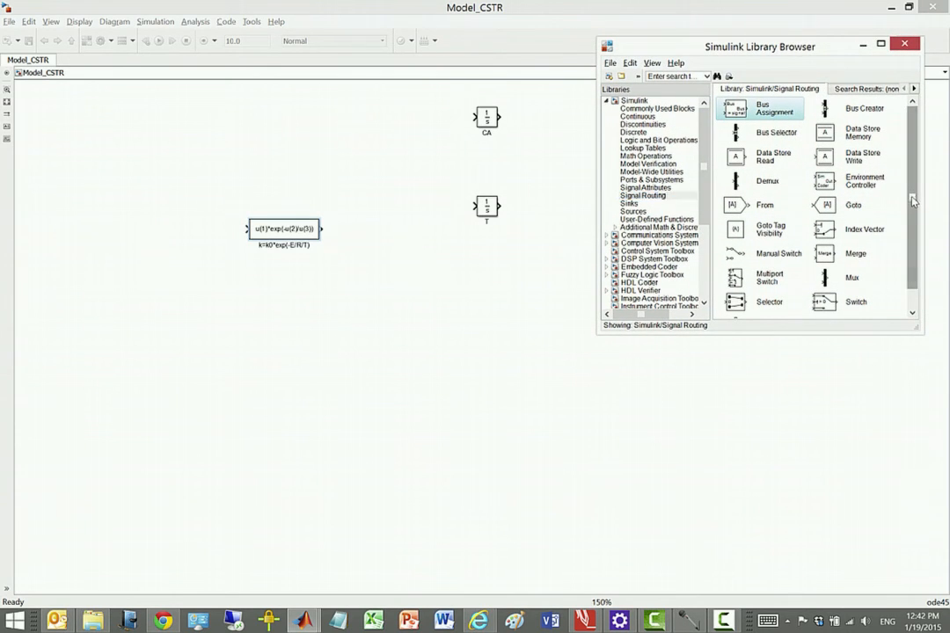
left_click_drag(915, 191, 918, 244)
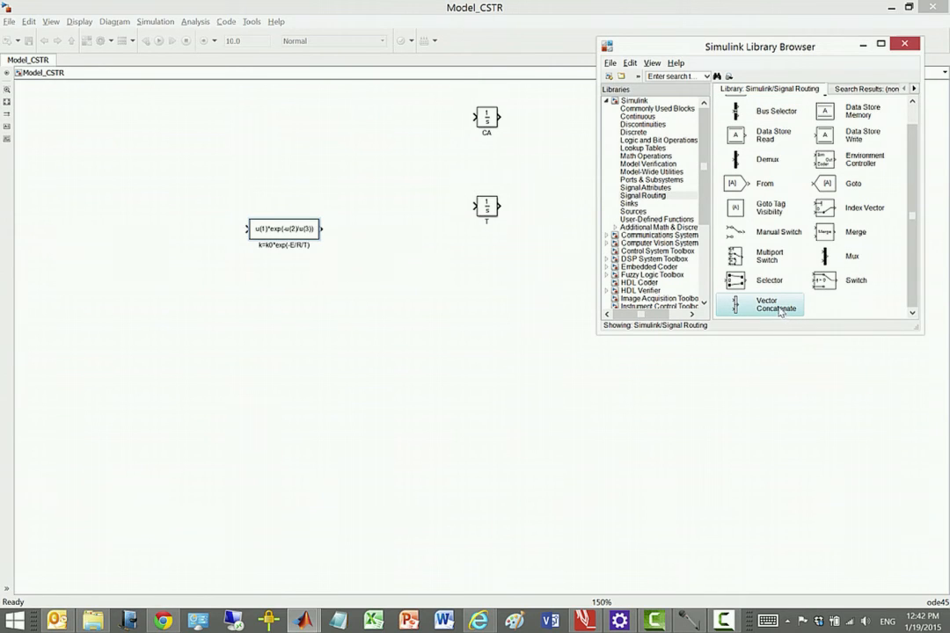
key("ctrl+i")
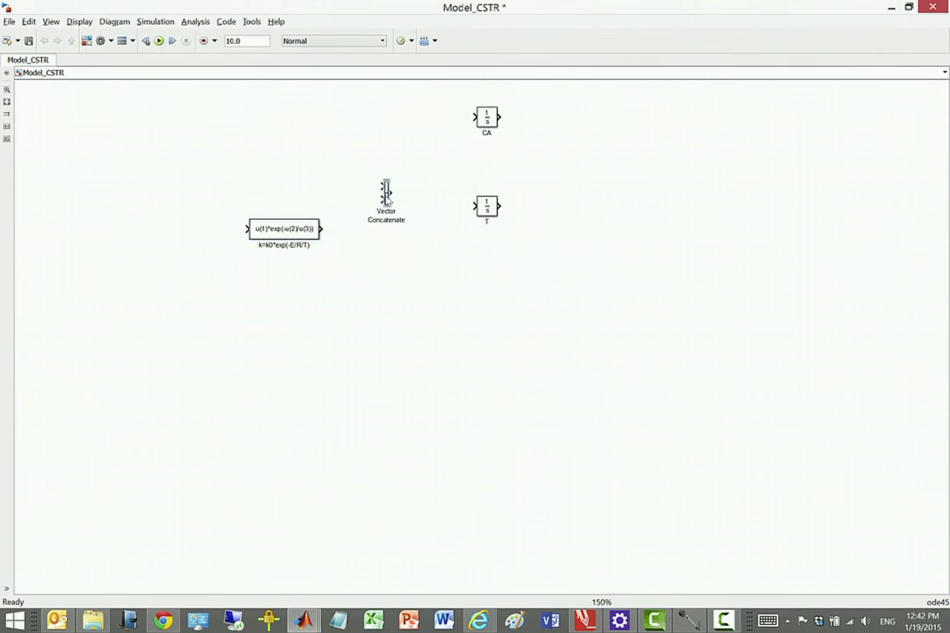
left_click_drag(387, 198, 193, 208)
Set the Vector Concatenate block's number of inputs to 3, enlarge it, and connect its output to the k function block
double_click(189, 214)
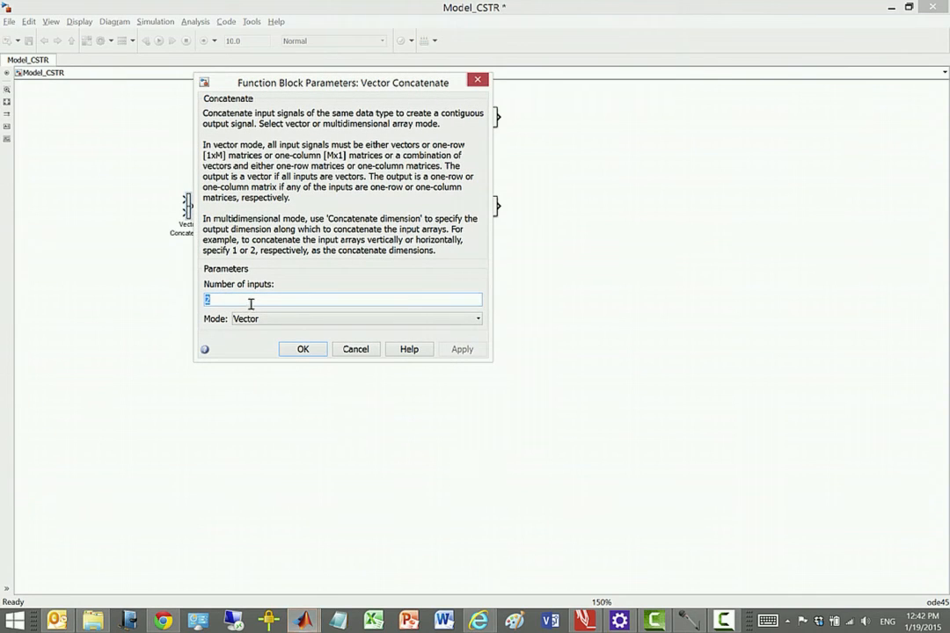
type("3")
left_click(308, 351)
left_click(187, 208)
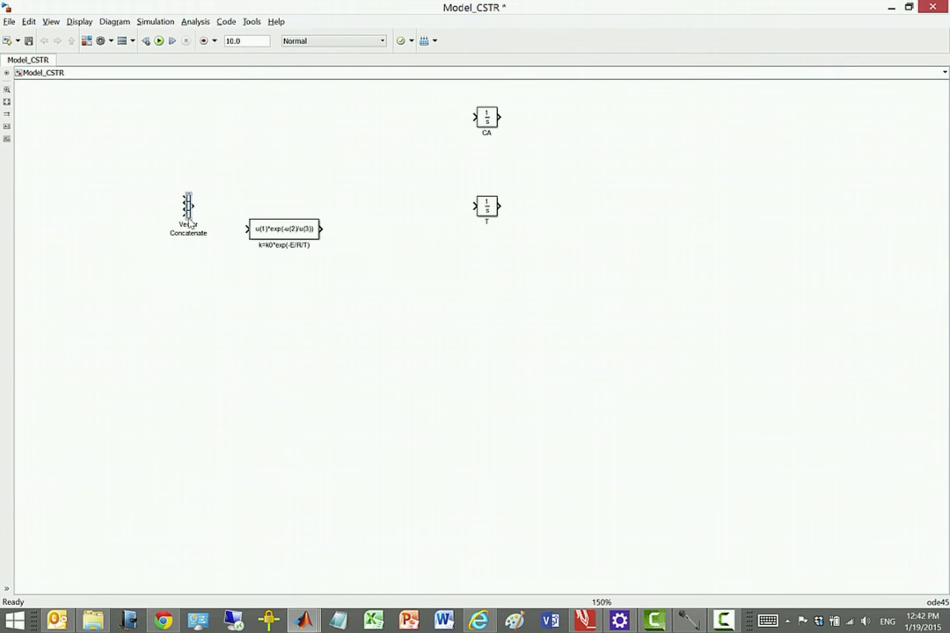
left_click_drag(189, 224, 249, 229)
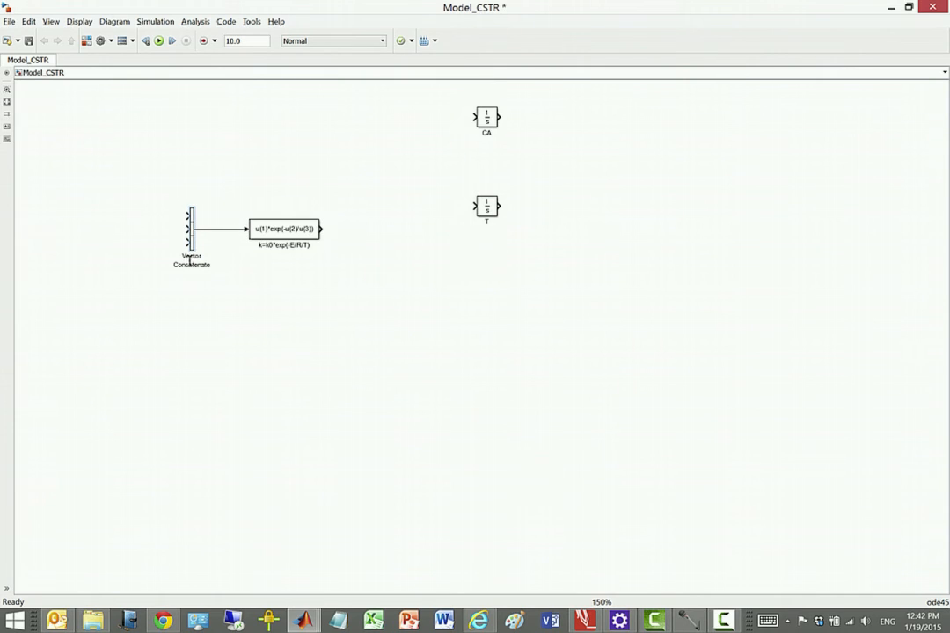
Rename the Vector Concatenate block to [k0 E/R T]
double_click(194, 256)
type("k0 E/R T")
left_click(243, 307)
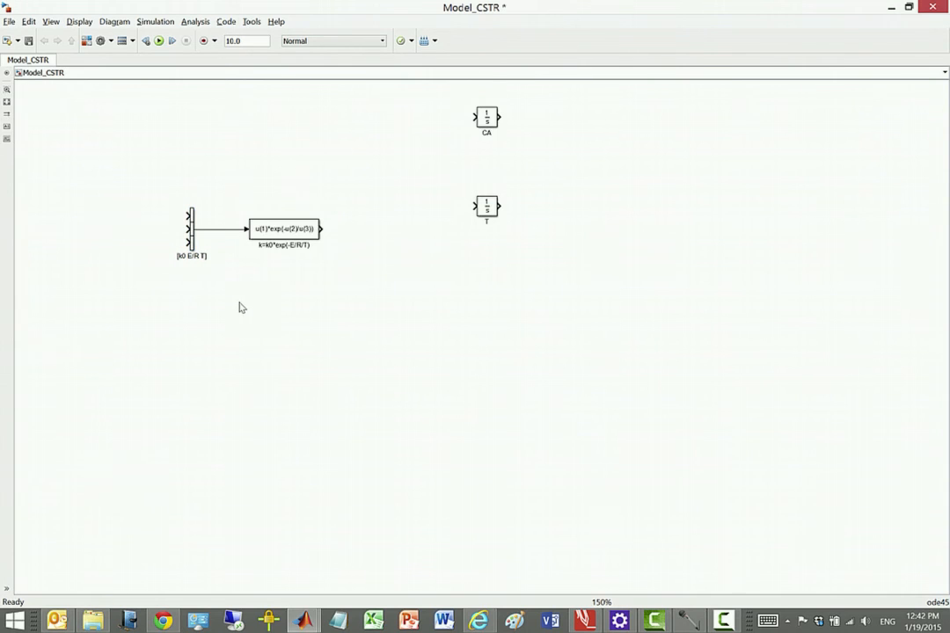
left_click(195, 254)
Add a Constant block from the Sources library and place it left of the vector concatenate block
left_click(86, 40)
left_click(633, 211)
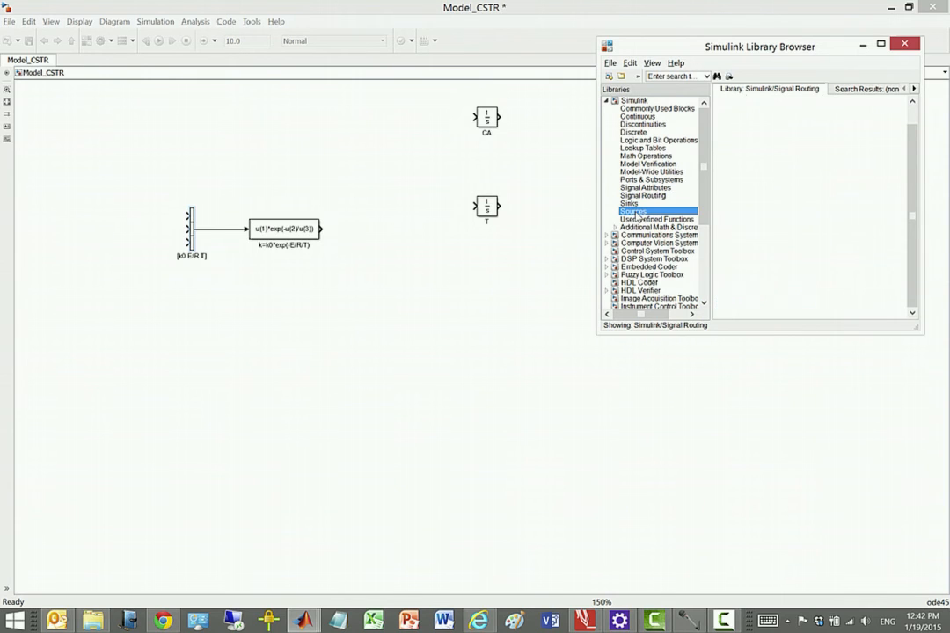
left_click(849, 132)
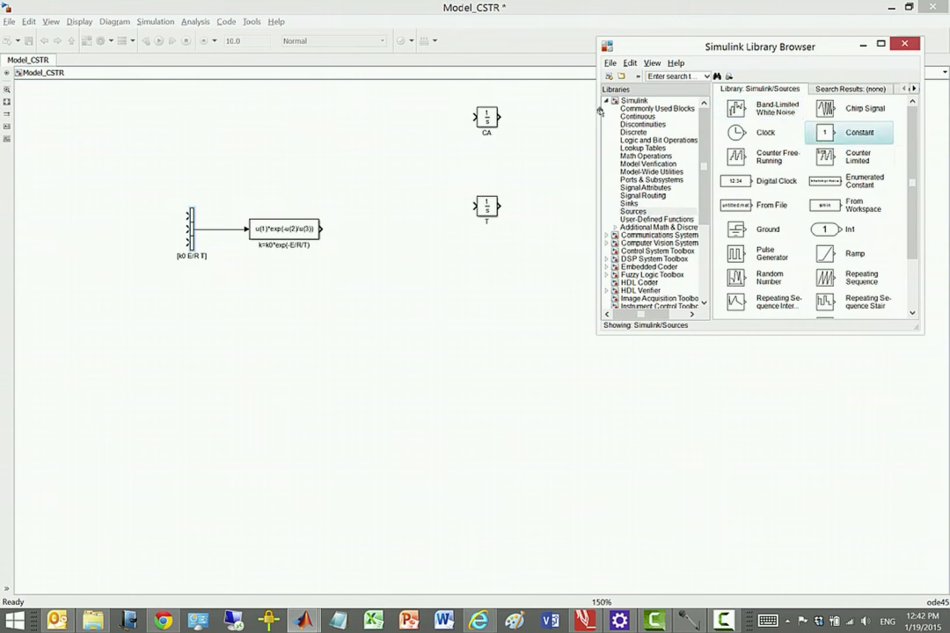
left_click_drag(97, 162, 98, 163)
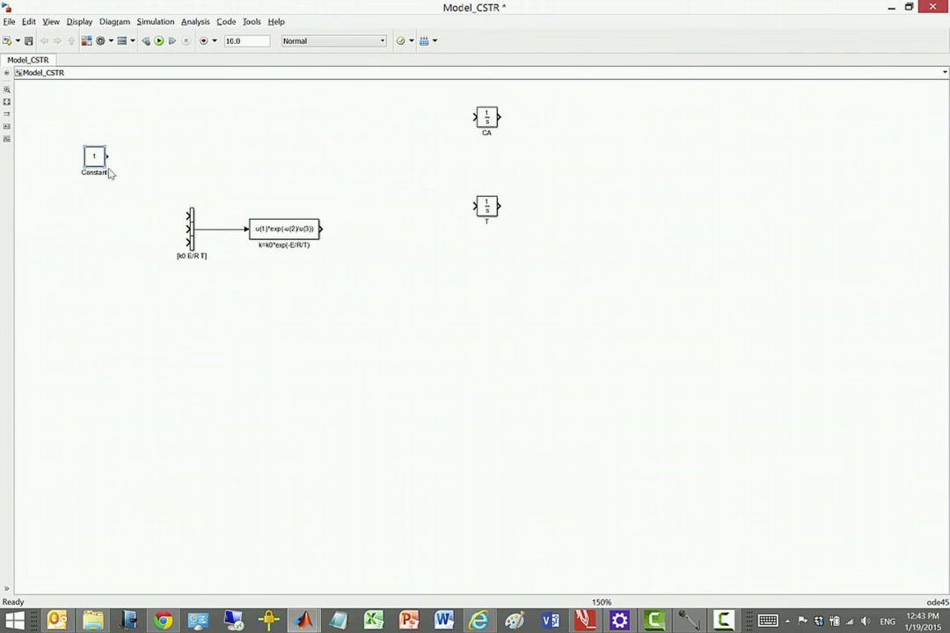
left_click_drag(99, 162, 116, 211)
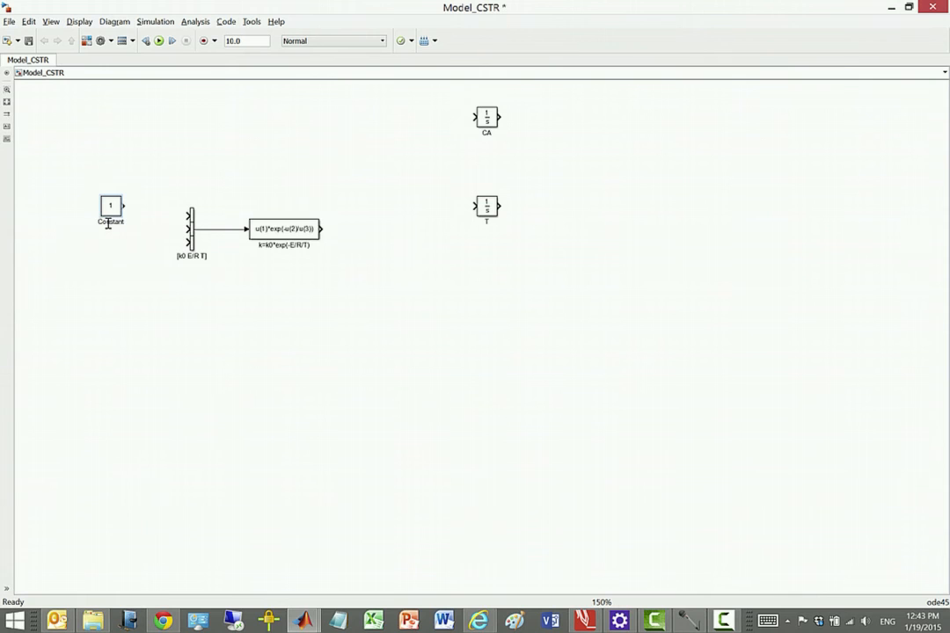
Rename the Constant block to k0, set its value to 7.2*10^10, and widen it to display the value
double_click(106, 221)
type("k0")
double_click(111, 206)
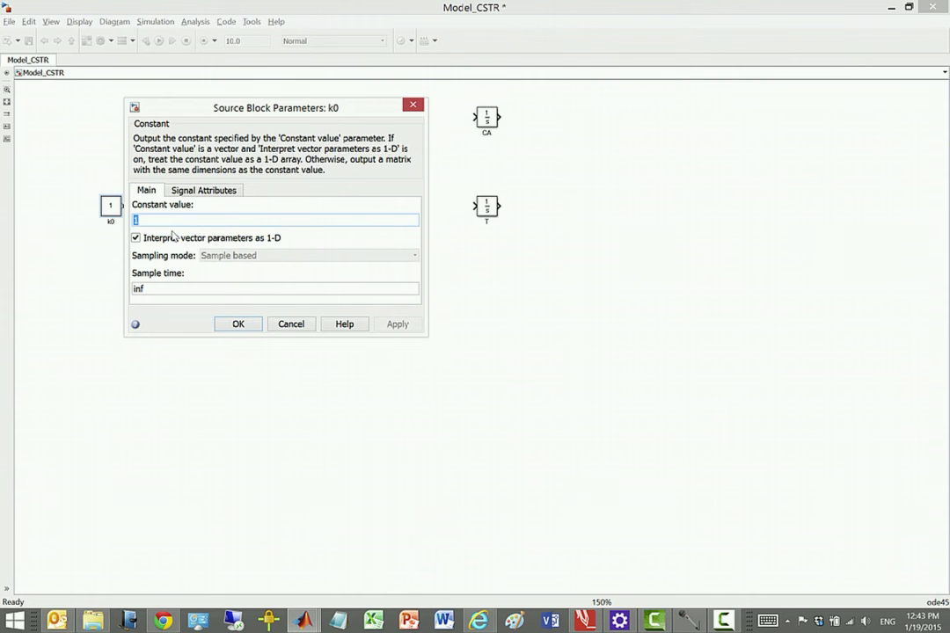
type("7")
type(".2*10^&")
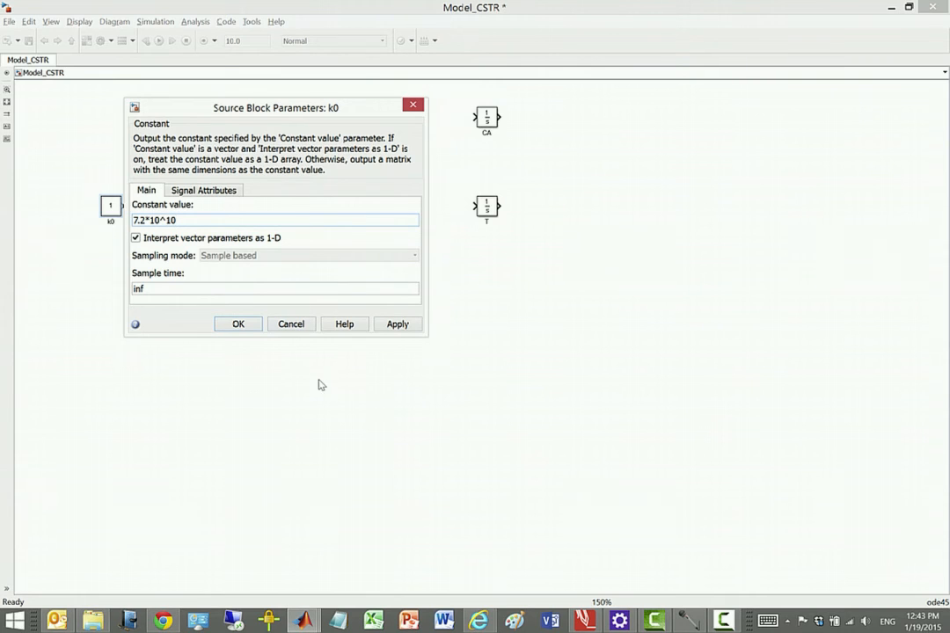
left_click(250, 327)
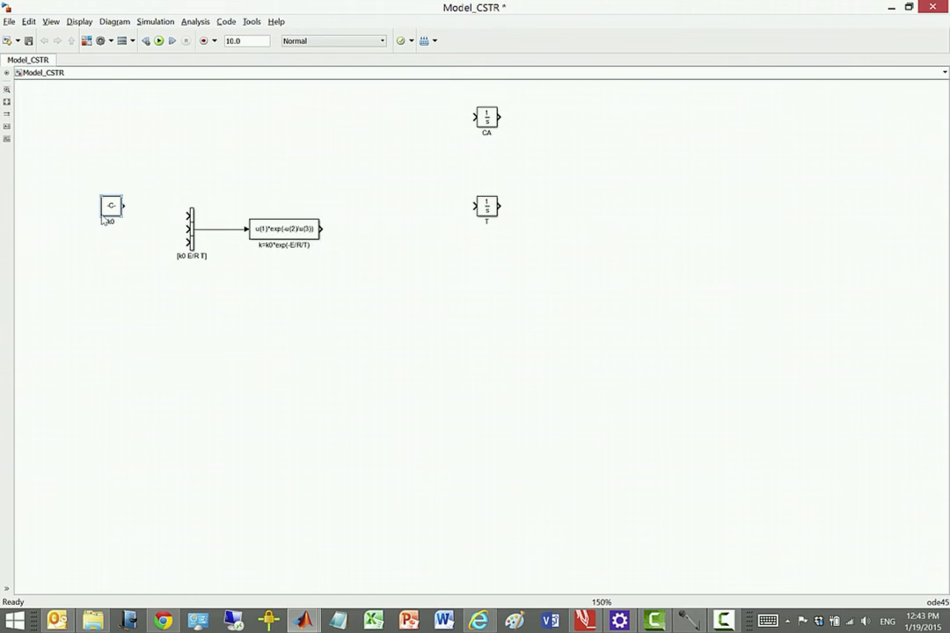
left_click_drag(101, 216, 84, 217)
left_click(117, 268)
Duplicate the k0 constant directly below the original and rename the copy E/R
left_click_drag(108, 207, 104, 254)
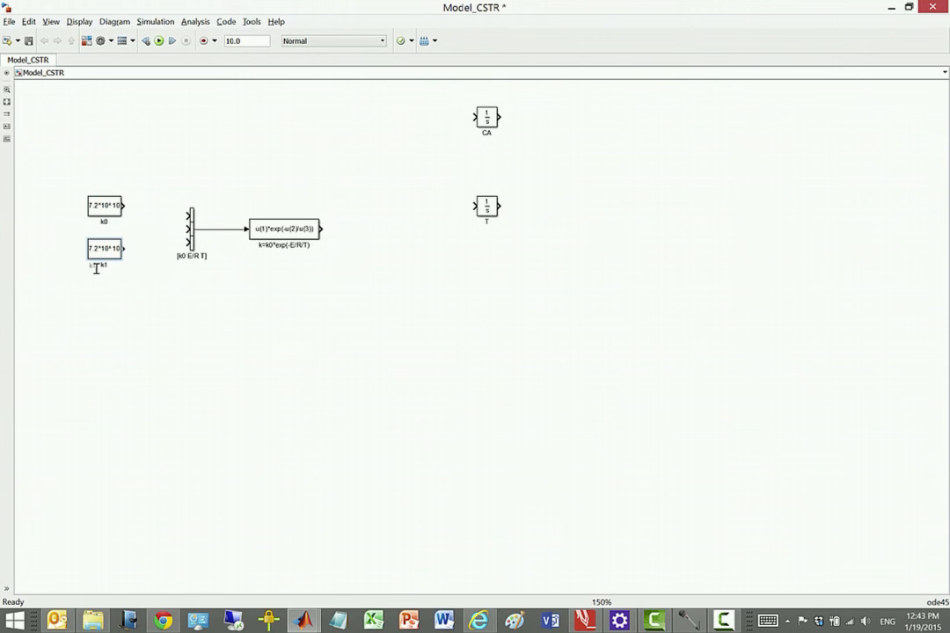
left_click(103, 263)
left_click(110, 287)
Set the E/R constant's value to 8750 and narrow the block to fit it
double_click(103, 249)
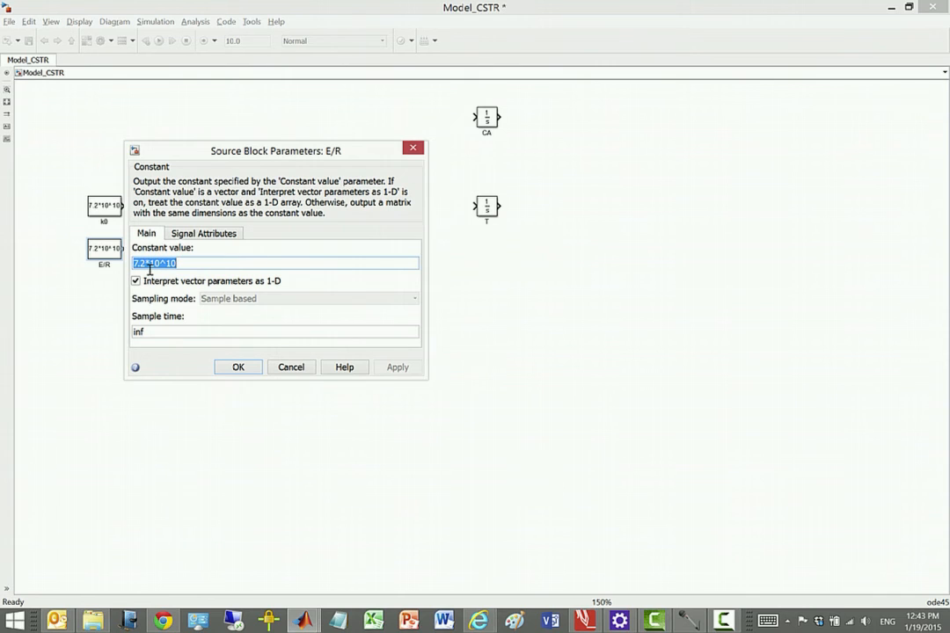
type("8750")
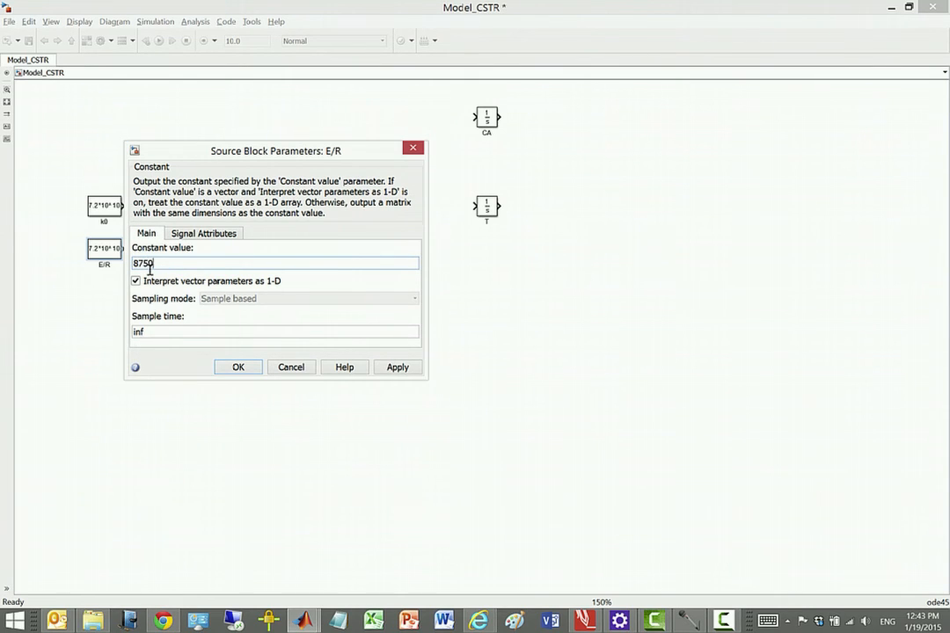
left_click(238, 367)
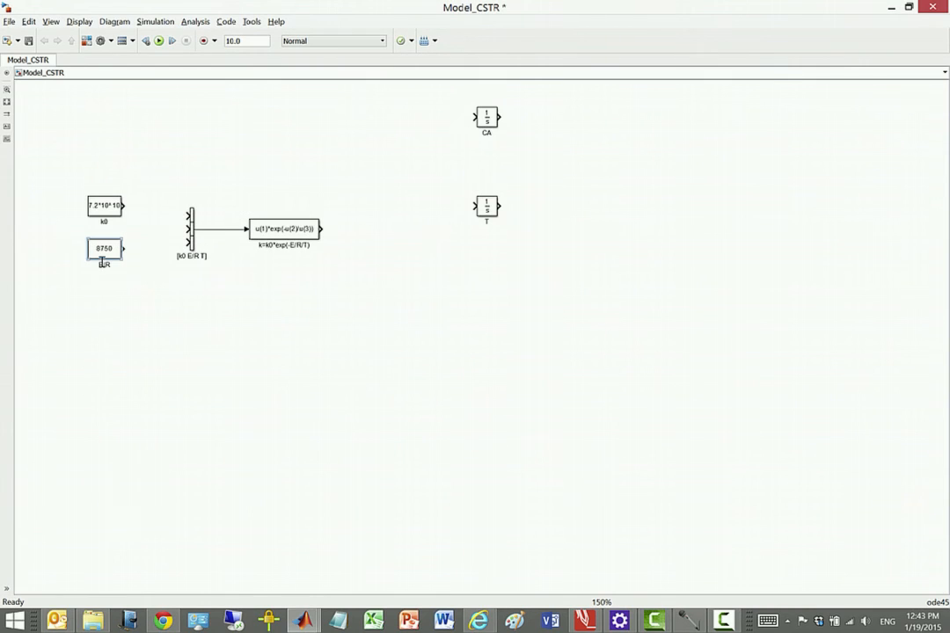
left_click_drag(89, 258, 95, 261)
left_click(128, 307)
Connect k0, E/R and the T integrator's output to the first, second and third vector concatenate inputs, routing the T line clear of its block
mouse_move(105, 207)
left_mouse_down()
mouse_move(108, 188)
mouse_move(187, 214)
left_mouse_up()
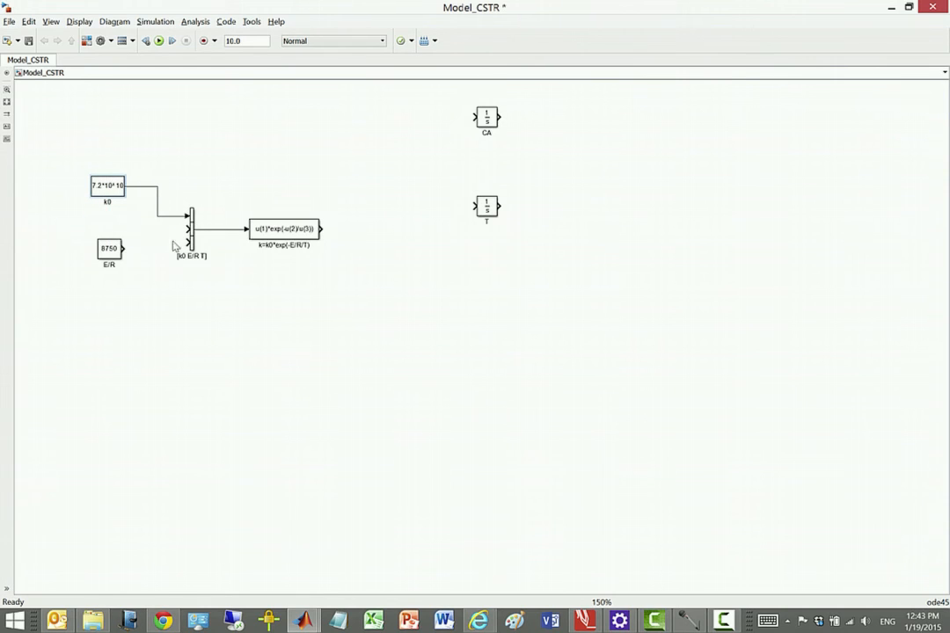
mouse_move(112, 253)
left_mouse_down()
mouse_move(111, 232)
mouse_move(188, 229)
left_mouse_up()
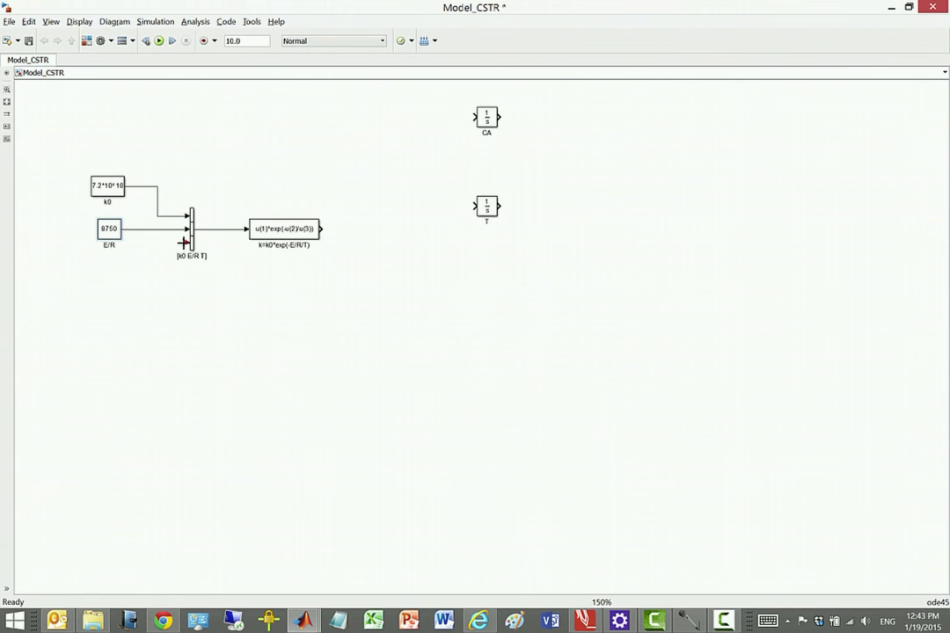
mouse_move(186, 242)
left_mouse_down()
mouse_move(140, 244)
mouse_move(183, 303)
mouse_move(338, 323)
mouse_move(523, 230)
mouse_move(501, 206)
left_mouse_up()
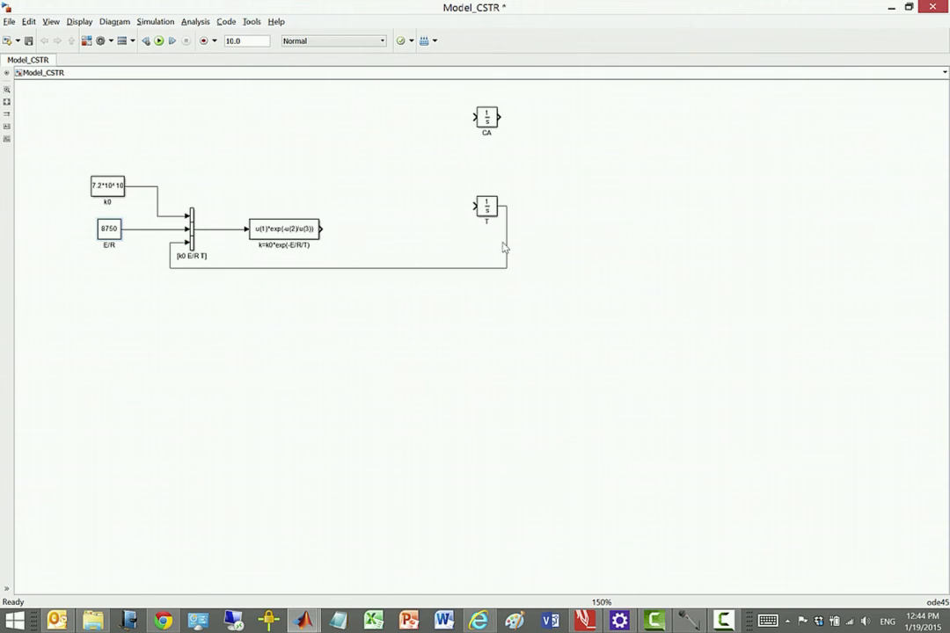
left_click_drag(508, 253, 535, 261)
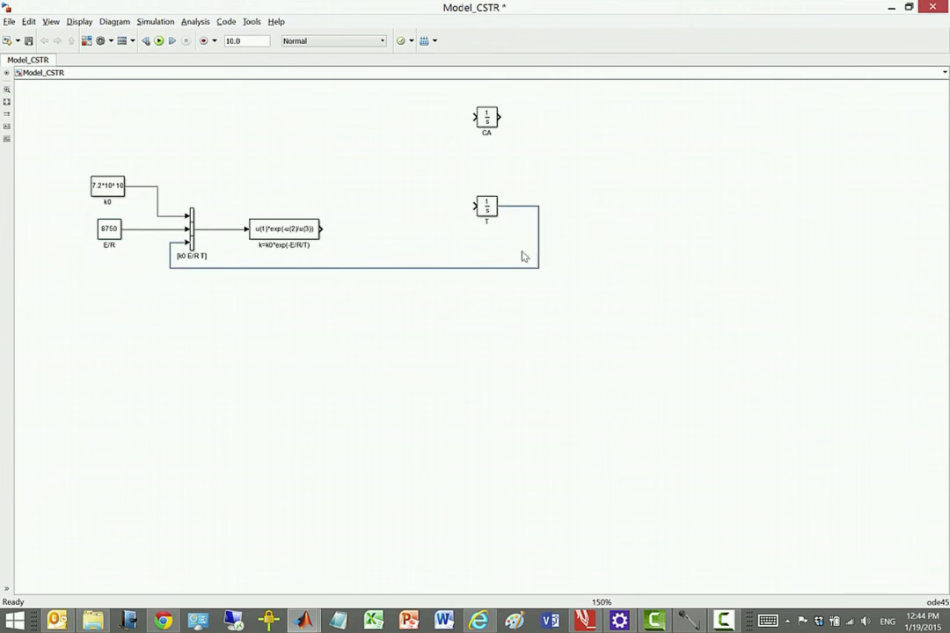
Check the T integrator's parameters without changing them and save the model
double_click(487, 206)
left_click(641, 402)
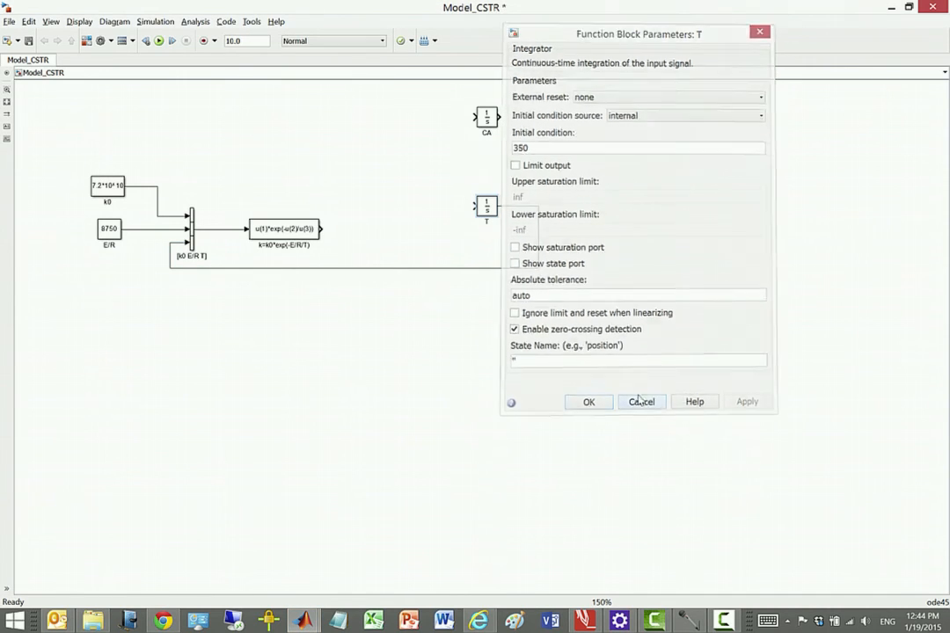
left_click(29, 40)
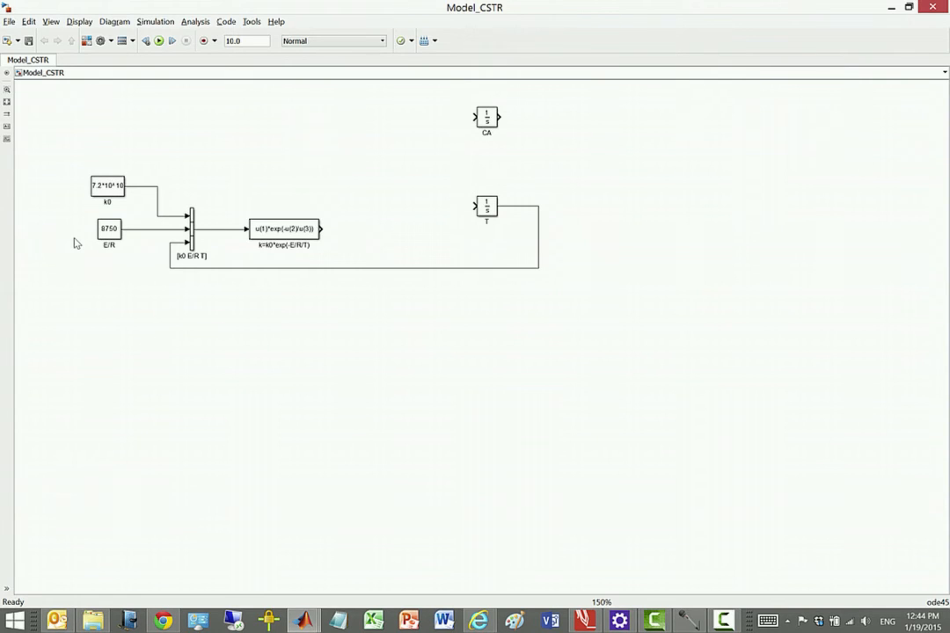
Switch to the PDF and underline "From now on, the output from the k" in the last bullet of step 6
left_click(585, 621)
scroll(466, 510, "down", 4)
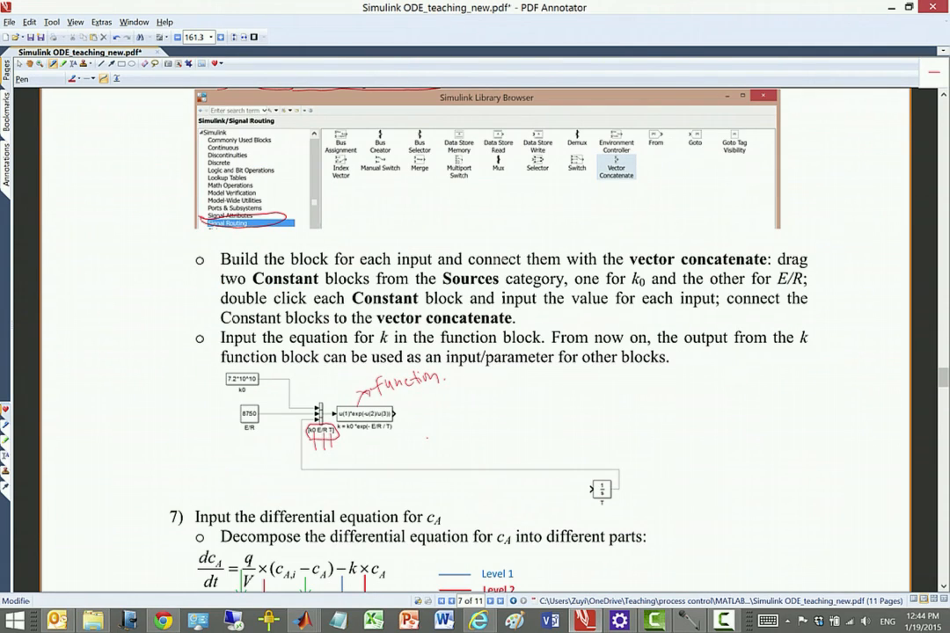
scroll(427, 437, "up", 10)
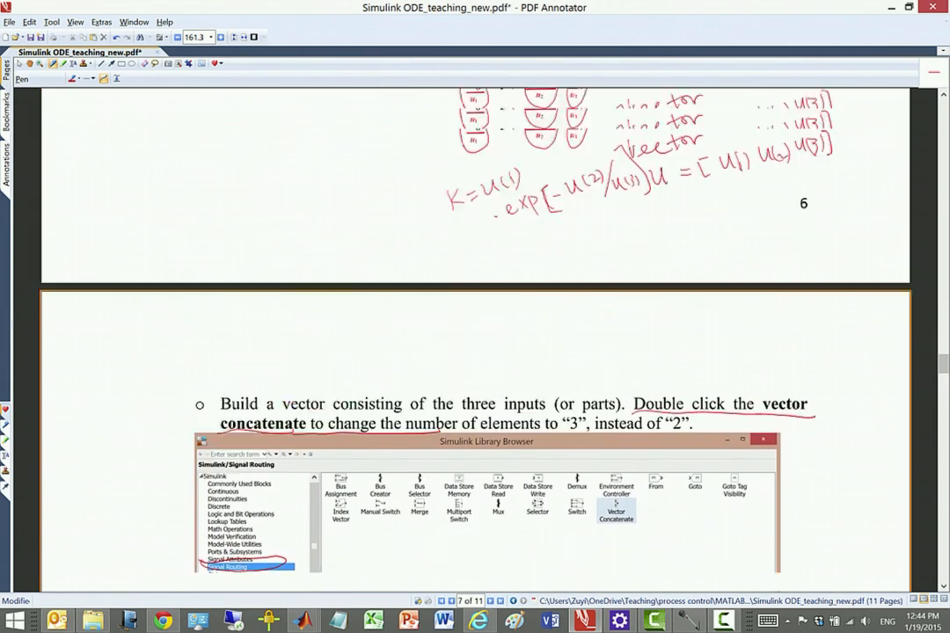
scroll(427, 437, "down", 9)
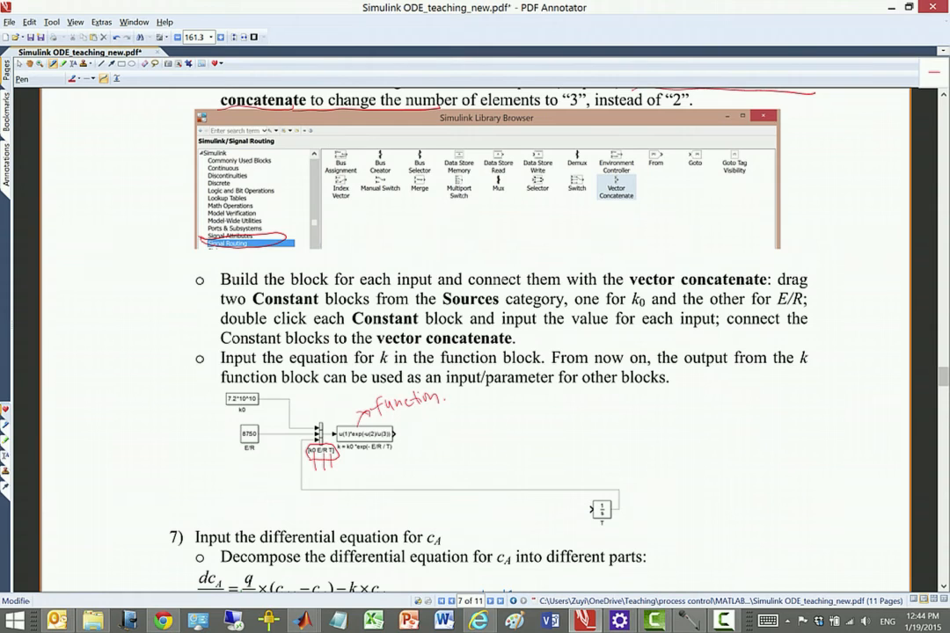
left_click_drag(551, 362, 822, 363)
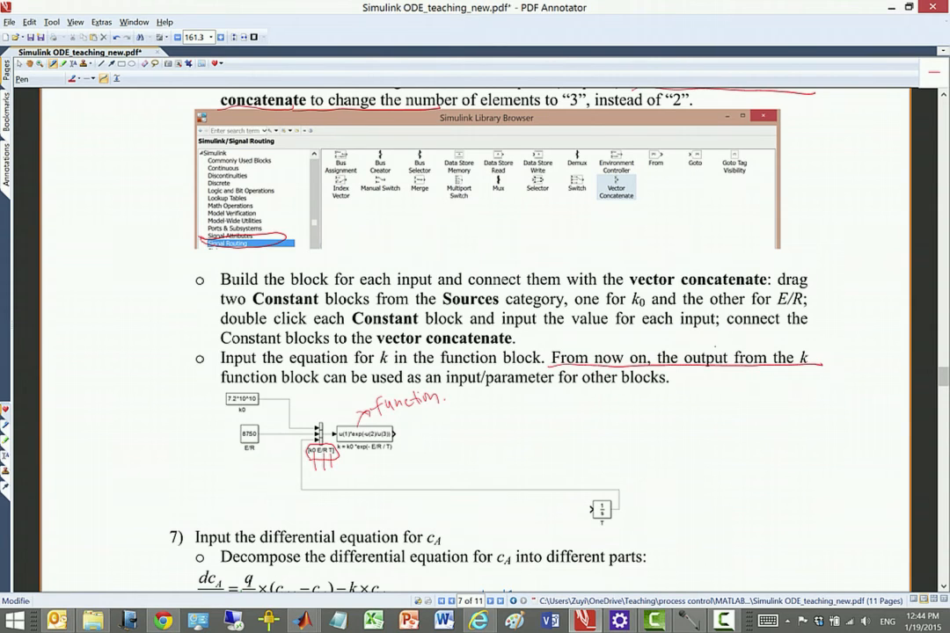
Underline the rest of the k-output sentence in step 6 and "Decompose the differential equation for cA" in step 7
left_click_drag(220, 384, 669, 384)
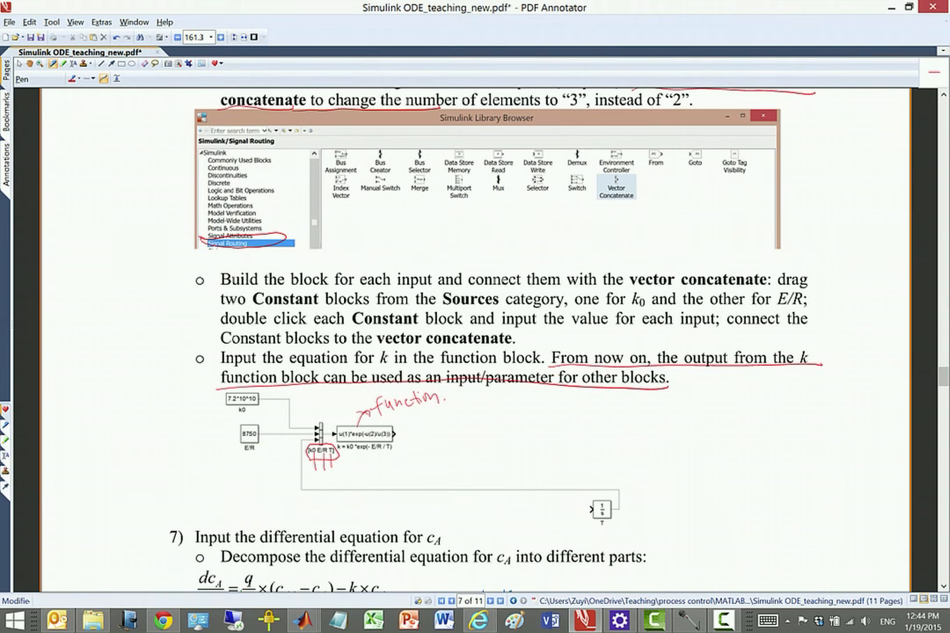
scroll(594, 387, "down", 5)
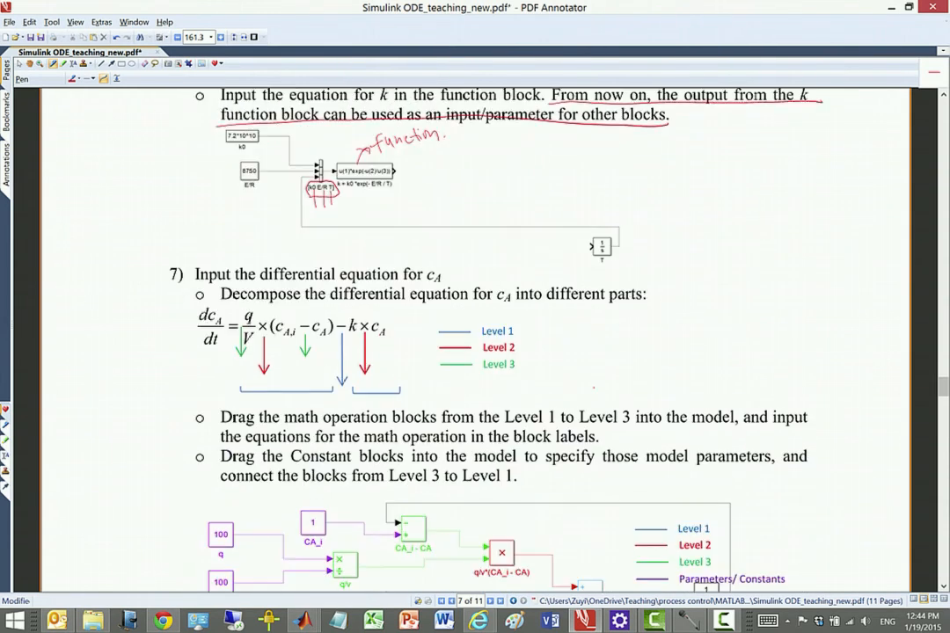
scroll(595, 378, "down", 2)
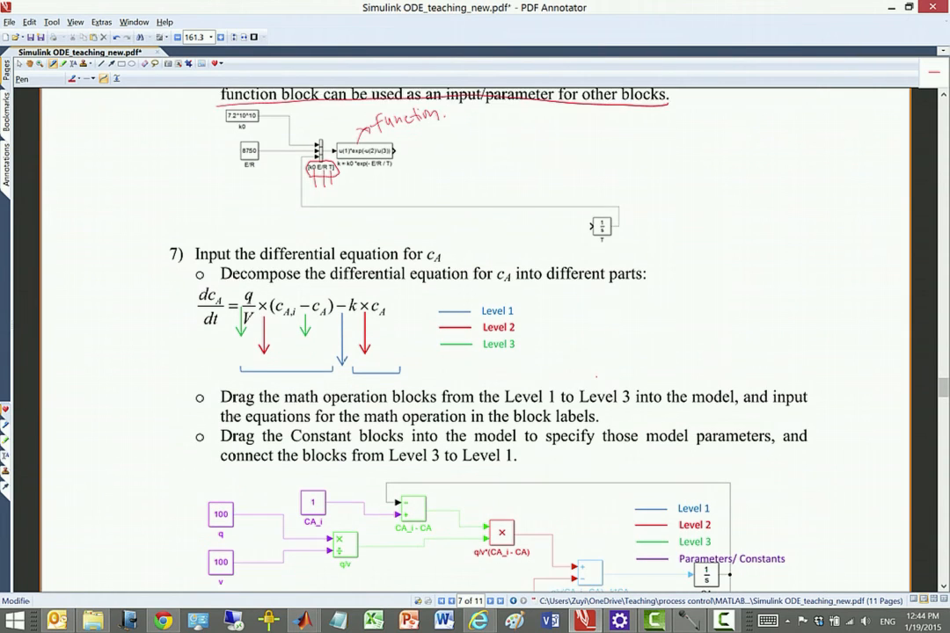
scroll(597, 376, "down", 1)
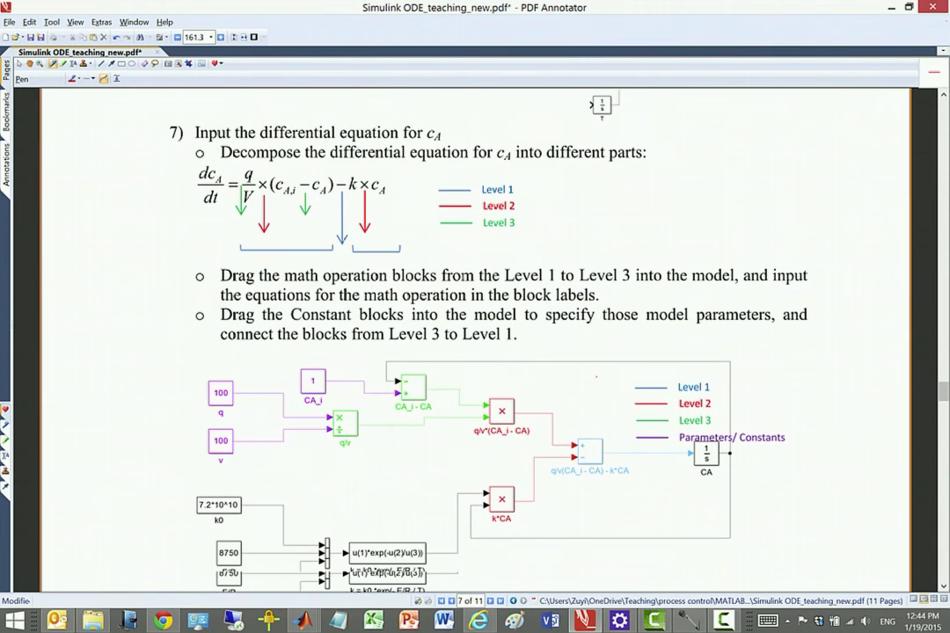
scroll(596, 377, "down", 1)
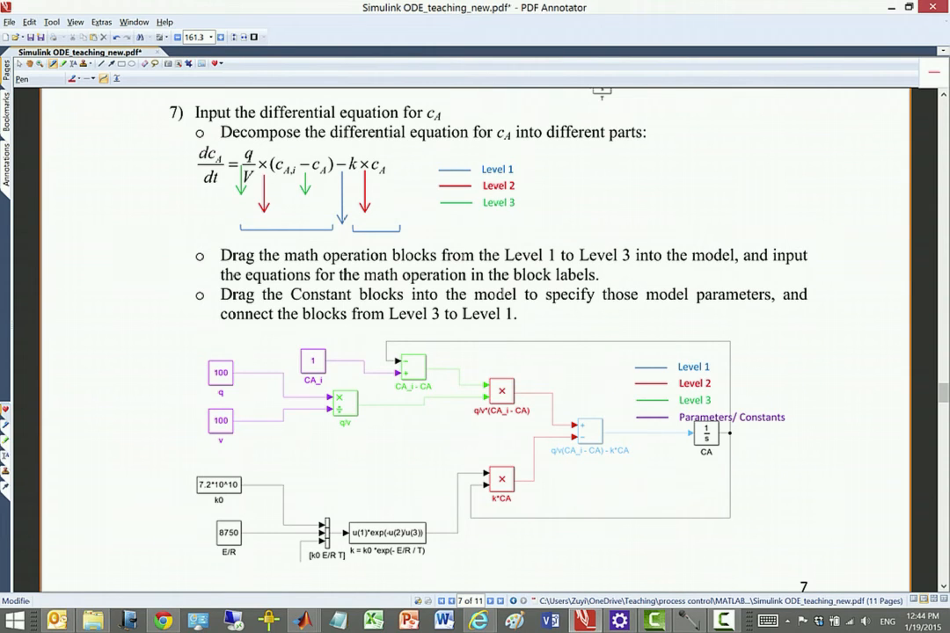
left_click_drag(220, 141, 515, 140)
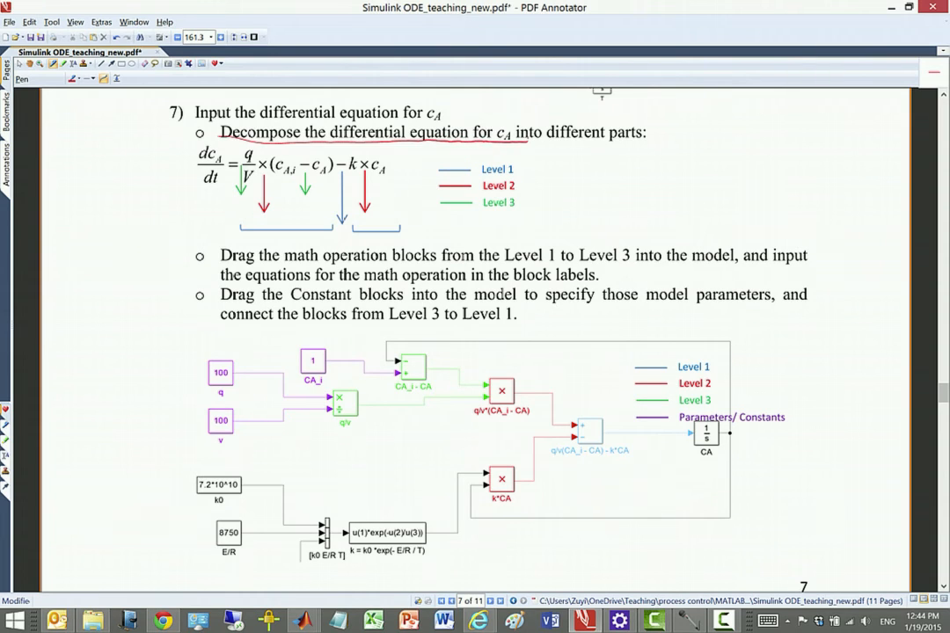
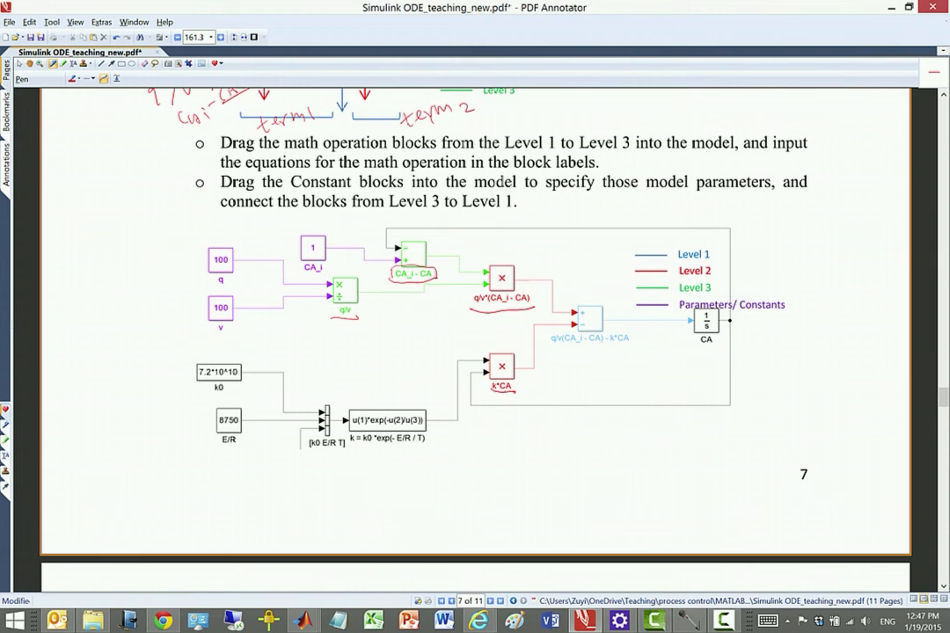
Handwrite "k" and "CA" beside the two signal lines feeding the k*CA product in the step 7 diagram
scroll(456, 344, "up", 1, "ctrl")
scroll(454, 344, "down", 1, "ctrl")
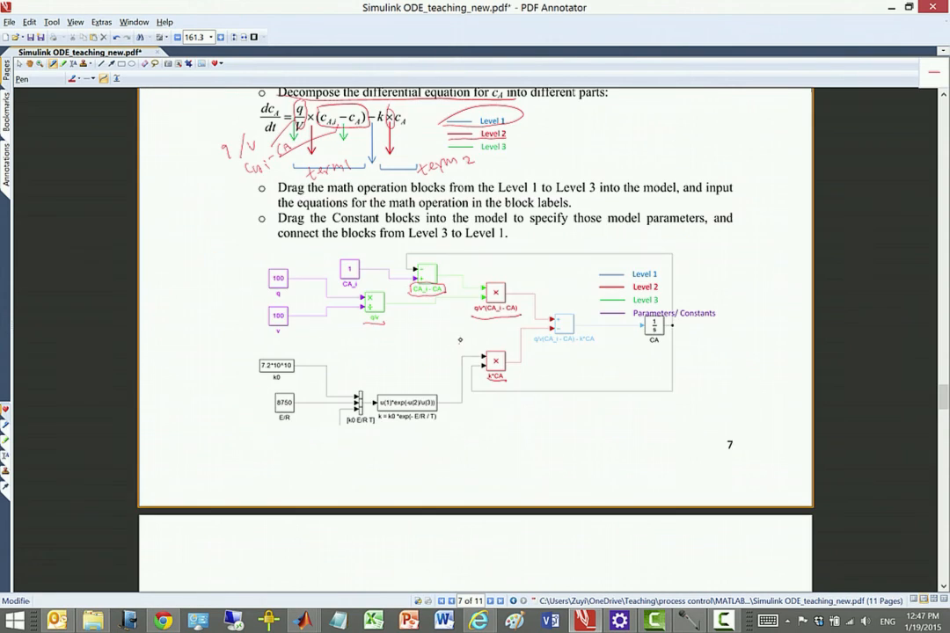
mouse_move(459, 337)
left_mouse_down()
mouse_move(458, 353)
mouse_move(469, 351)
left_mouse_up()
left_click_drag(561, 403, 564, 413)
left_click_drag(565, 406, 569, 414)
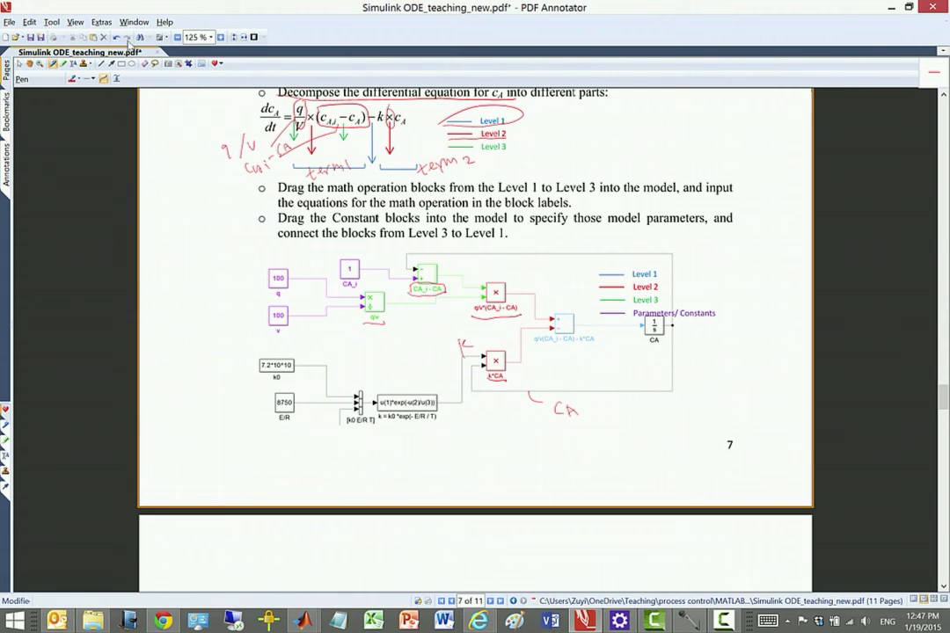
At 150 % zoom, circle the q, v and CA_i constants and the k0 and E/R constants, linking the two circles
left_click(220, 40)
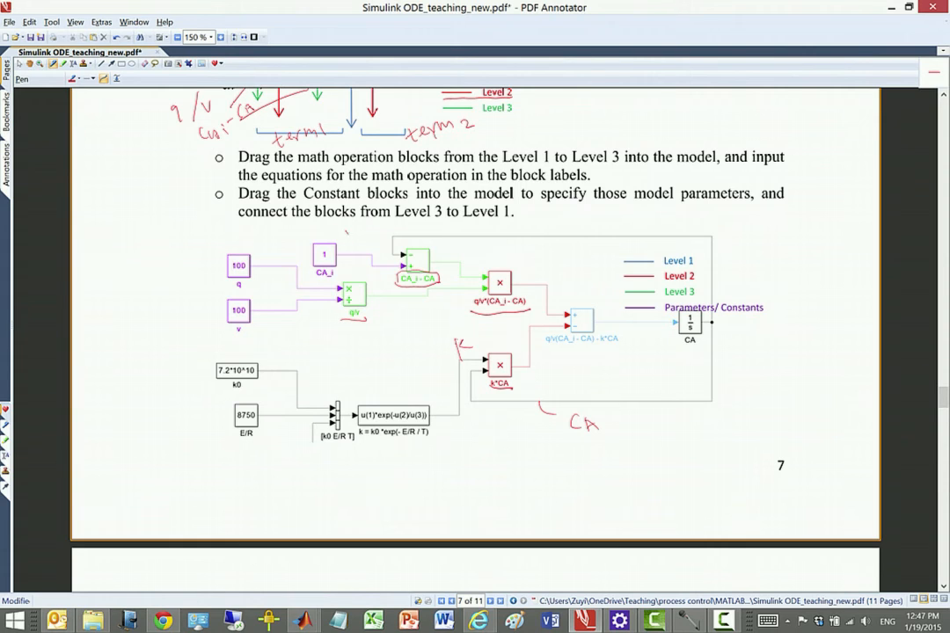
mouse_move(346, 232)
left_mouse_down()
mouse_move(292, 342)
mouse_move(230, 237)
mouse_move(348, 234)
left_mouse_up()
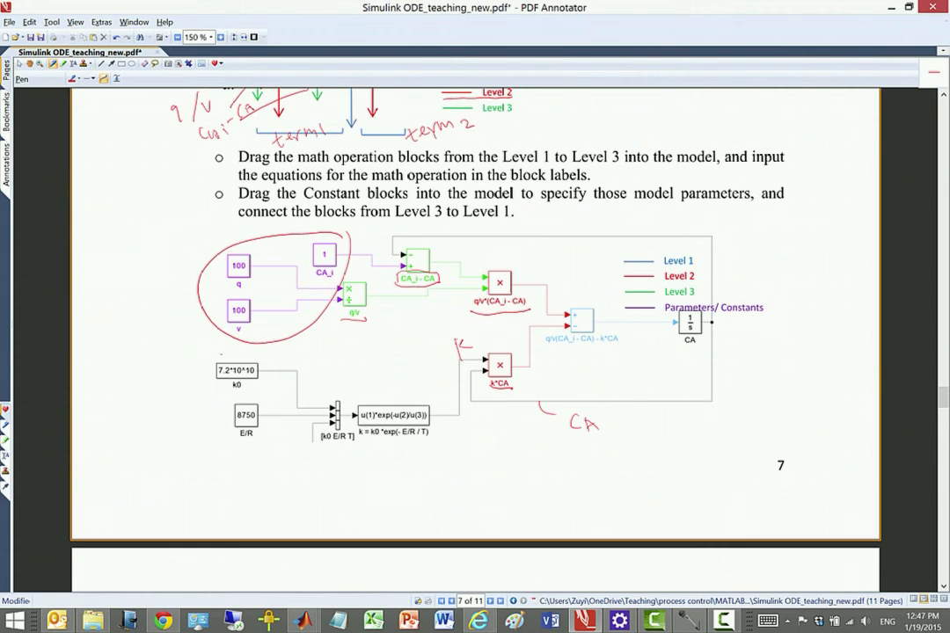
mouse_move(221, 354)
left_mouse_down()
mouse_move(202, 387)
mouse_move(255, 451)
mouse_move(264, 358)
left_mouse_up()
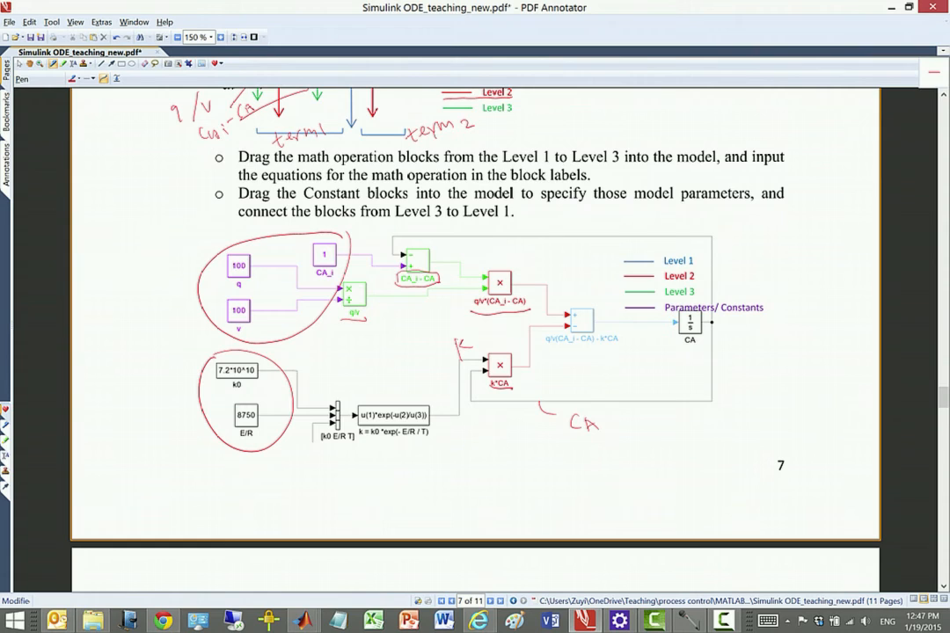
left_click_drag(208, 314, 204, 356)
Handwrite "constants / sources" beside the circled constants and "inputs" with a pointer line below the k0 and E/R circle
mouse_move(118, 310)
left_mouse_down()
mouse_move(112, 323)
mouse_move(143, 314)
left_mouse_up()
mouse_move(159, 274)
left_mouse_down()
mouse_move(159, 294)
mouse_move(189, 264)
left_mouse_up()
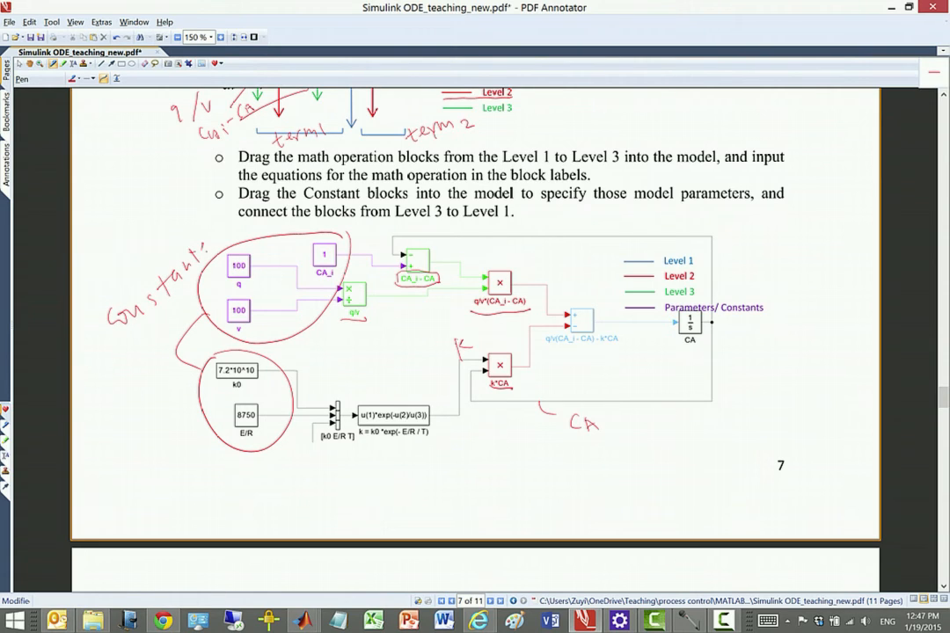
mouse_move(104, 345)
left_mouse_down()
mouse_move(97, 374)
mouse_move(115, 348)
mouse_move(173, 315)
mouse_move(174, 327)
left_mouse_up()
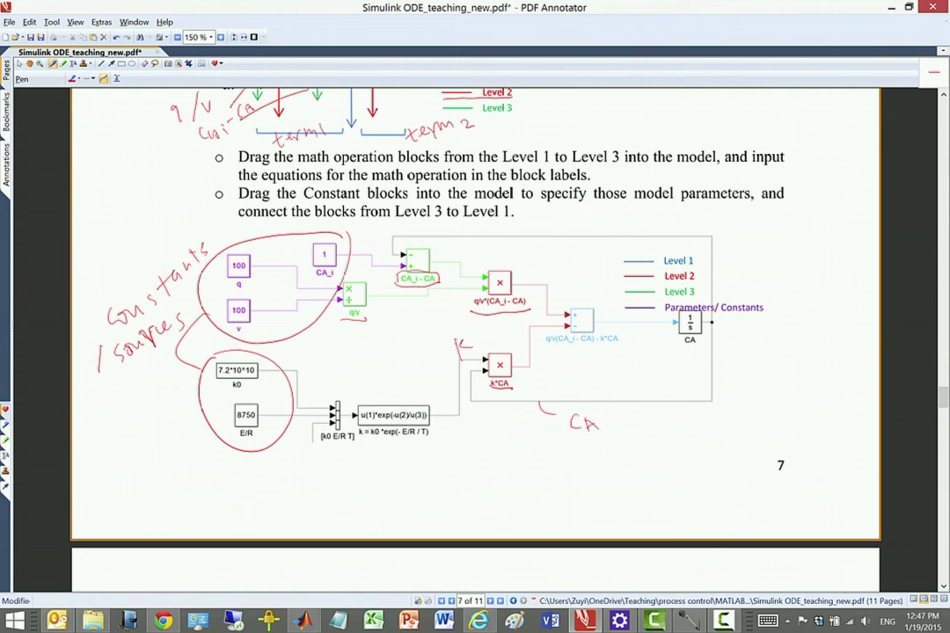
mouse_move(213, 424)
left_mouse_down()
mouse_move(194, 461)
mouse_move(210, 498)
mouse_move(236, 468)
left_mouse_up()
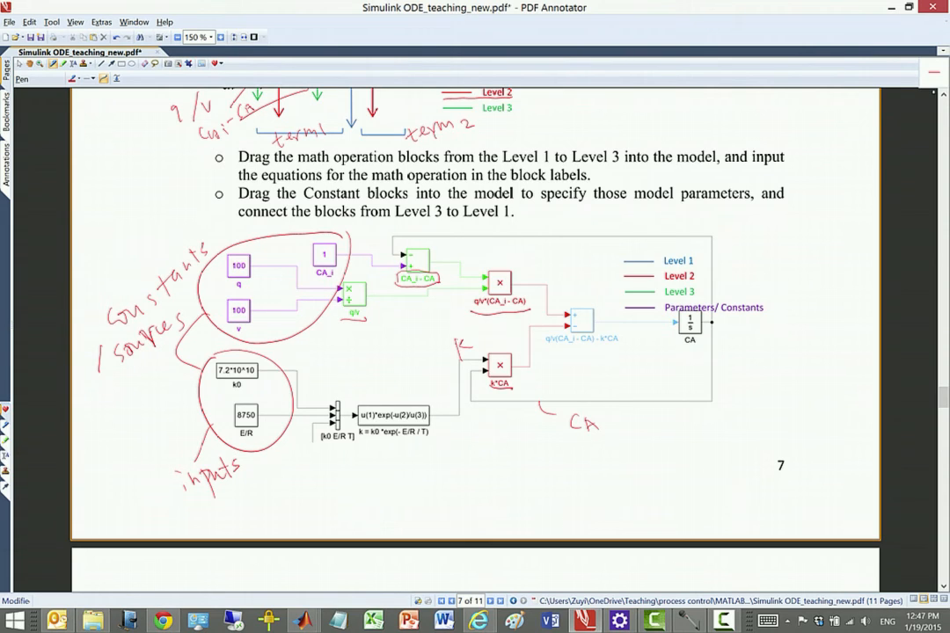
Switch to the Model_CSTR model and move the k calculation blocks together with the T integrator lower on the canvas
scroll(795, 80, "up", 2)
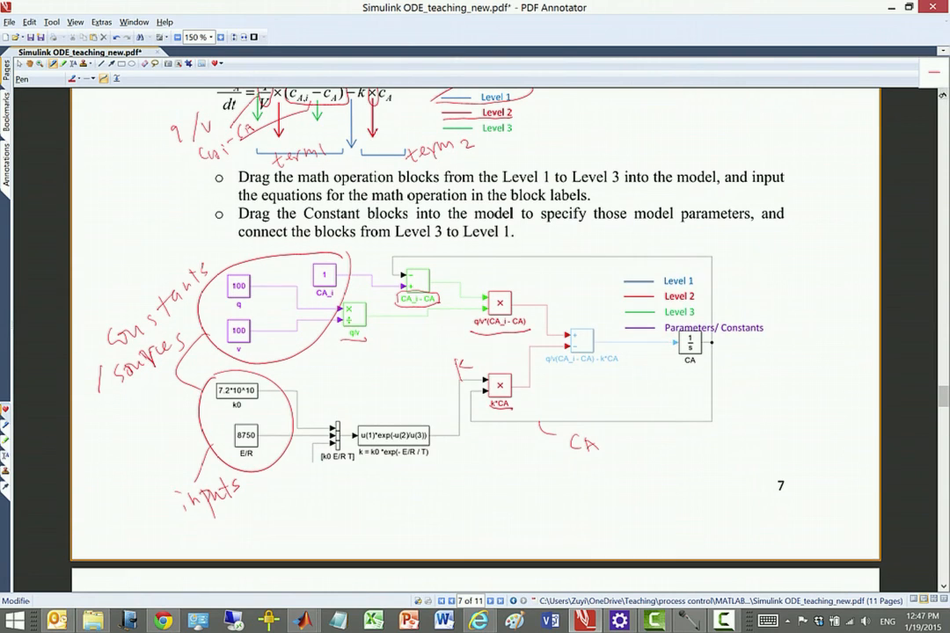
scroll(798, 80, "up", 1)
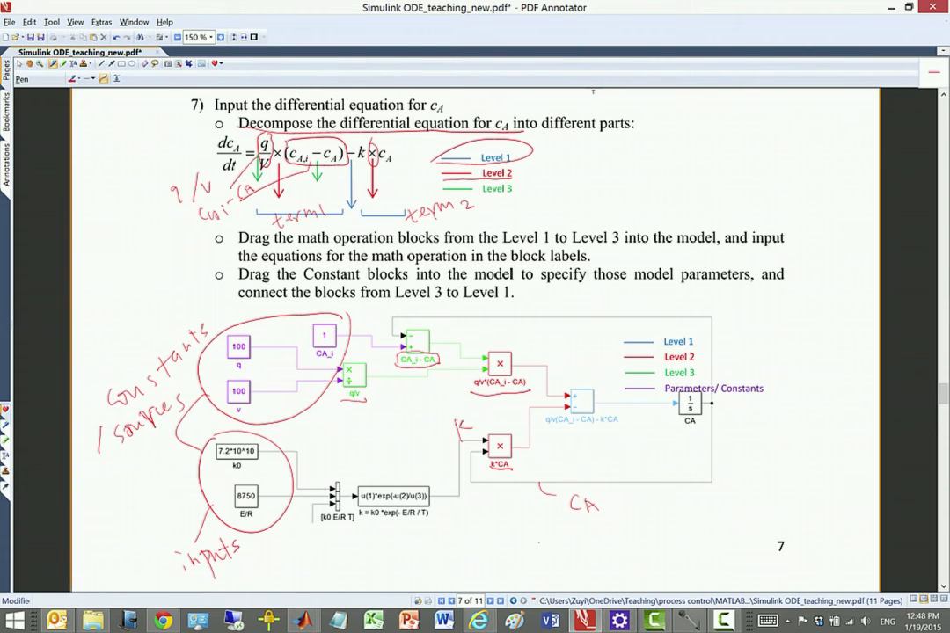
mouse_move(323, 618)
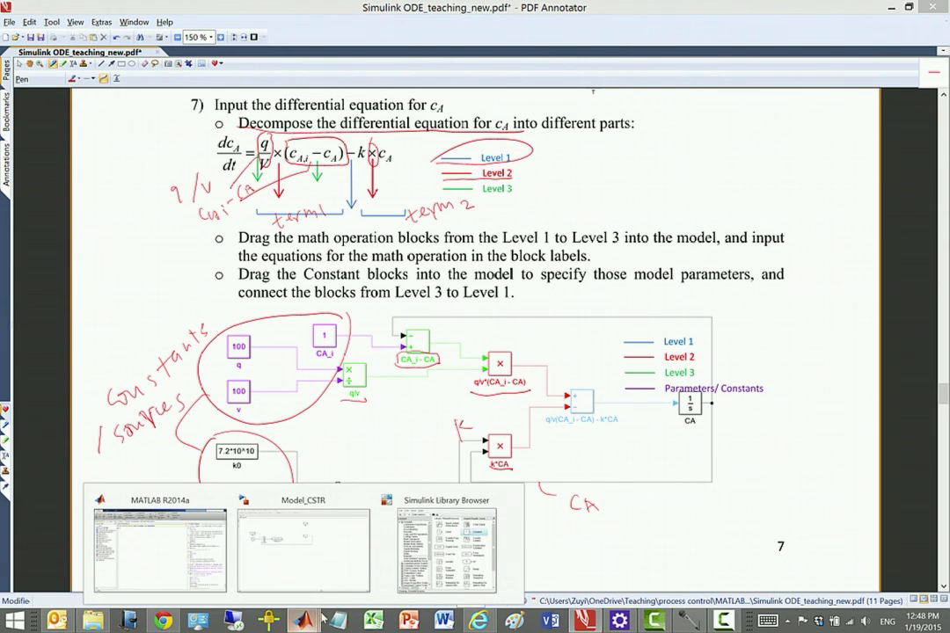
left_click(303, 541)
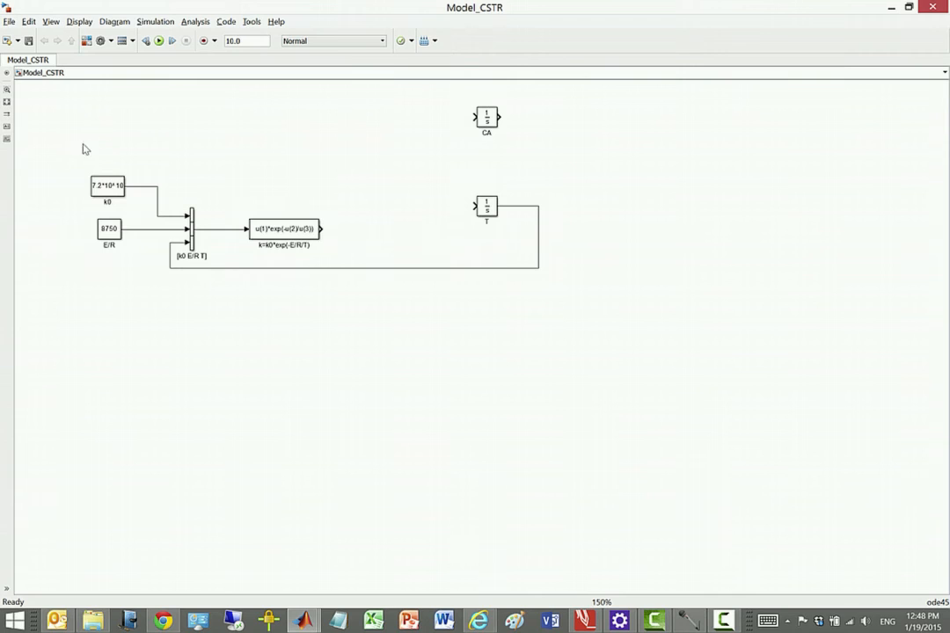
left_click_drag(69, 146, 629, 324)
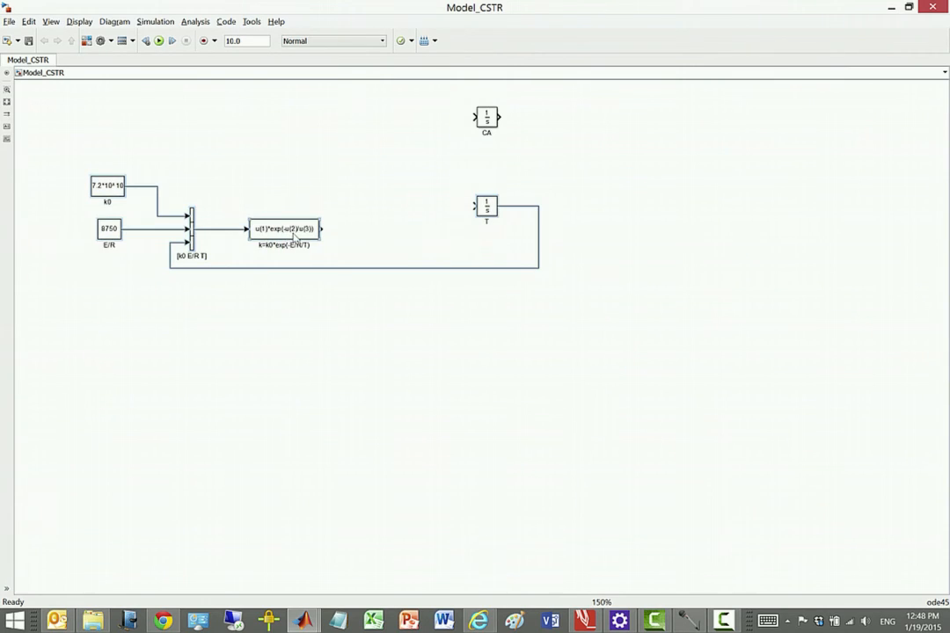
left_click_drag(295, 233, 298, 312)
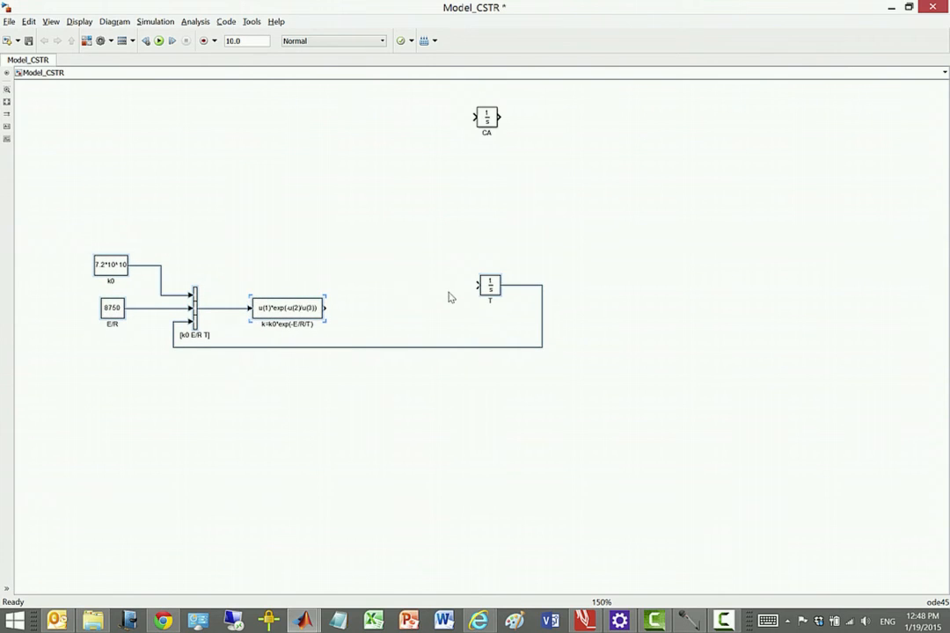
Place the T integrator lower right of the k calculation with its feedback line routed above it, and shift the whole group up
left_click_drag(490, 286, 576, 436)
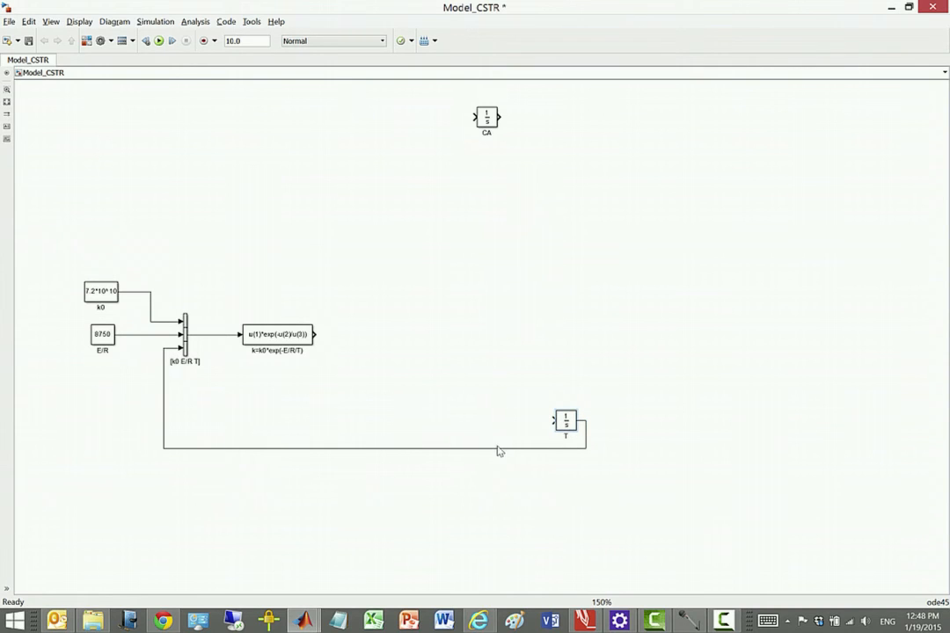
left_click_drag(497, 451, 500, 393)
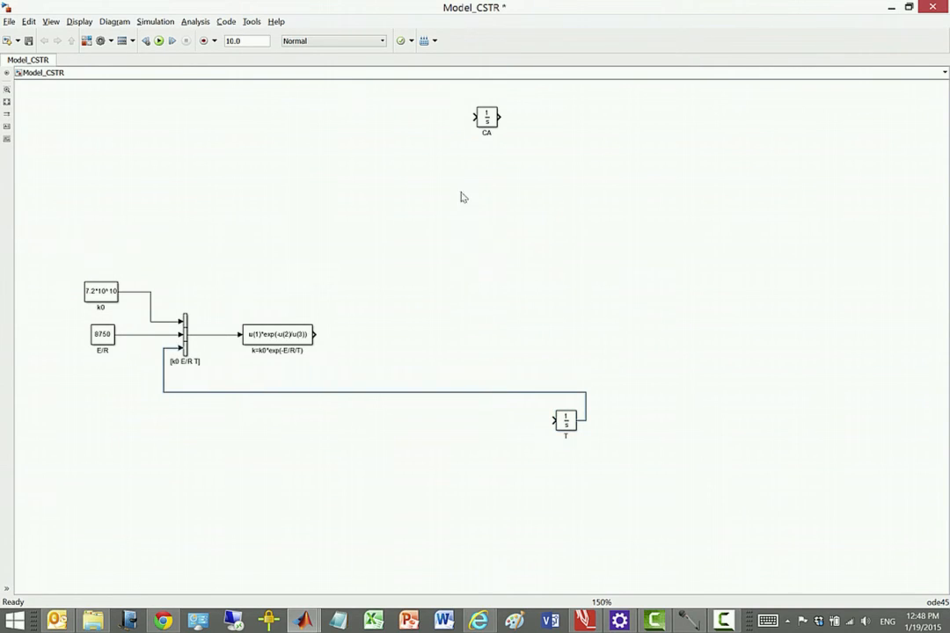
left_click_drag(67, 272, 641, 485)
left_click_drag(285, 333, 288, 222)
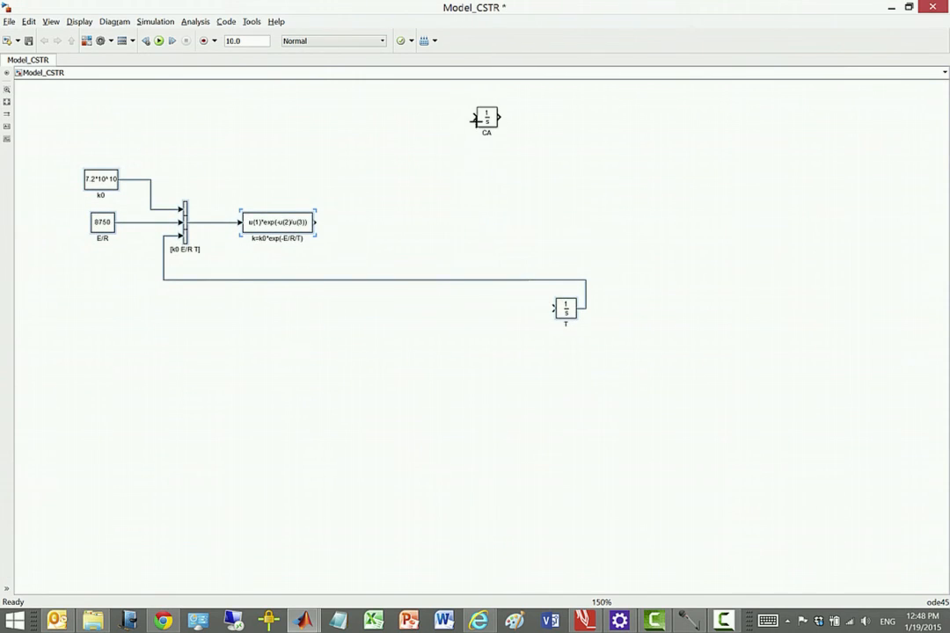
Move the CA integrator down and right, and add a Subtract block from the Math Operations library to its upper left
left_click_drag(487, 117, 493, 170)
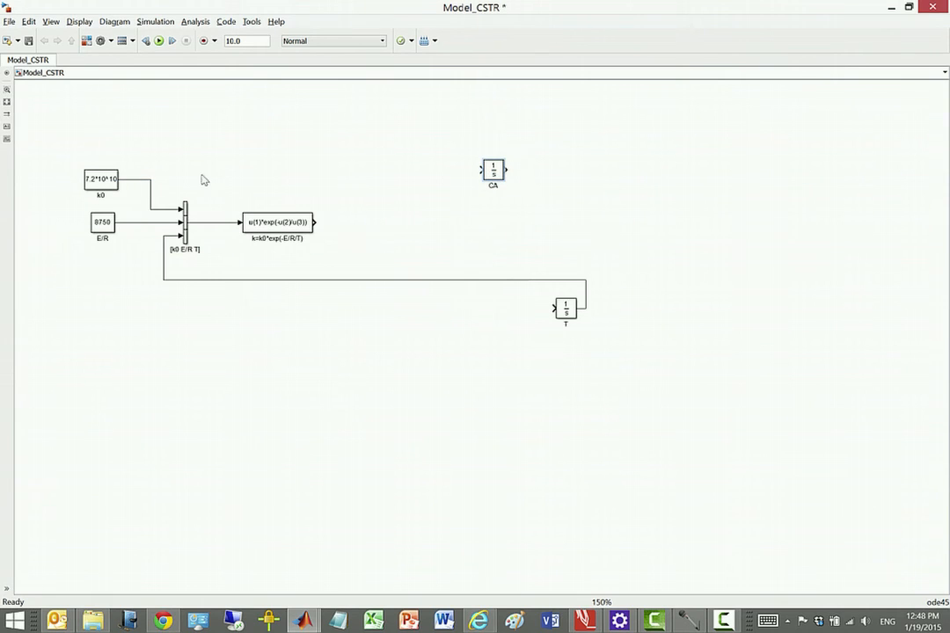
left_click_drag(496, 173, 535, 176)
left_click(88, 41)
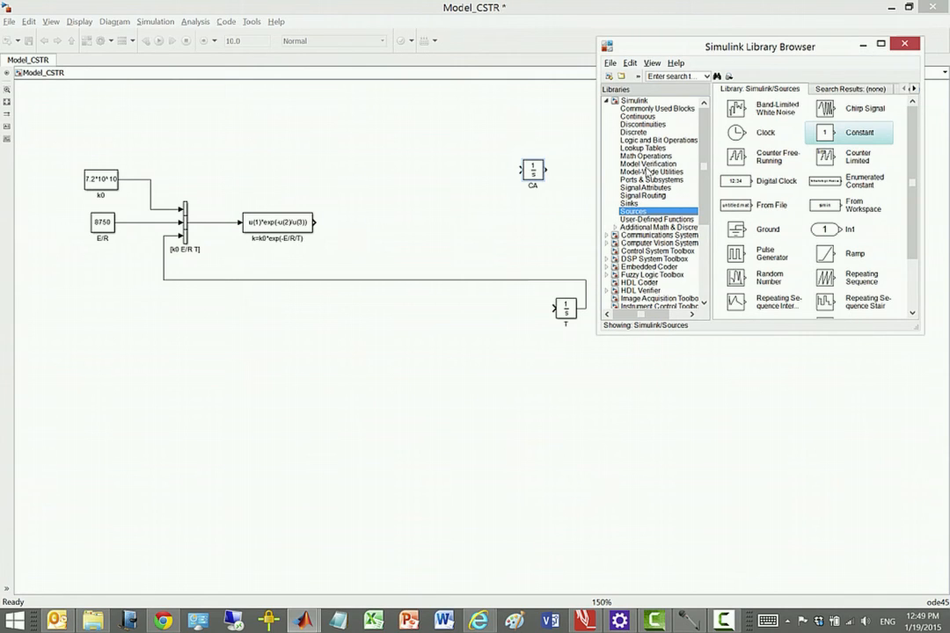
left_click(647, 156)
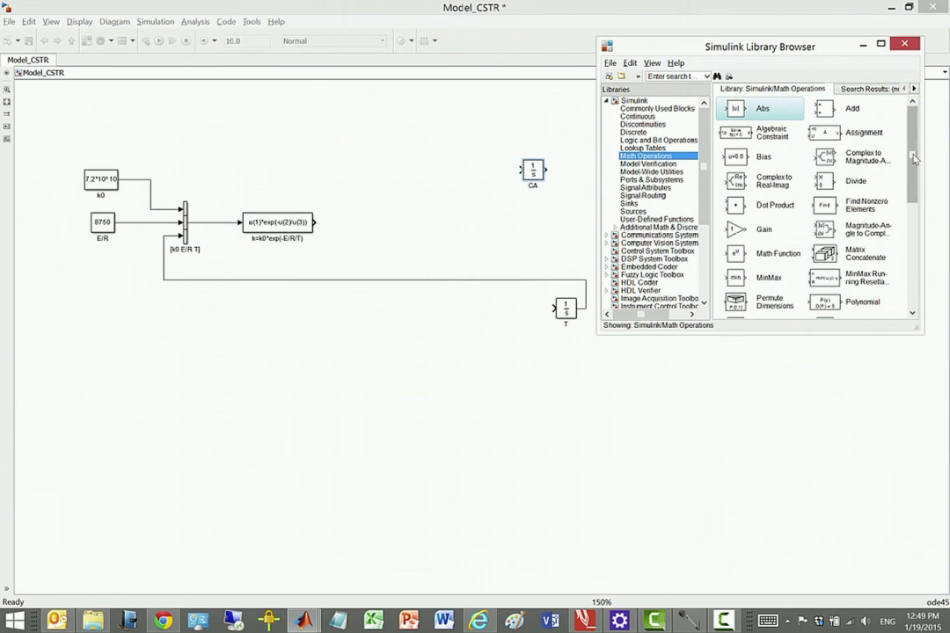
left_click_drag(912, 148, 920, 273)
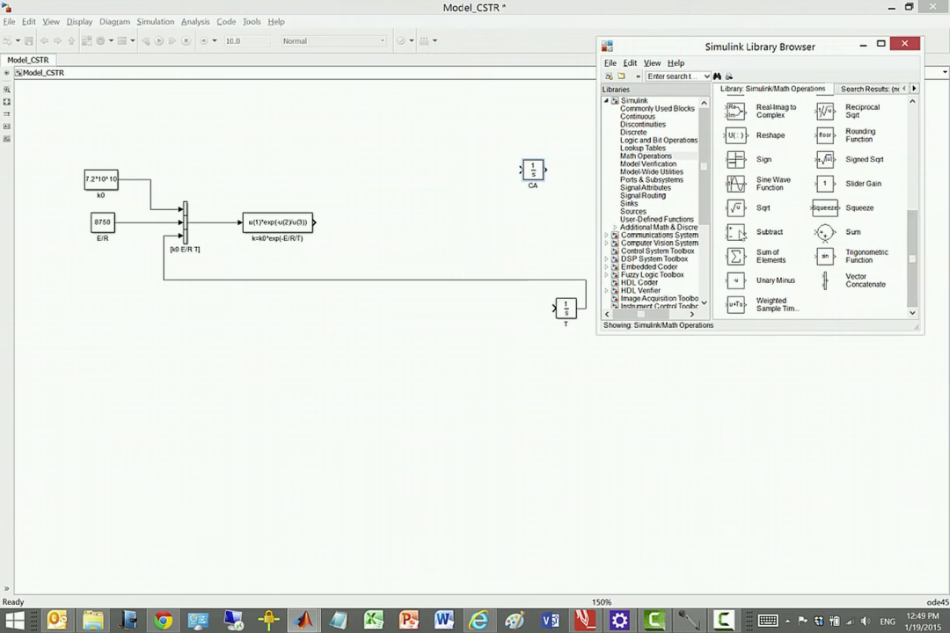
left_click_drag(764, 232, 434, 145)
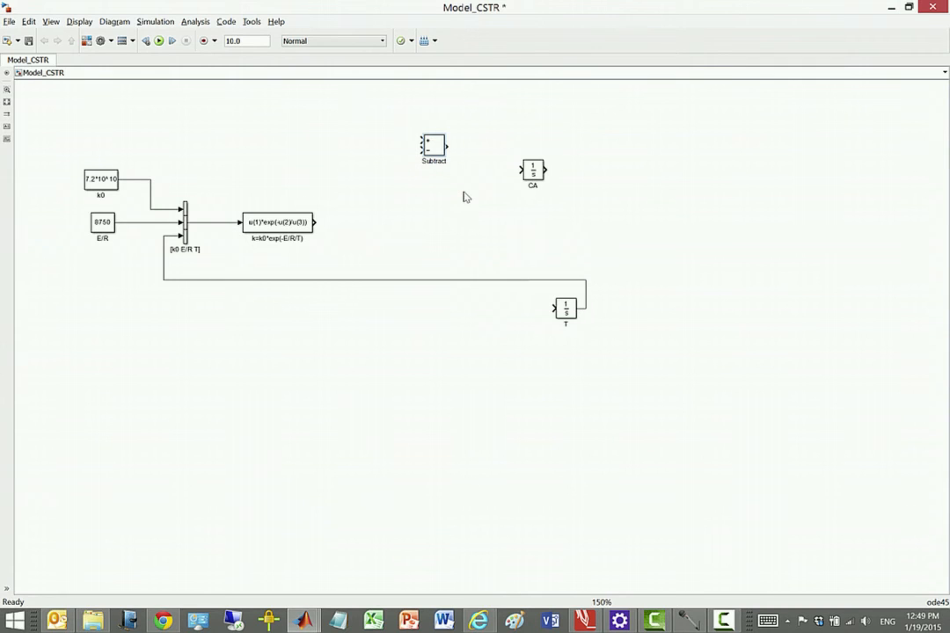
Rename the Subtract block as q/v*(CA_i - CA) - k*CA
key("BackSpace")
key("BackSpace")
key("BackSpace")
key("BackSpace")
key("BackSpace")
key("BackSpace")
type("q/V*(CA_i - CA) - K*CA")
left_click_drag(441, 163, 403, 161)
left_click_drag(409, 161, 400, 162)
left_click(411, 161)
left_click_drag(414, 161, 448, 162)
left_click(299, 156)
Add a Product block from the Math Operations library to the upper left of the subtraction block
left_click(86, 40)
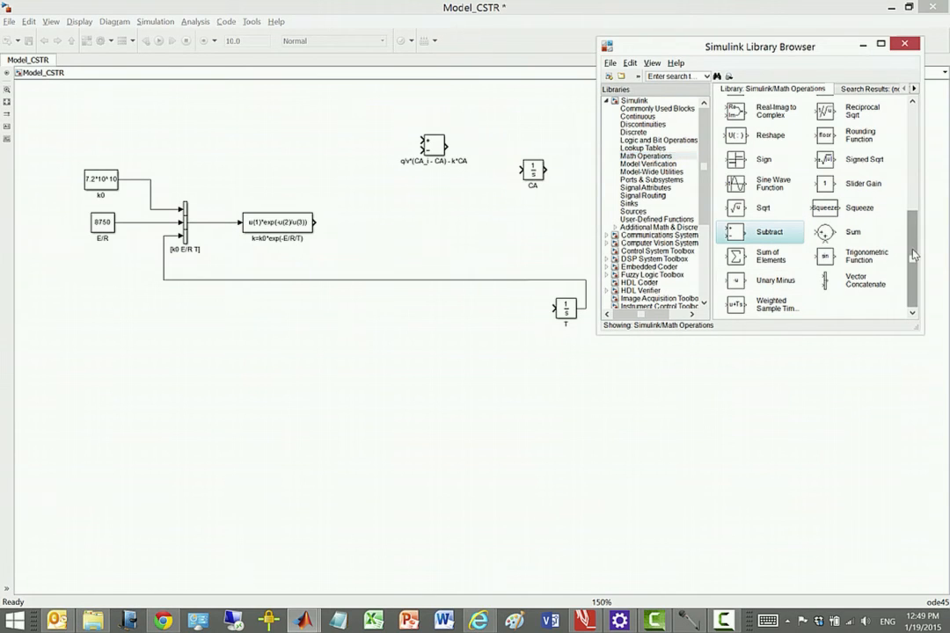
left_click_drag(913, 263, 913, 240)
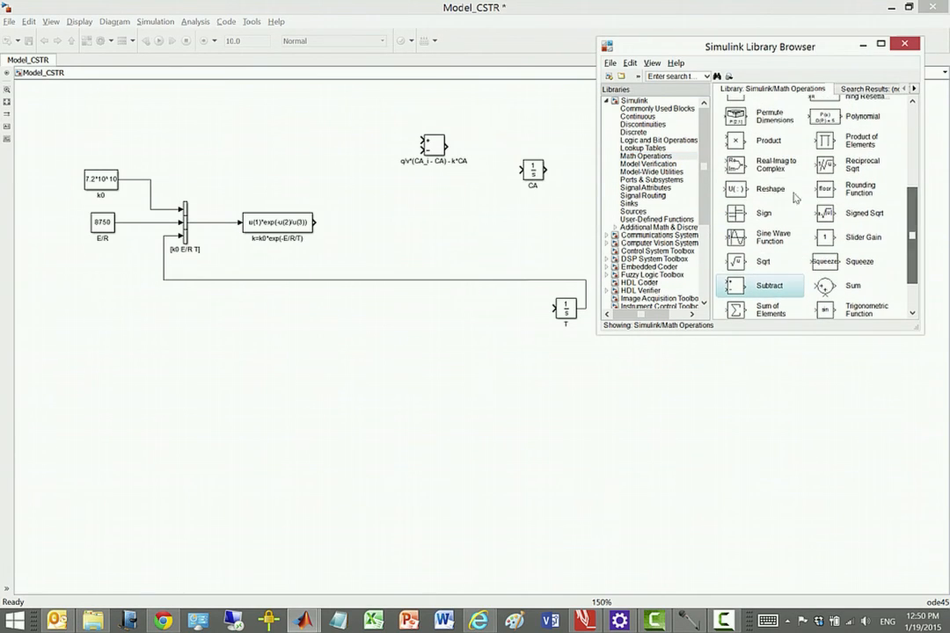
left_click_drag(385, 115, 347, 132)
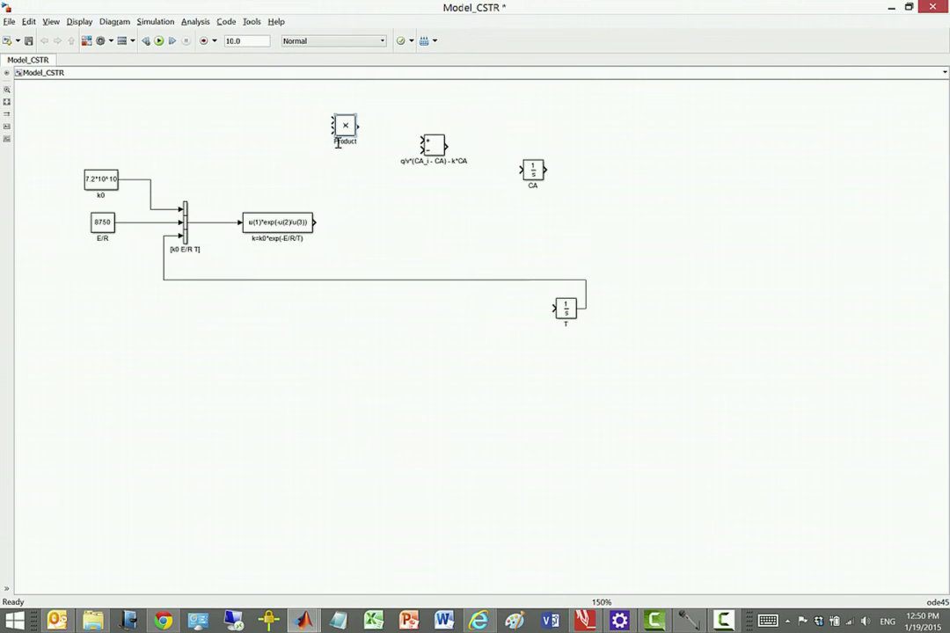
Rename the Product block as q/v*(CA_i - CA), reusing the first term of the subtraction block's label
double_click(351, 141)
type("q/v*(C")
left_click(401, 162)
left_click_drag(401, 161, 448, 161)
left_click(351, 141)
type("q/v*(CA_i - CA)")
left_click(365, 175)
left_click(454, 162)
Duplicate the product block directly below itself and rename the copy as k*CA, copied from the subtraction block's label
left_click(349, 127)
left_click_drag(345, 126, 346, 167)
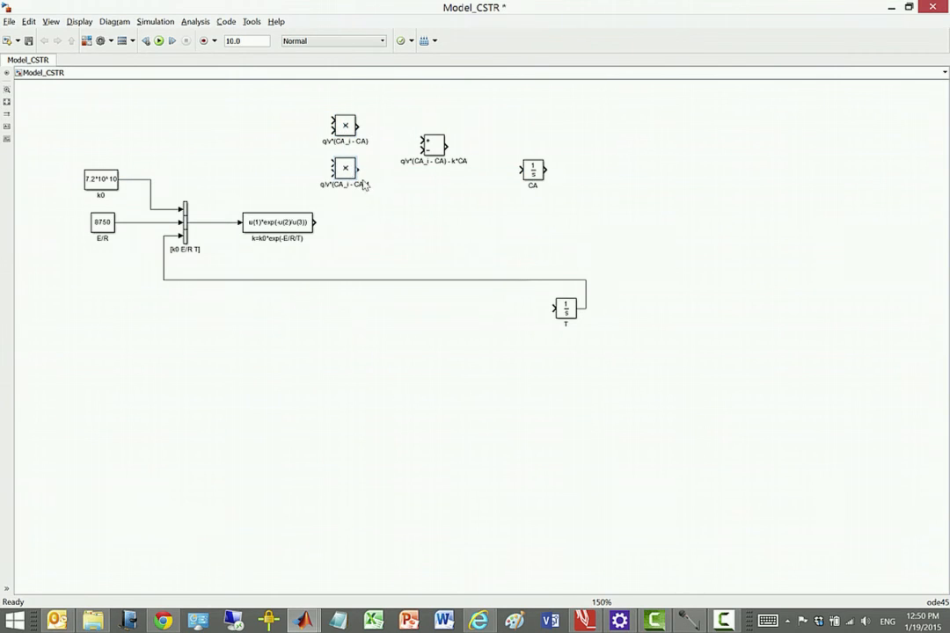
left_click(459, 162)
left_click_drag(452, 162, 468, 162)
key("ctrl+c")
left_click(321, 185)
left_click_drag(322, 185, 370, 184)
key("ctrl+v")
left_click(381, 203)
Connect q/v*(CA_i - CA) to the subtraction's plus input and k*CA to its minus input, and nudge the upper product left
left_click_drag(357, 125, 423, 139)
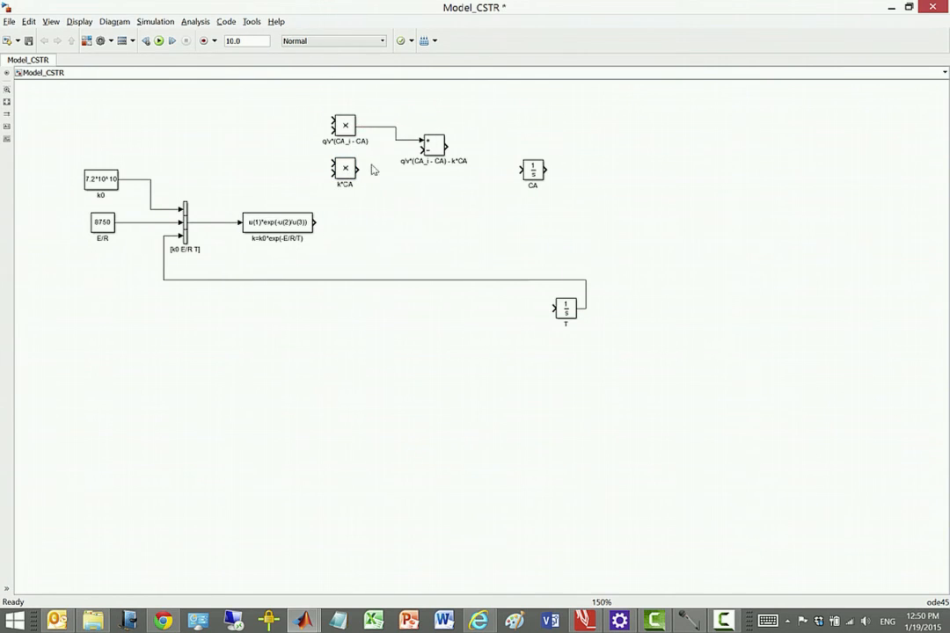
left_click_drag(358, 168, 415, 151)
left_click_drag(349, 132, 342, 132)
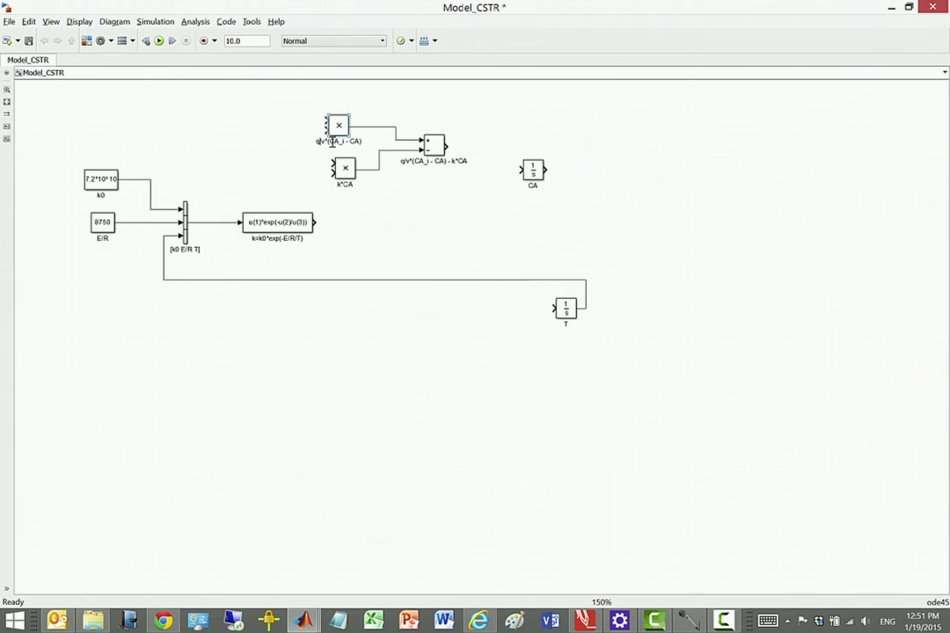
Duplicate the subtraction block to the upper left of the products and rename the copy as CA_i - CA
left_click_drag(333, 141, 360, 141)
left_click_drag(330, 142, 359, 142)
left_click_drag(435, 148, 295, 124)
left_click(261, 124)
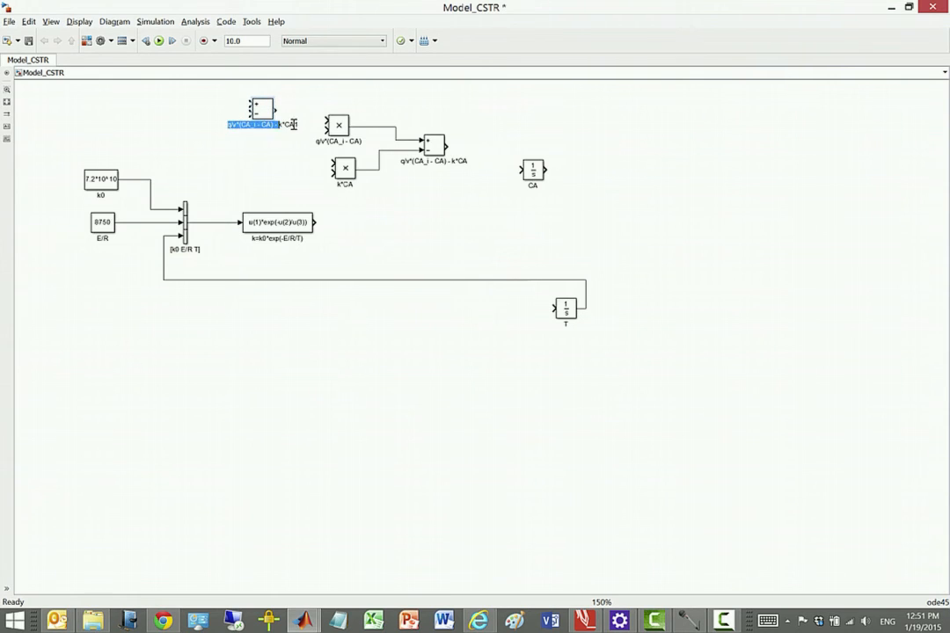
type("(CA_i - CA)")
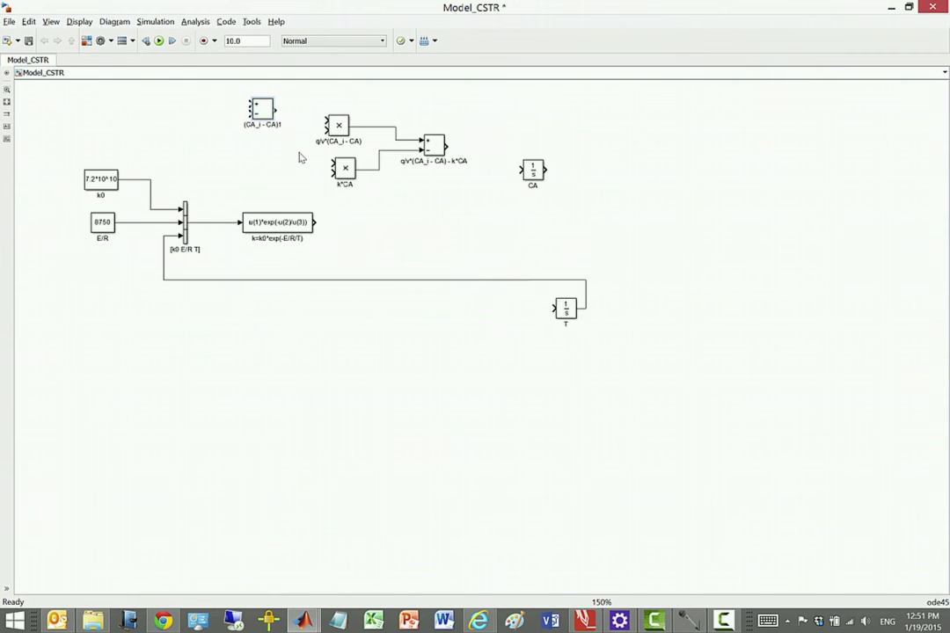
key("Delete")
key("BackSpace")
key("Delete")
Add a Divide block from the Math Operations library below CA_i - CA and rename it as q/v
left_click(87, 41)
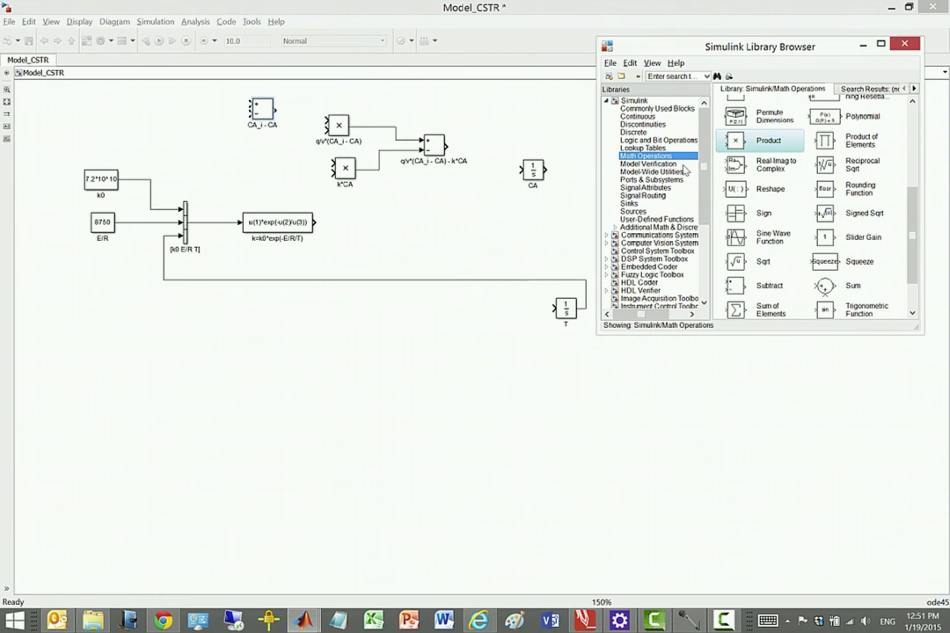
left_click(912, 237)
left_click_drag(912, 237, 915, 158)
left_click(853, 180)
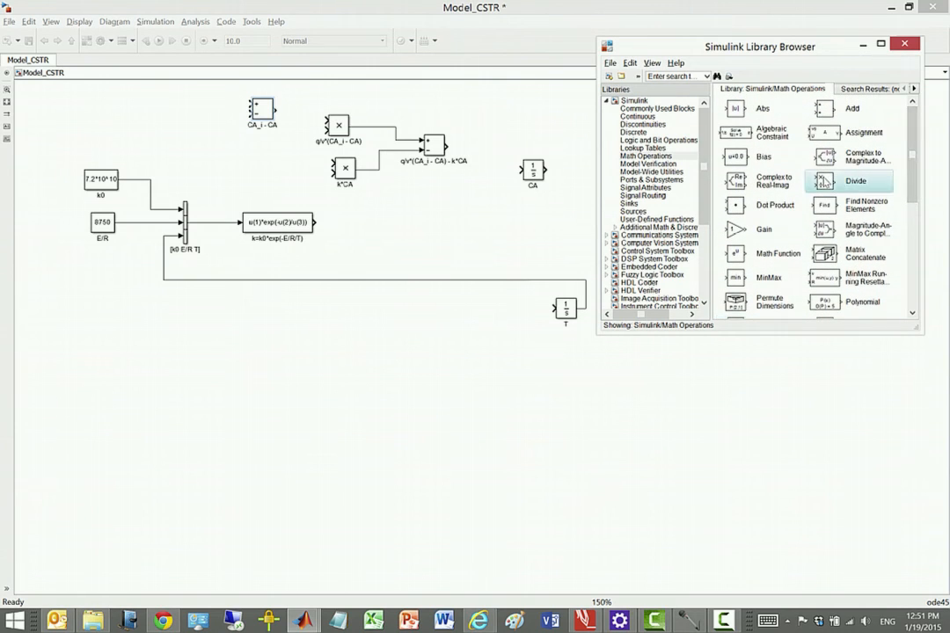
left_click_drag(368, 135, 266, 160)
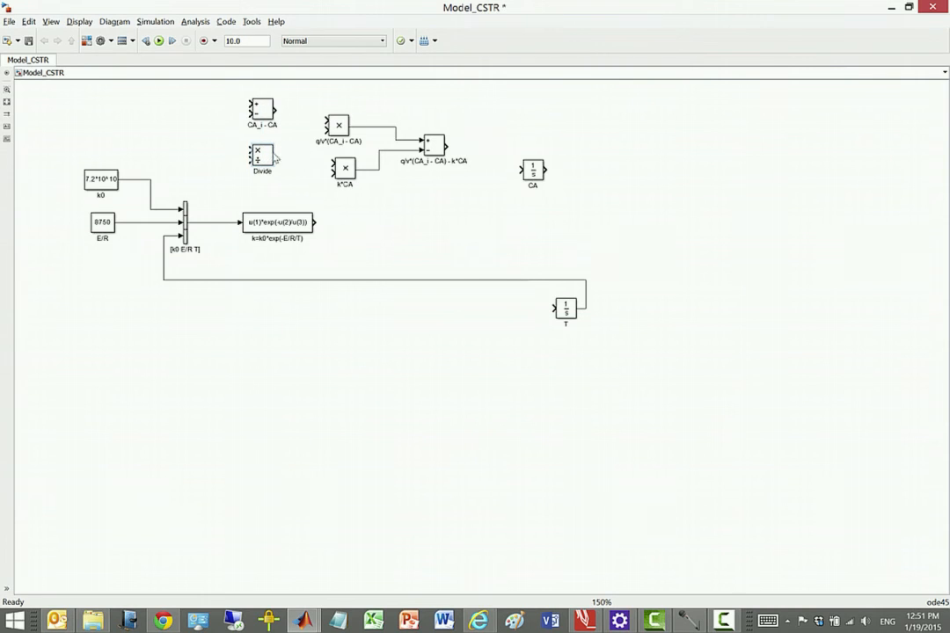
left_click_drag(262, 109, 262, 99)
mouse_move(261, 172)
left_mouse_down()
mouse_move(261, 146)
mouse_move(267, 155)
left_mouse_up()
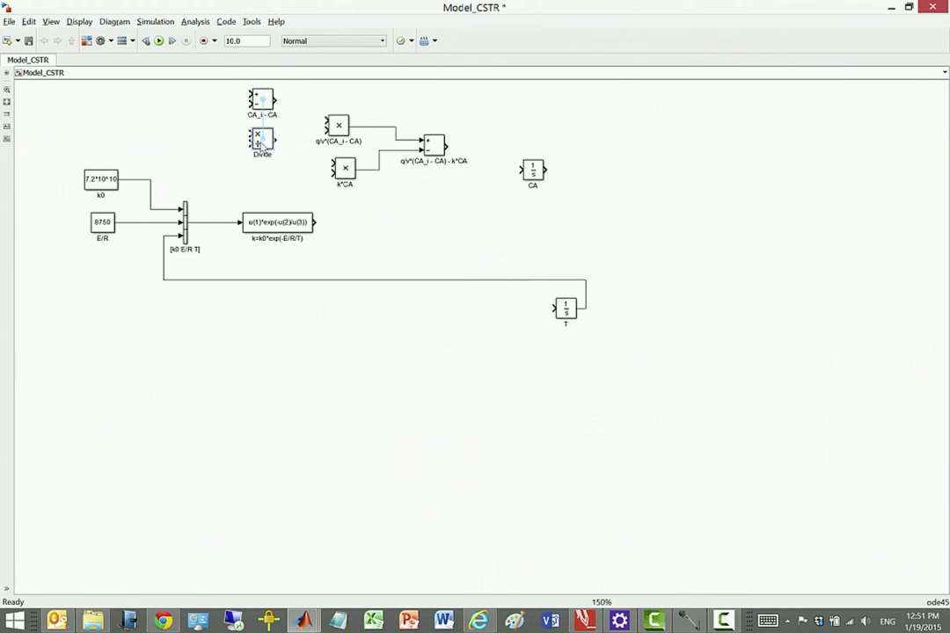
double_click(269, 154)
type("q/v")
left_click(257, 191)
Connect CA_i - CA and q/v to the two inputs of the q/v*(CA_i - CA) product and adjust the spacing between the source blocks
left_click_drag(277, 102, 297, 100)
left_click_drag(275, 139, 327, 131)
left_click_drag(294, 102, 328, 121)
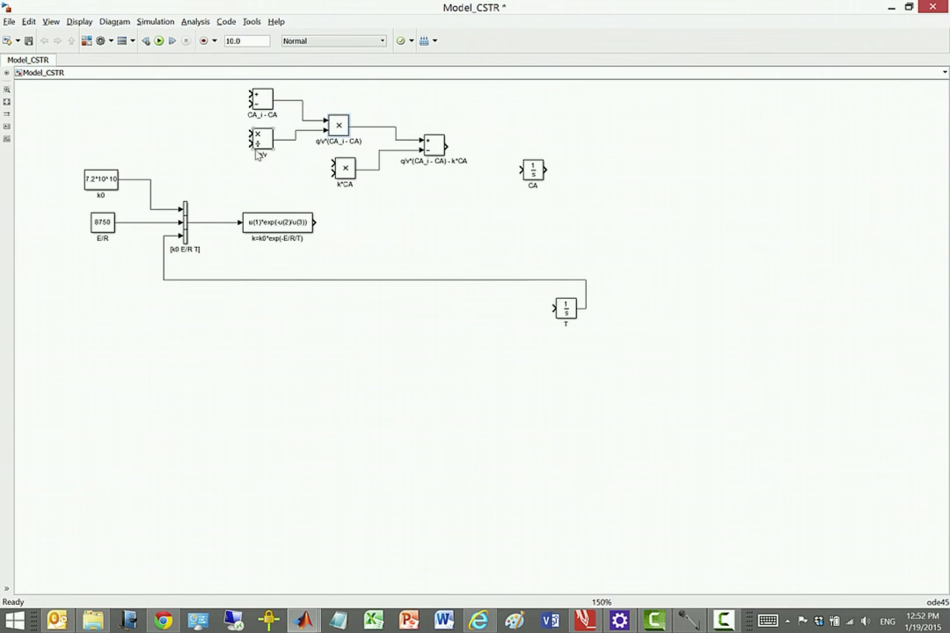
left_click(262, 103)
left_click_drag(268, 136, 262, 115)
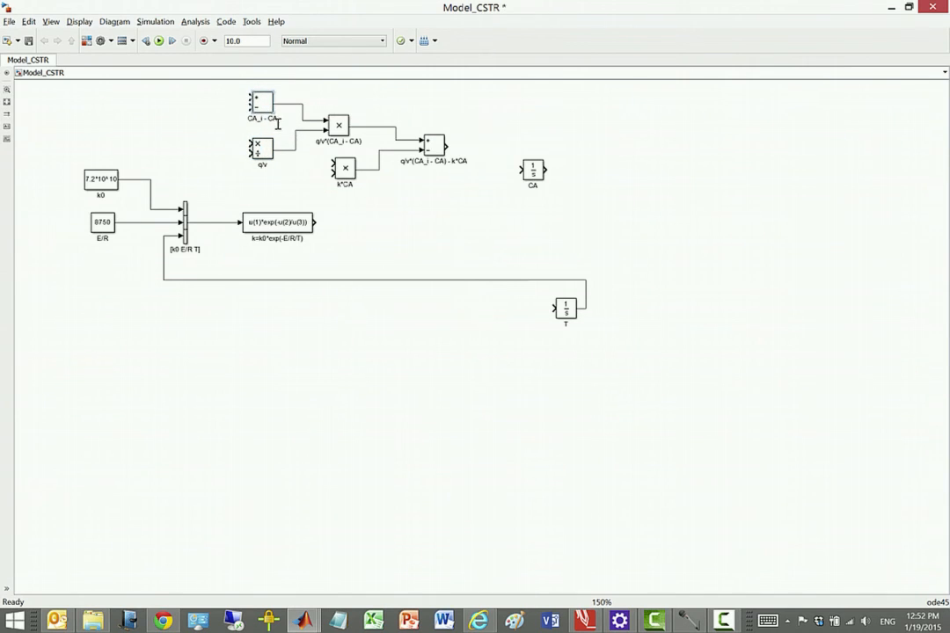
left_click_drag(273, 111, 275, 114)
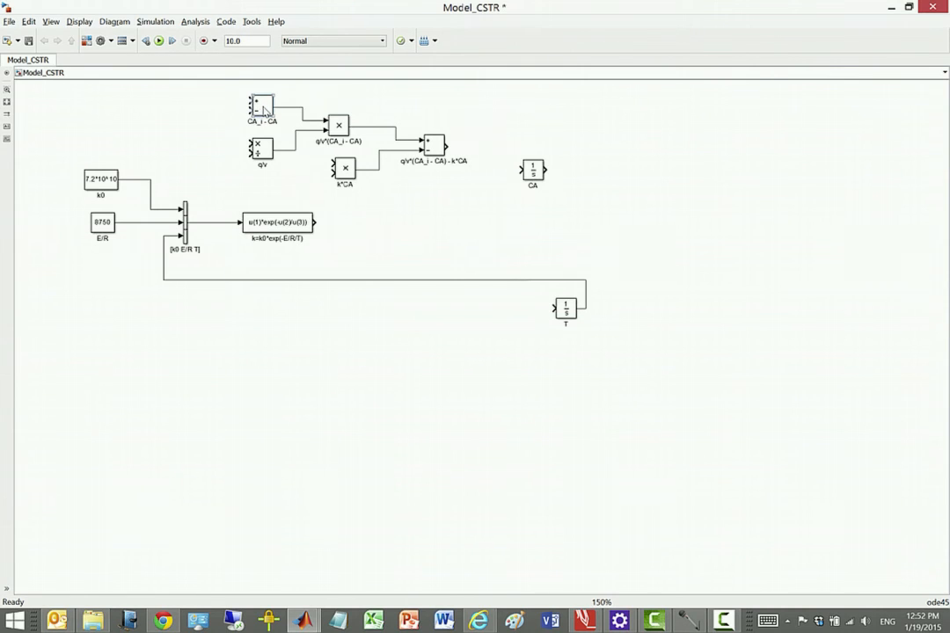
Set the list of signs of the CA_i - CA block to -+
double_click(264, 108)
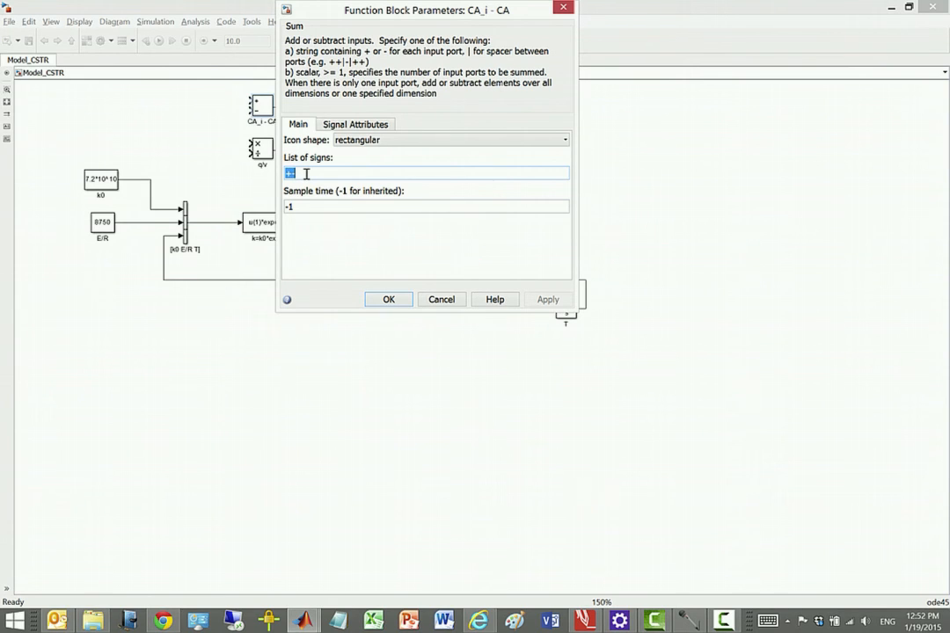
type("-")
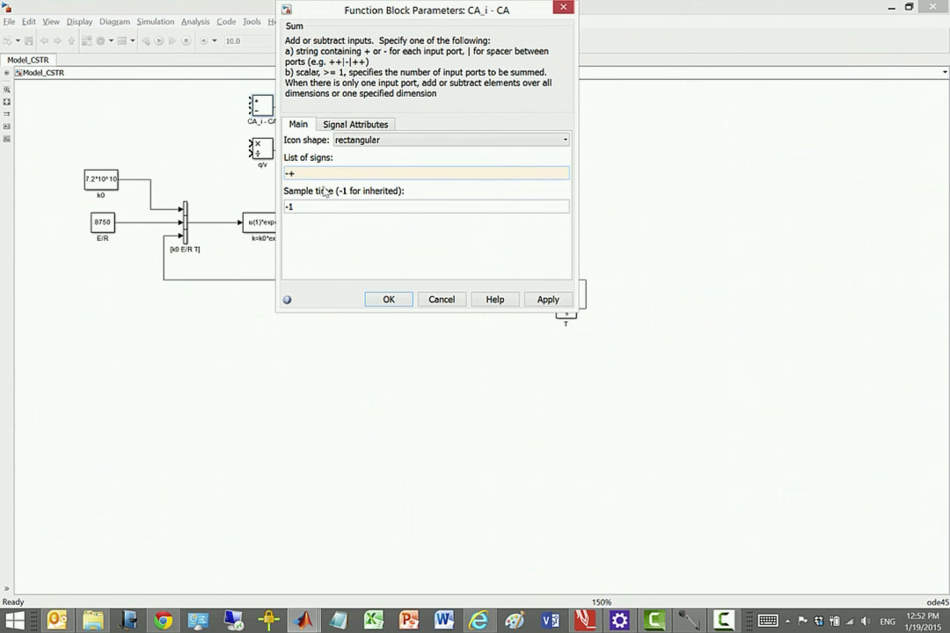
left_click(388, 299)
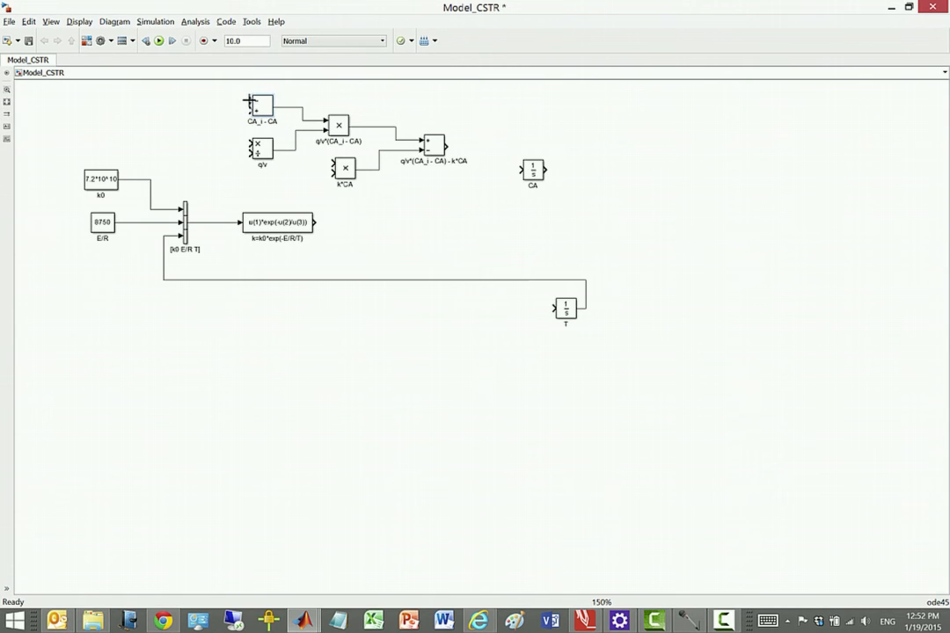
Connect the CA integrator's output to the minus input of CA_i - CA and route the feedback line above the blocks
left_click_drag(248, 99, 547, 182)
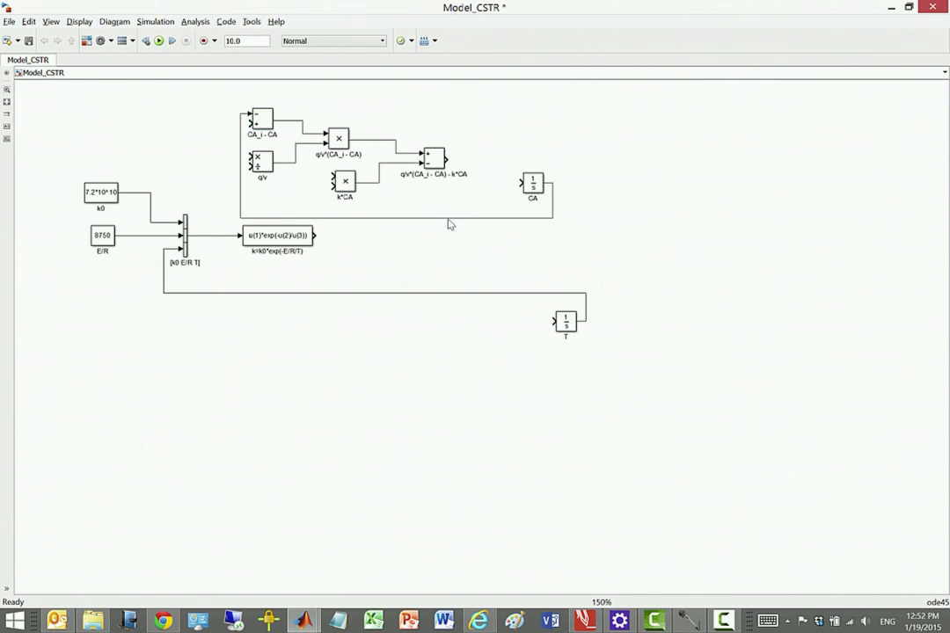
left_click_drag(448, 220, 449, 95)
Add a Constant block from the Sources library beside CA_i - CA and connect it to the plus input
left_click(261, 135)
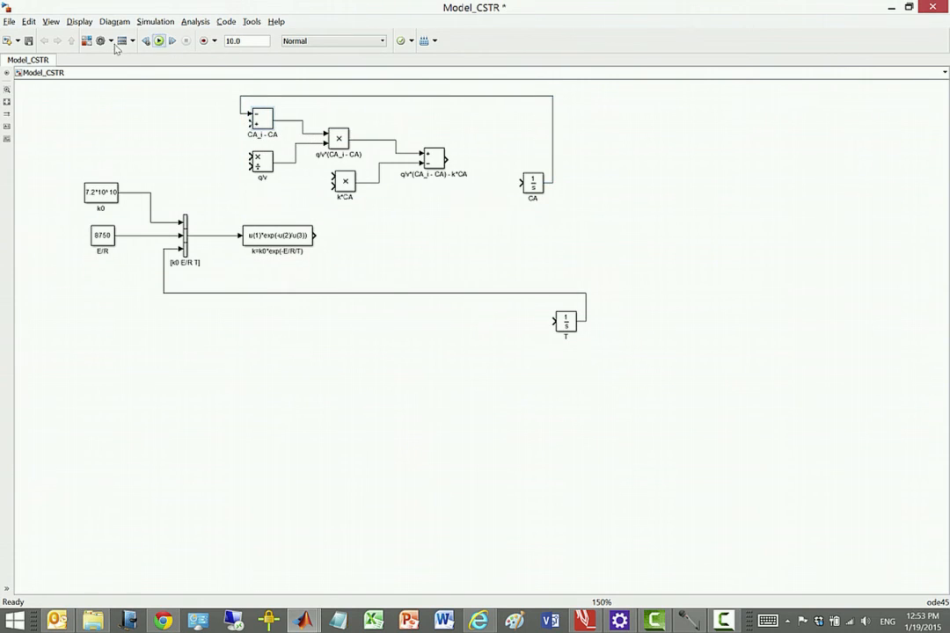
left_click(88, 42)
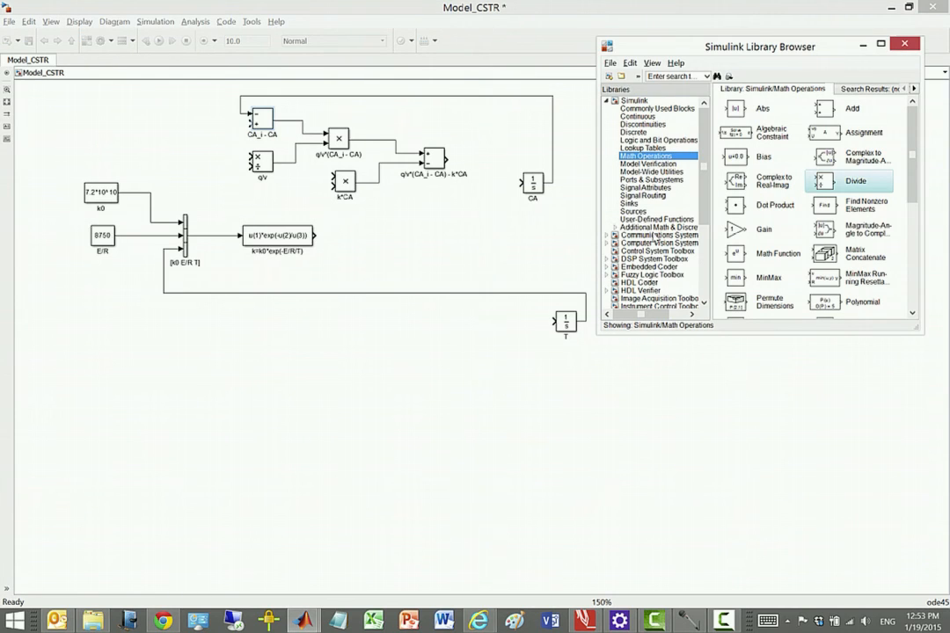
left_click(635, 212)
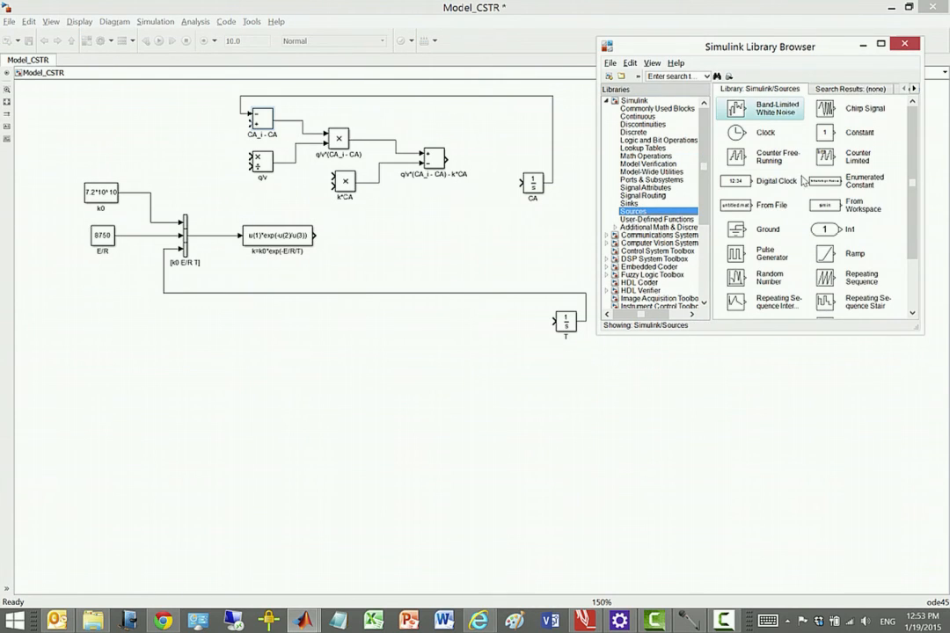
left_click_drag(512, 89, 250, 123)
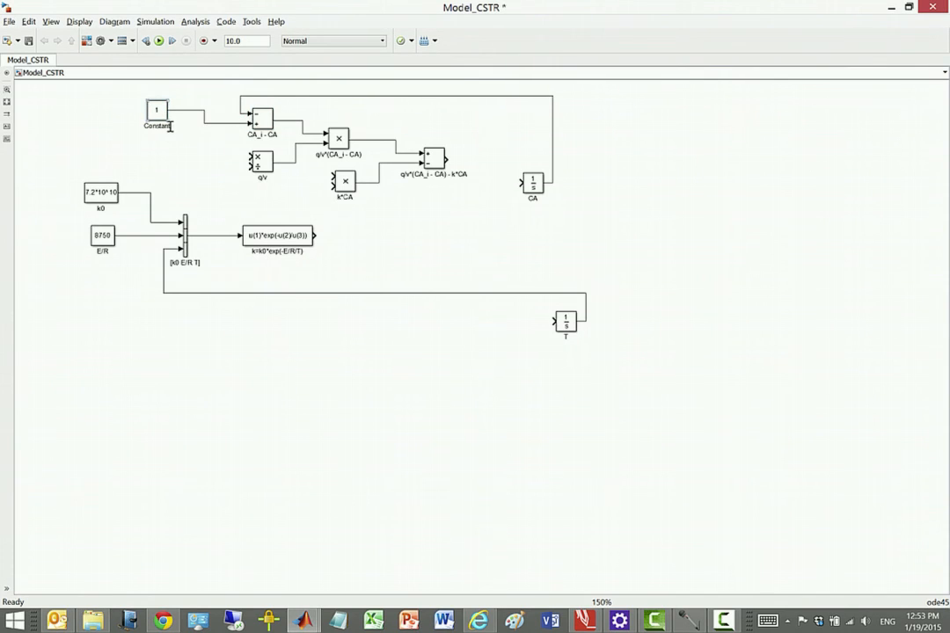
Rename the new Constant block as CA_i and save the model
double_click(146, 128)
type("CA_i")
left_click(214, 148)
left_click(29, 40)
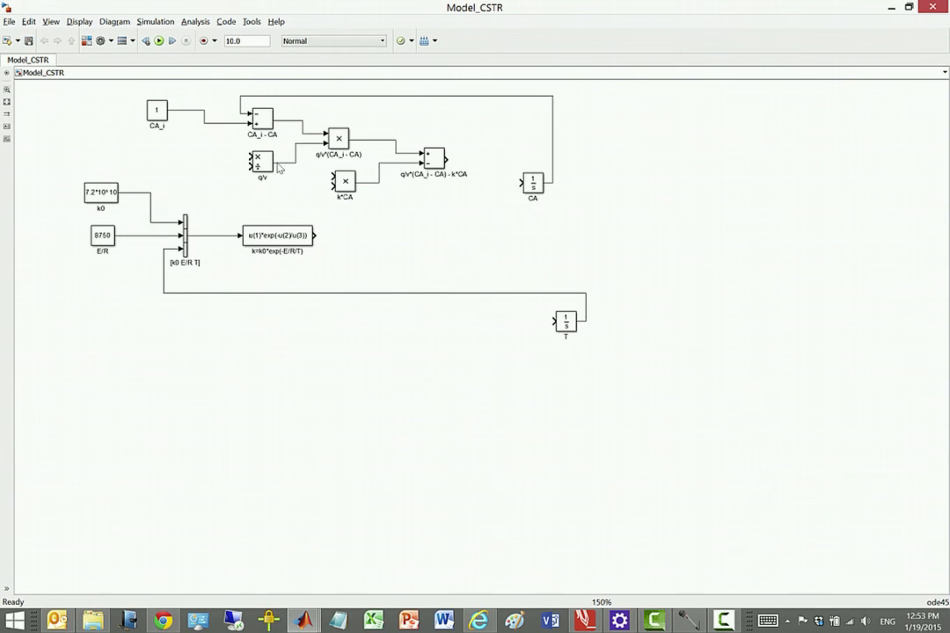
Make two copies of the CA_i constant and place them one above the other, above the k0 constant
left_click(265, 122)
left_click(260, 162)
left_click_drag(159, 121, 161, 157)
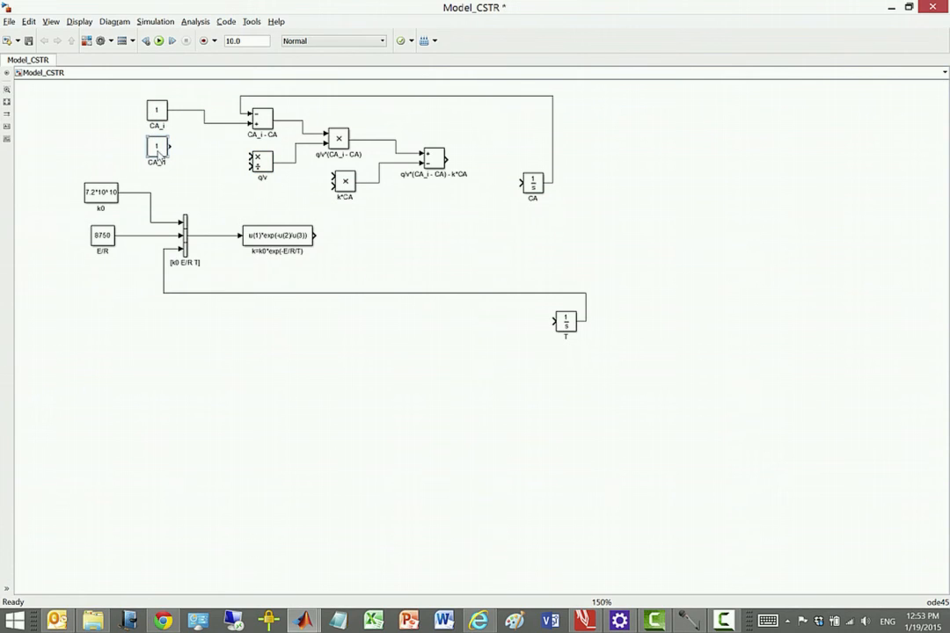
left_click_drag(158, 147, 159, 149)
left_click_drag(163, 165, 169, 189)
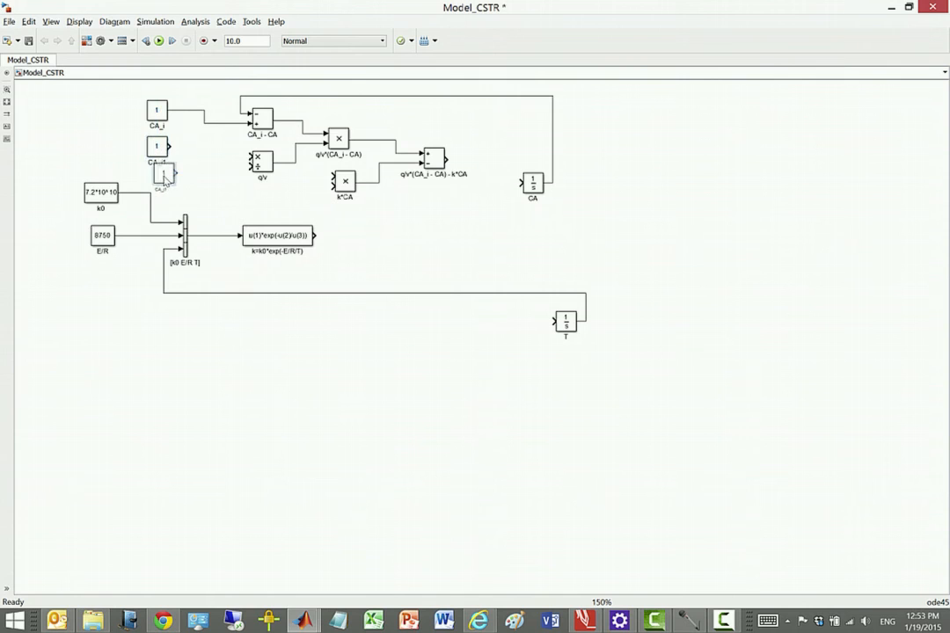
left_click_drag(158, 147, 97, 136)
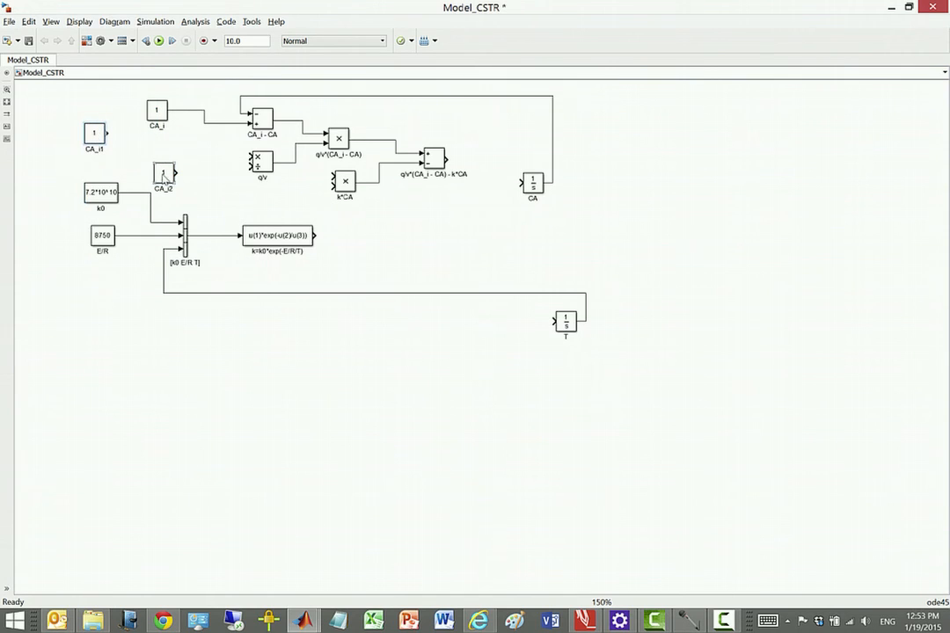
left_click_drag(163, 173, 85, 176)
Rename the upper constant copy as q and the lower one as v
left_click(102, 149)
key("BackSpace")
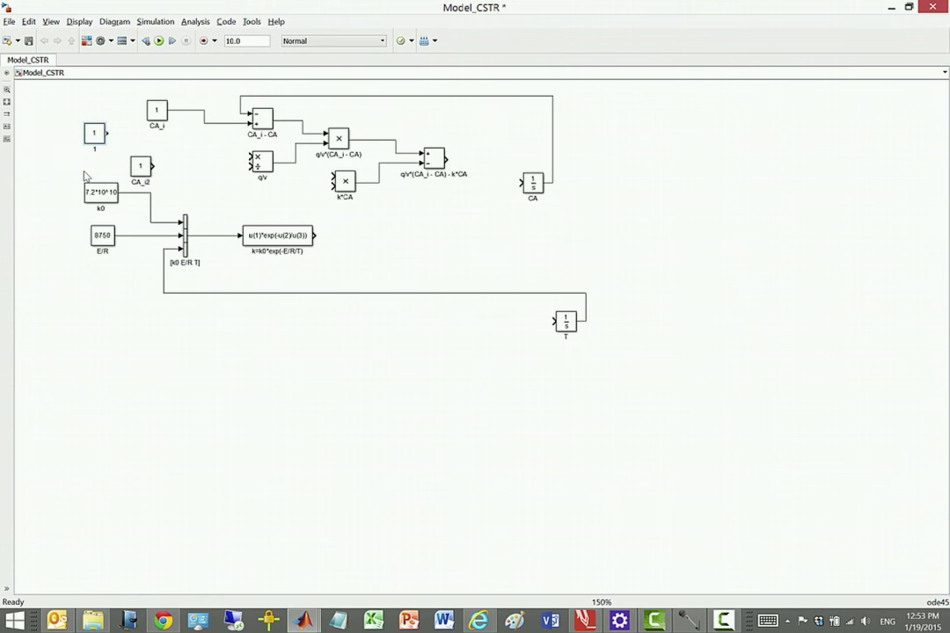
left_click(144, 182)
Set the constant value of both the q and v blocks to 100
double_click(99, 141)
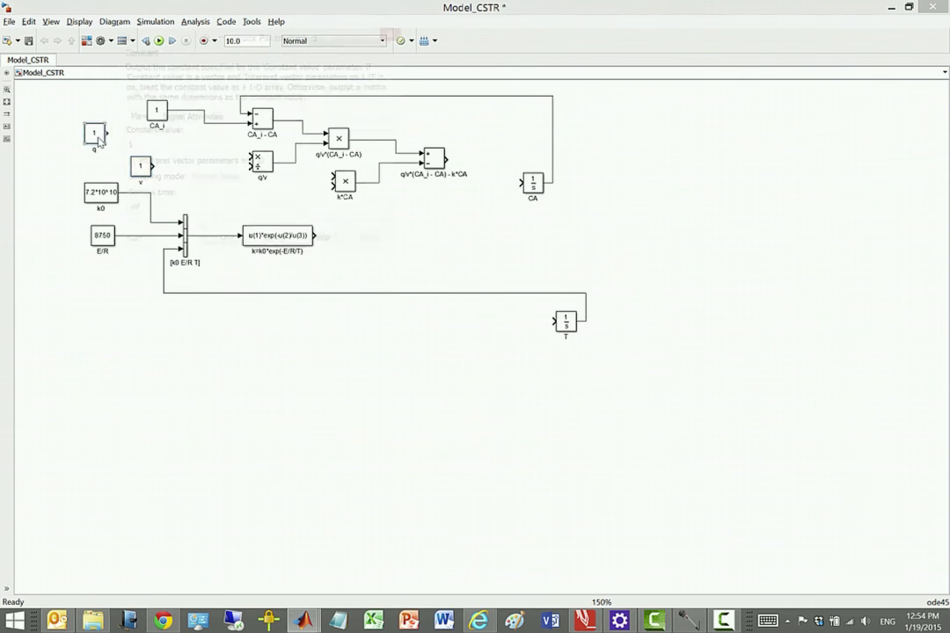
type("100")
key("Return")
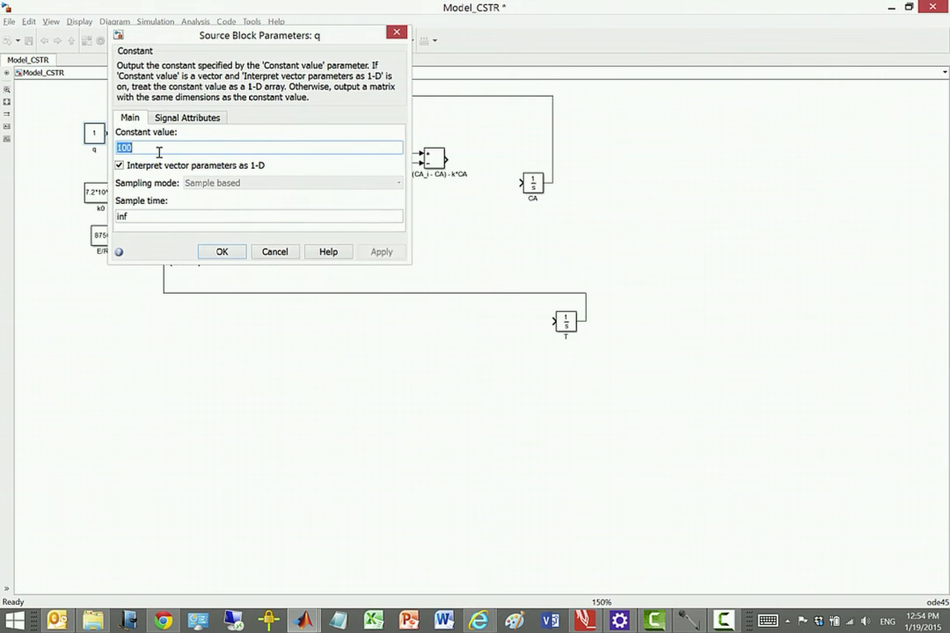
double_click(136, 167)
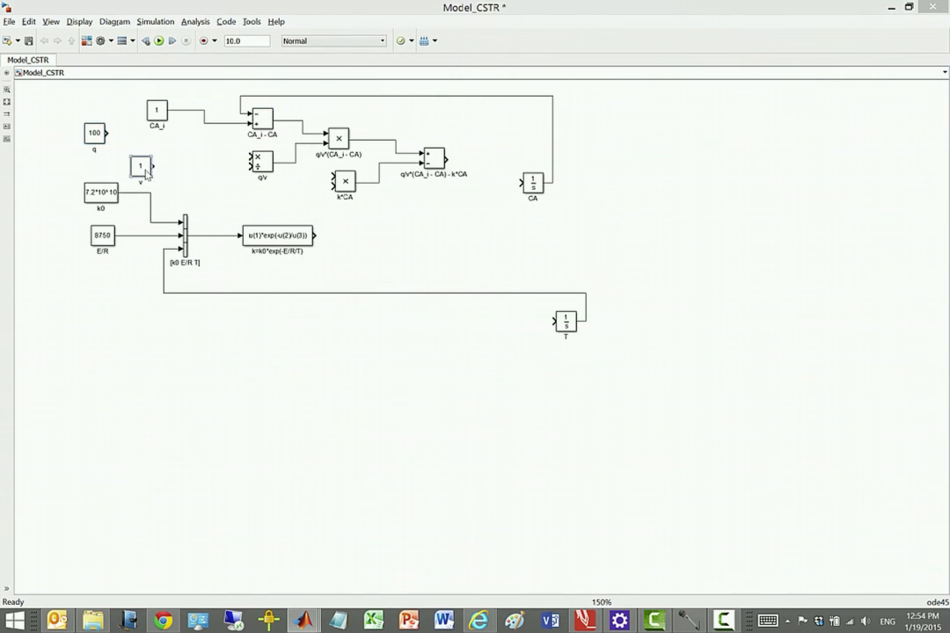
type("100")
key("Return")
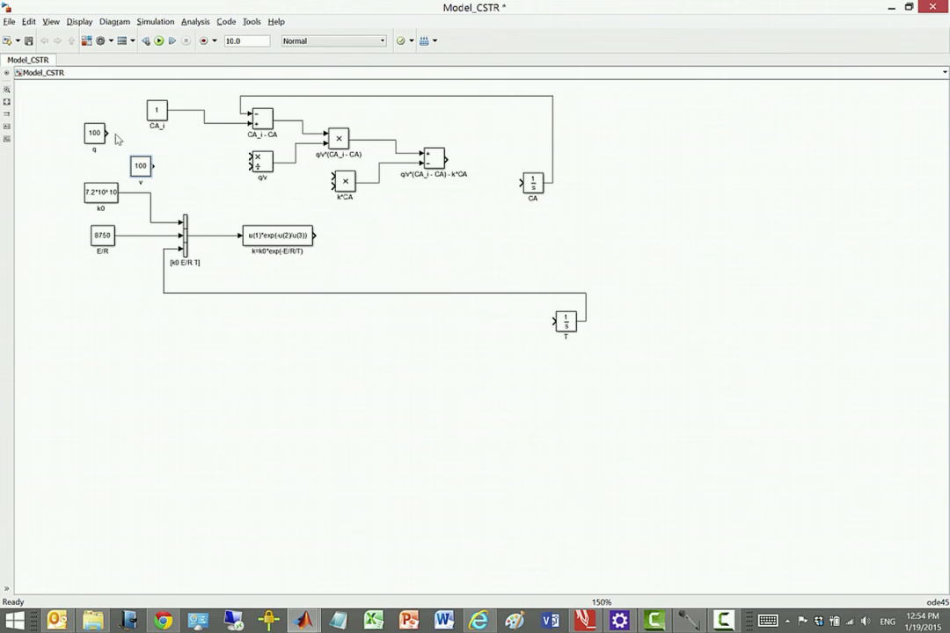
Connect q to the multiply input and v to the divide input of the q/v block, and save the model
left_click_drag(109, 133, 250, 156)
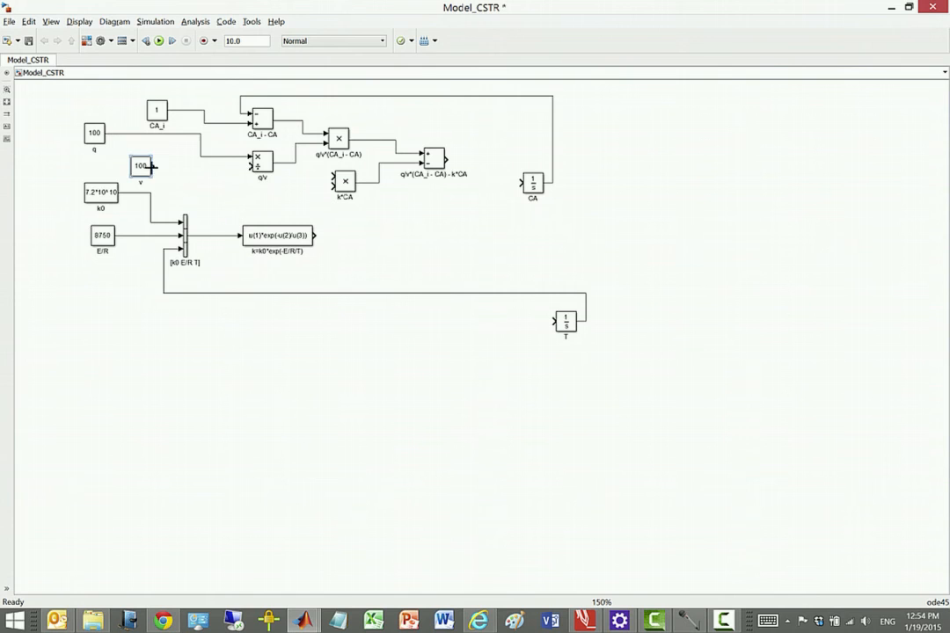
left_click_drag(153, 166, 262, 174)
left_click(28, 40)
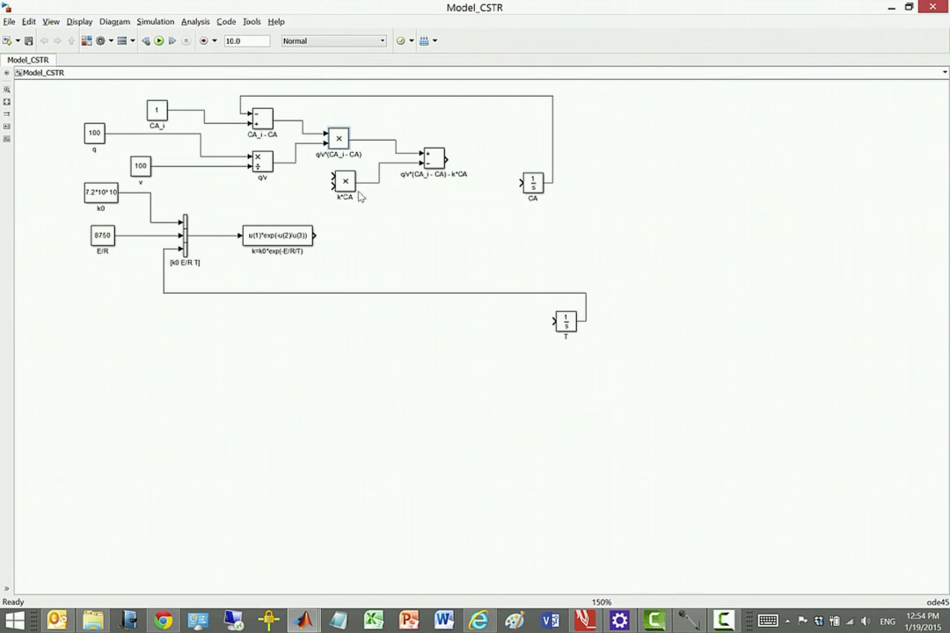
Connect the k function block and the CA integrator's output to the two k*CA inputs, adjusting block positions and the feedback line to avoid crossings
left_click_drag(352, 181, 352, 187)
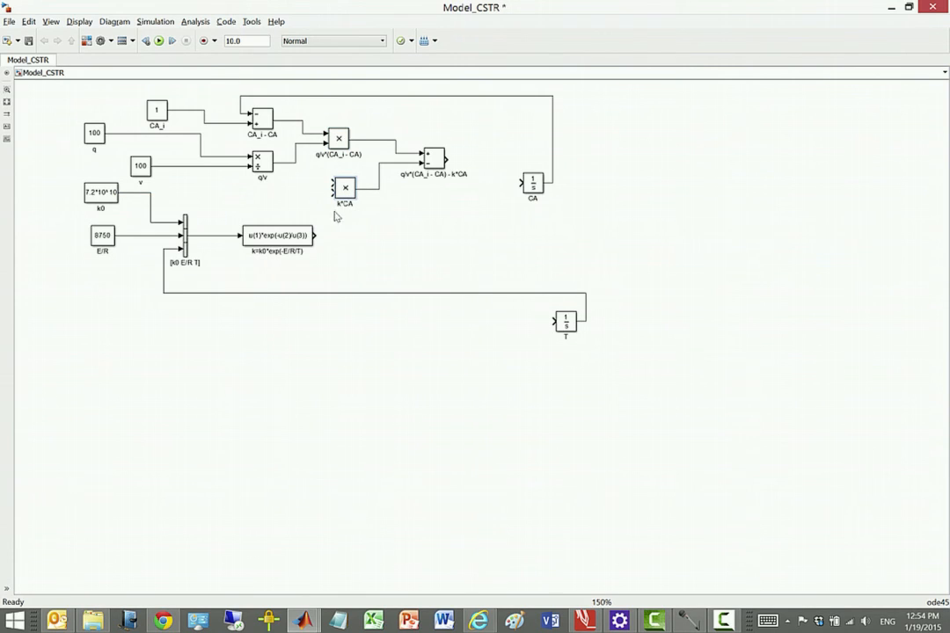
left_click_drag(296, 239, 283, 240)
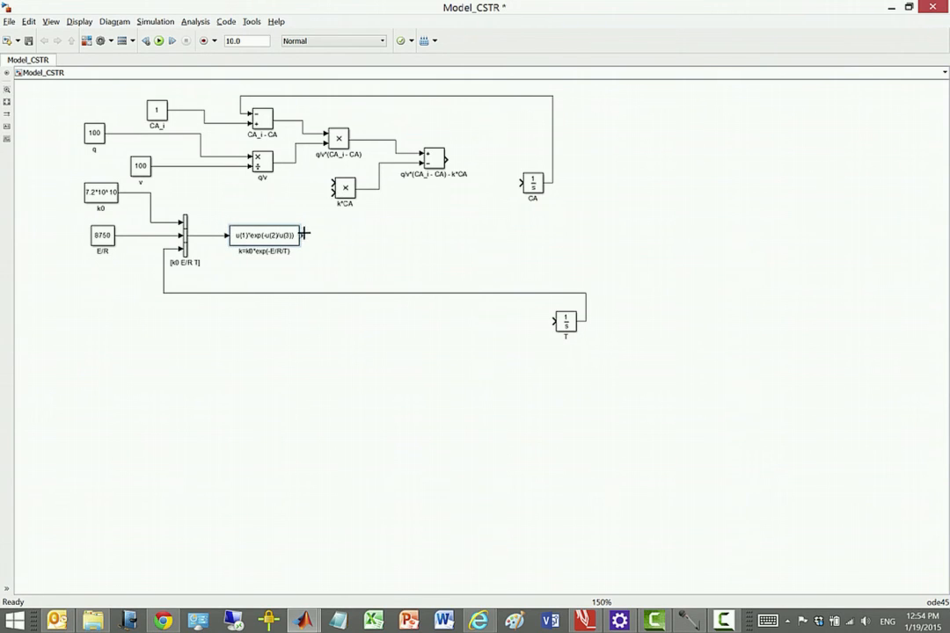
left_click_drag(303, 234, 552, 182)
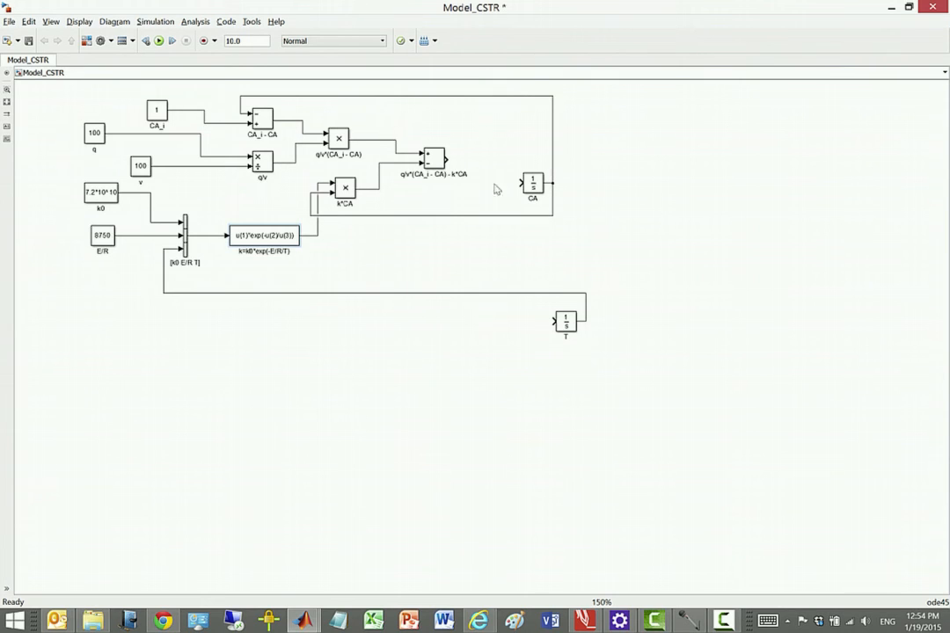
left_click(308, 211)
left_click_drag(308, 211, 334, 202)
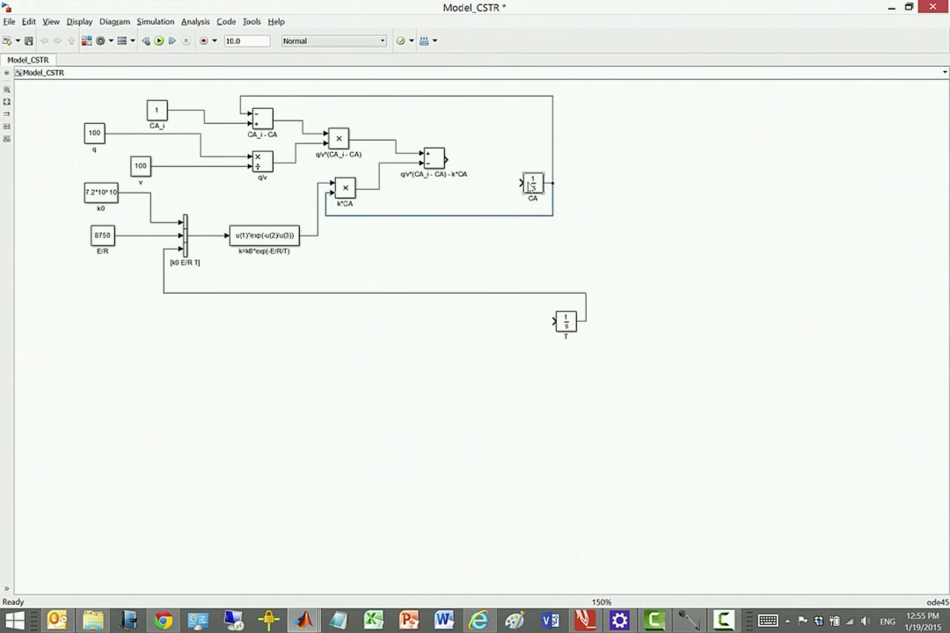
Align the CA integrator with the q/v*(CA_i - CA) - k*CA block, connect that block's output to its input, and save the model
left_click_drag(447, 159, 531, 159)
key("ctrl+z")
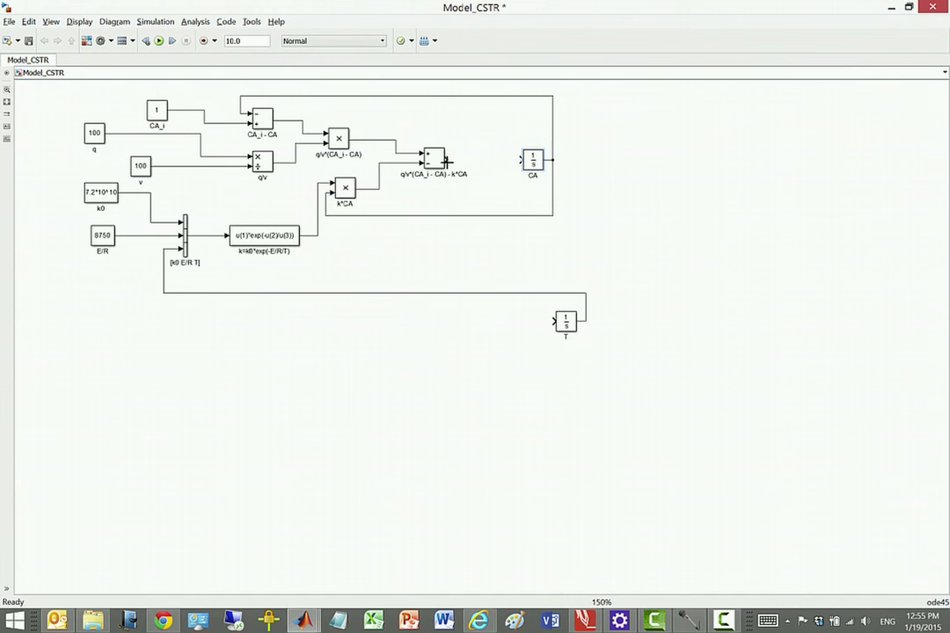
left_click_drag(447, 157, 524, 160)
left_click(28, 39)
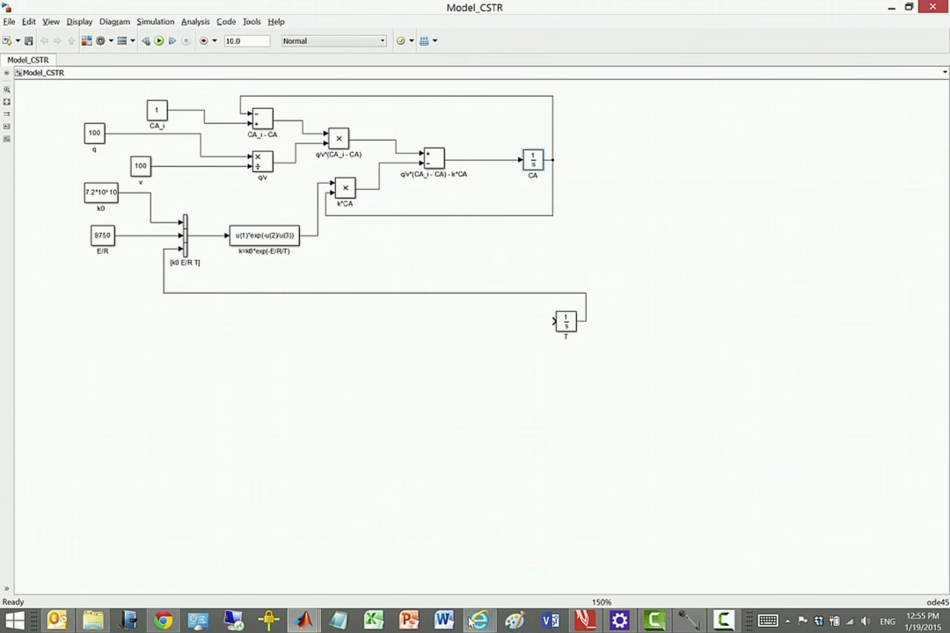
Switch to PDF Annotator and examine how step 8 of the procedure decomposes the differential equation for T into levels
left_click(583, 621)
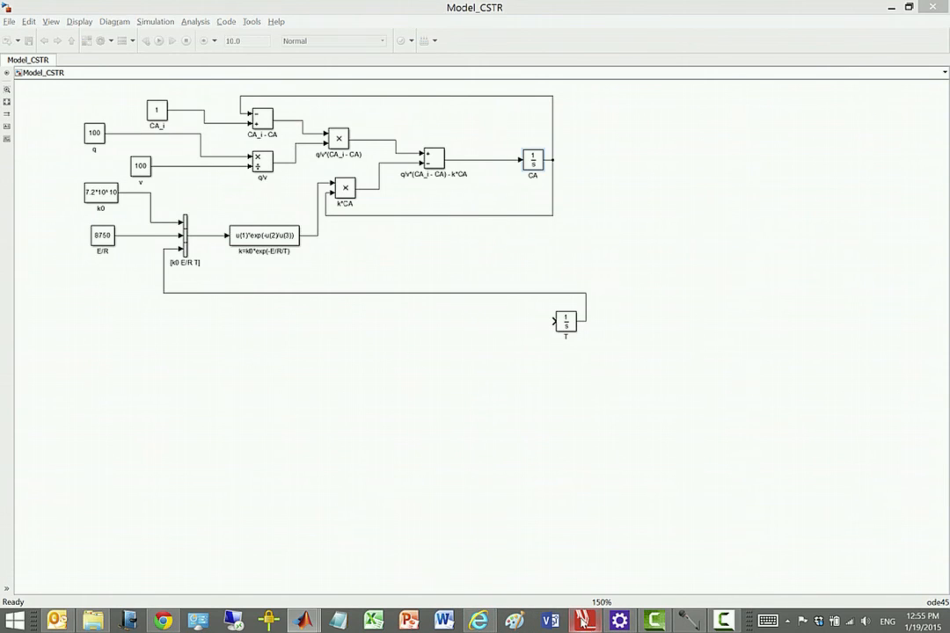
scroll(475, 334, "down", 5)
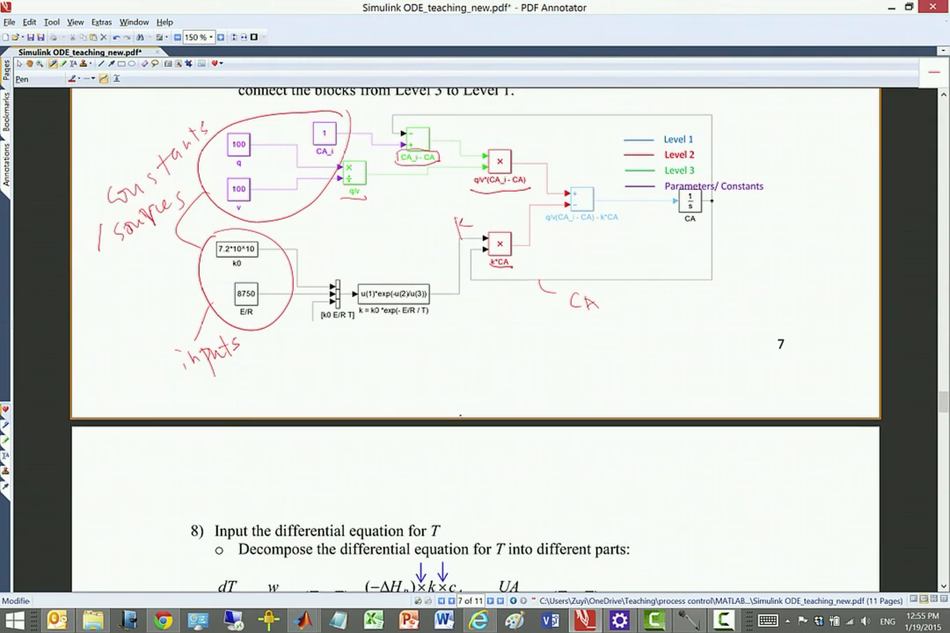
scroll(475, 334, "down", 4)
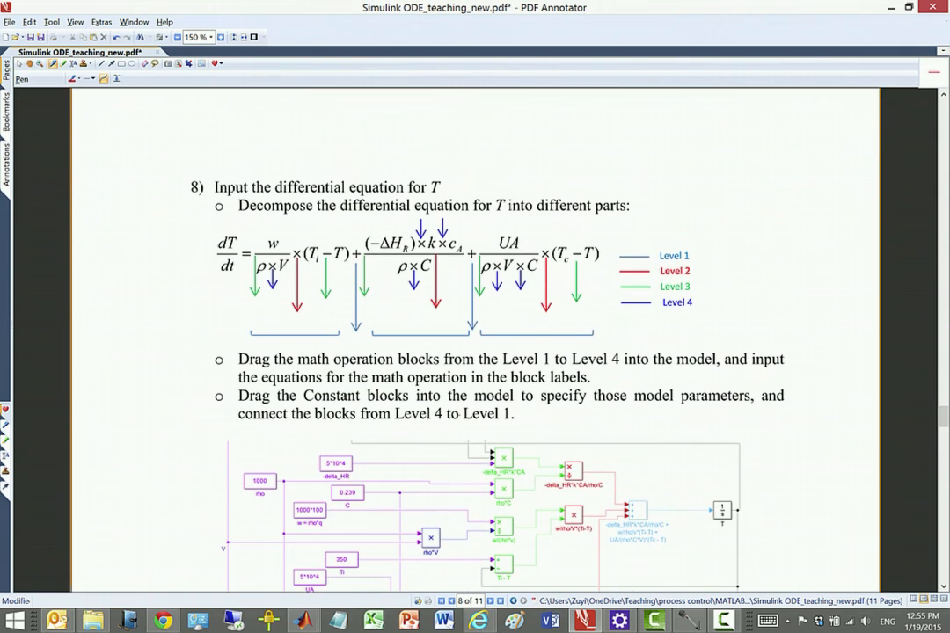
scroll(475, 352, "down", 1)
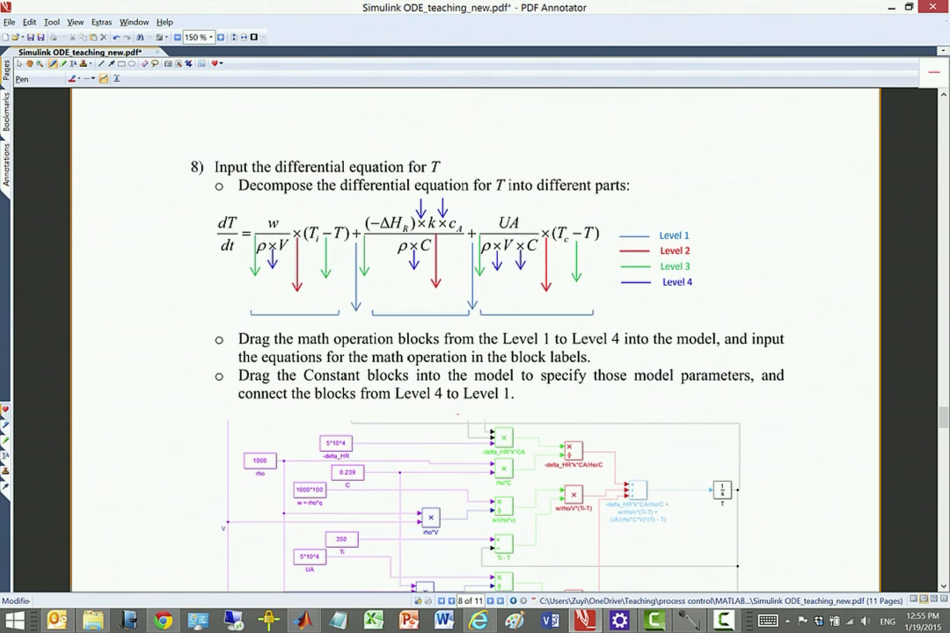
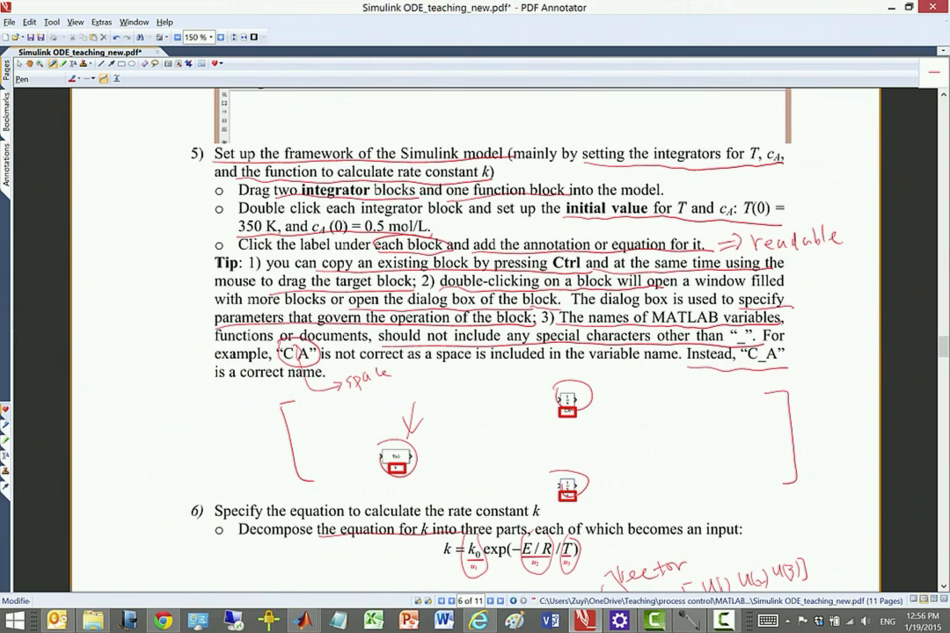
Go back to the complete CSTR diagram on page 5 and correct the UV labels to UA with the red pen
scroll(475, 334, "up", 10)
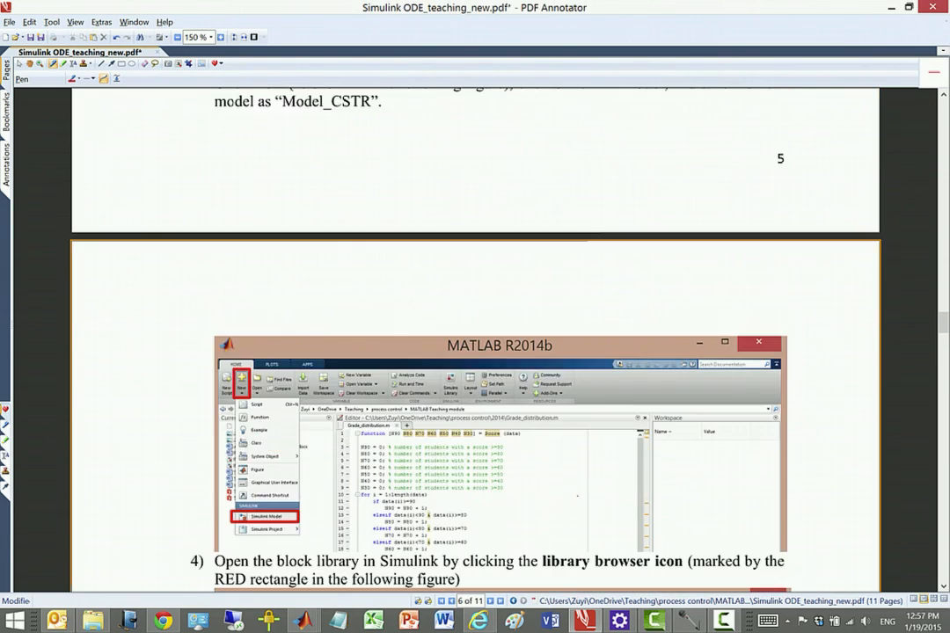
scroll(475, 334, "up", 10)
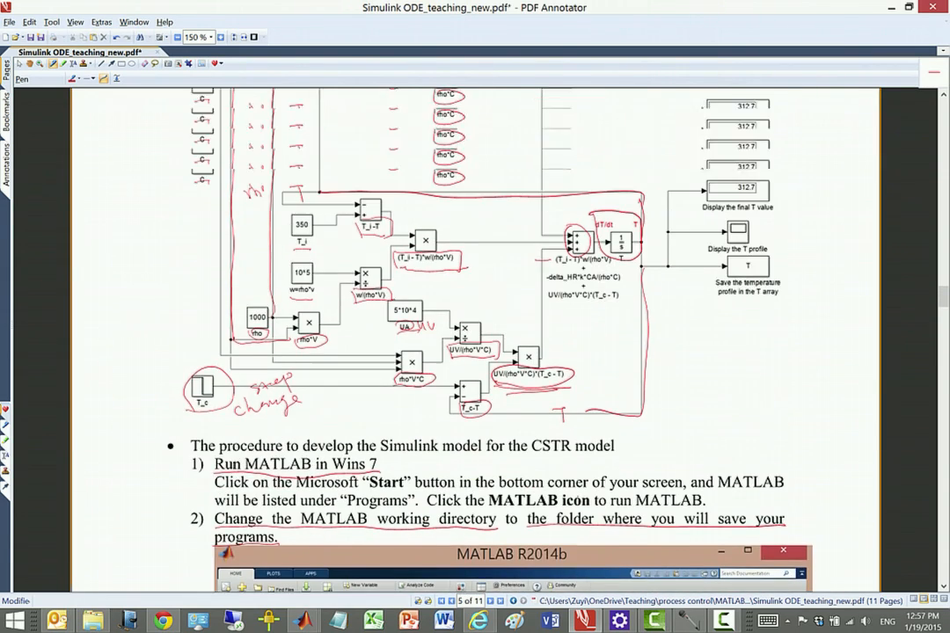
scroll(475, 334, "up", 4)
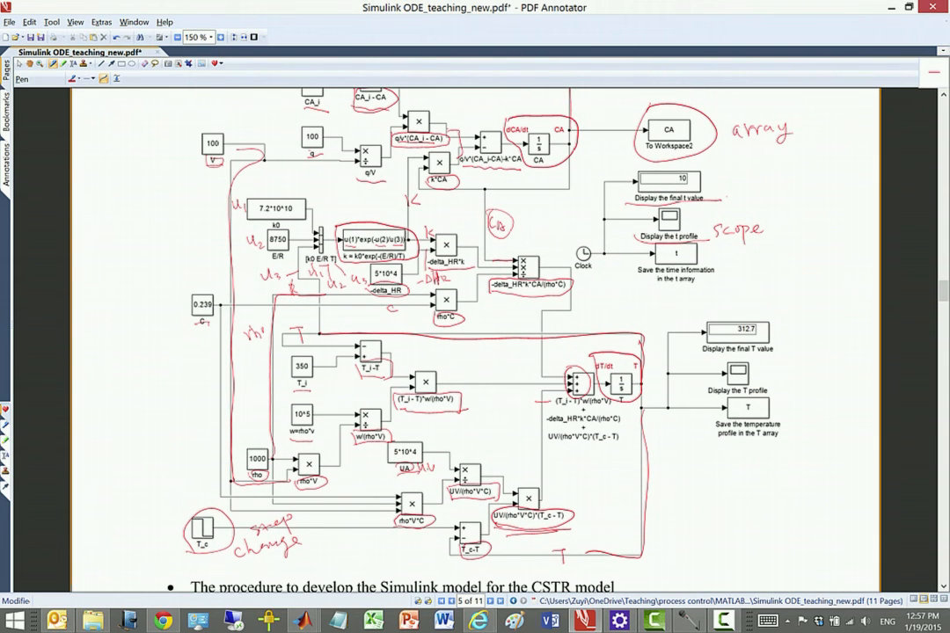
left_click_drag(423, 467, 452, 450)
mouse_move(456, 441)
left_mouse_down()
mouse_move(480, 455)
mouse_move(457, 496)
mouse_move(501, 522)
left_mouse_up()
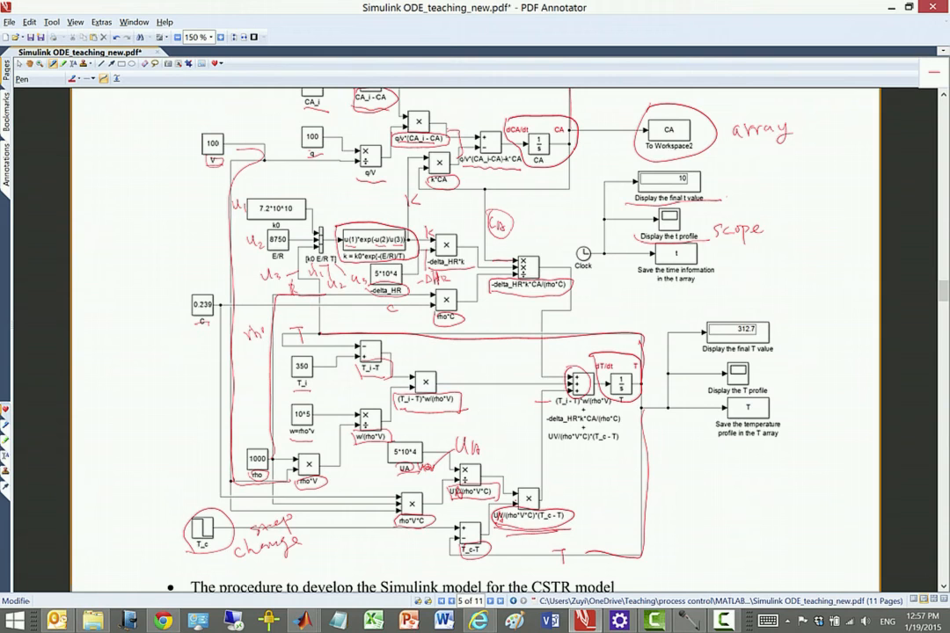
scroll(475, 343, "down", 5)
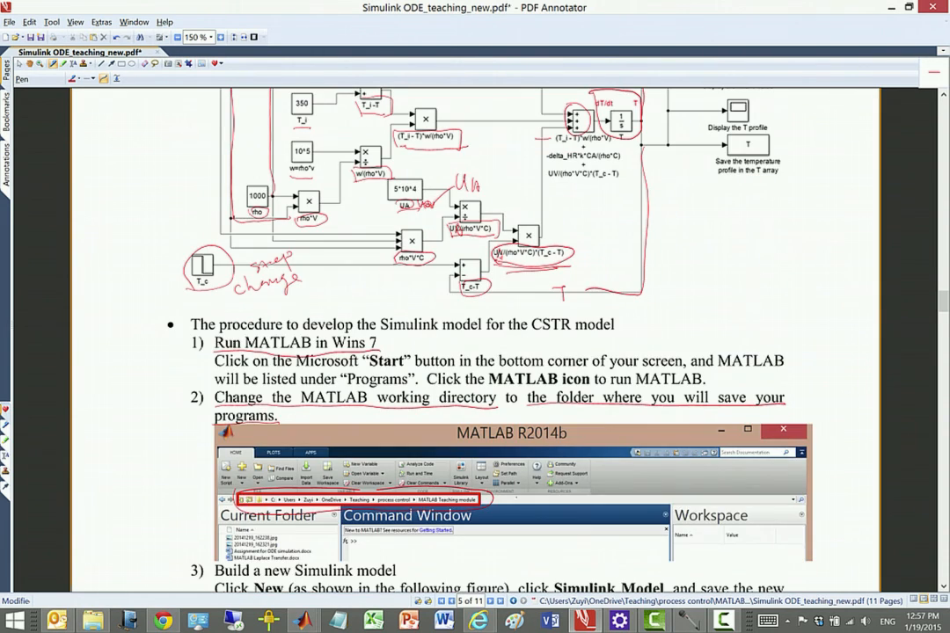
left_click_drag(557, 167, 561, 176)
Return to the T equation diagram in step 8 and underline the UA/(rho*C*V) and Tc - T block labels in red
scroll(475, 343, "down", 10)
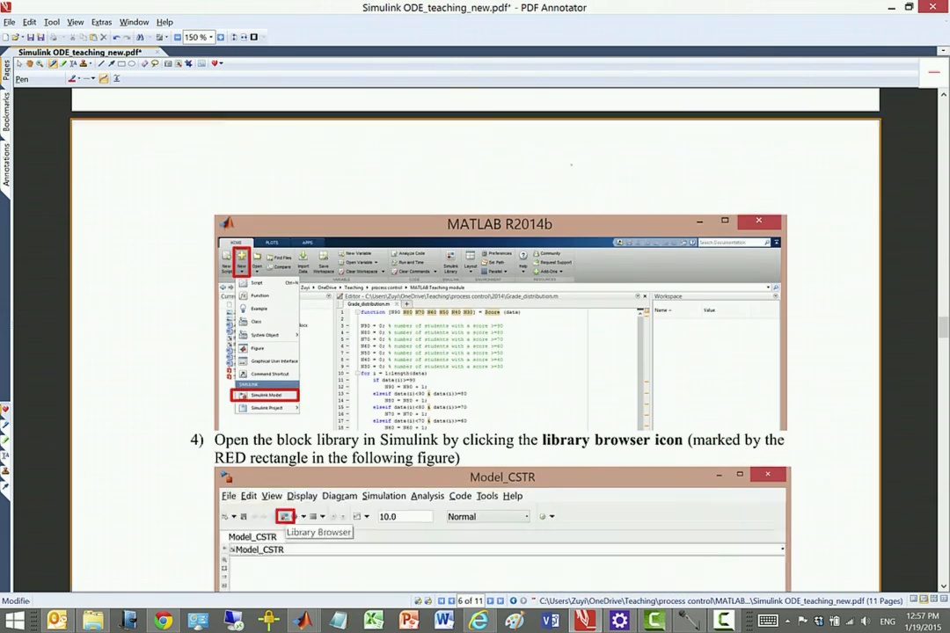
scroll(475, 343, "down", 12)
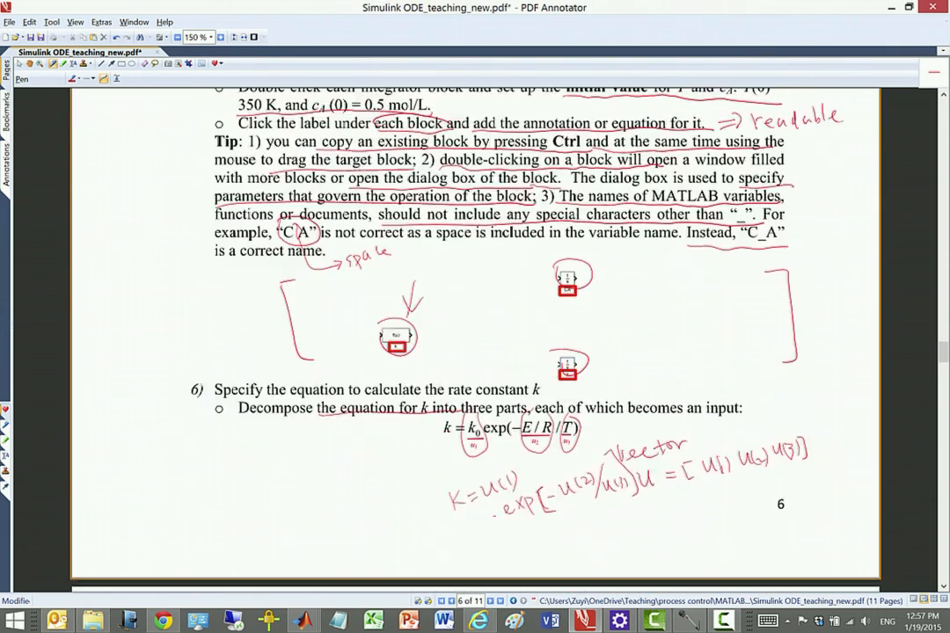
scroll(475, 343, "down", 12)
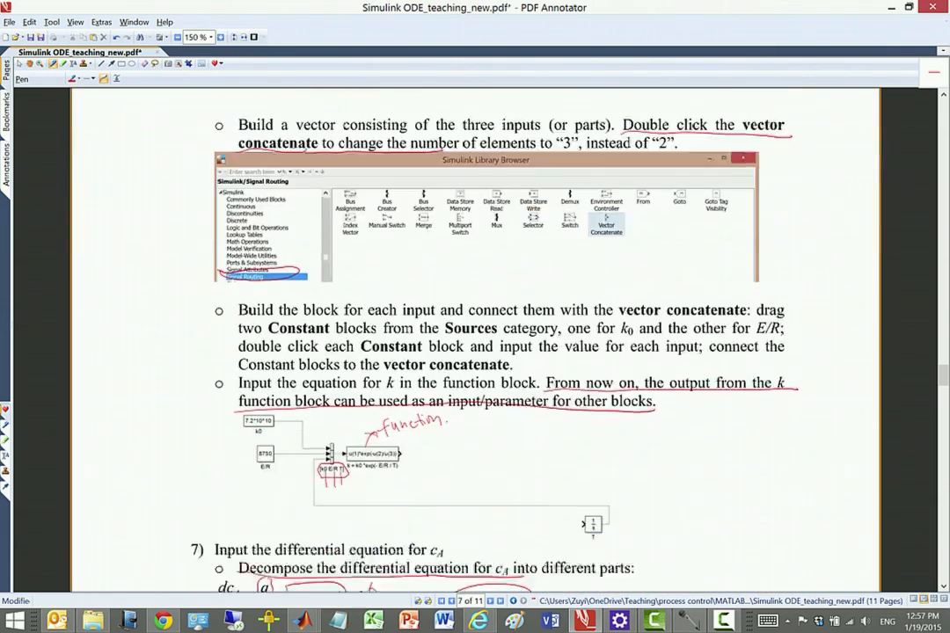
scroll(475, 343, "down", 12)
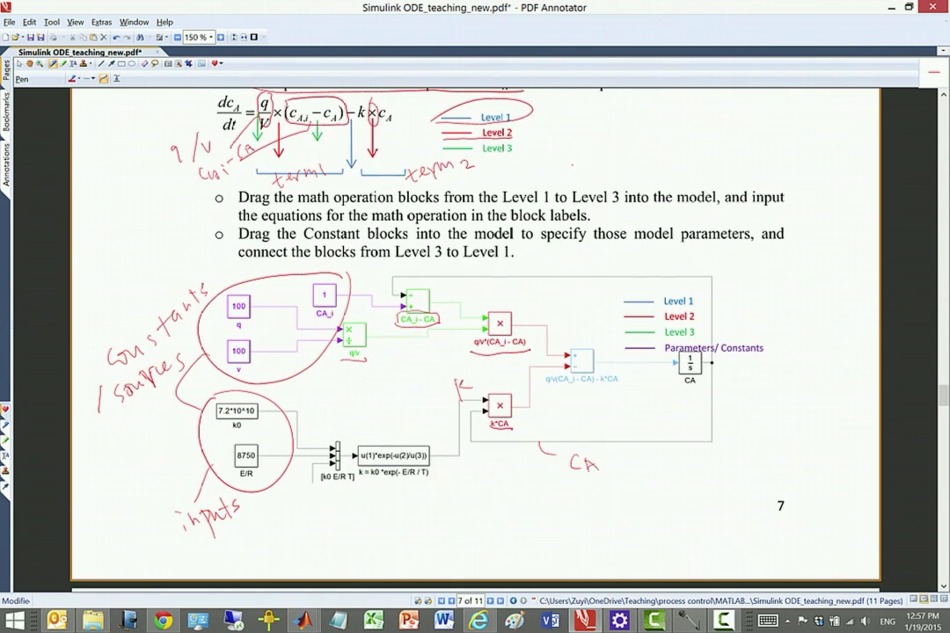
scroll(475, 343, "down", 3)
scroll(475, 343, "down", 10)
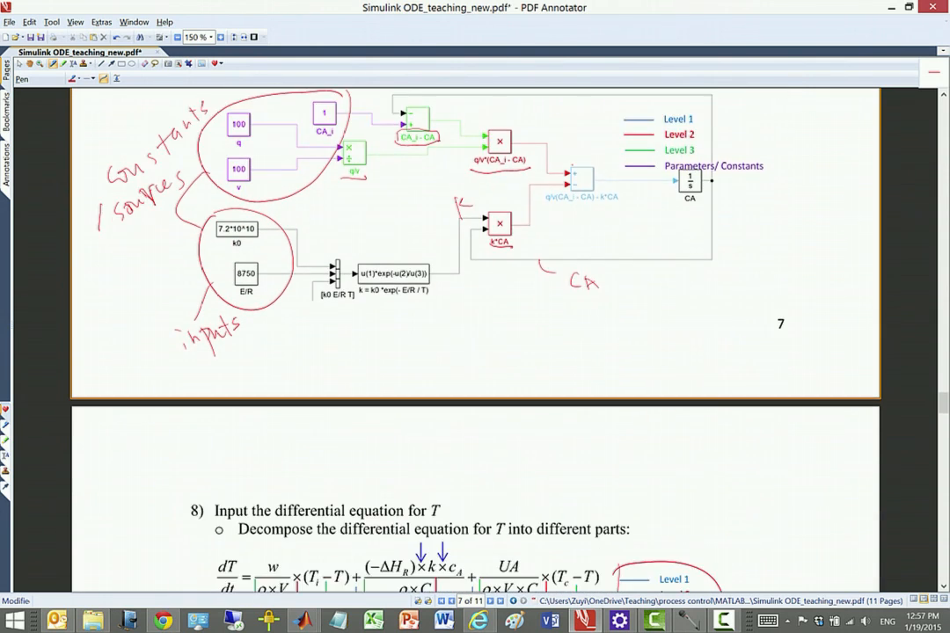
scroll(475, 343, "down", 20)
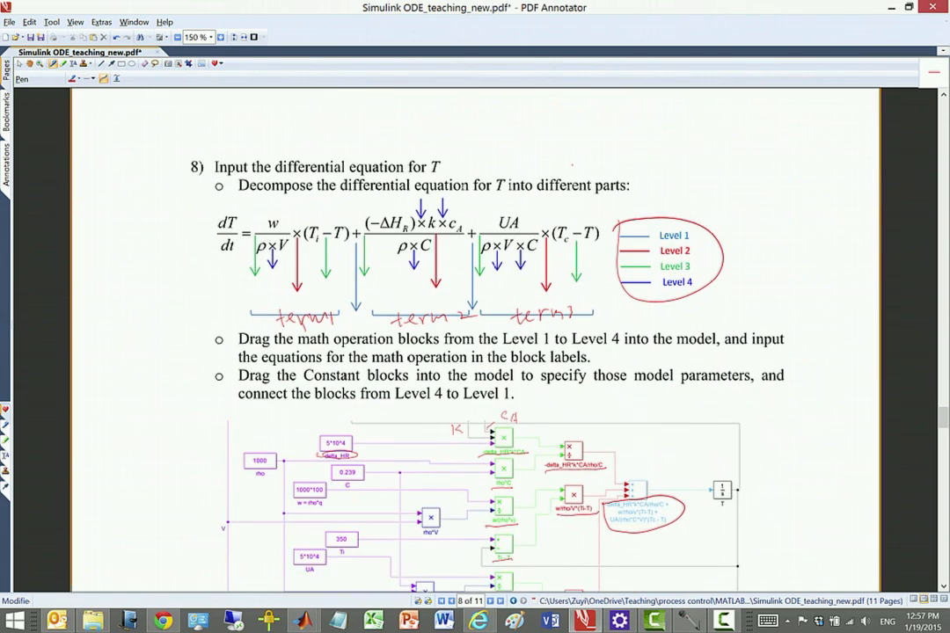
scroll(475, 343, "down", 1)
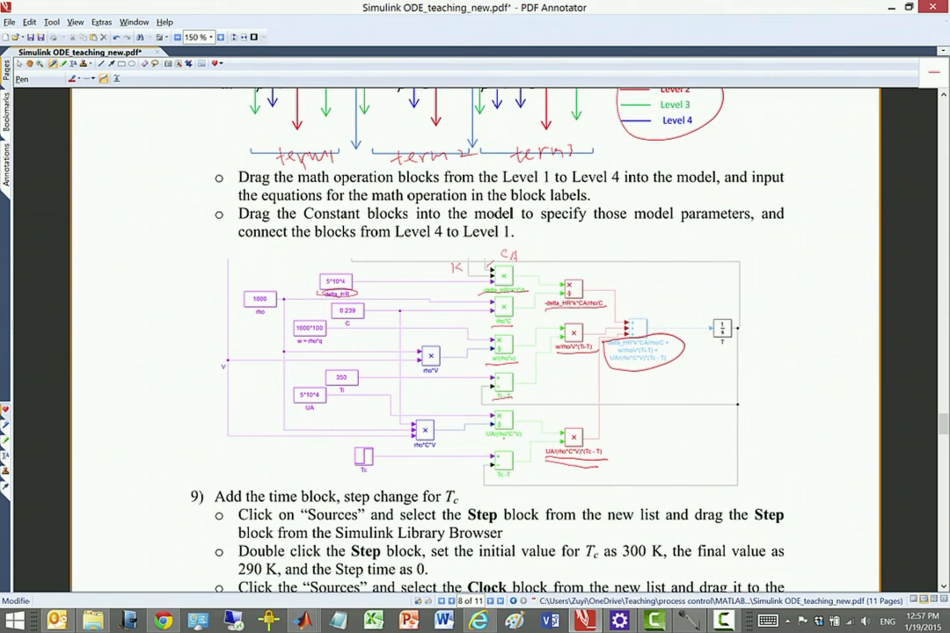
left_click_drag(489, 437, 525, 439)
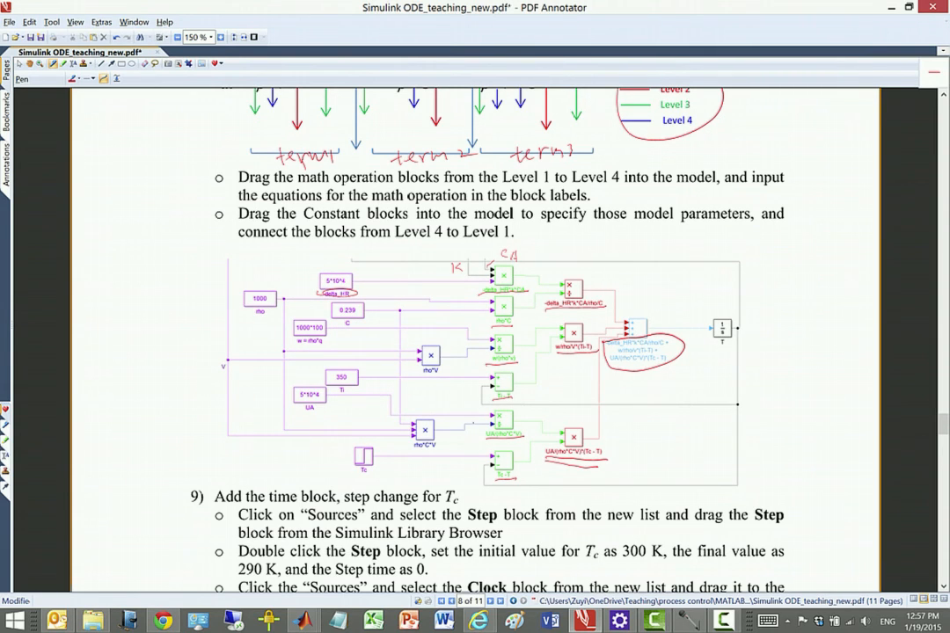
scroll(475, 424, "up", 1)
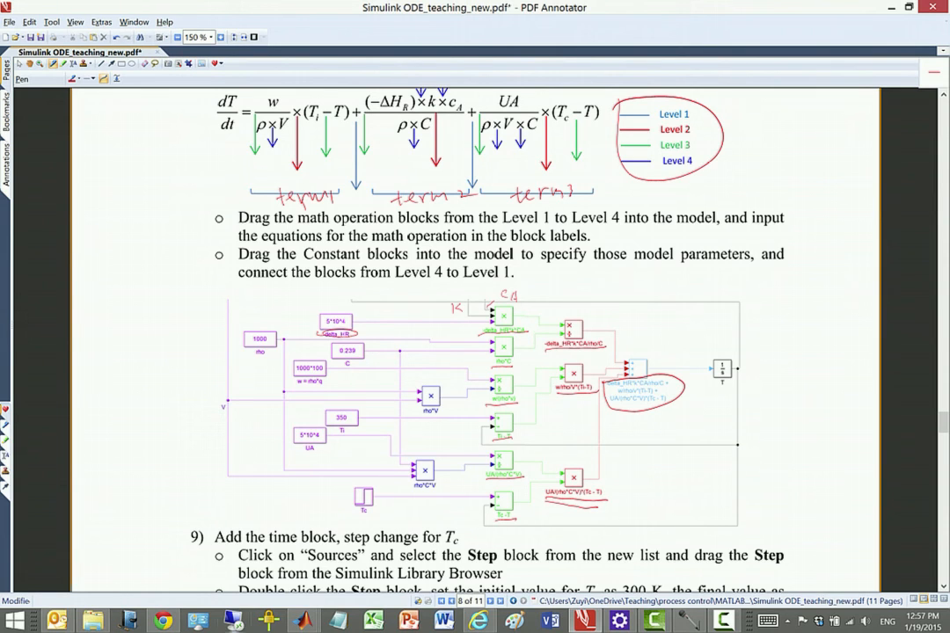
Switch to the Model_CSTR model and shift the T integrator slightly to the left
mouse_move(303, 618)
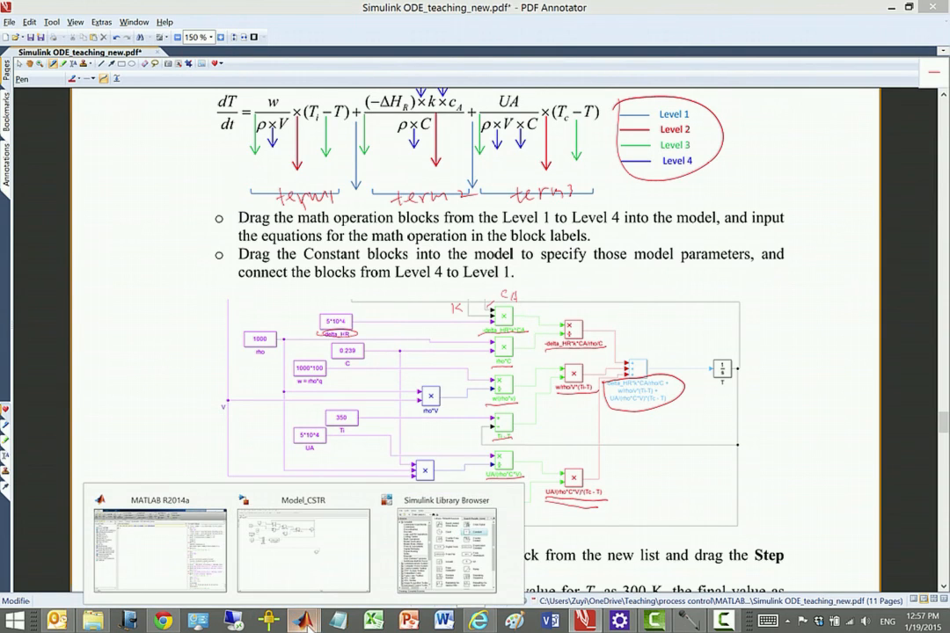
left_click(329, 563)
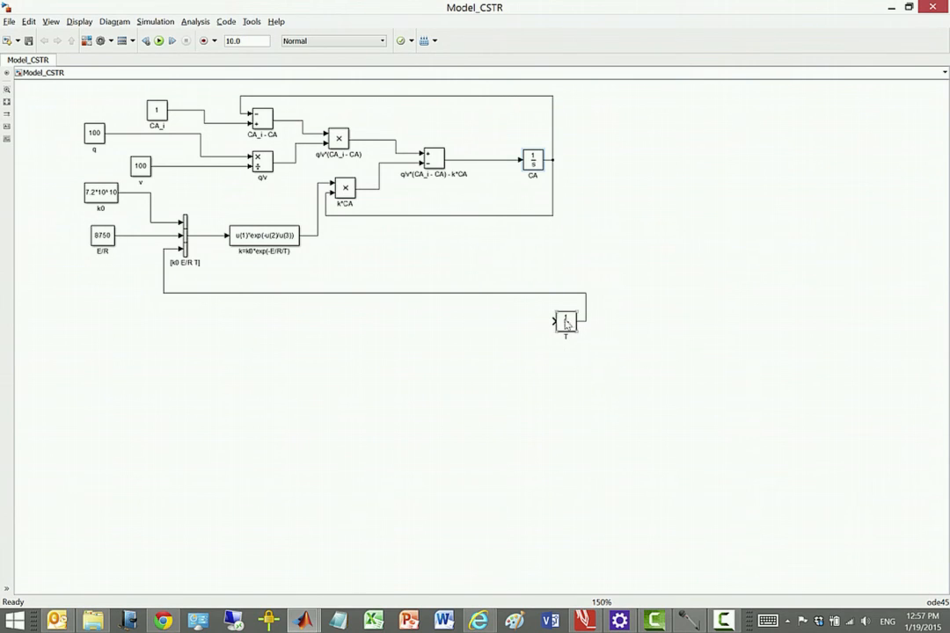
left_click_drag(566, 324, 555, 327)
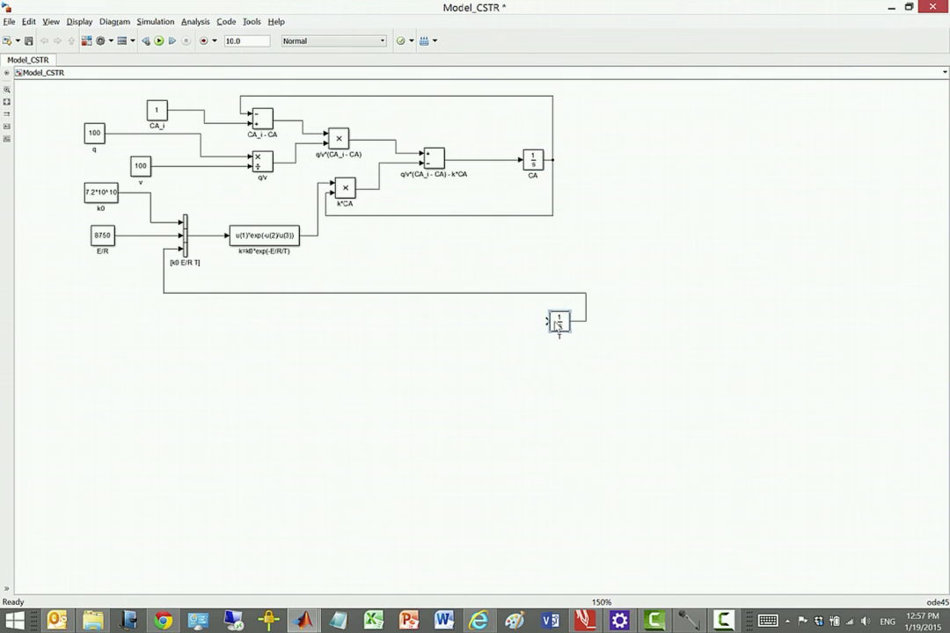
left_click(392, 336)
Circle the Level 1 sum block in the PDF's T equation diagram, and open the Simulink Library Browser over the Model_CSTR model
left_click(584, 621)
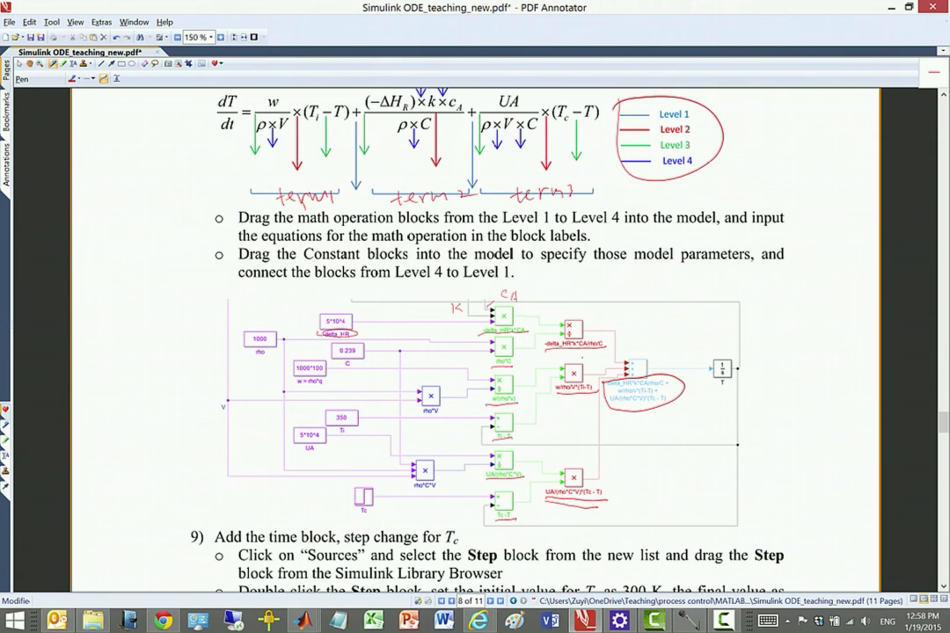
mouse_move(647, 326)
left_mouse_down()
mouse_move(695, 387)
mouse_move(651, 431)
mouse_move(647, 324)
left_mouse_up()
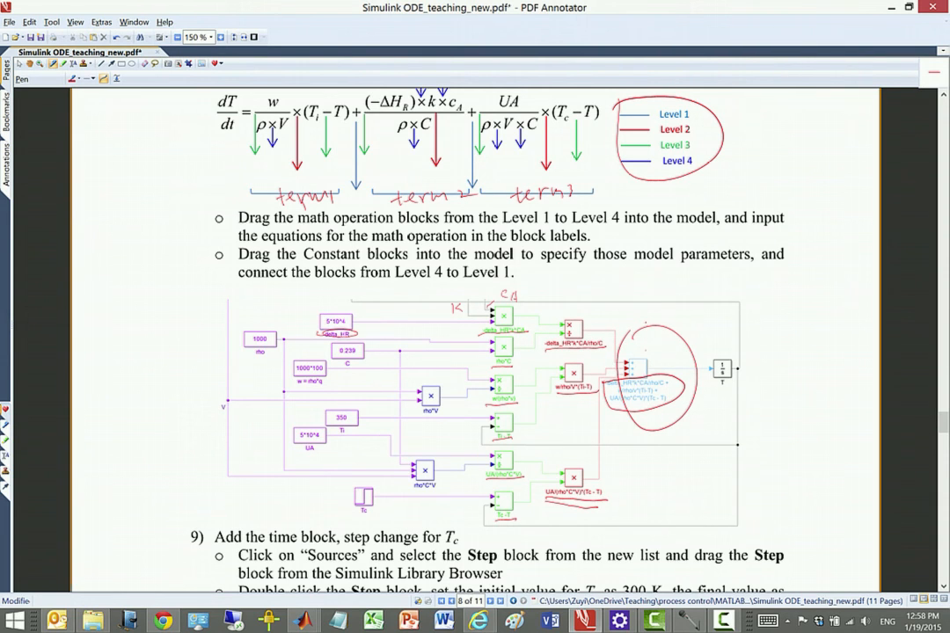
key("alt+Tab")
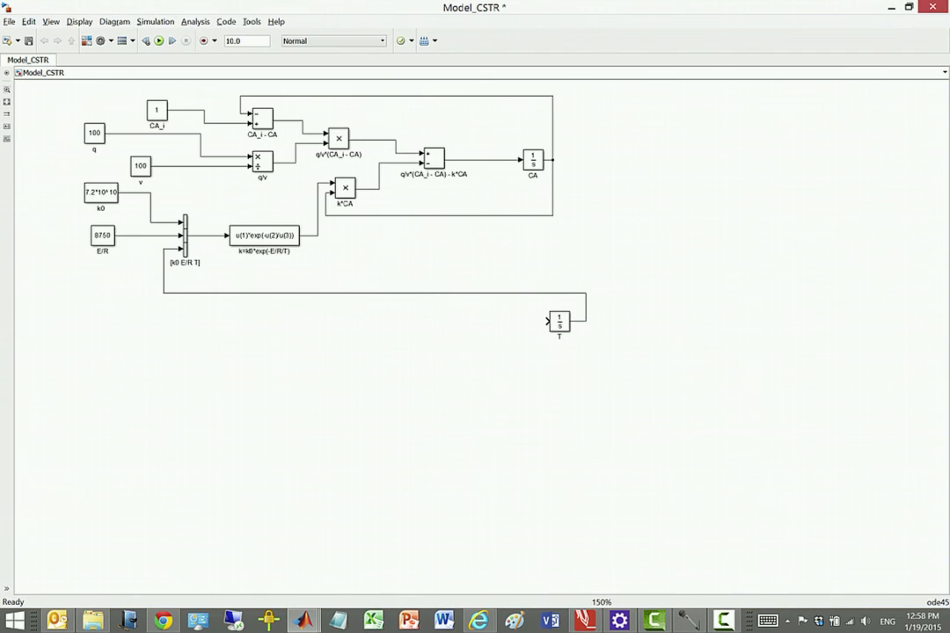
key("ctrl+t")
key("ctrl+shift+l")
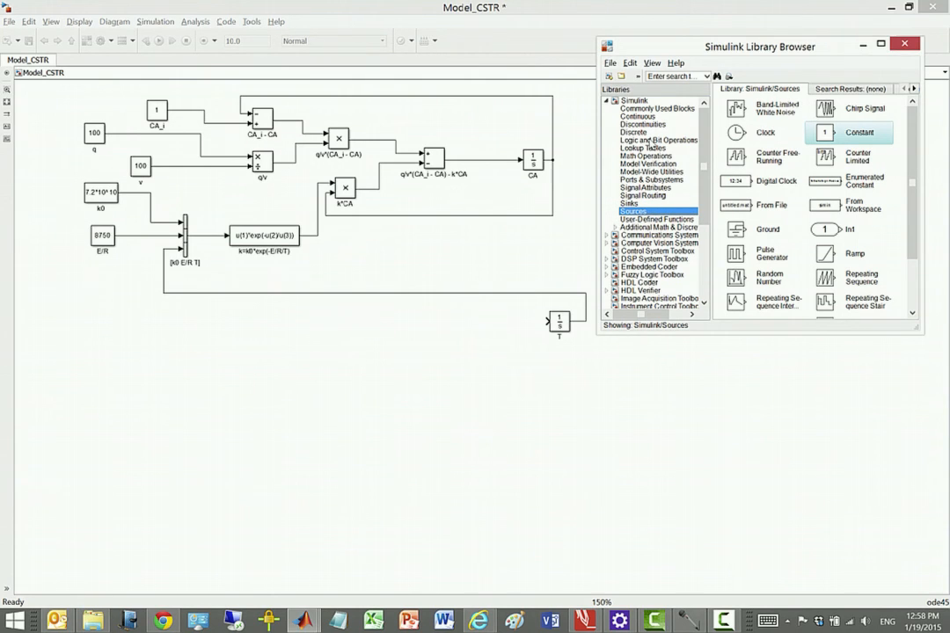
Place an Add block ahead of the T integrator and set its list of signs to +++
left_click(653, 156)
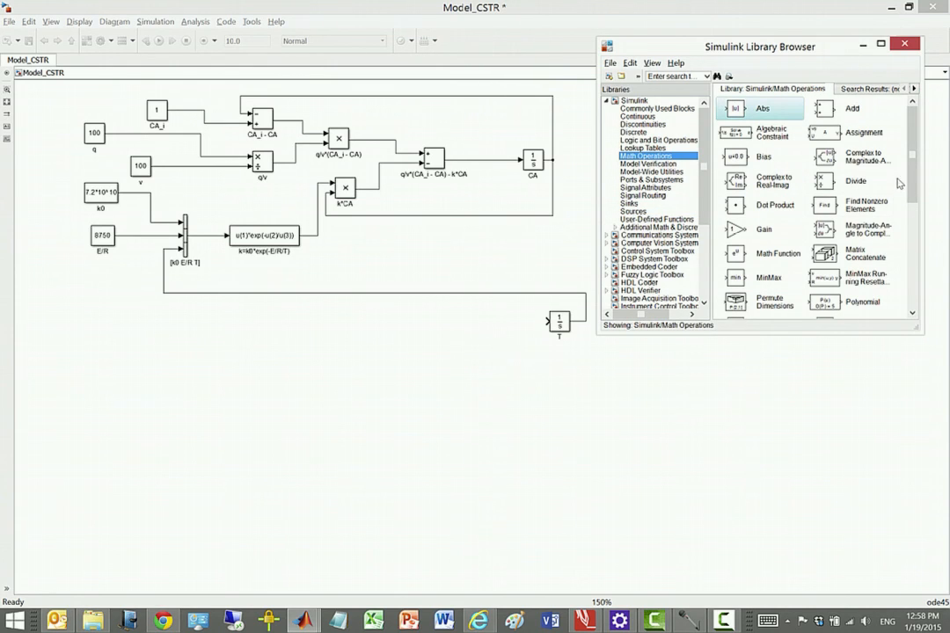
left_click(852, 108)
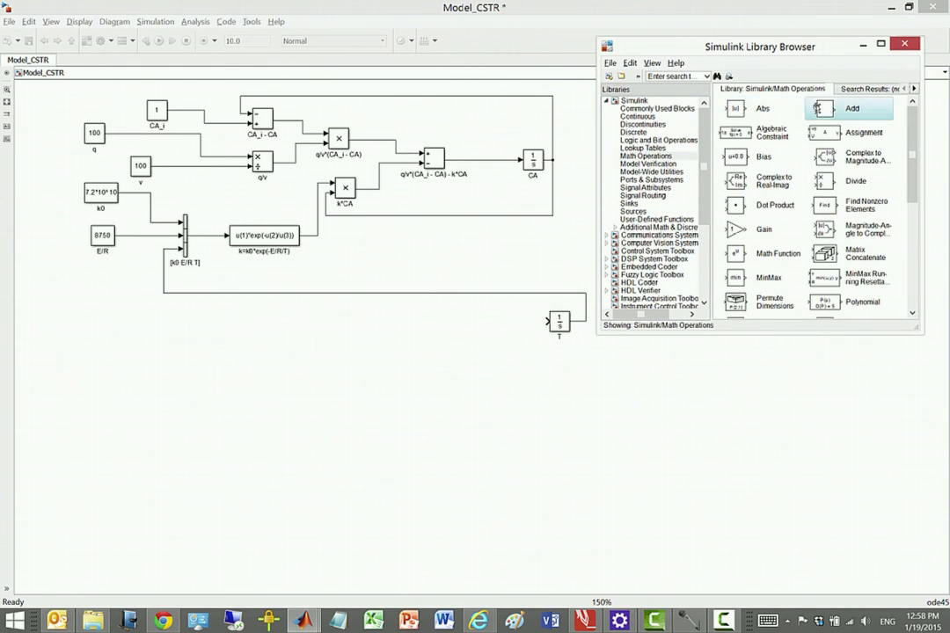
left_click_drag(467, 321, 462, 326)
double_click(460, 324)
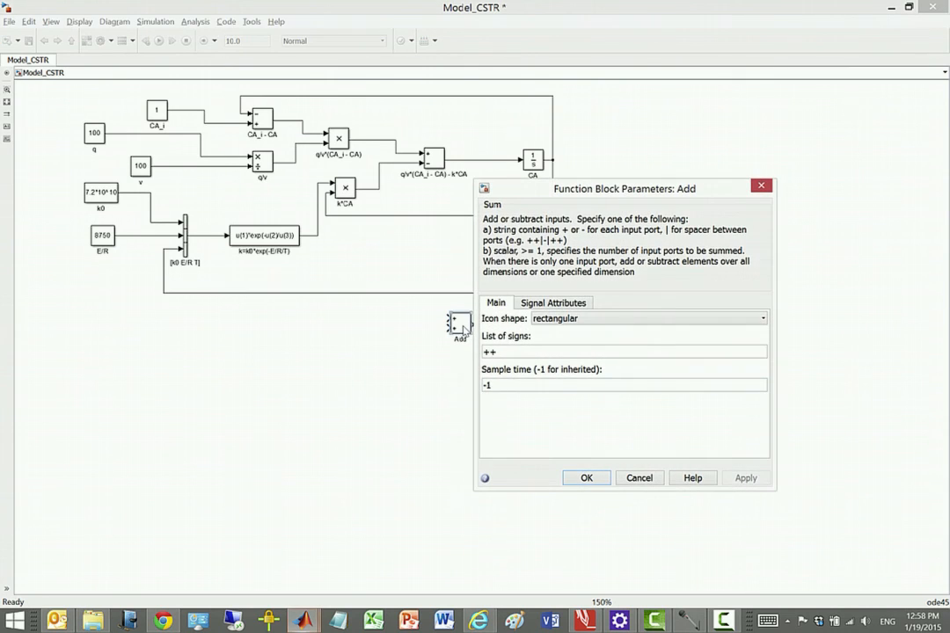
double_click(516, 351)
left_click(517, 351)
type("+")
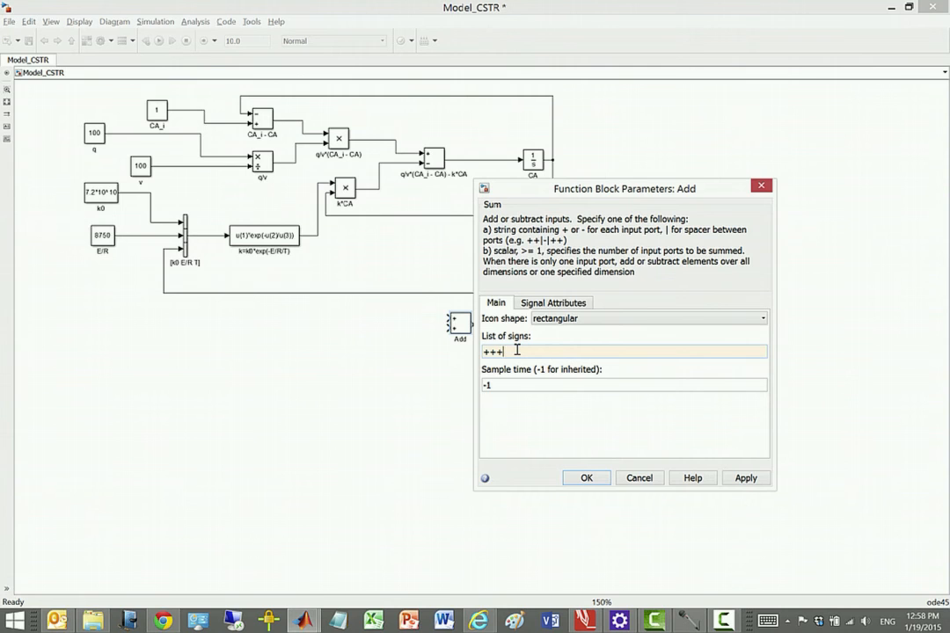
left_click(586, 477)
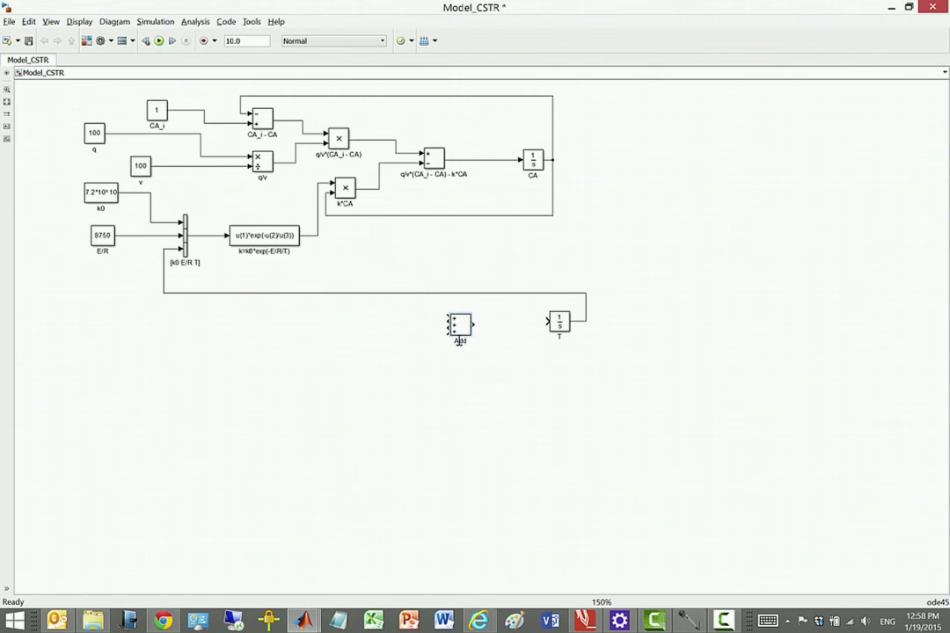
Rename the Add block on three lines as "-delta_HR*k*CA/(rho*C)+", "w/(rho*v)*(Ti-T) +" and "UA/(rho*C*V)*(Tc - T)"
double_click(460, 341)
type("-deltaH")
key("BackSpace")
type("_HR*k*CA/(rho*c)")
key("BackSpace")
type("C")
key("Return")
type("+")
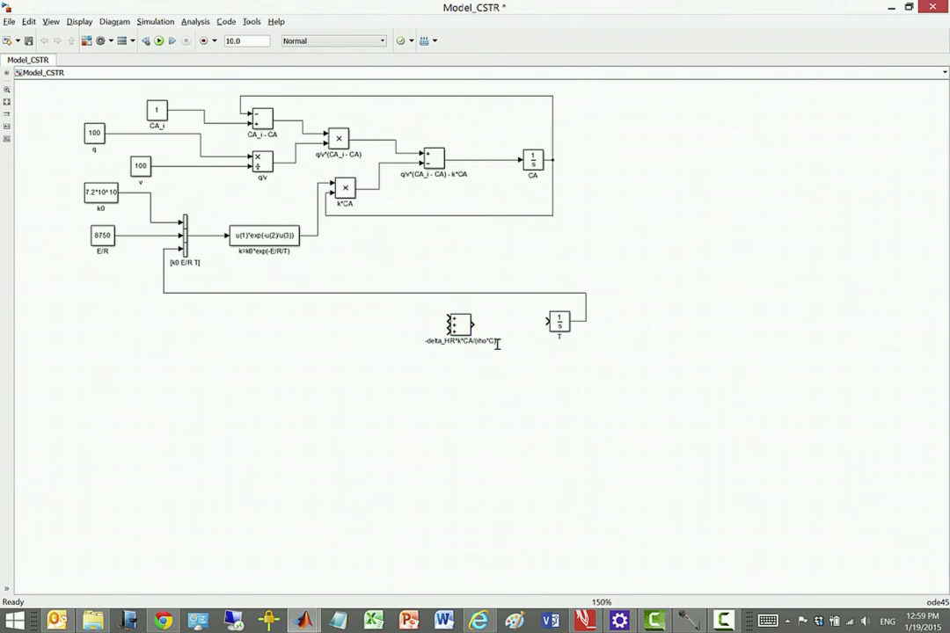
type("+")
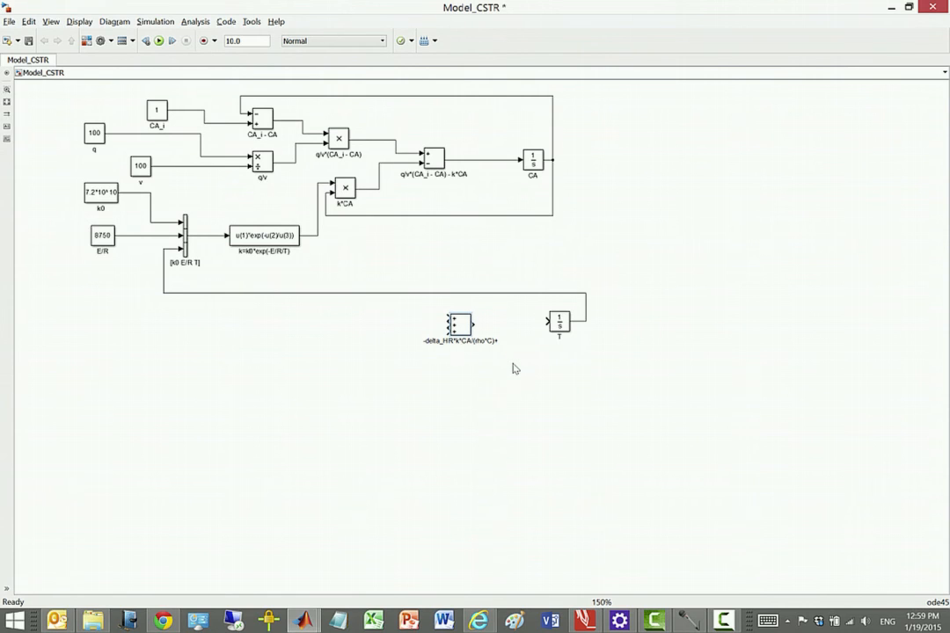
key("Return")
type("w/(rho*v)*(Ti-T) +")
key("Return")
type("UA/(rho")
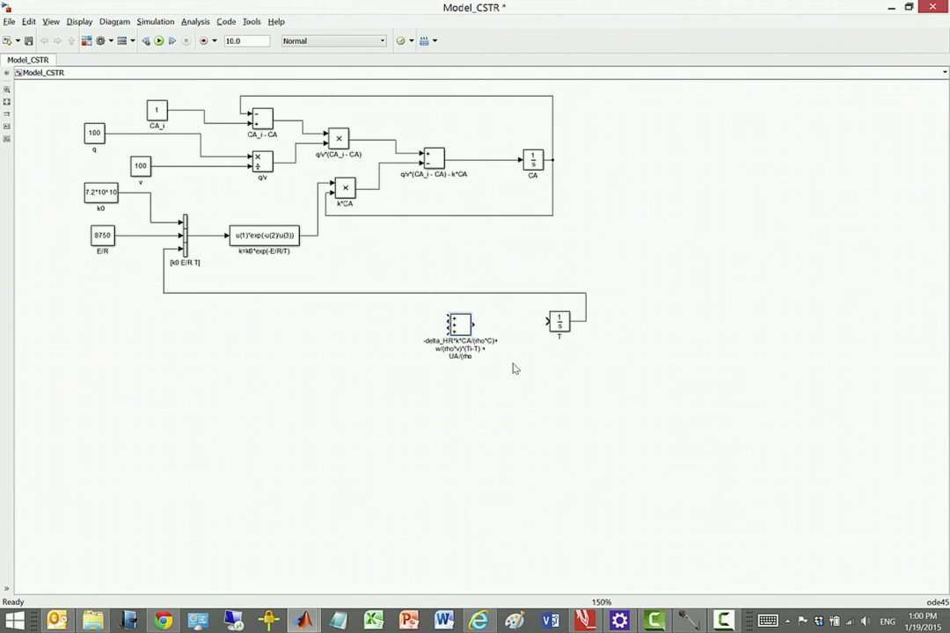
type("*C*V)*(Tc -")
type("T)")
left_click(516, 376)
Connect the sum block's output to the T integrator, then lower and align both blocks and raise the T feedback line
left_click_drag(476, 324, 551, 322)
left_click_drag(461, 327, 461, 360)
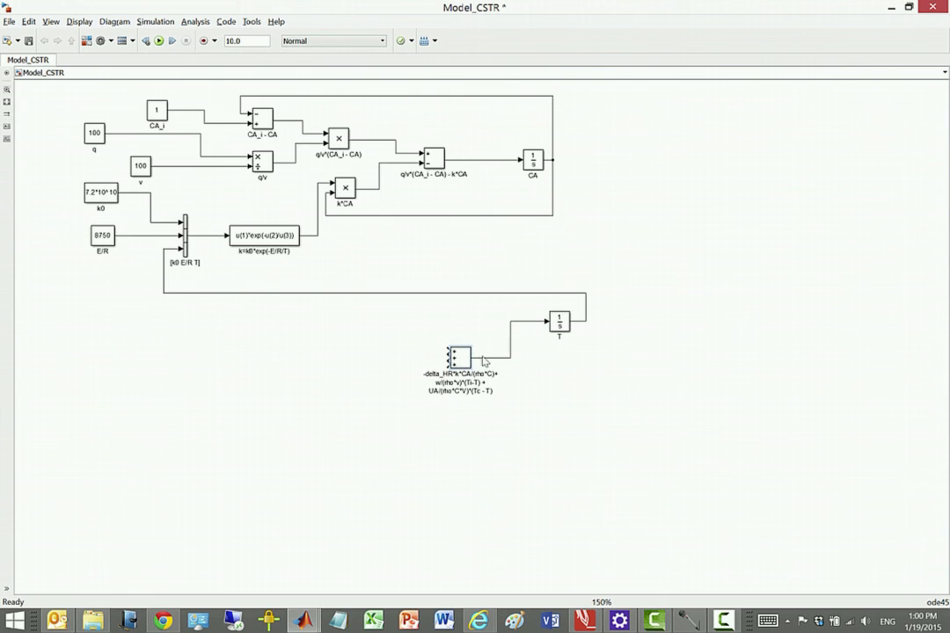
left_click_drag(558, 333, 562, 376)
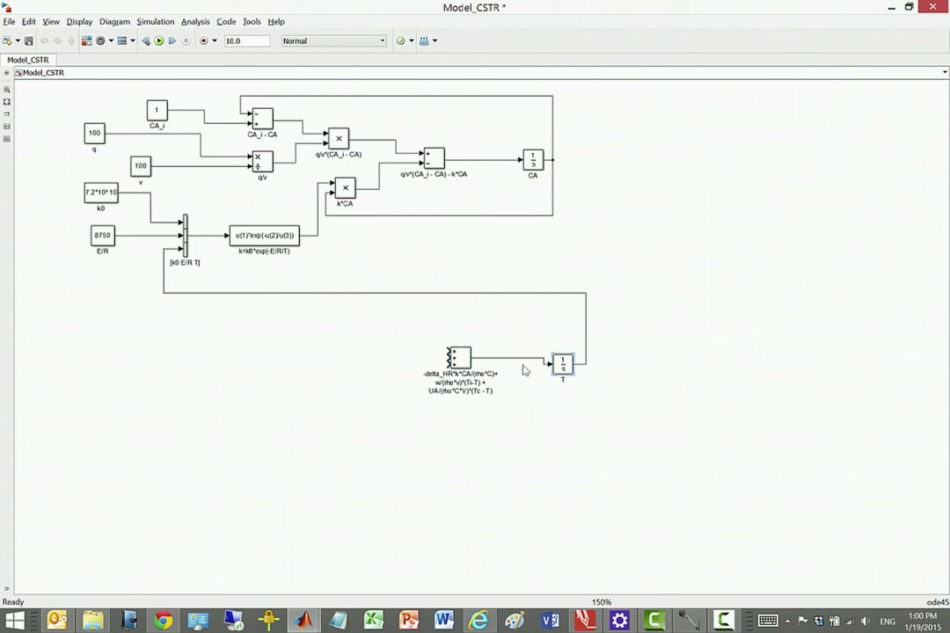
left_click_drag(460, 361, 463, 366)
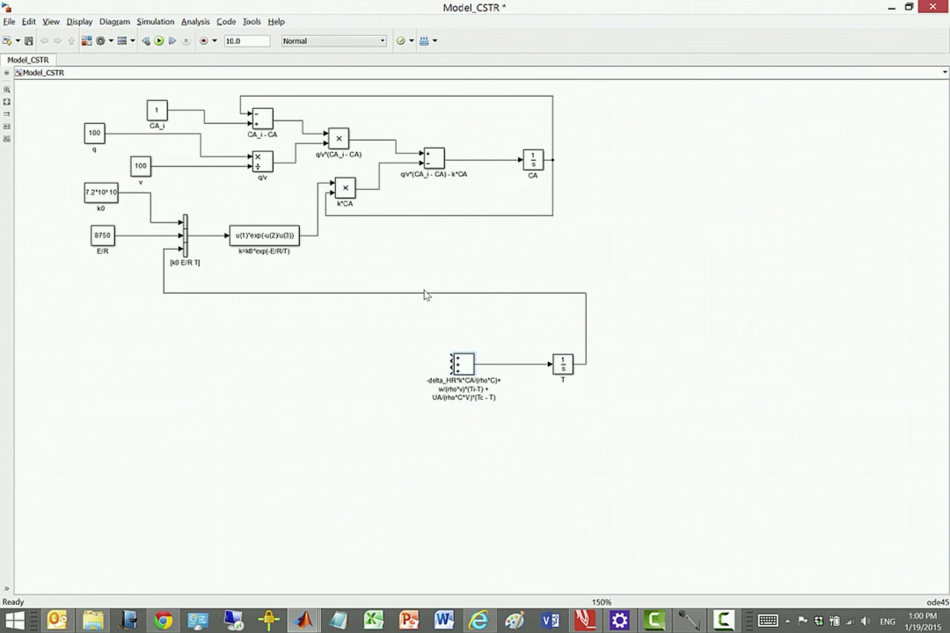
left_click_drag(413, 291, 415, 286)
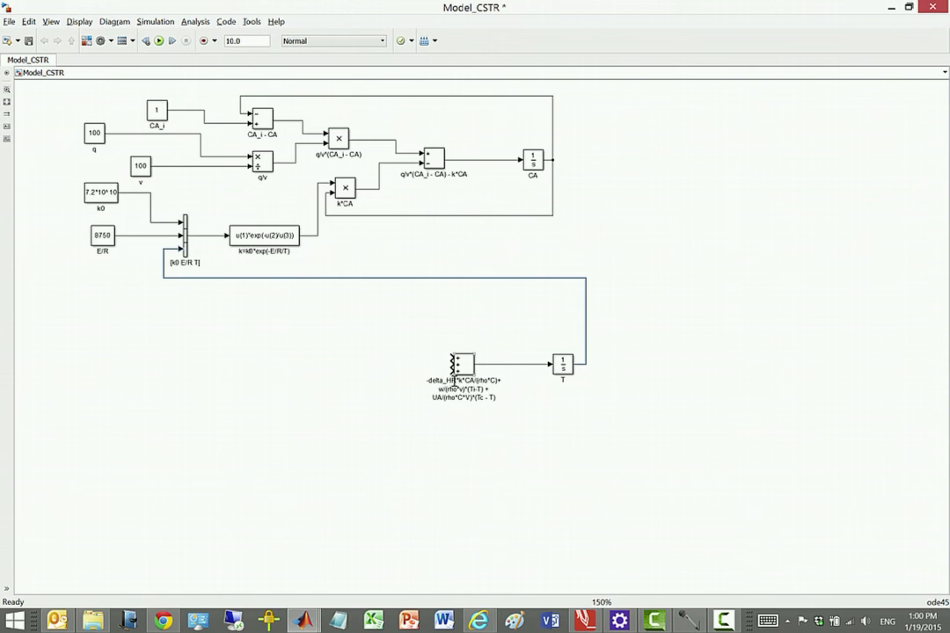
left_click(477, 381)
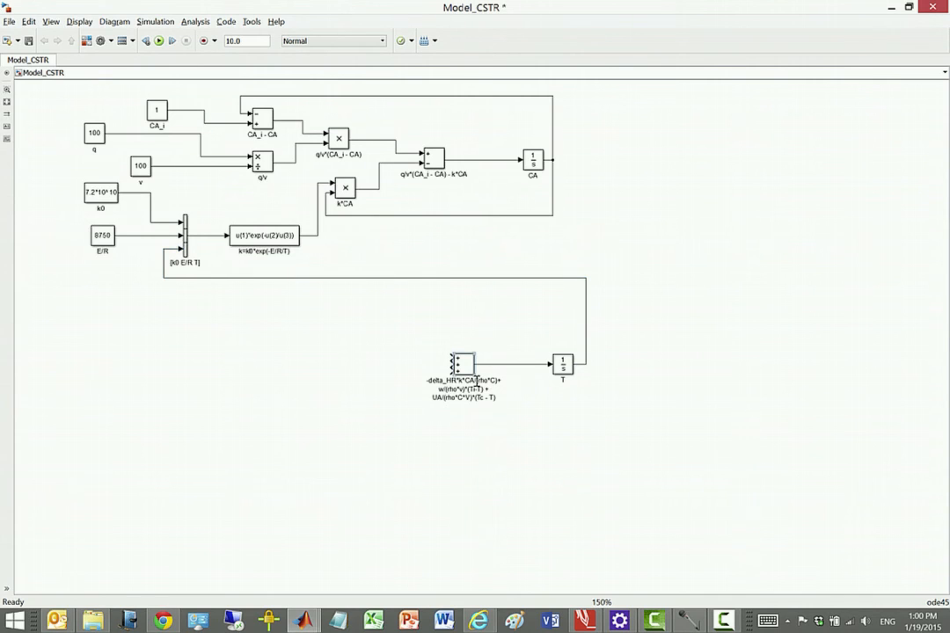
left_click_drag(474, 379, 433, 377)
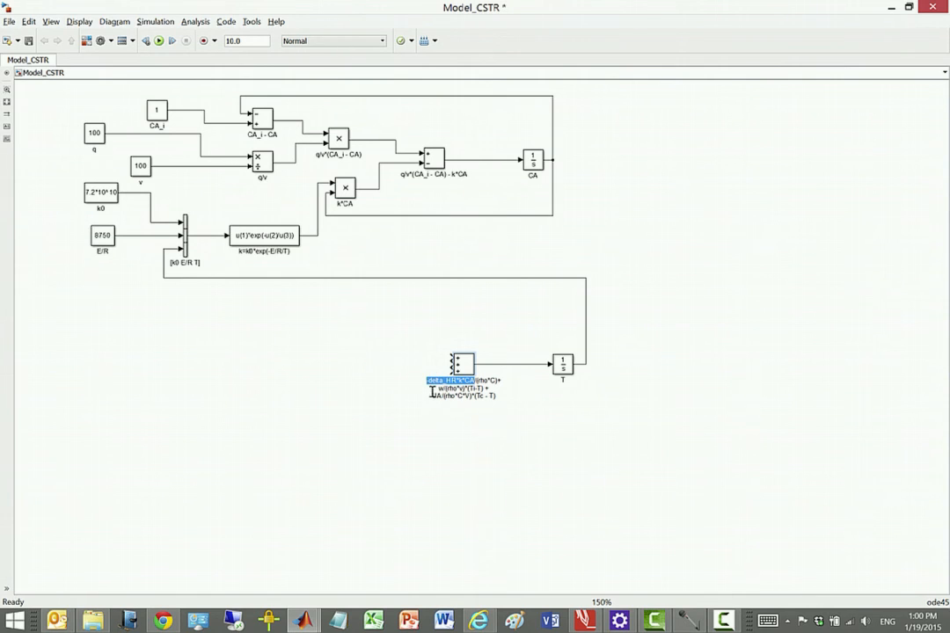
left_click(419, 333)
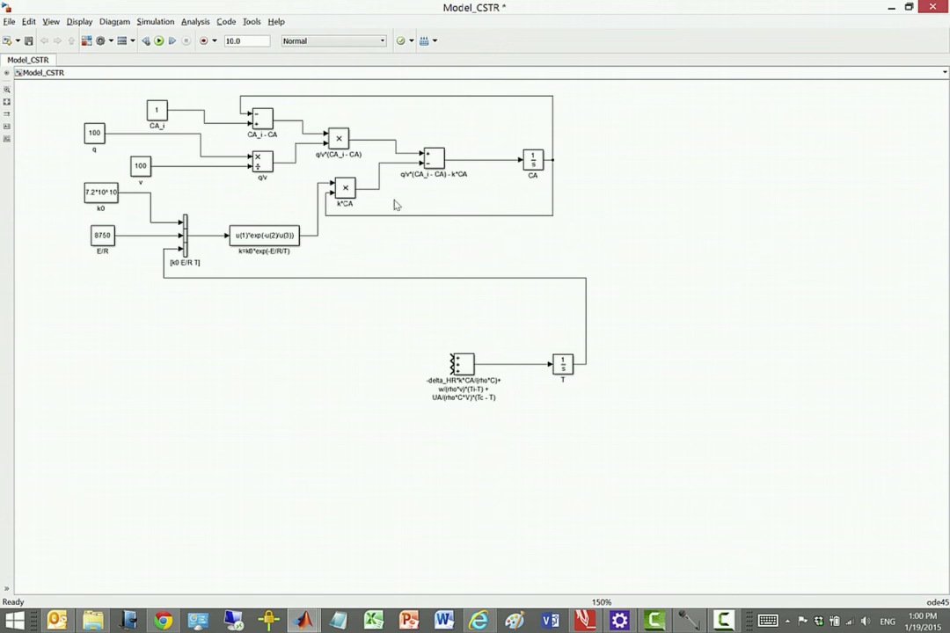
Duplicate the q/v divide block as -delta_HR*k*CA/(rho*C) and connect its output to the three-input sum's first input
left_click_drag(266, 162, 332, 322)
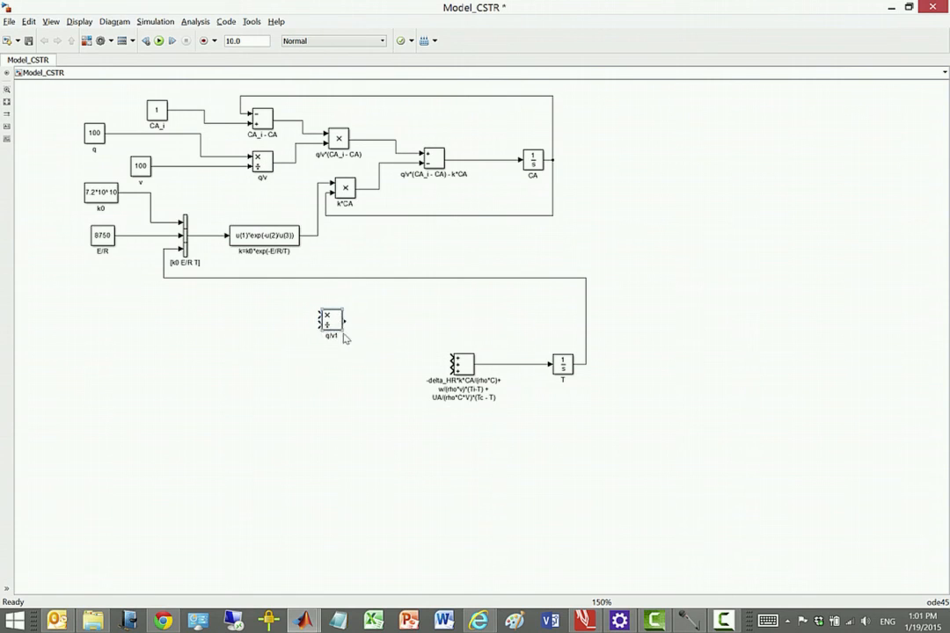
left_click(431, 384)
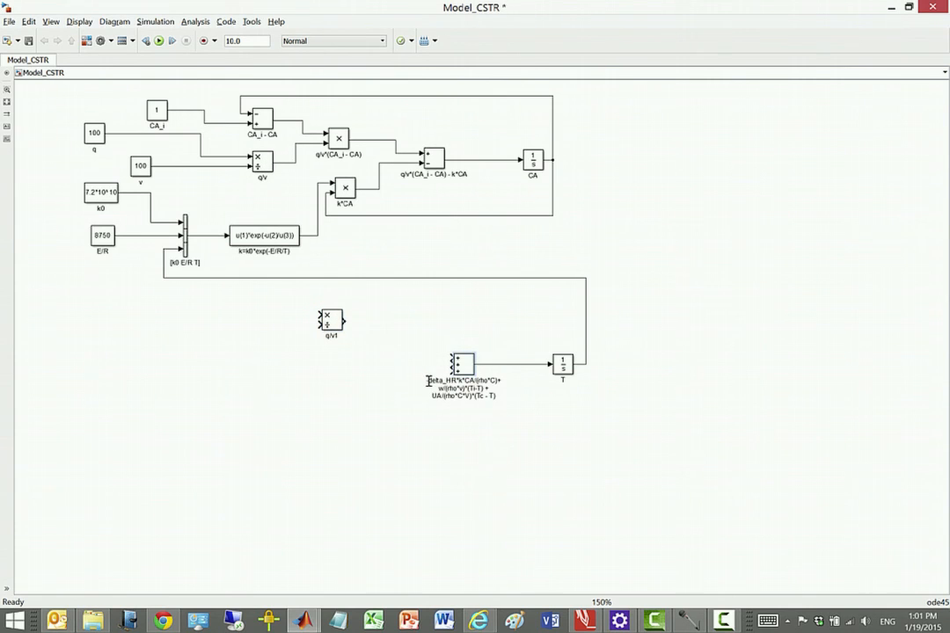
left_click_drag(426, 382, 498, 383)
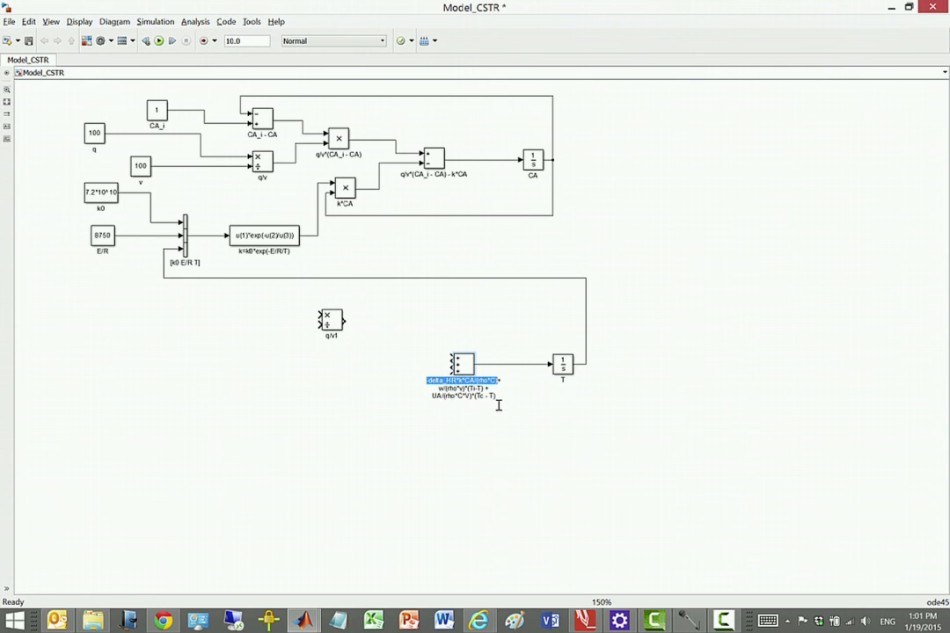
left_click(329, 336)
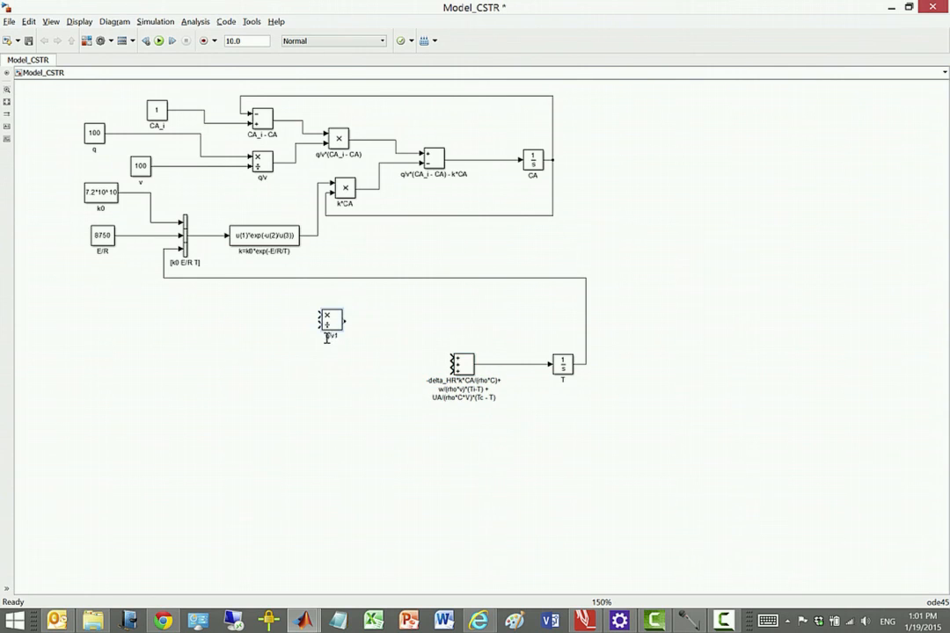
left_click_drag(327, 337, 340, 337)
type("-delta_HR*k*CA/(rho*C)")
left_click_drag(347, 324, 451, 359)
left_click_drag(335, 324, 348, 325)
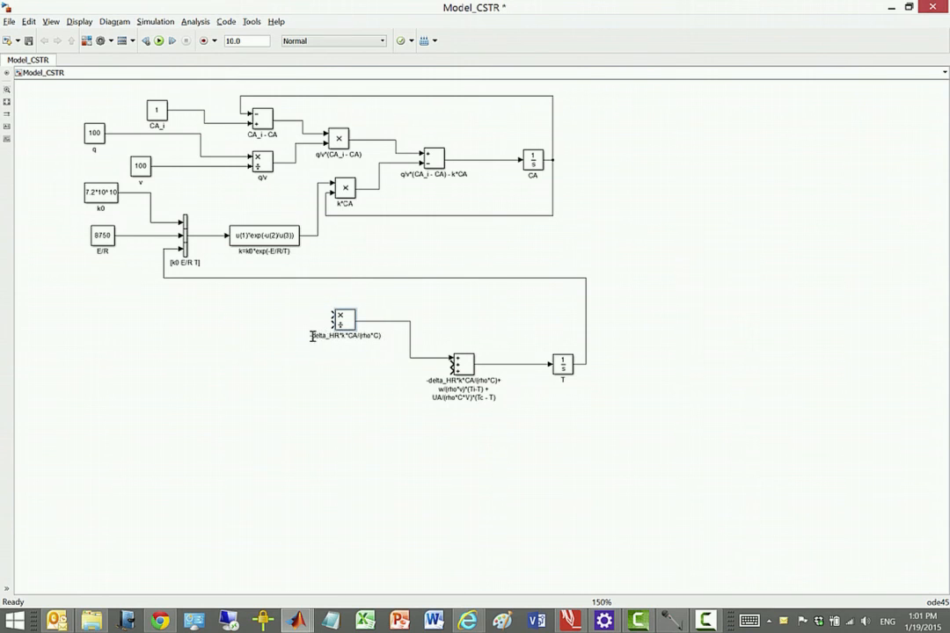
Duplicate the q/v*(CA_i - CA) product block beside the new divide block and name the copy -delta_HR*k*CA
left_click(315, 336)
left_click(361, 336)
left_click_drag(358, 337, 312, 334)
left_click(354, 396)
left_click_drag(339, 143, 259, 306)
left_click(266, 316)
left_click_drag(246, 317, 289, 317)
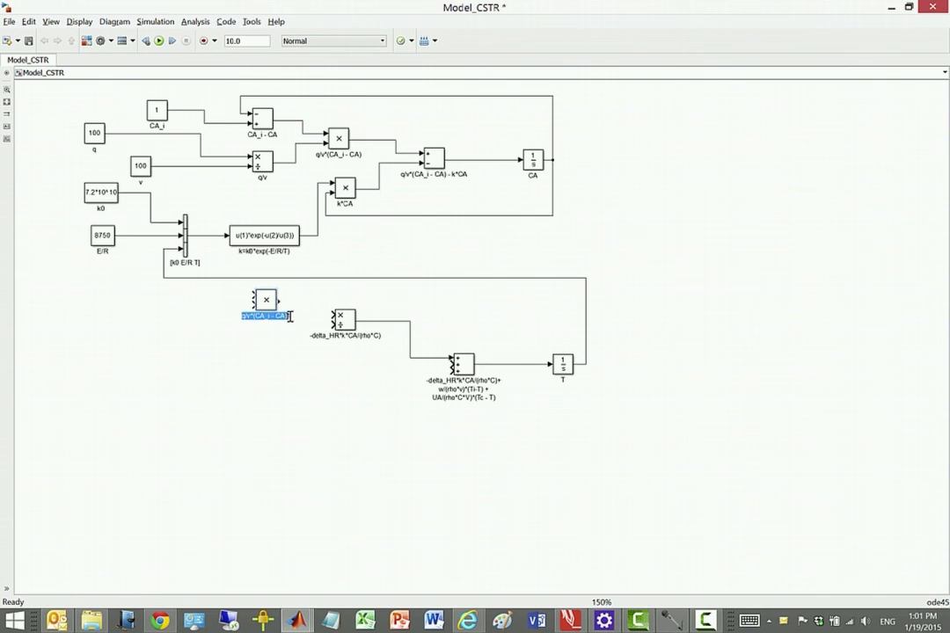
type("-delta_HR*k*CA")
Set the number of inputs of the -delta_HR*k*CA product block to 3
left_click(268, 302)
double_click(266, 301)
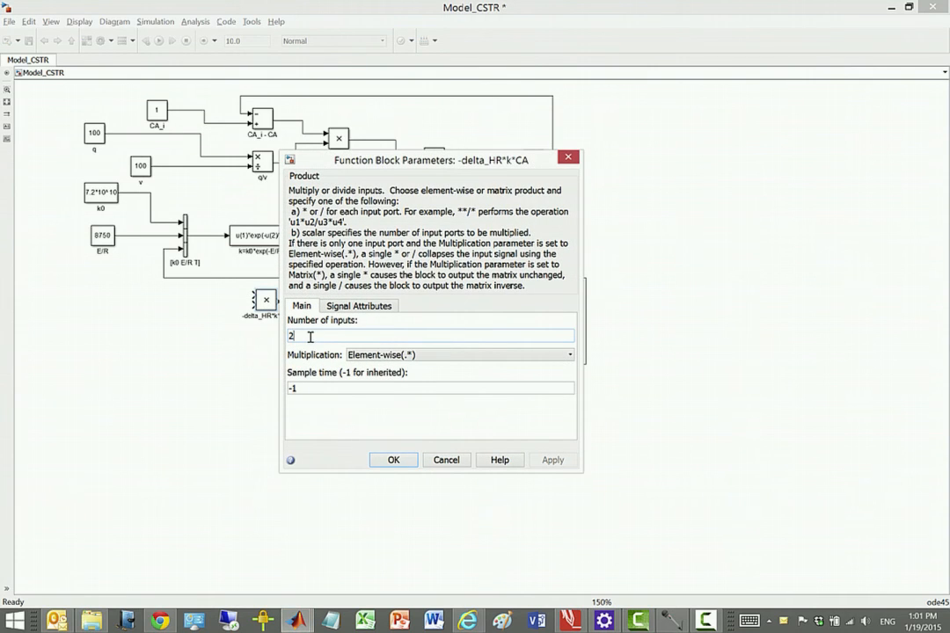
left_click_drag(294, 337, 289, 336)
type("3")
left_click(393, 460)
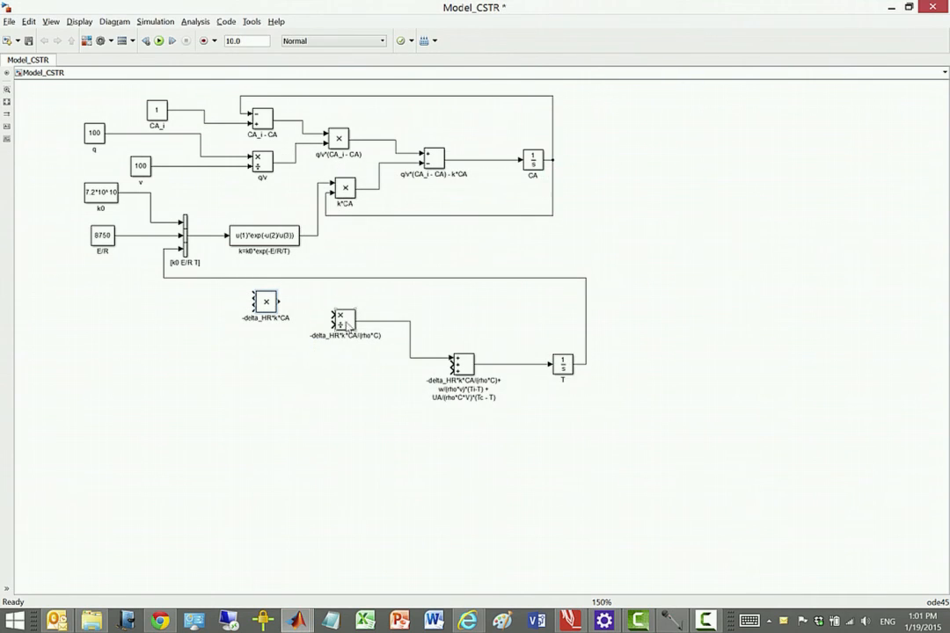
Move the -delta_HR*k*CA/(rho*C) divide block and the -delta_HR*k*CA product block closer to the three-input sum
left_click_drag(347, 325, 379, 329)
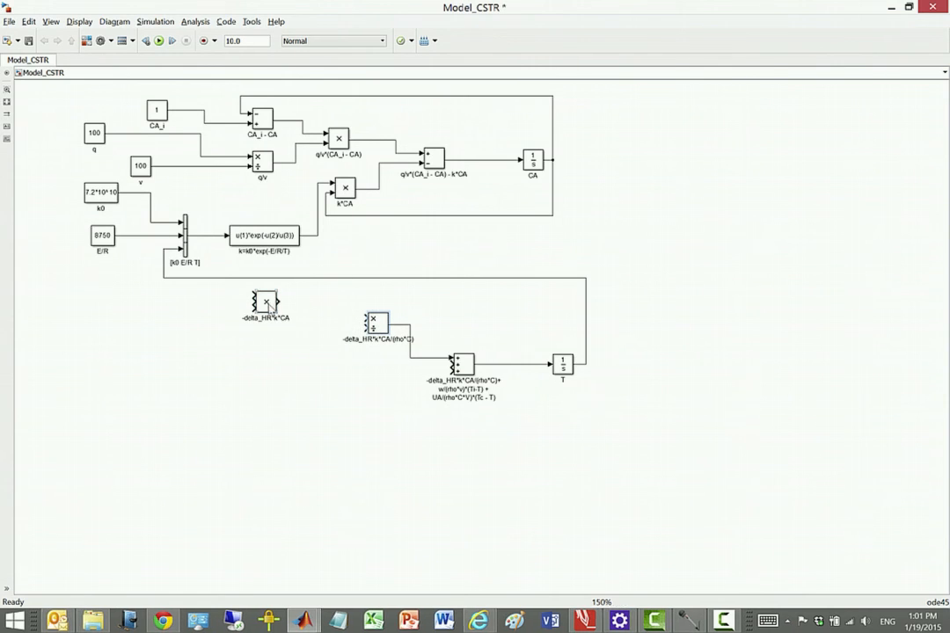
left_click_drag(270, 307, 341, 302)
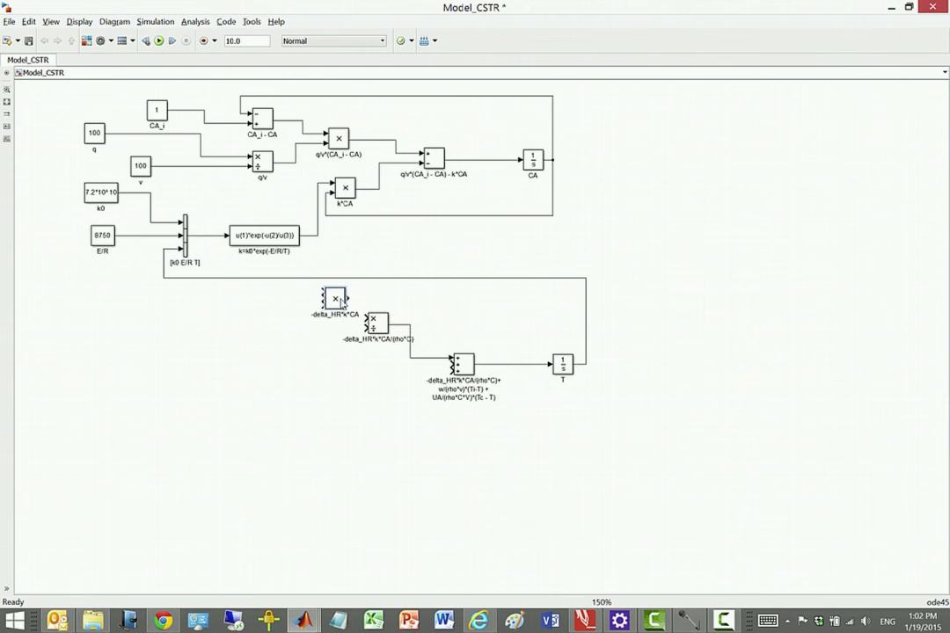
left_click(313, 341)
left_click_drag(319, 281, 316, 236)
left_click(317, 268)
key("Delete")
Branch the CA feedback and k signals into the -delta_HR*k*CA product's first and second inputs, and save the model
left_click_drag(323, 293, 347, 215)
left_click(532, 175)
left_click_drag(320, 301, 314, 236)
left_click(335, 315)
left_click(29, 41)
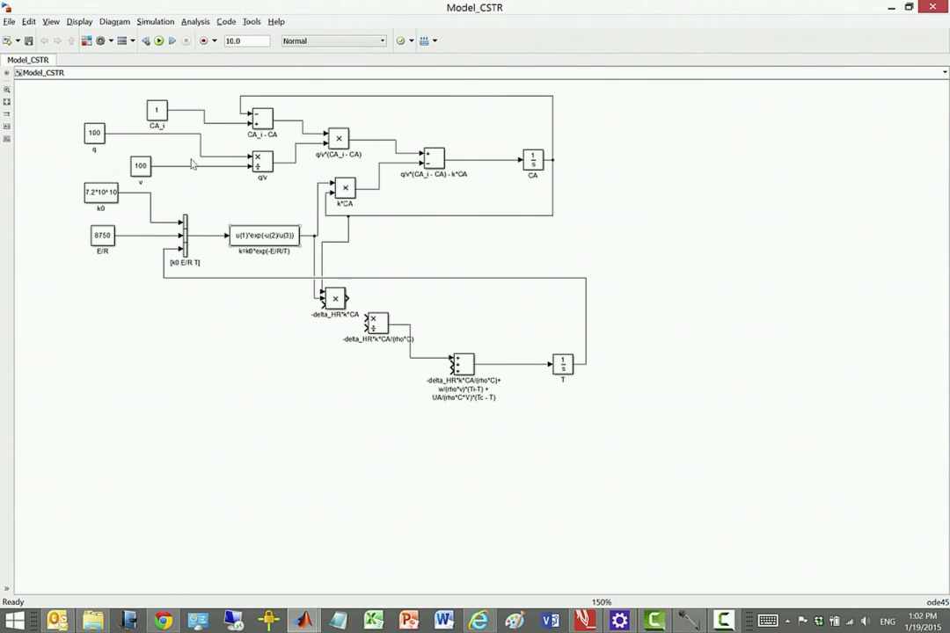
Add a Constant block from the Sources library and connect it to the third input of the -delta_HR*k*CA product
left_click(101, 42)
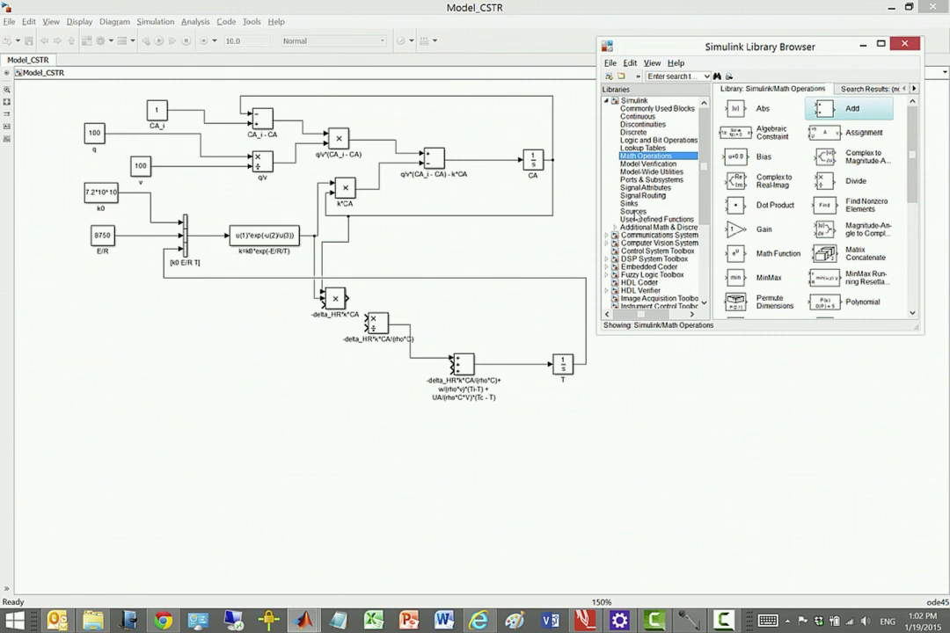
left_click(667, 212)
left_click(823, 132)
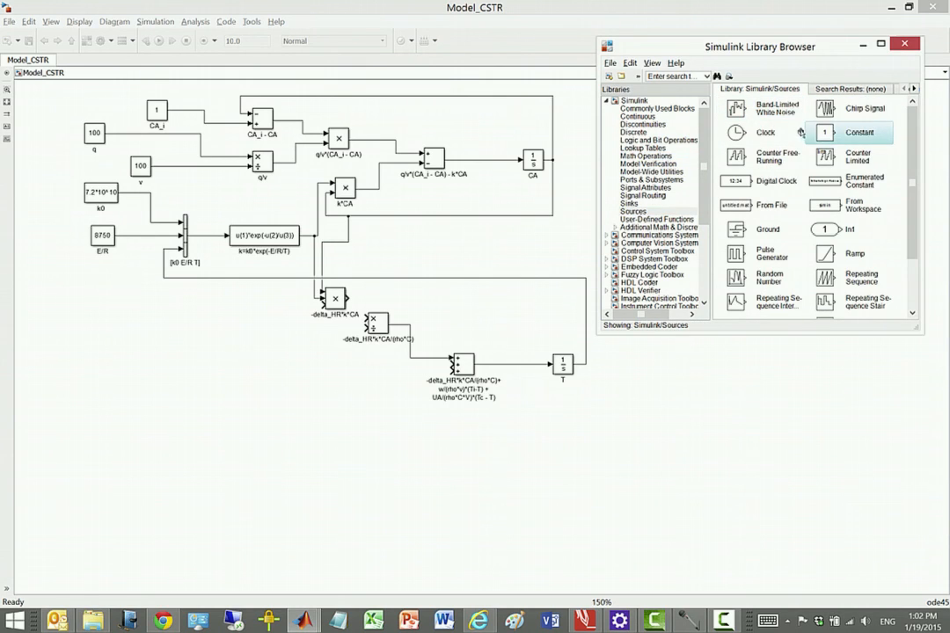
mouse_move(275, 287)
left_mouse_down()
mouse_move(134, 316)
mouse_move(145, 295)
mouse_move(195, 321)
mouse_move(214, 310)
mouse_move(320, 305)
left_mouse_up()
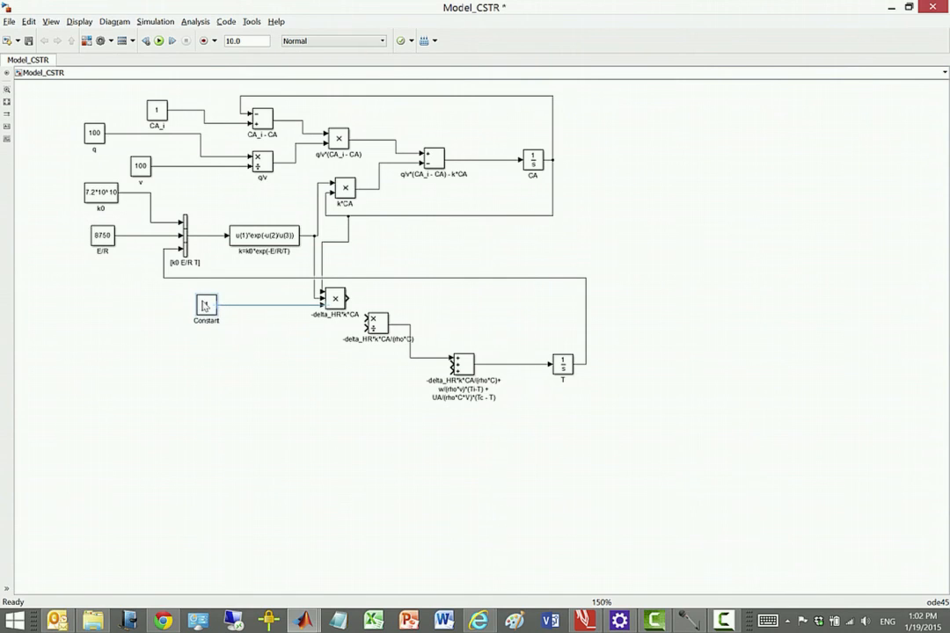
left_click_drag(191, 311, 210, 304)
Rename the new constant block as -delta_HR
double_click(211, 322)
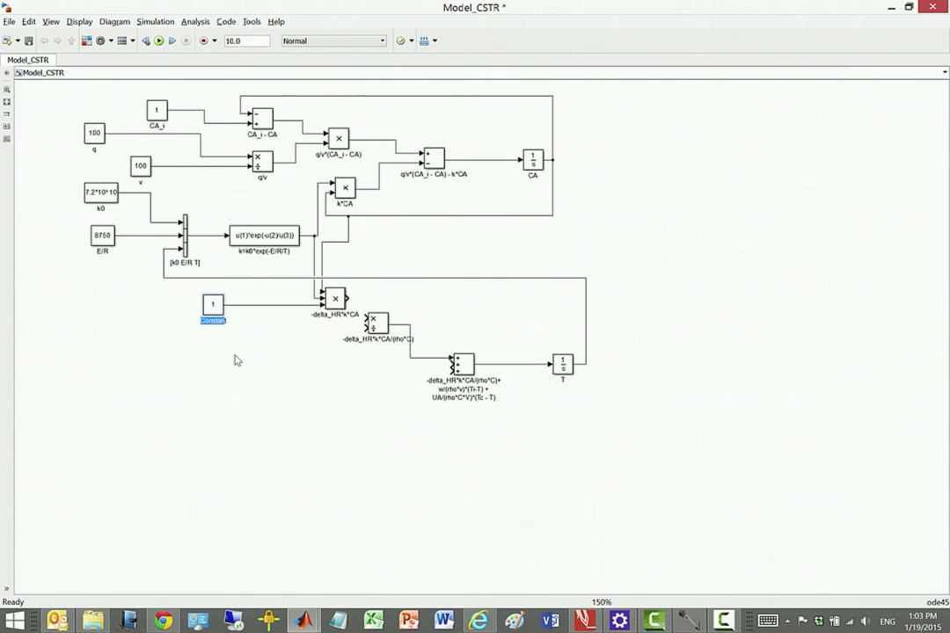
key("BackSpace")
type("-delta_HR")
Set the -delta_HR constant value to 5*10^4 and widen the block enough to display it
double_click(211, 305)
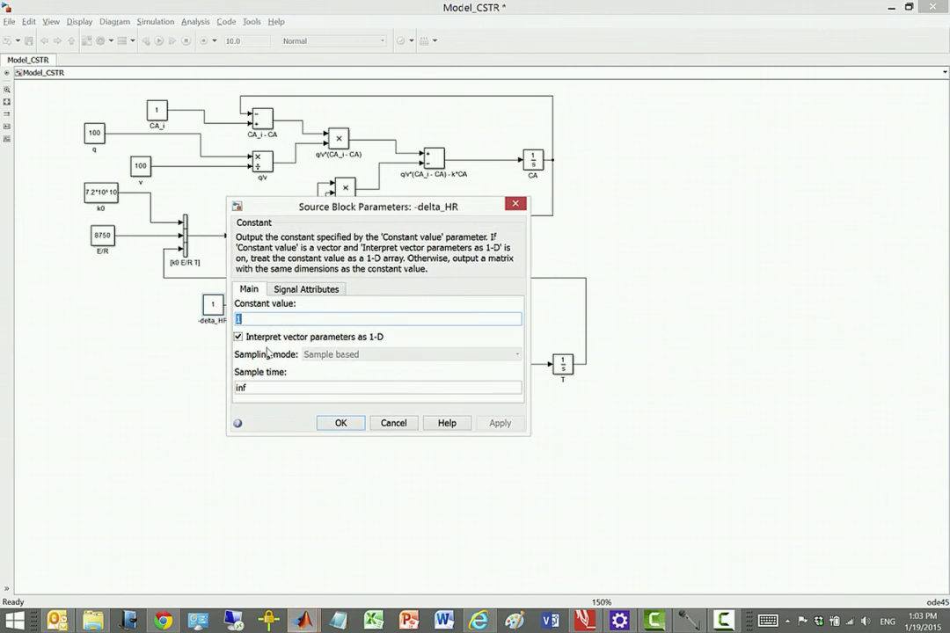
type("5*10^4")
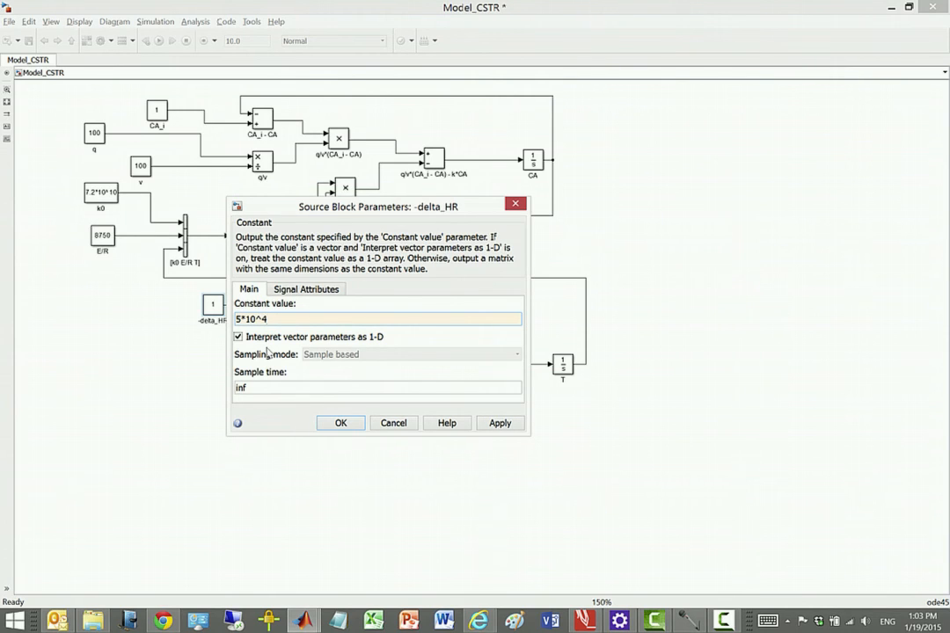
left_click(341, 423)
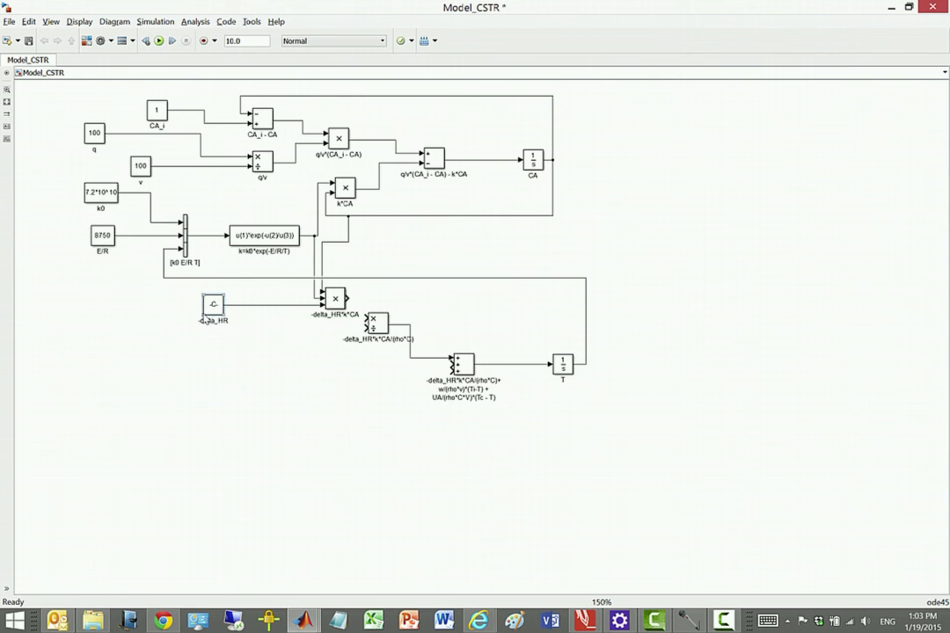
left_click_drag(202, 315, 193, 315)
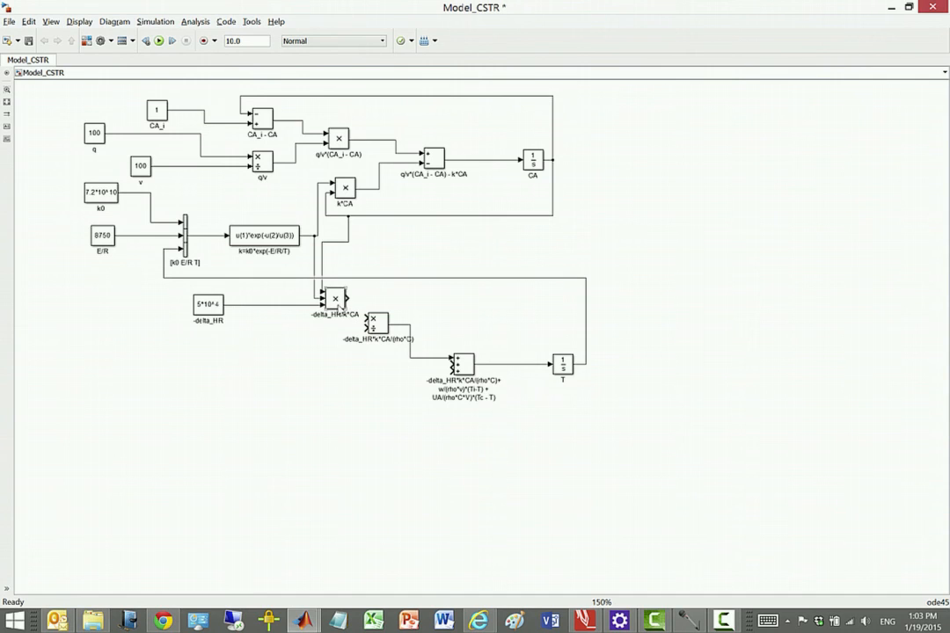
Reposition the -delta_HR*k*CA/(rho*C) divide block and connect the -delta_HR*k*CA product's output to its multiply input
left_click_drag(385, 326, 387, 329)
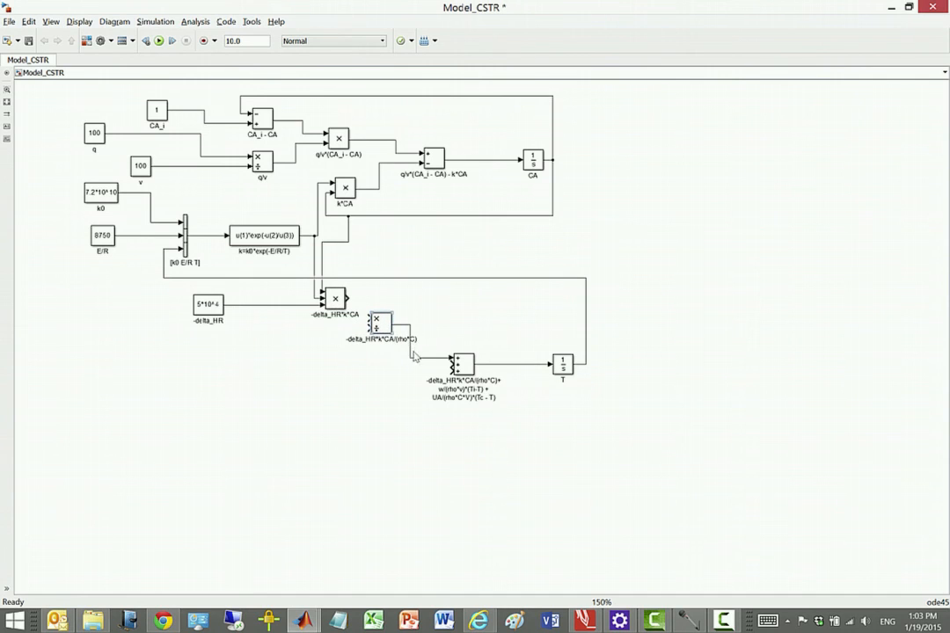
left_click_drag(387, 329, 435, 361)
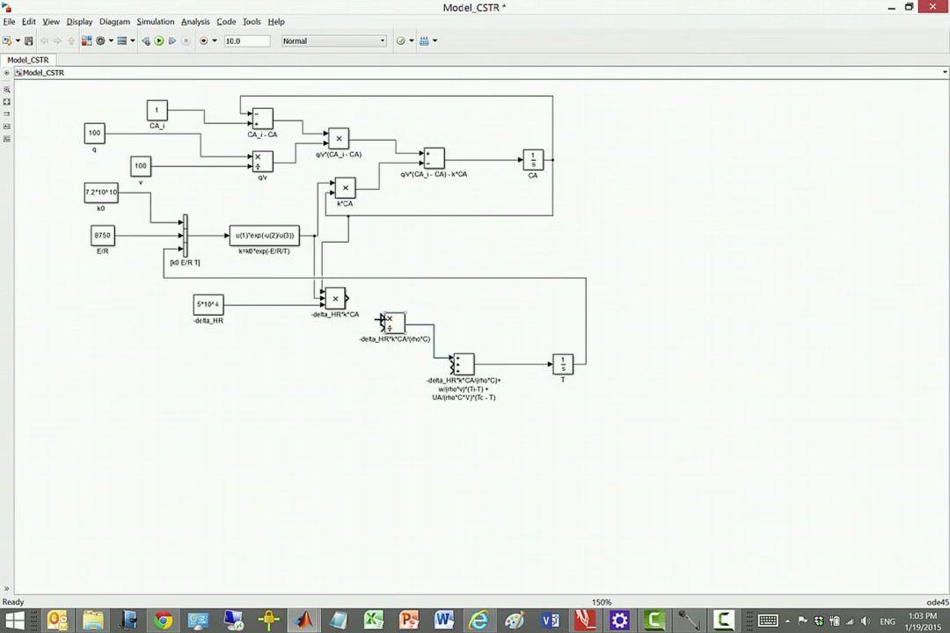
left_click(389, 327)
left_click_drag(380, 317, 348, 299)
Add a rho*C product block by copying the k*CA block, and connect it to the divide input of -delta_HR*k*CA/(rho*C)
left_click_drag(348, 190, 304, 342)
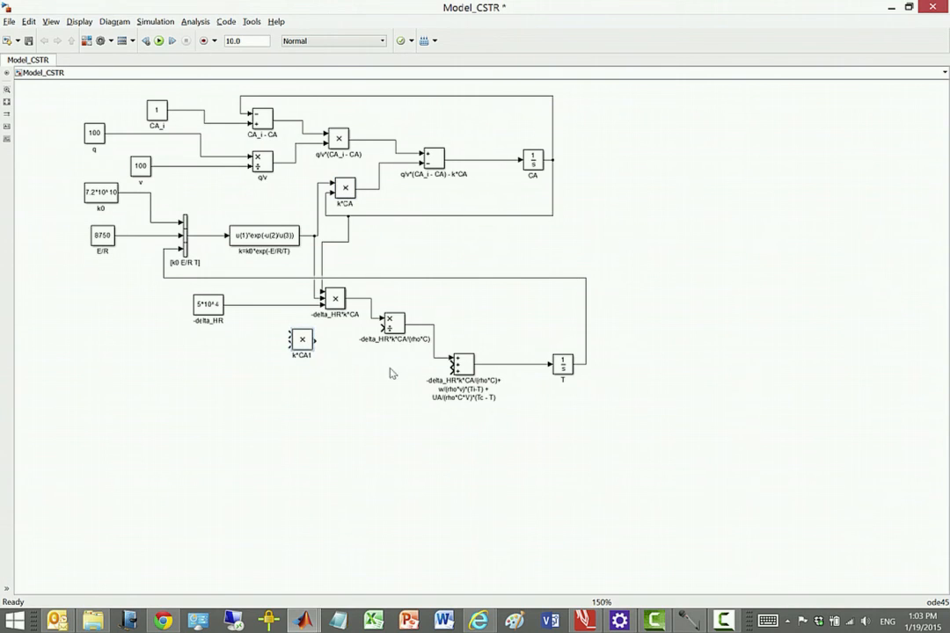
double_click(414, 340)
left_click(296, 356)
left_click_drag(295, 356, 304, 357)
double_click(306, 356)
key("BackSpace")
type("rho*C")
left_click_drag(316, 342, 383, 328)
left_click(313, 397)
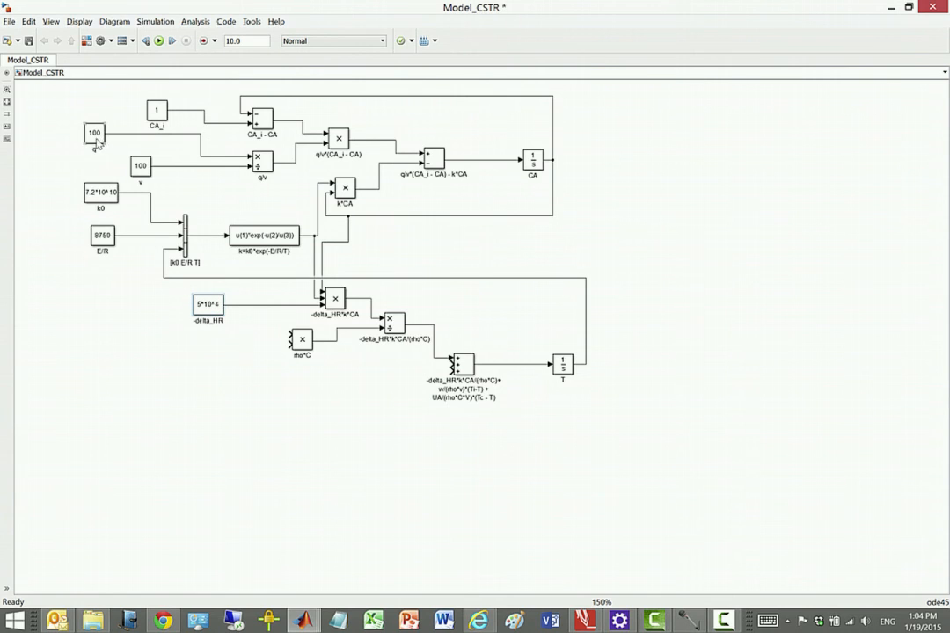
Duplicate the q constant below -delta_HR as rho and set its value to 1000
left_click_drag(97, 142, 179, 335)
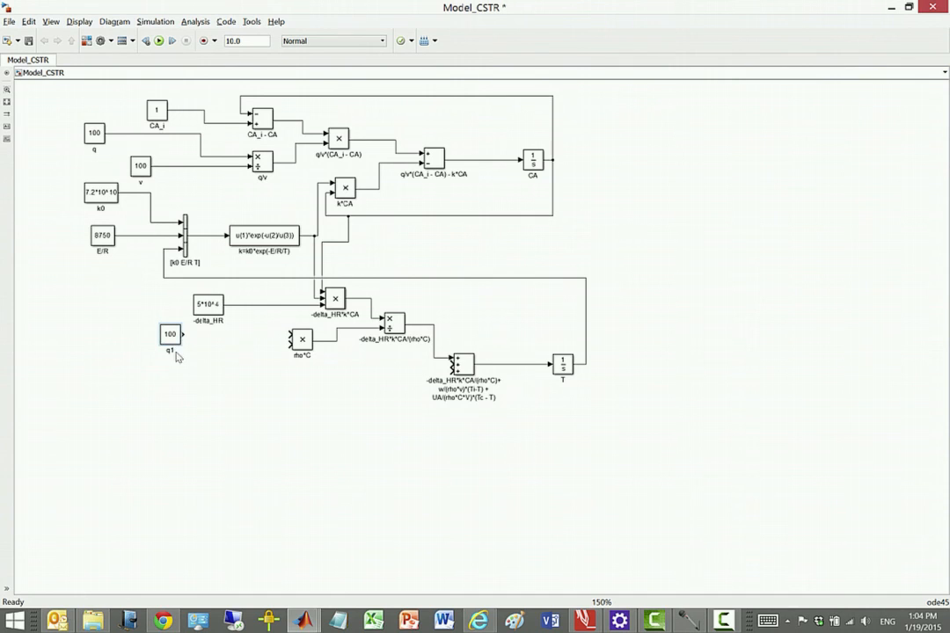
left_click(167, 349)
double_click(169, 349)
double_click(175, 338)
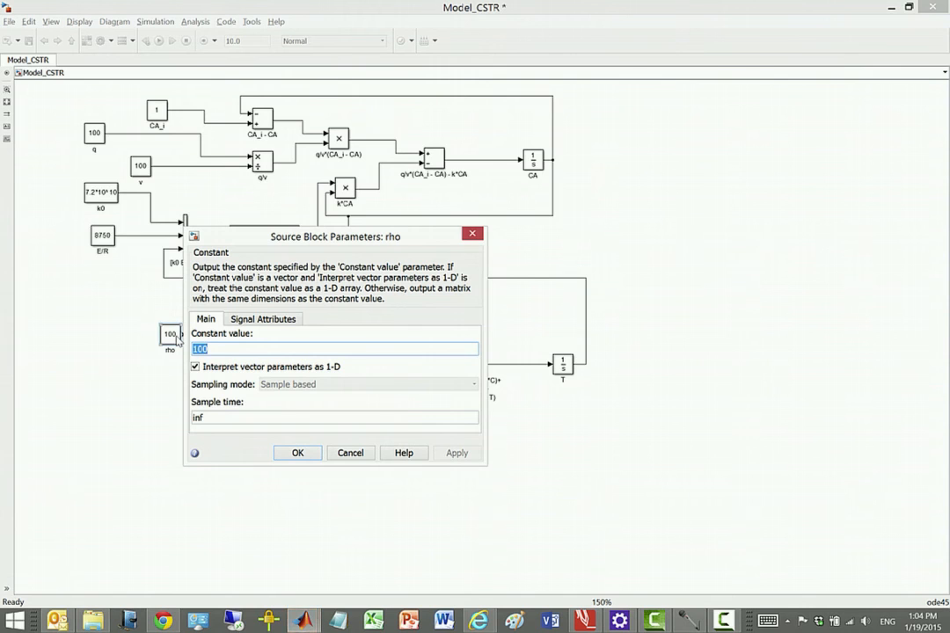
type("1000")
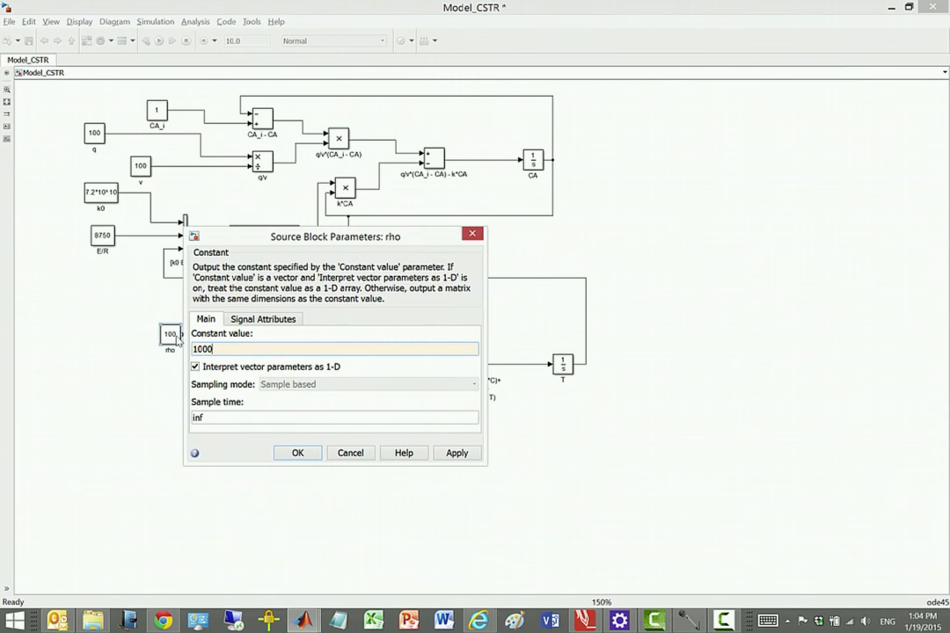
left_click(293, 452)
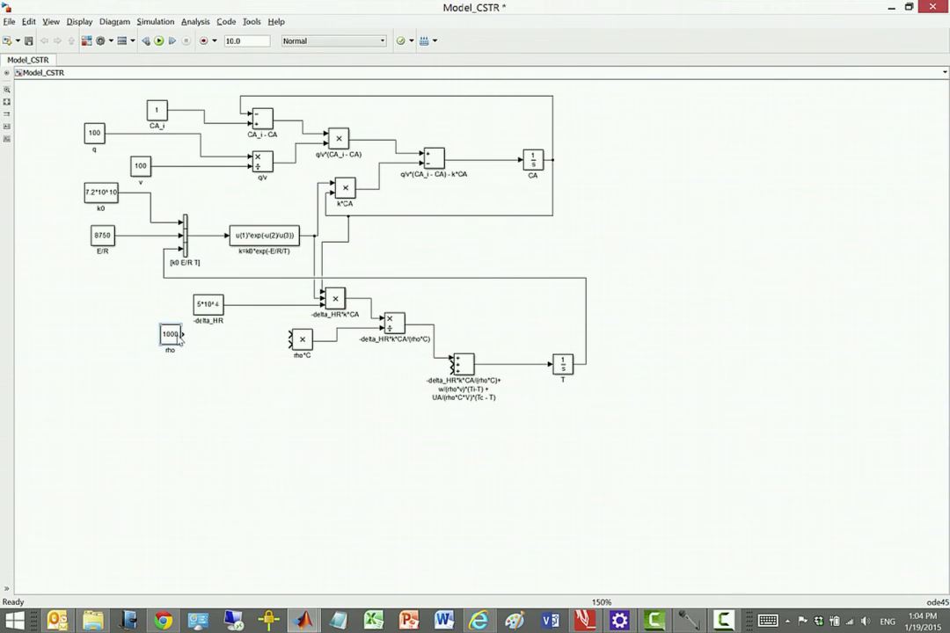
Duplicate the rho constant below itself as C and set its value to 0.239
left_click_drag(180, 340, 174, 371)
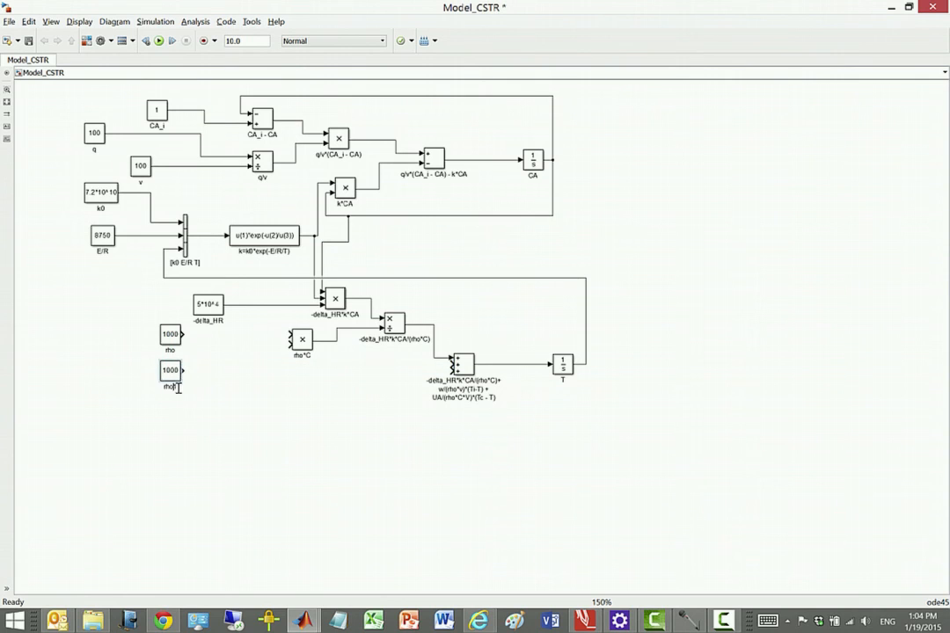
left_click(179, 387)
key("BackSpace")
key("Escape")
left_click(169, 374)
double_click(169, 374)
type("0.239")
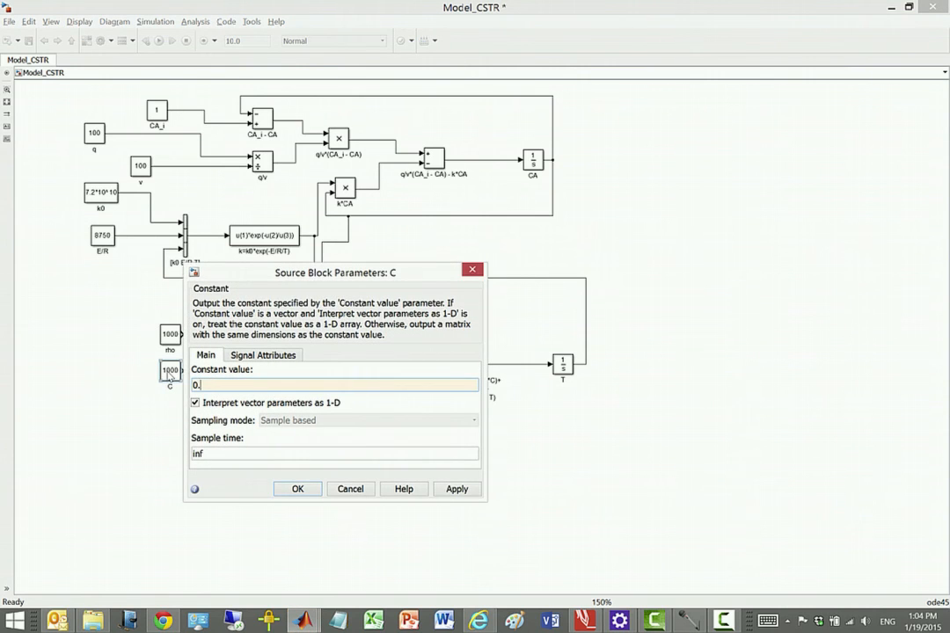
left_click(314, 494)
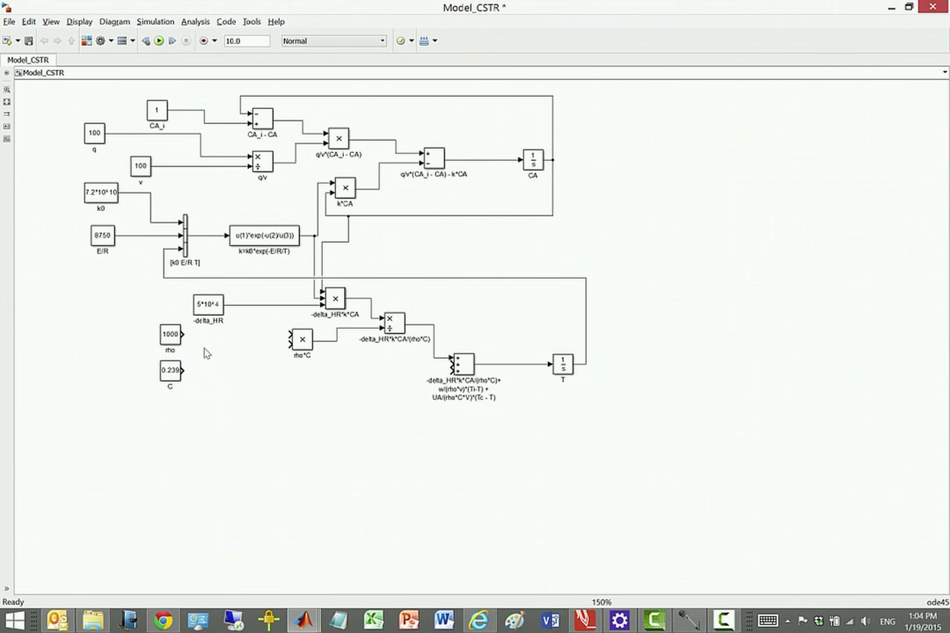
Connect the rho and C constants to the two rho*C product inputs, tidy their placement, and save the model
left_click_drag(186, 334, 292, 338)
left_click_drag(183, 371, 292, 344)
left_click_drag(169, 372, 106, 339)
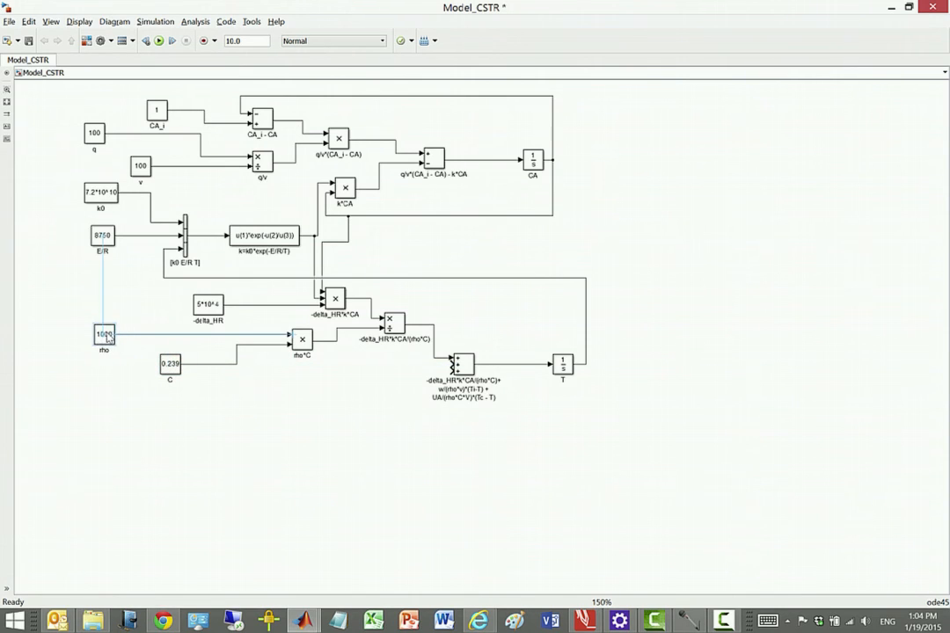
mouse_move(174, 368)
left_mouse_down()
mouse_move(172, 352)
mouse_move(173, 384)
mouse_move(173, 362)
left_mouse_up()
left_click(233, 381)
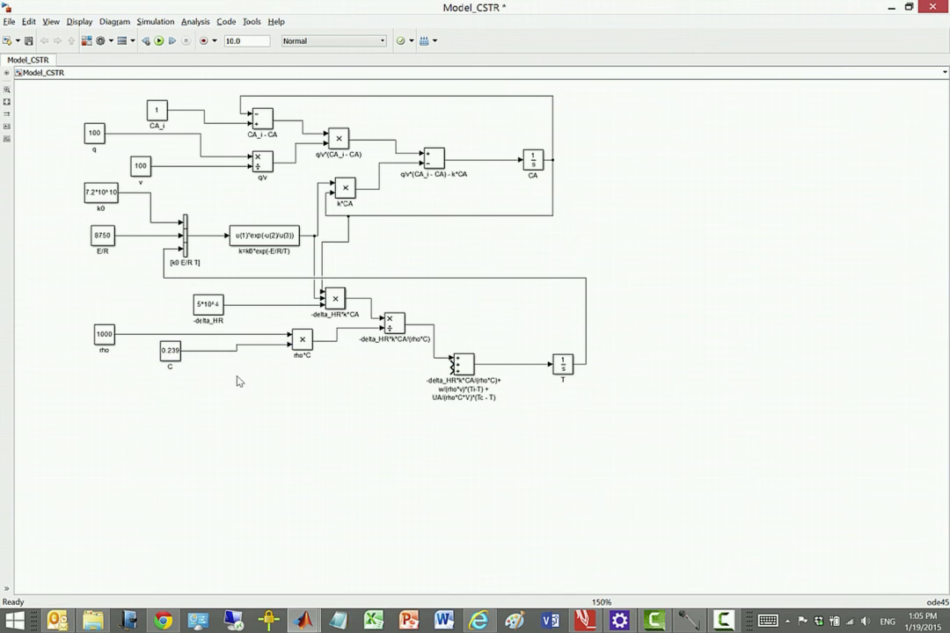
left_click(28, 40)
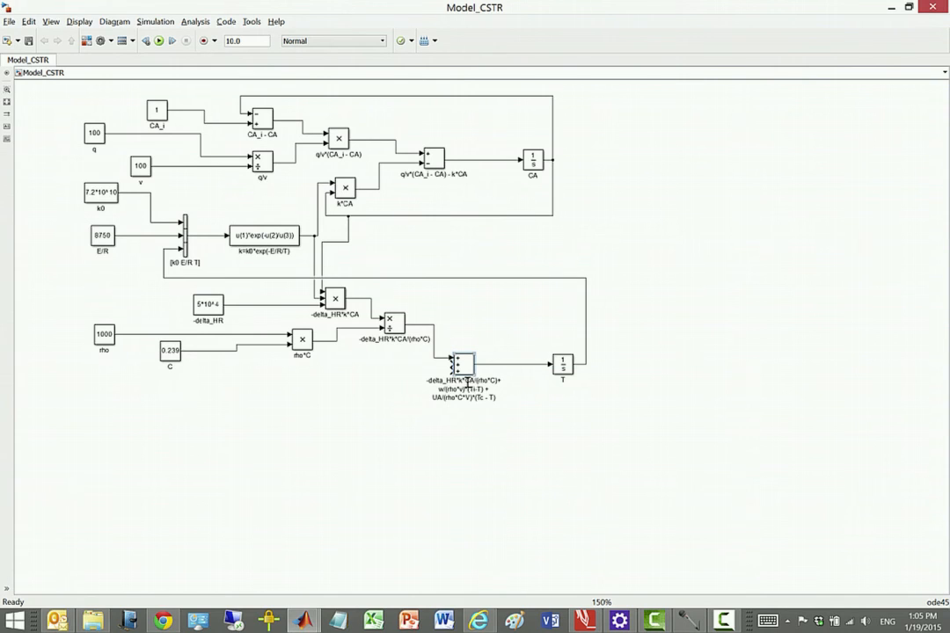
Duplicate the q/v*(CA_i - CA) product beside the three-input sum and rename it w/(rho*v)*(Ti-T), using the text from the sum's label
left_click(466, 389)
left_click_drag(466, 390, 439, 399)
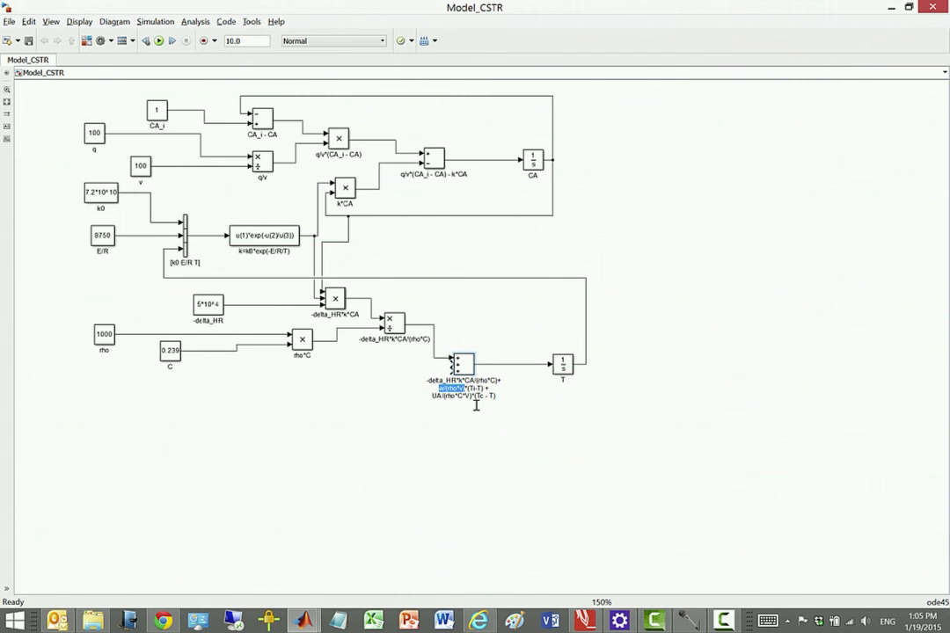
left_click(471, 428)
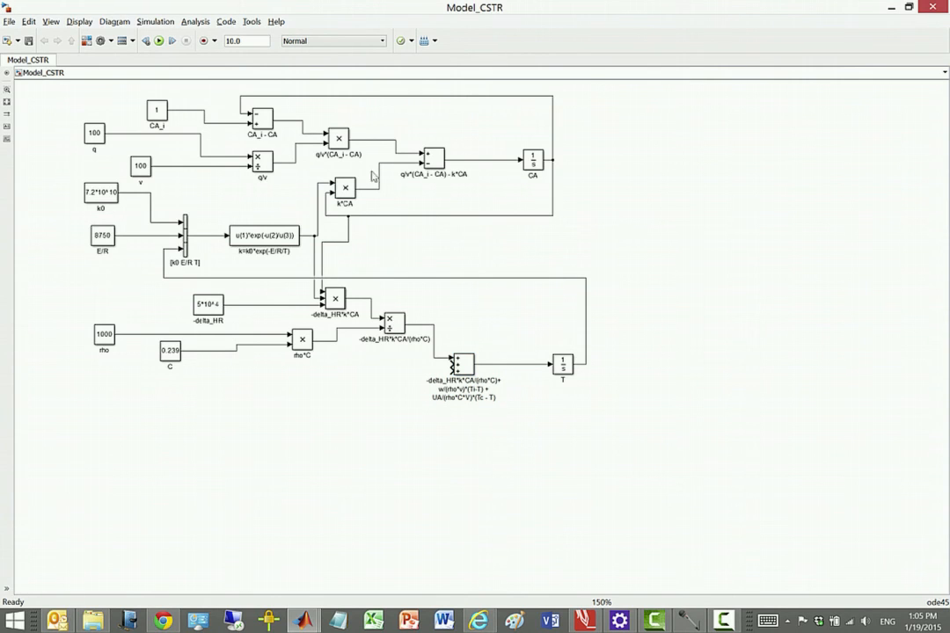
left_click_drag(338, 138, 377, 367)
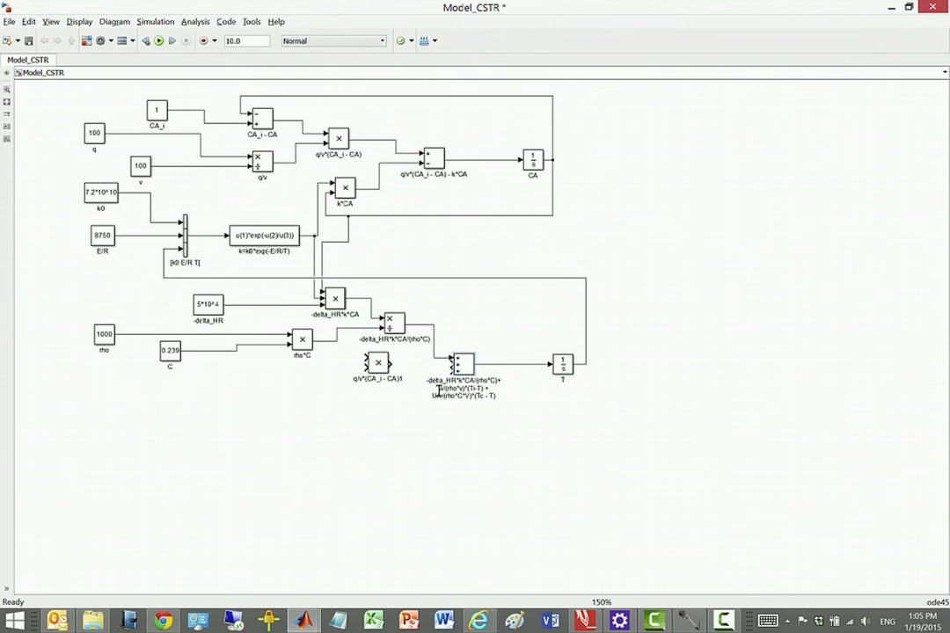
left_click_drag(439, 391, 486, 395)
left_click(377, 363)
left_click_drag(356, 378, 400, 380)
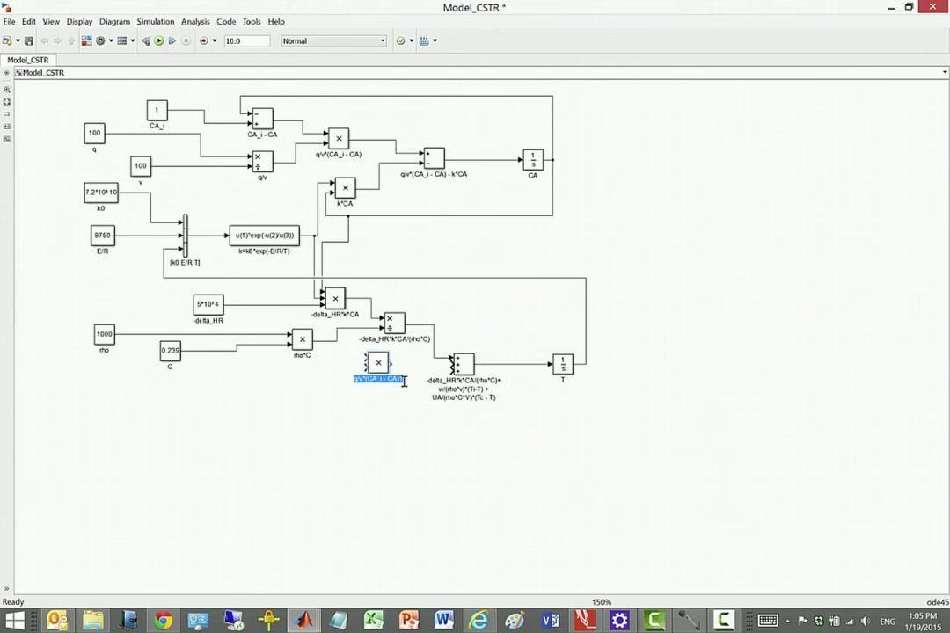
key("ctrl+v")
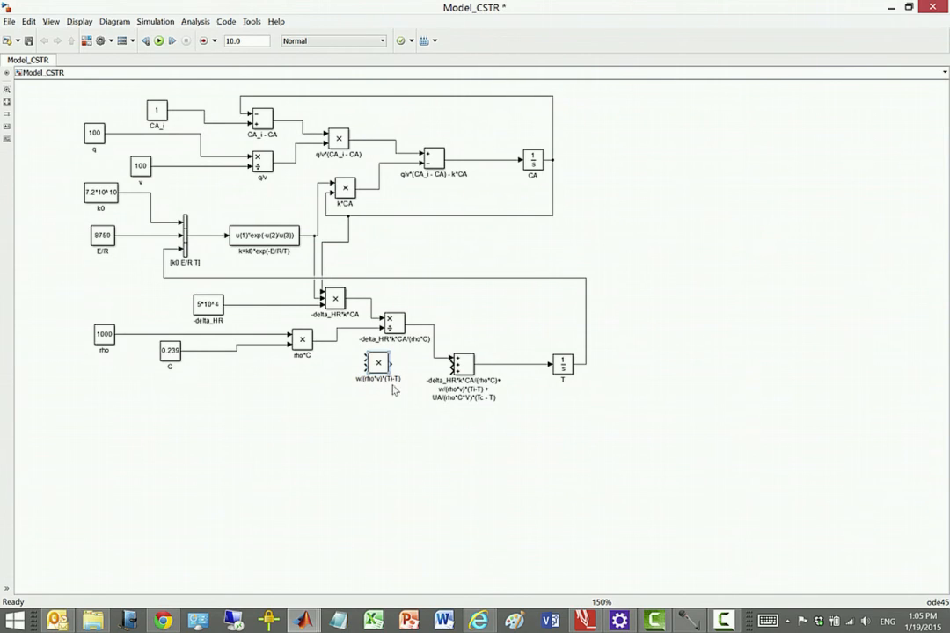
left_click_drag(378, 364, 378, 377)
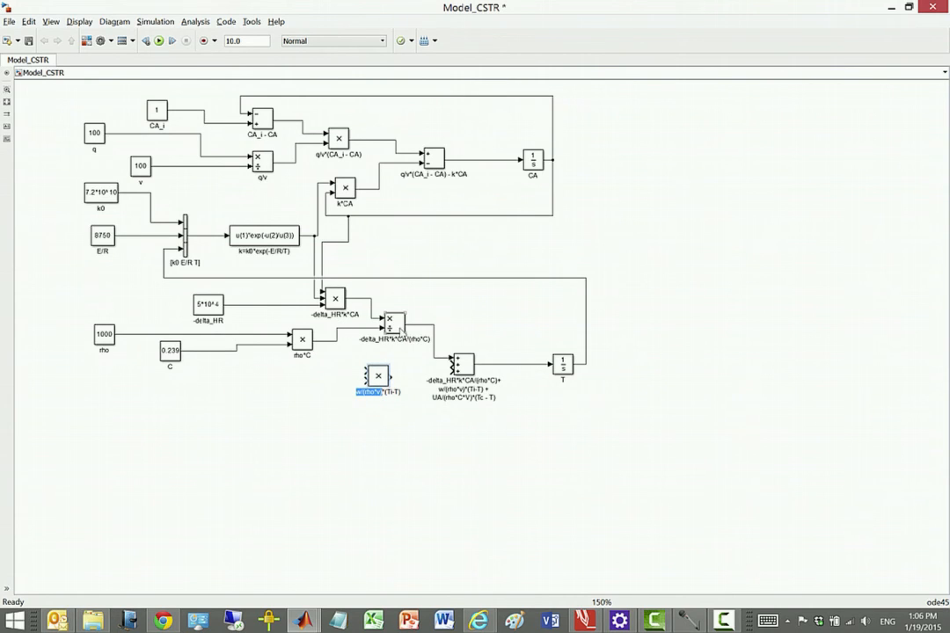
Duplicate the -delta_HR*k*CA/(rho*C) divide block before the w/(rho*v)*(Ti-T) product and rename it w/(rho*v)
left_click_drag(388, 331, 319, 392)
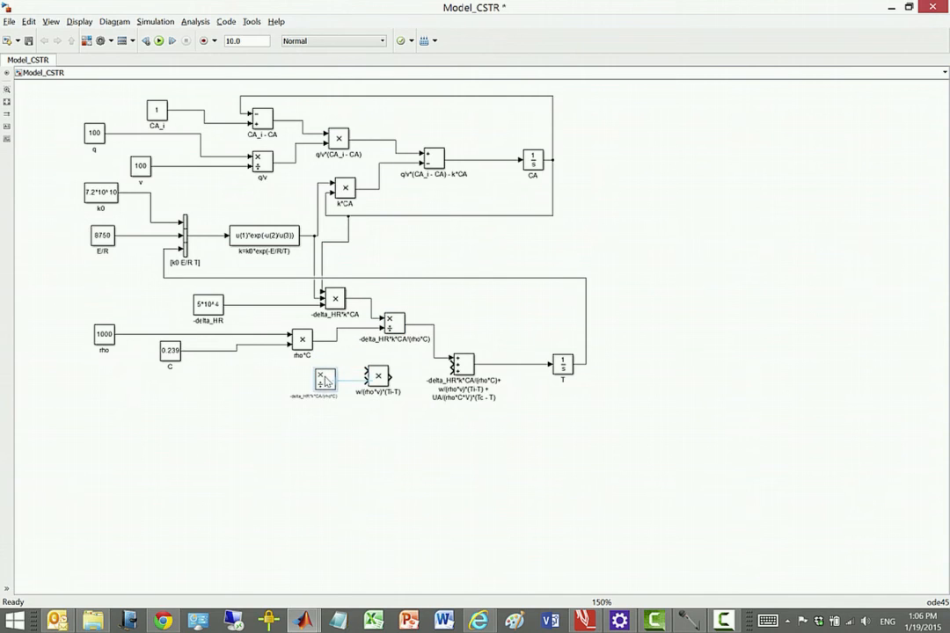
left_click_drag(376, 384, 377, 399)
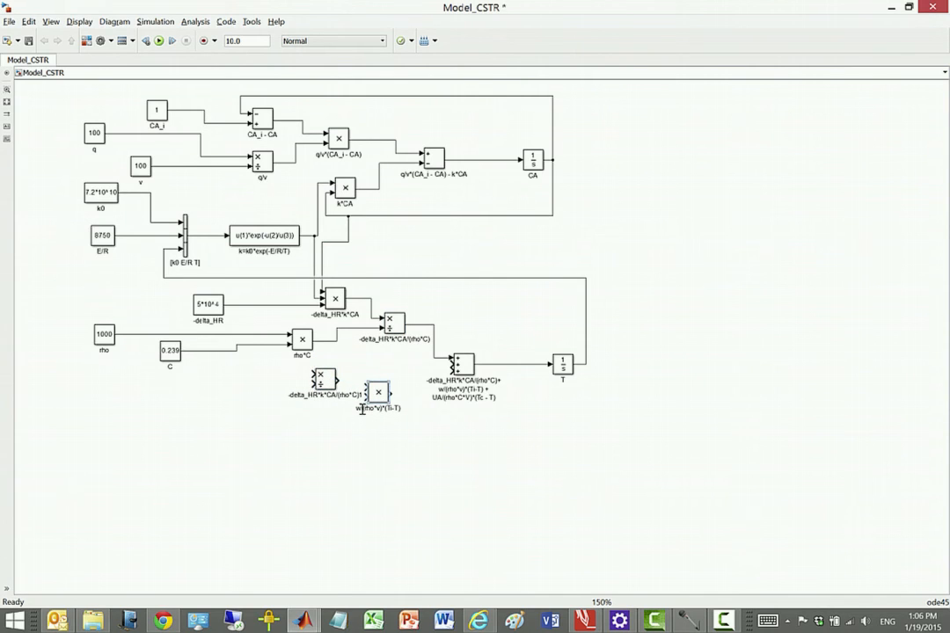
left_click(356, 413)
left_click(359, 407)
left_click_drag(358, 408, 380, 410)
left_click(322, 380)
mouse_move(290, 395)
left_mouse_down()
mouse_move(360, 395)
mouse_move(290, 395)
left_mouse_up()
left_click(360, 394)
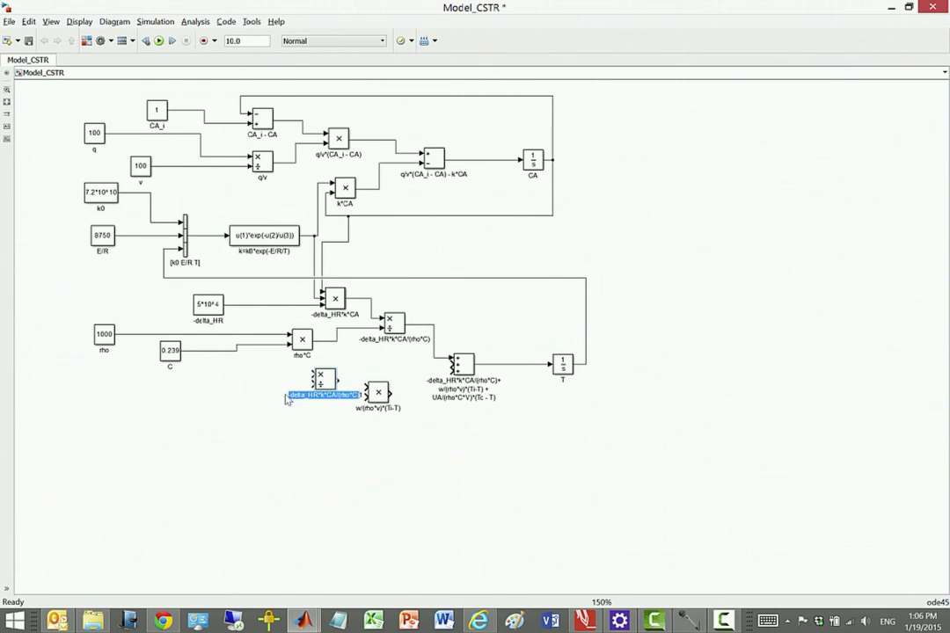
key("BackSpace")
type("w/(rho*v)")
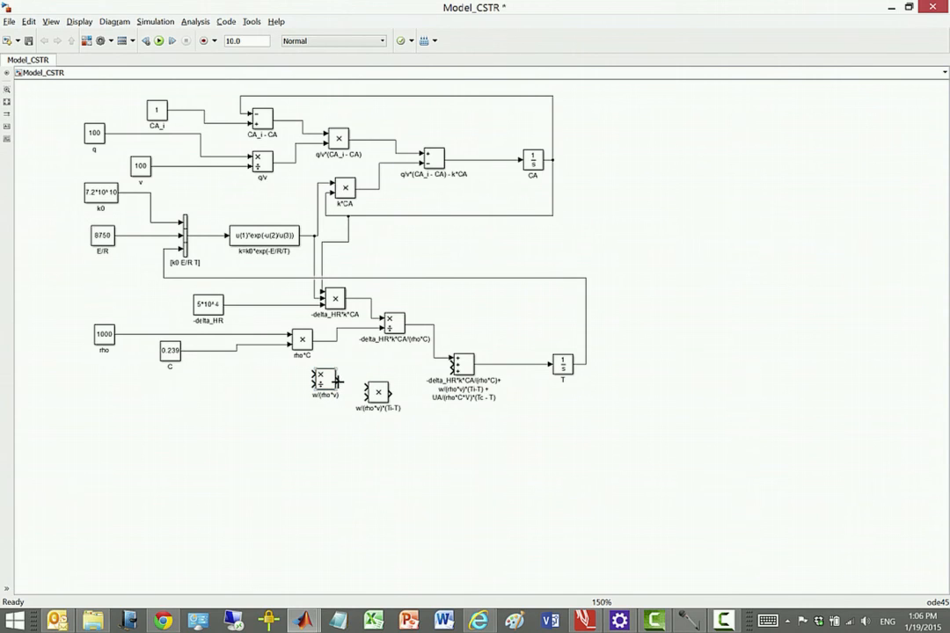
Connect w/(rho*v) to the first input of w/(rho*v)*(Ti-T), and that product's output to the sum's second input
left_click_drag(336, 380, 367, 388)
left_click_drag(394, 392, 452, 362)
left_click_drag(381, 397, 381, 389)
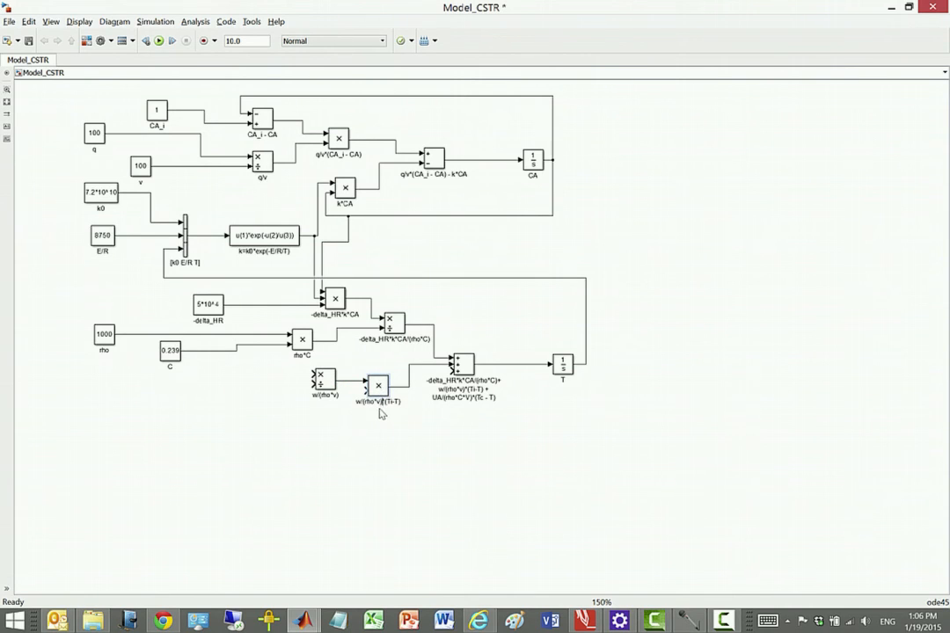
left_click_drag(380, 401, 357, 402)
left_click(322, 388)
Duplicate the rho*C product as rho*v, feeding the divide input of the w/(rho*v) block
left_click(303, 343)
left_click_drag(304, 341, 269, 398)
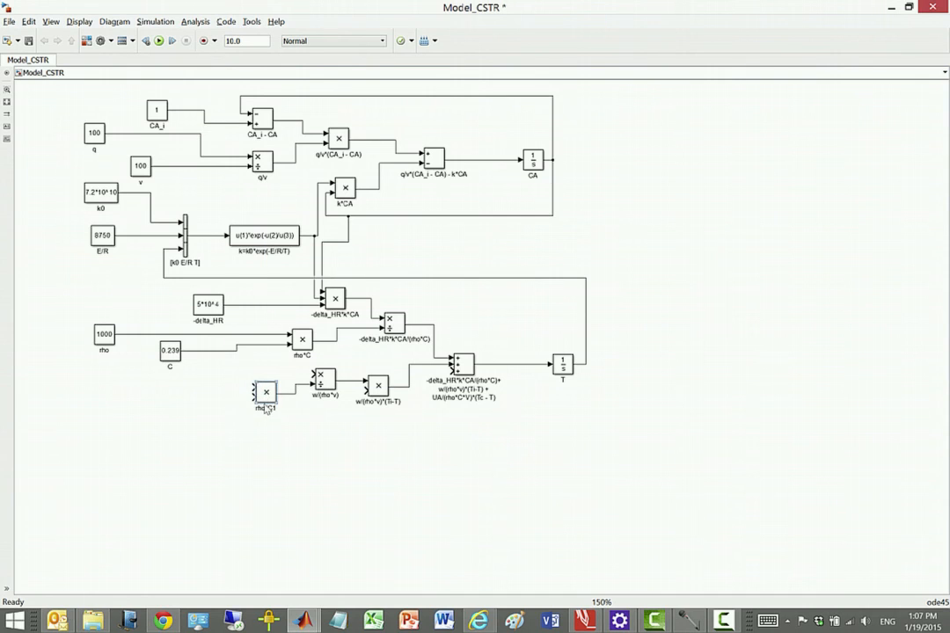
left_click(324, 395)
left_click_drag(330, 396, 337, 397)
left_click(264, 407)
left_click(274, 409)
key("BackSpace")
left_click_drag(275, 409, 256, 413)
type("rho*v")
left_click(304, 443)
Duplicate the C constant onto the multiply input of w/(rho*v) and rename it w = rho*q
left_click_drag(304, 373, 231, 374)
left_click_drag(180, 354, 221, 378)
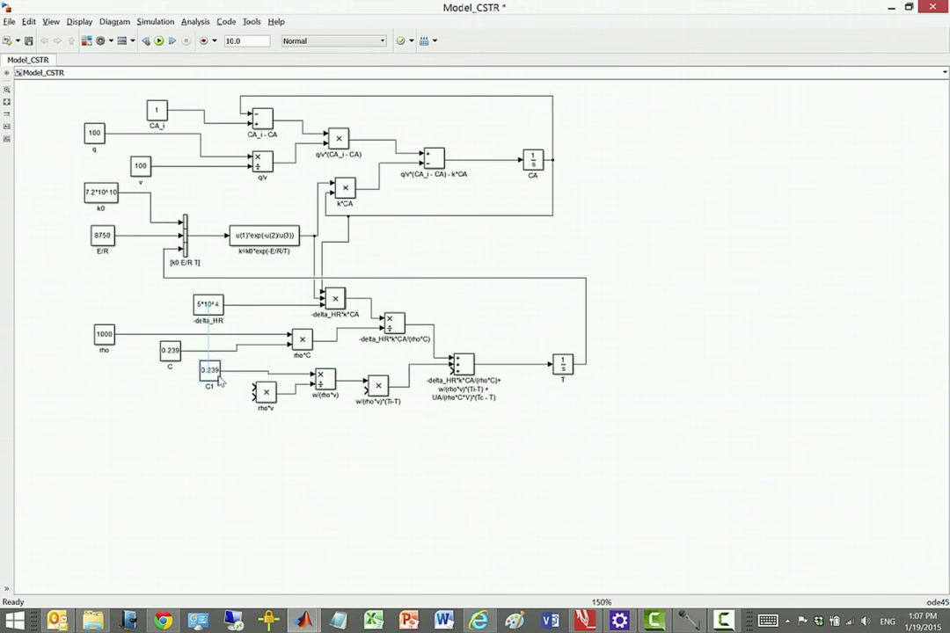
double_click(211, 373)
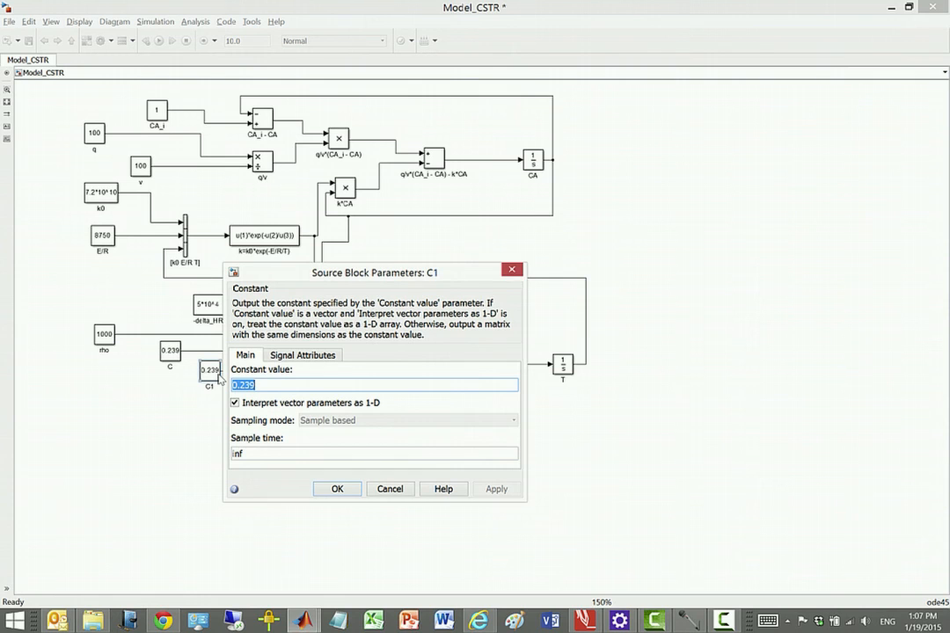
left_click(390, 489)
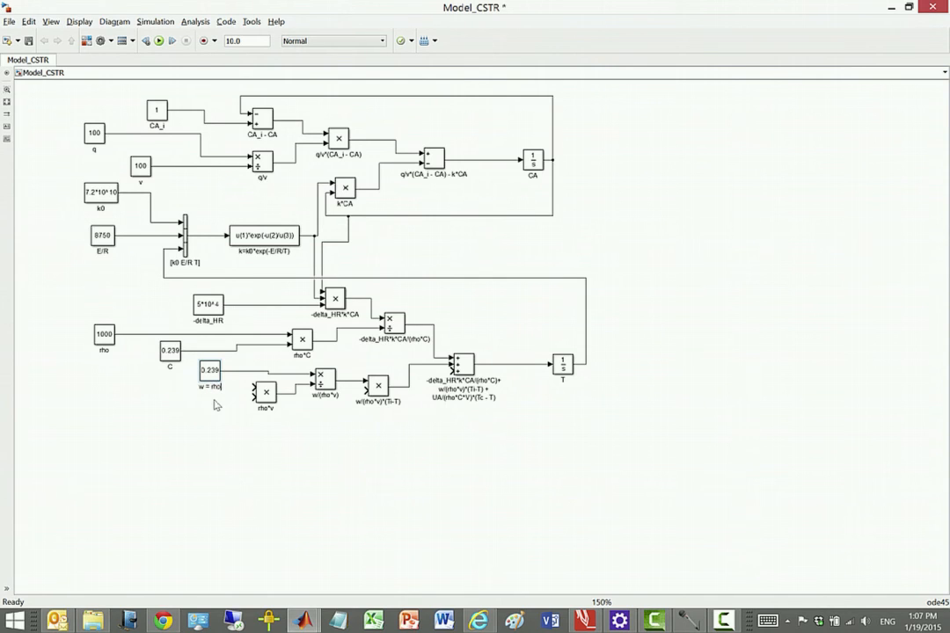
Set the w = rho*q constant value to 1000*100 and widen the block enough to display it
double_click(210, 371)
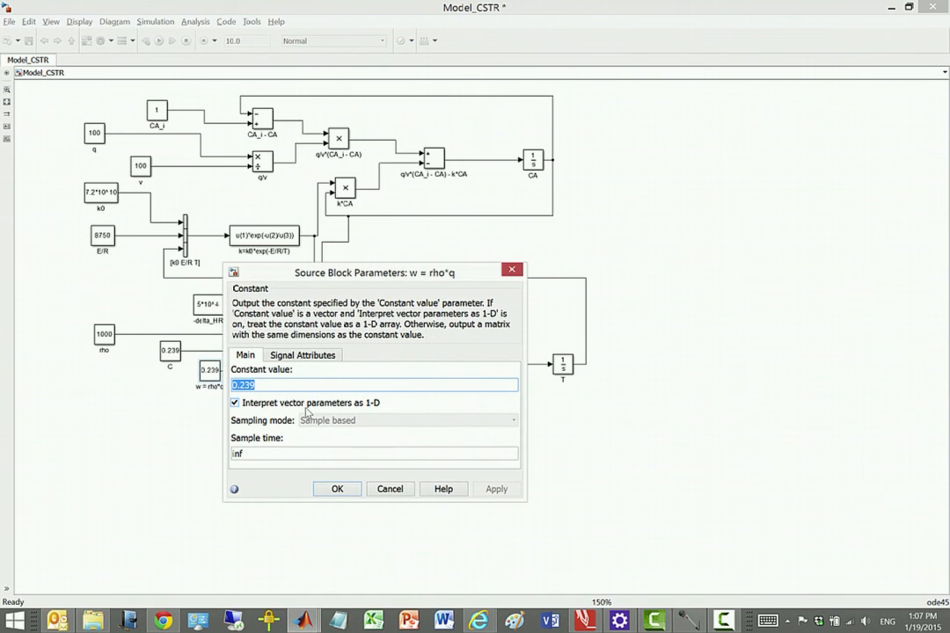
type("1000*100")
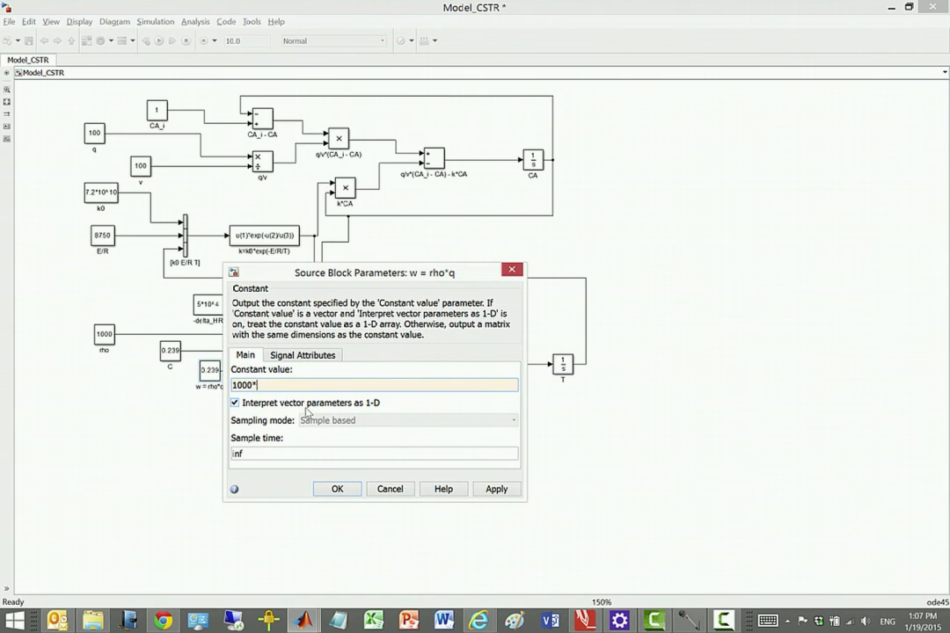
left_click(337, 489)
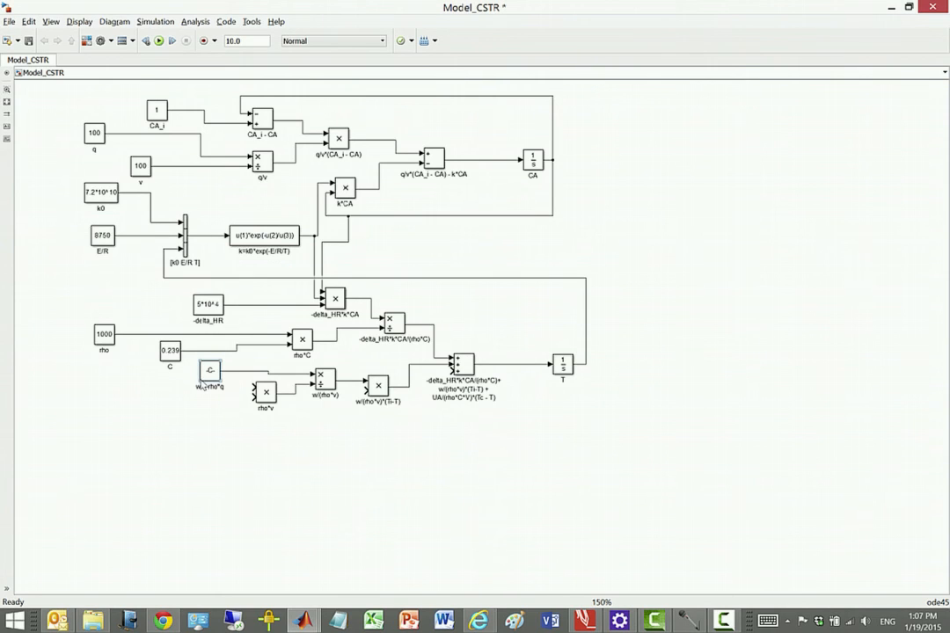
left_click_drag(201, 381, 244, 384)
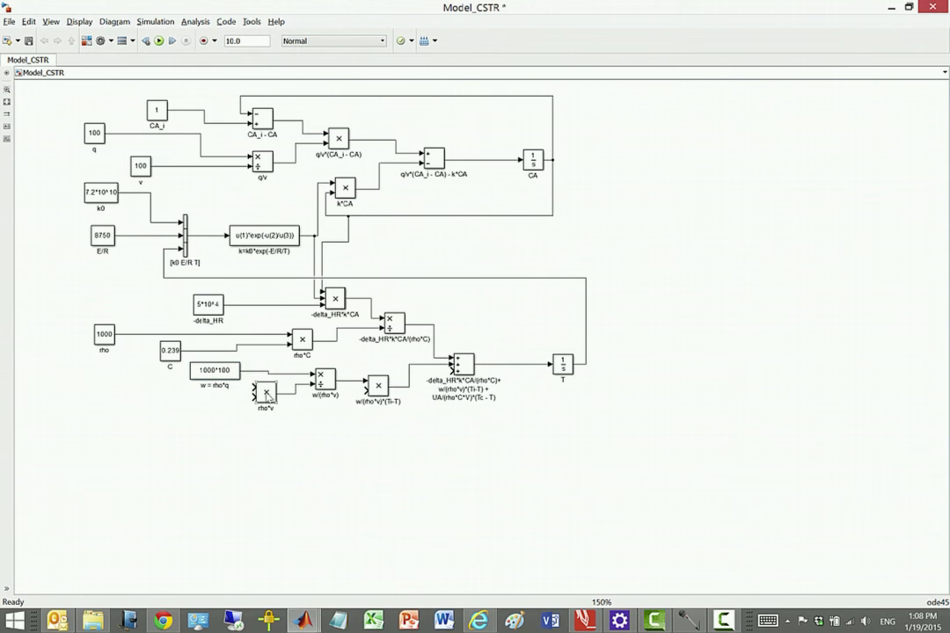
Move the rho*v product slightly lower and shift the v constant to the far side of the q and k0 constants
left_click_drag(265, 392, 272, 415)
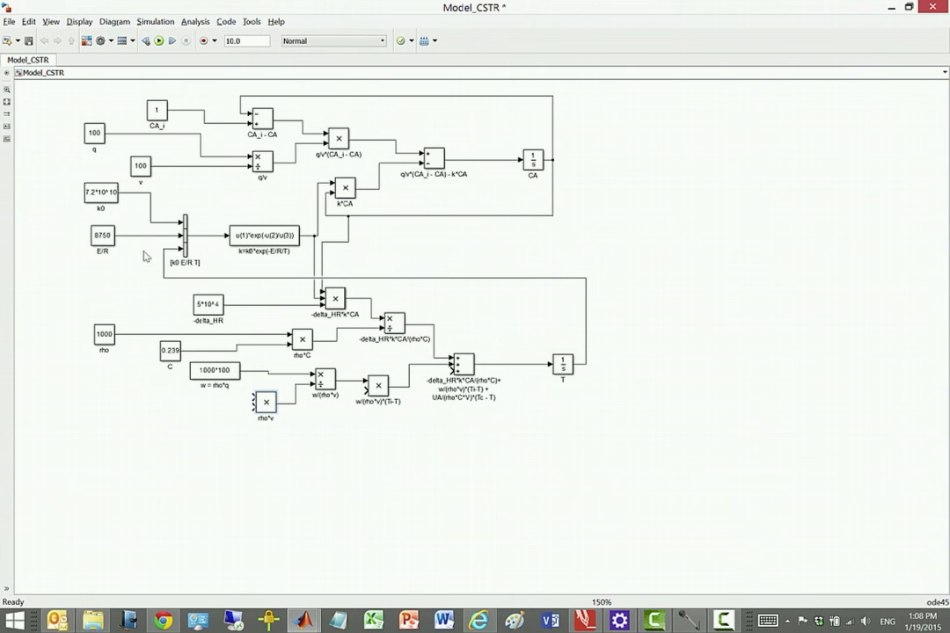
left_click_drag(132, 169, 41, 169)
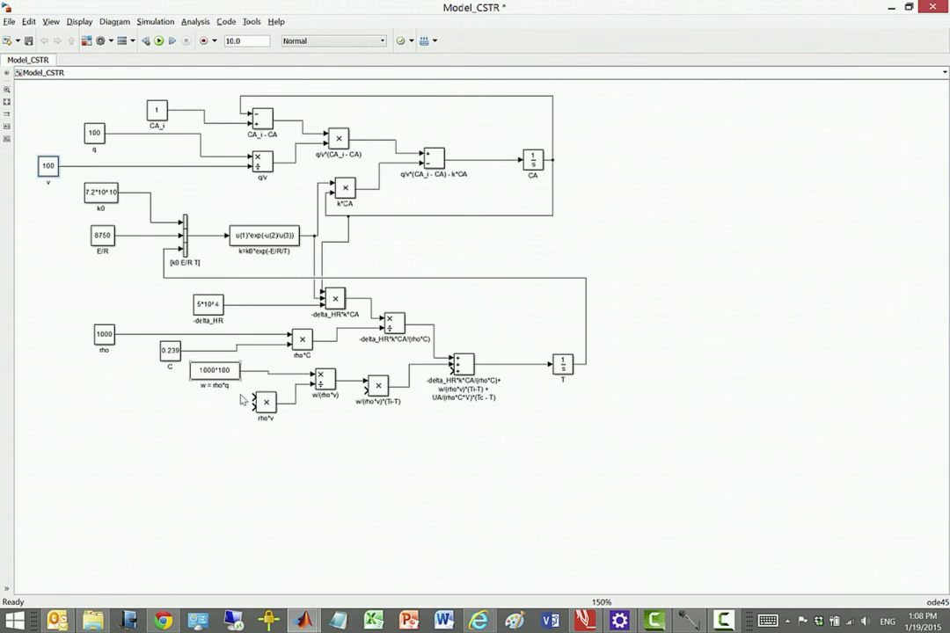
Branch the rho and v signals to the first and second inputs of the rho*v product and save the model
mouse_move(254, 401)
left_mouse_down()
mouse_move(135, 388)
mouse_move(124, 334)
left_mouse_up()
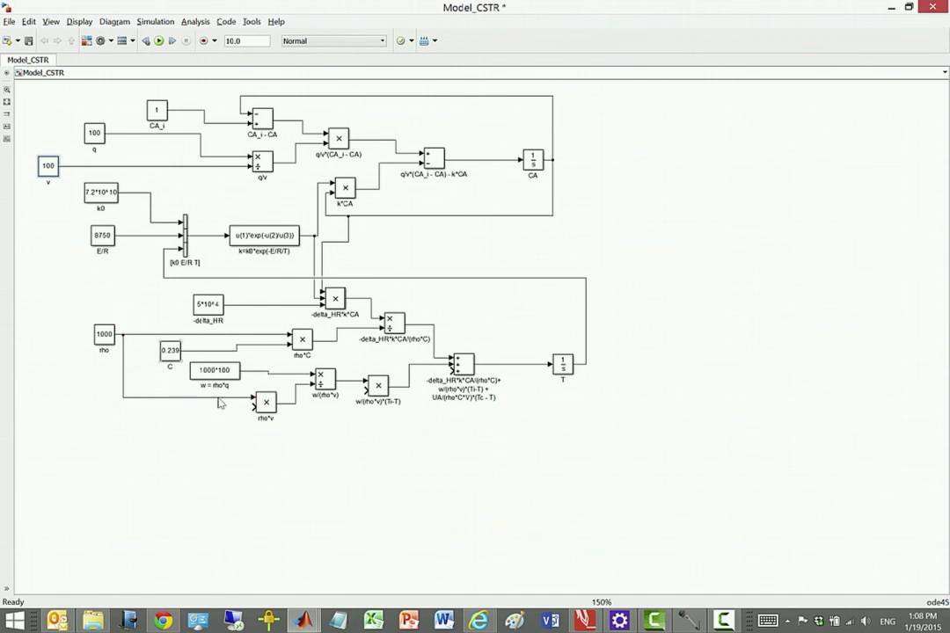
left_click_drag(254, 406, 66, 165)
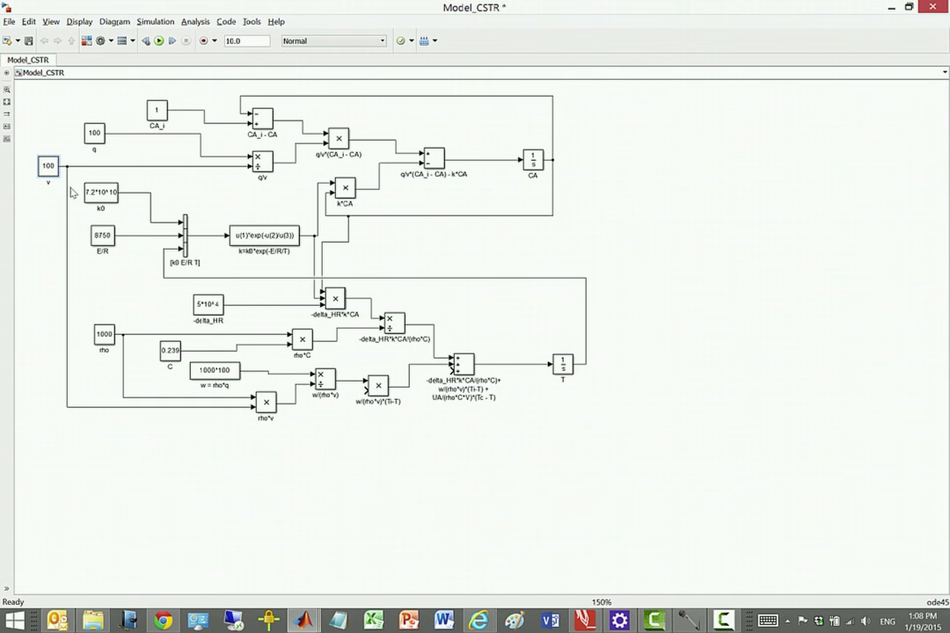
left_click(29, 42)
Duplicate the q/v*(CA_i - CA) - k*CA subtraction as Ti-T and connect its output to the open input of w/(rho*v)*(Ti-T)
left_click_drag(434, 161, 333, 436)
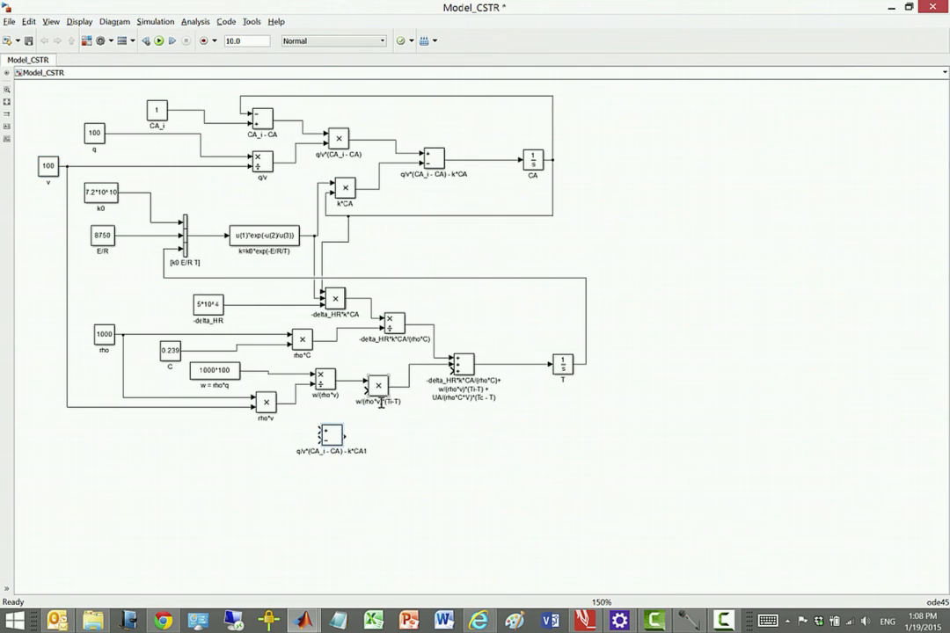
left_click_drag(385, 401, 400, 401)
left_click(330, 451)
left_click(299, 451)
left_click_drag(299, 452, 368, 454)
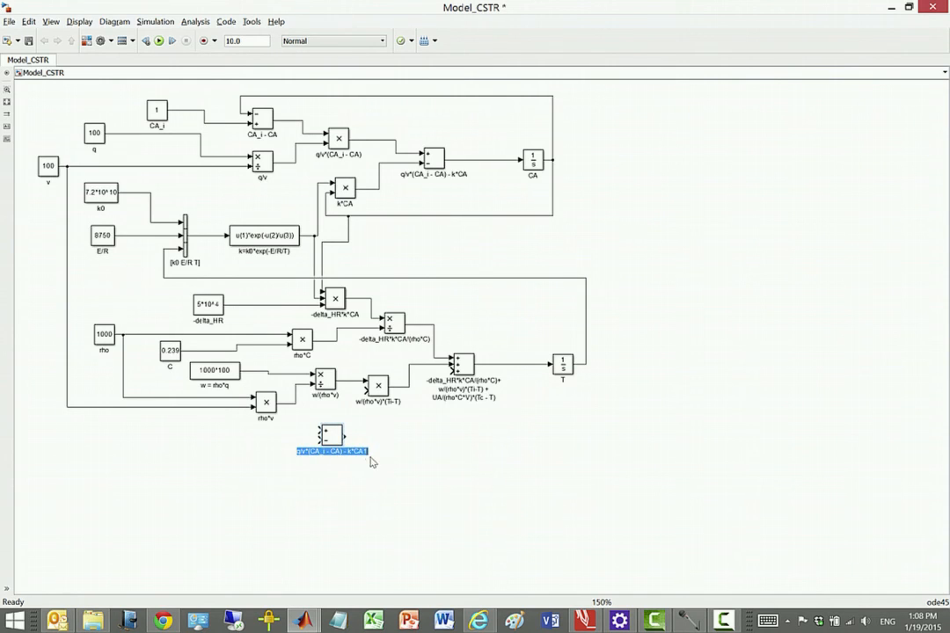
type("Ti-T")
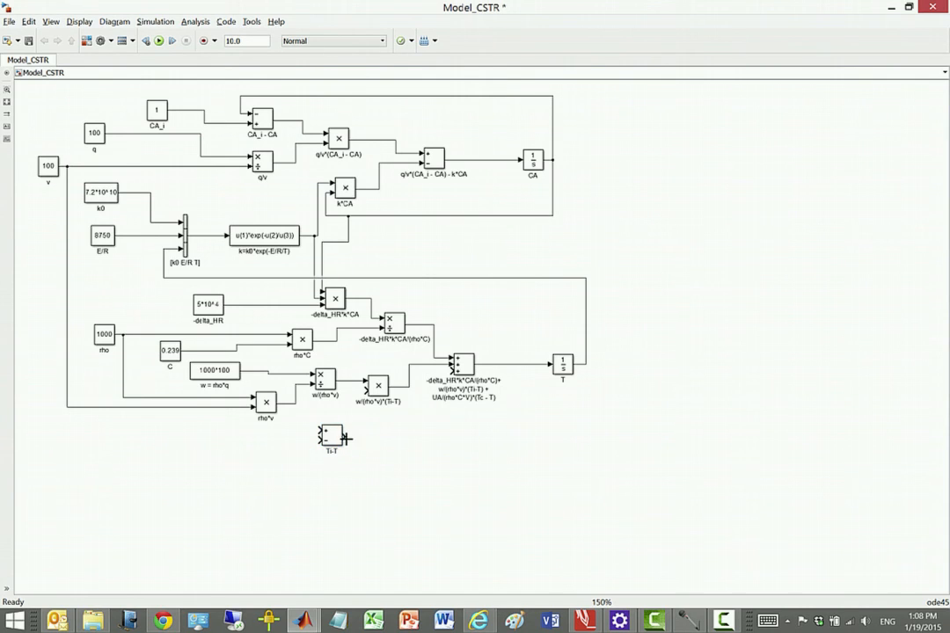
left_click_drag(345, 437, 367, 390)
left_click_drag(332, 442, 332, 448)
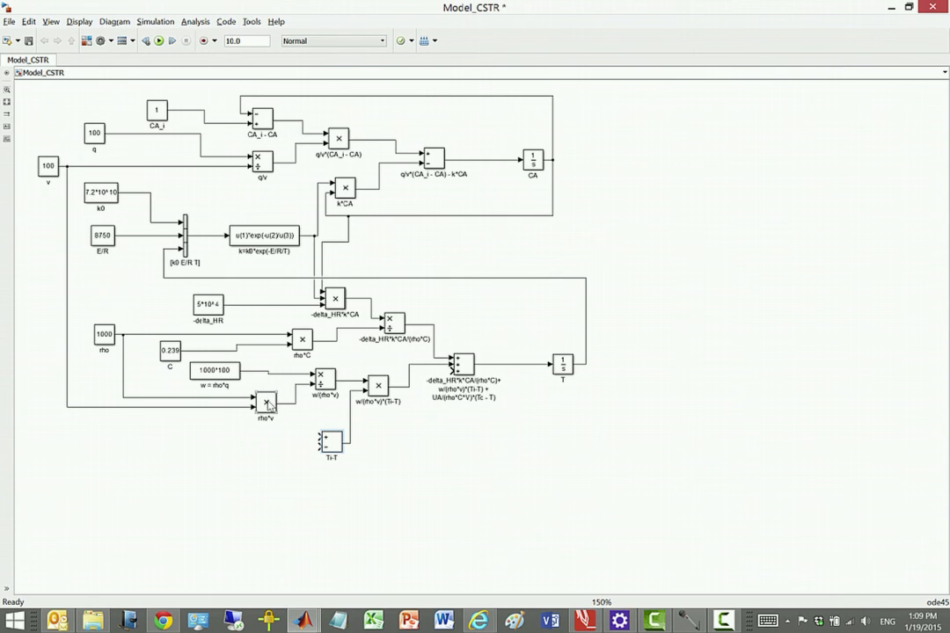
Add a Ti constant of 350, copied from C, and connect it and the T feedback to the plus and minus inputs of Ti-T
left_click_drag(176, 355, 177, 432)
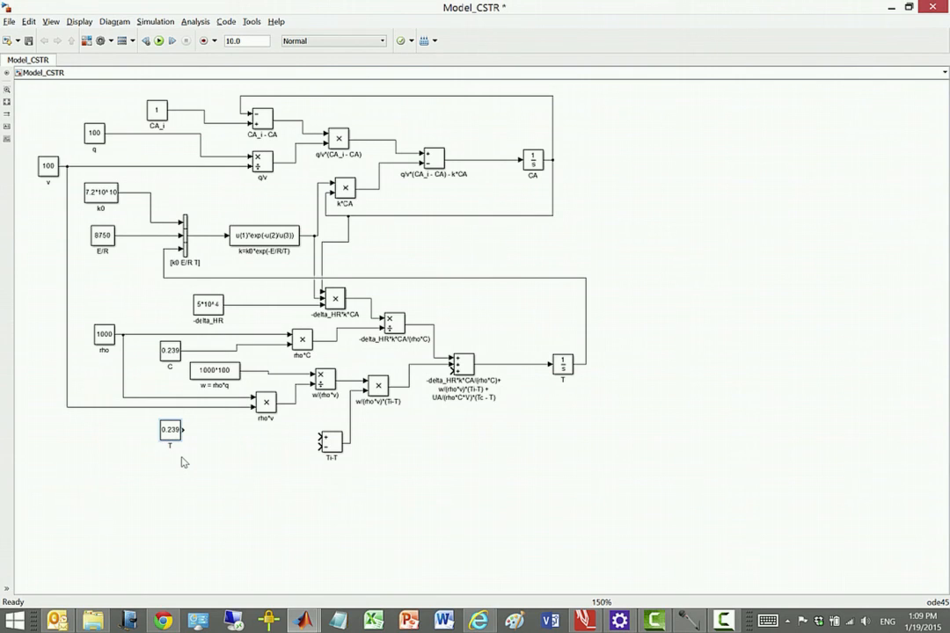
left_click(172, 431)
double_click(173, 431)
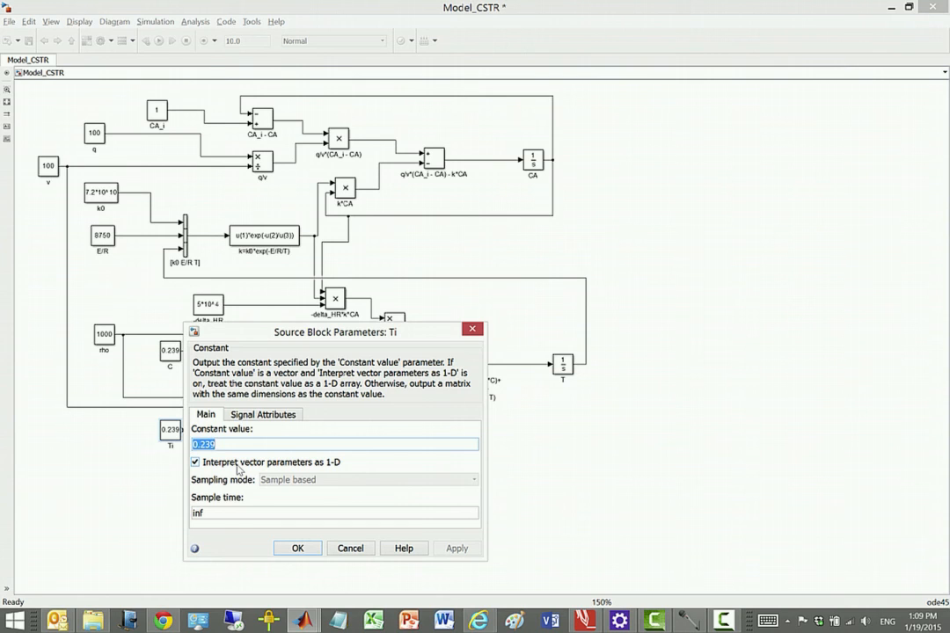
type("350")
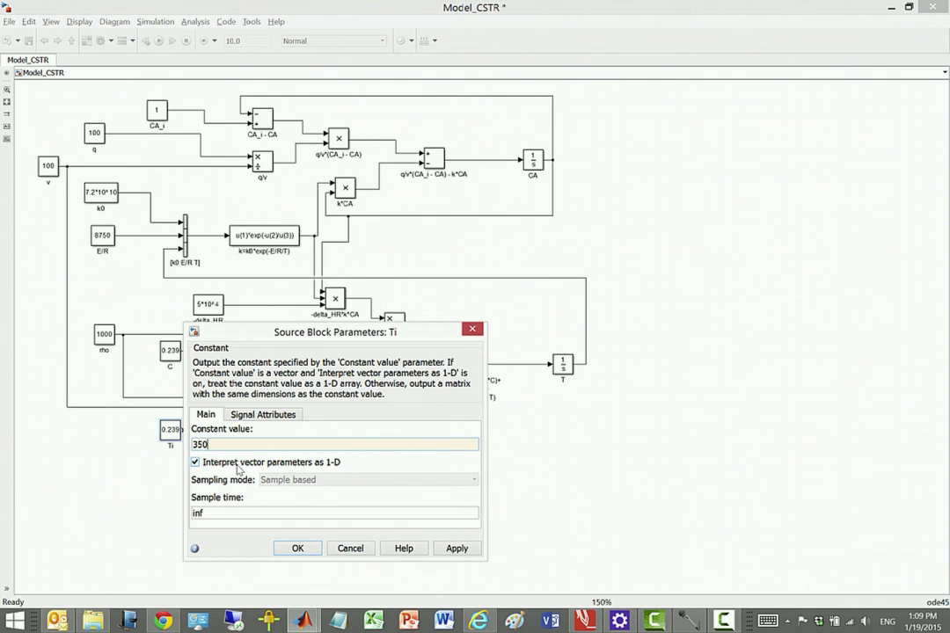
left_click(302, 550)
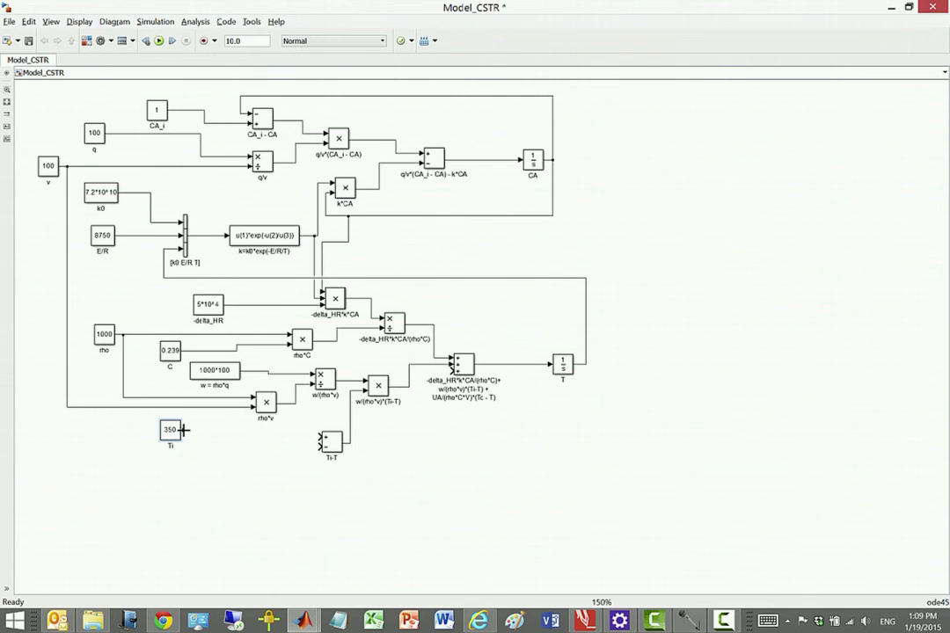
left_click_drag(184, 430, 587, 362)
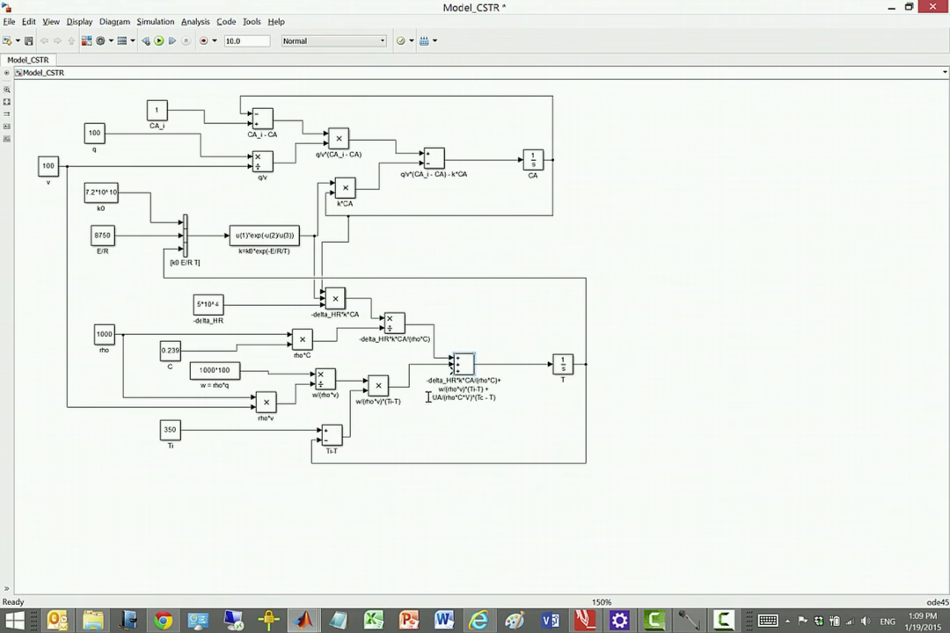
Duplicate the w/(rho*v)*(Ti-T) product below the T feedback line and rename it UA/(rho*C*V)*(Tc - T)
left_click_drag(431, 398, 473, 398)
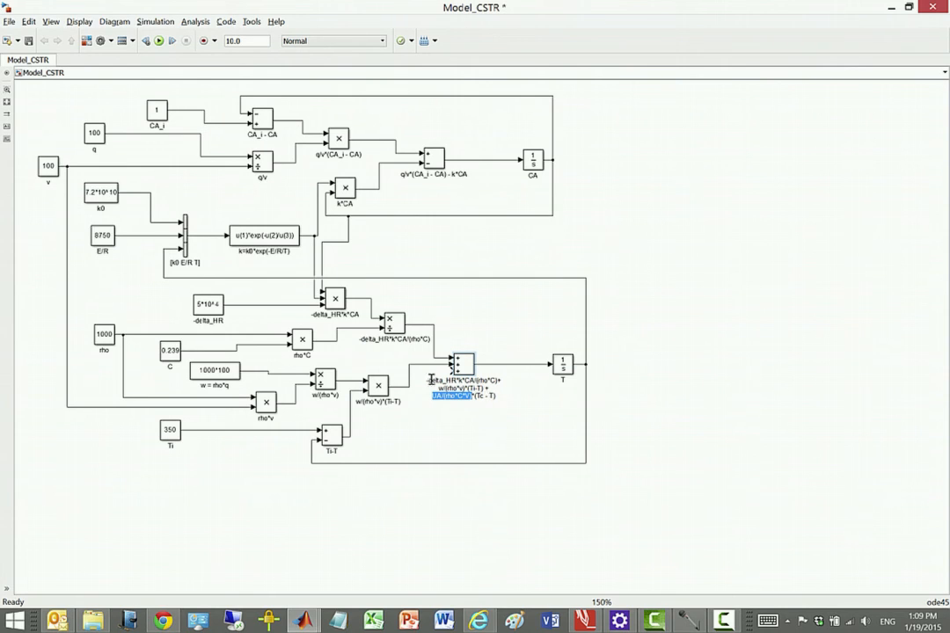
left_click(336, 299)
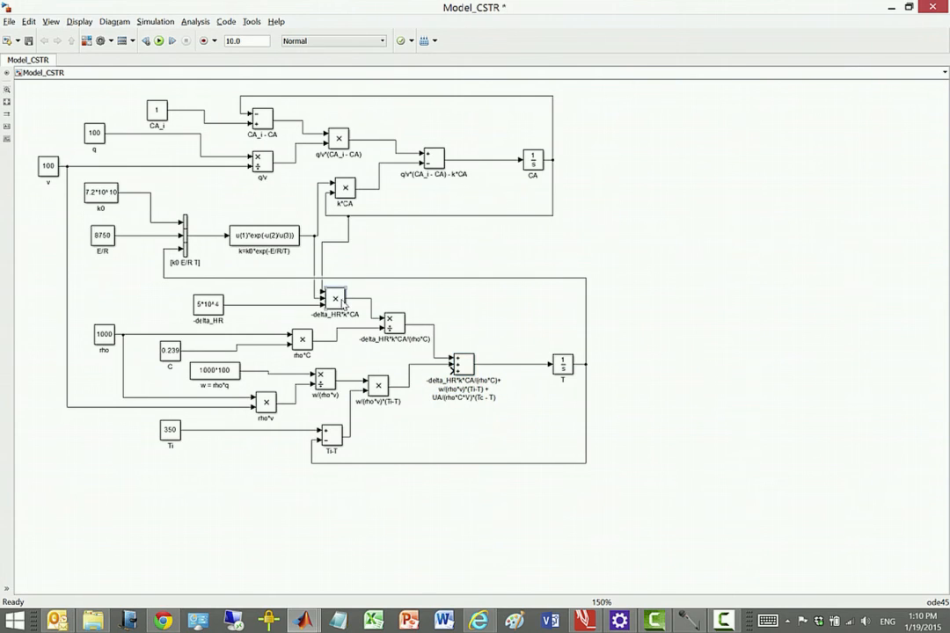
left_click_drag(378, 387, 378, 484)
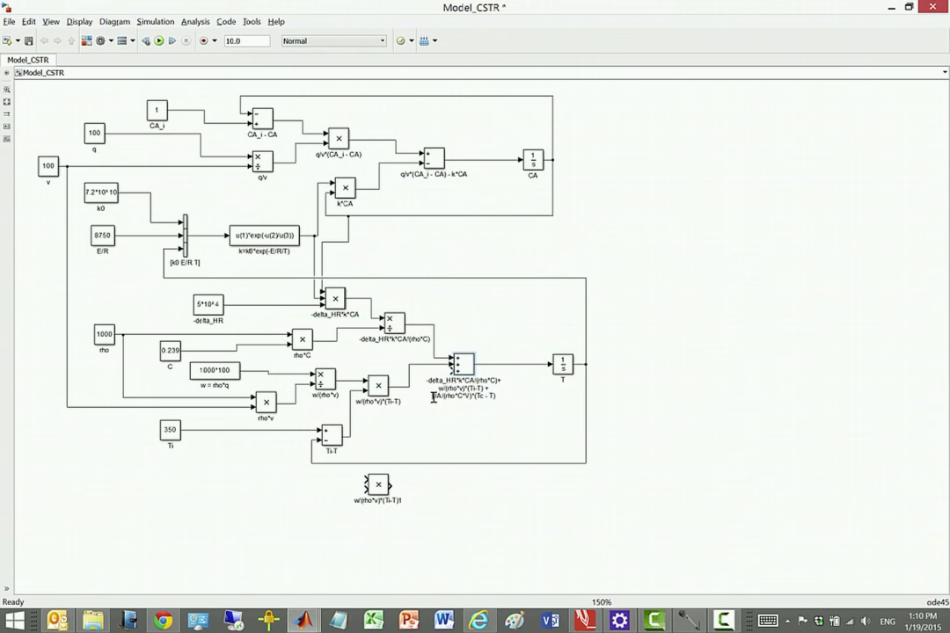
left_click_drag(430, 397, 504, 401)
key("ctrl+c")
left_click(403, 500)
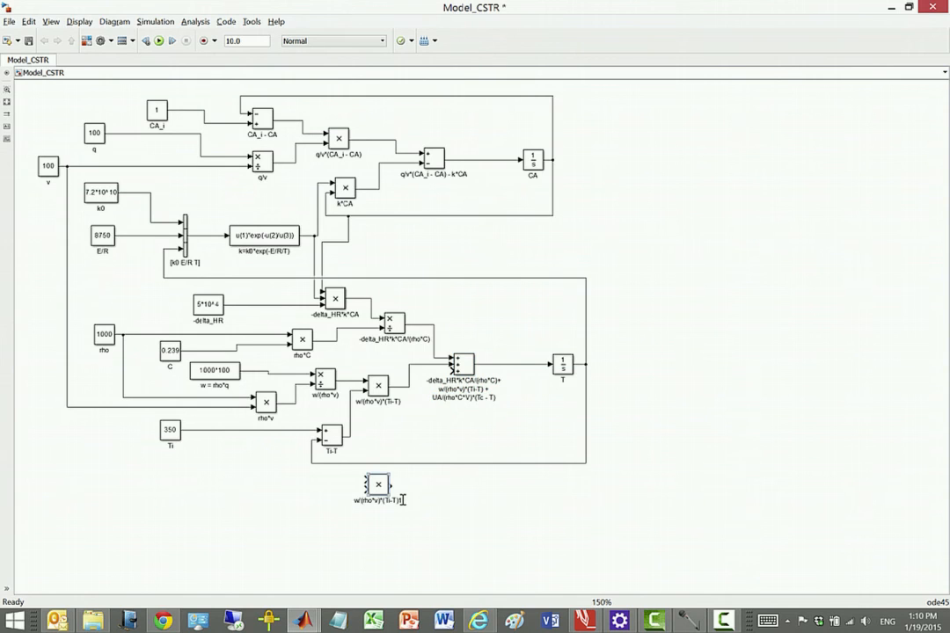
key("BackSpace")
left_click_drag(401, 499, 356, 499)
key("BackSpace")
key("ctrl+v")
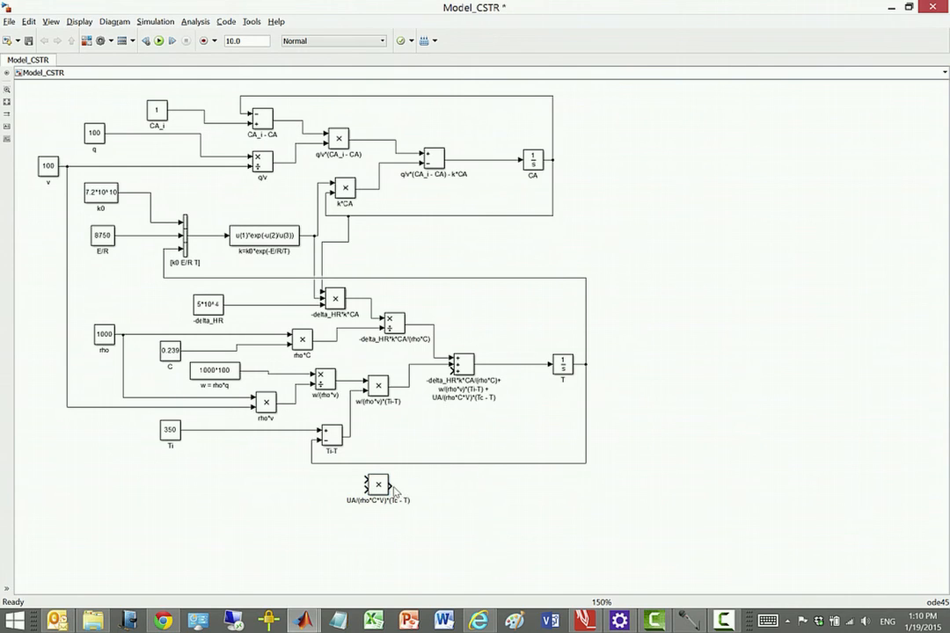
Connect the UA/(rho*C*V)*(Tc - T) product to the third input of the T sum block and move the product slightly lower
mouse_move(391, 484)
left_mouse_down()
mouse_move(423, 409)
mouse_move(423, 374)
mouse_move(451, 368)
left_mouse_up()
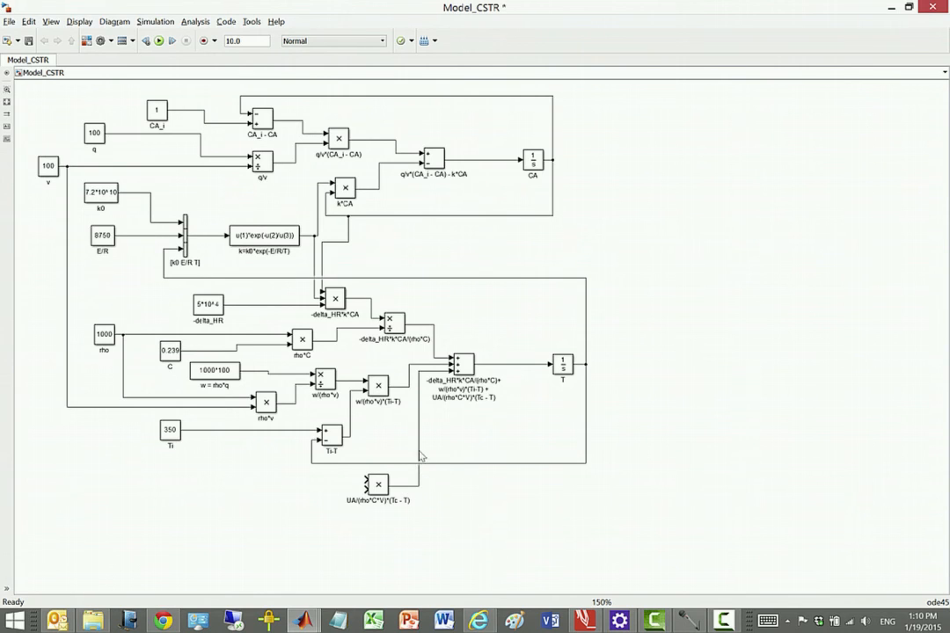
left_click_drag(418, 484, 419, 482)
left_click_drag(384, 491, 383, 501)
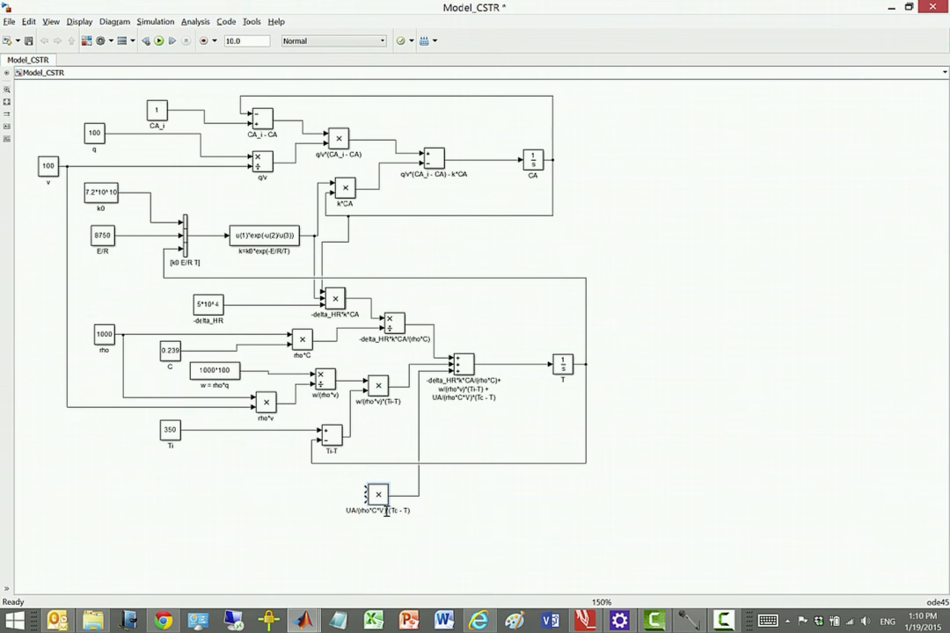
Duplicate the -delta_HR*k*CA/(rho*C) divide block as UA/(rho*C*V) and connect it to the first input of the UA/(rho*C*V)*(Tc - T) product
left_click_drag(385, 511, 345, 512)
left_click(392, 326)
left_click_drag(394, 328, 284, 483)
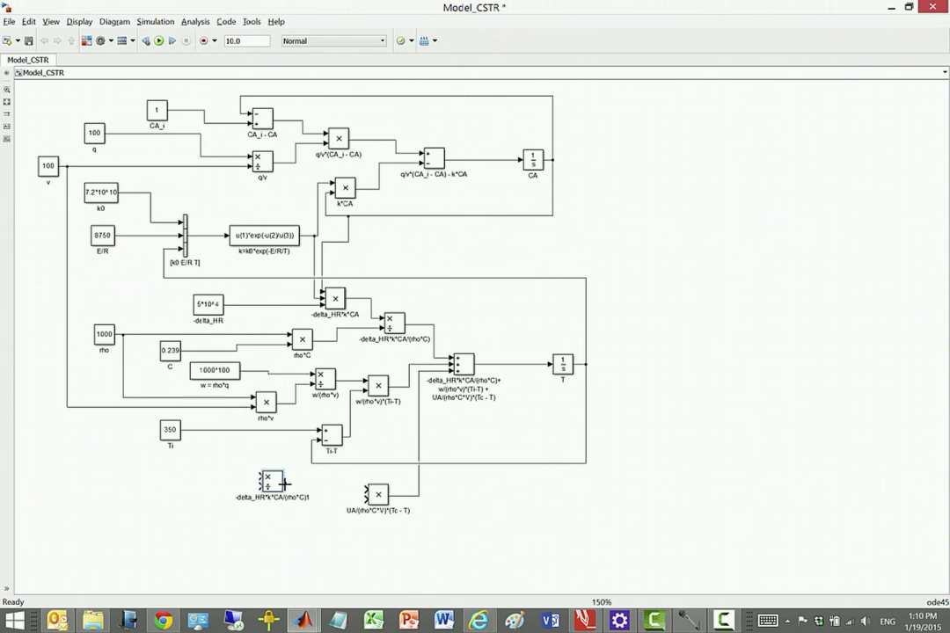
left_click(350, 512)
left_click_drag(349, 511, 391, 511)
key("ctrl+c")
left_click(276, 500)
left_click_drag(236, 501, 311, 500)
key("ctrl+v")
left_click_drag(286, 482, 367, 497)
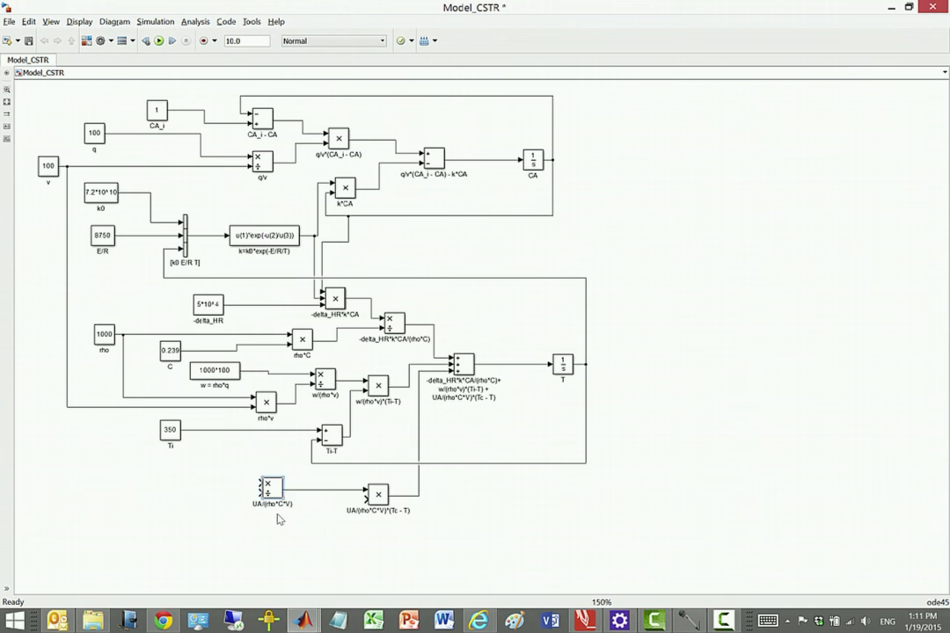
left_click(278, 515)
Add a UA constant of 5*10^4, copied from Ti, feeding the multiply input of UA/(rho*C*V), and widen it enough to display its value
left_click_drag(168, 434, 261, 483)
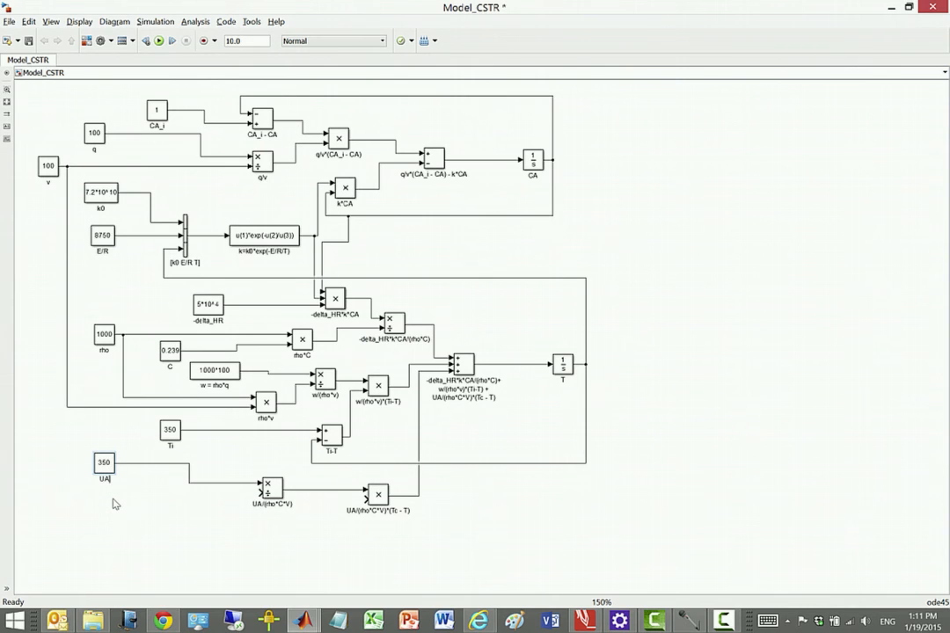
double_click(103, 464)
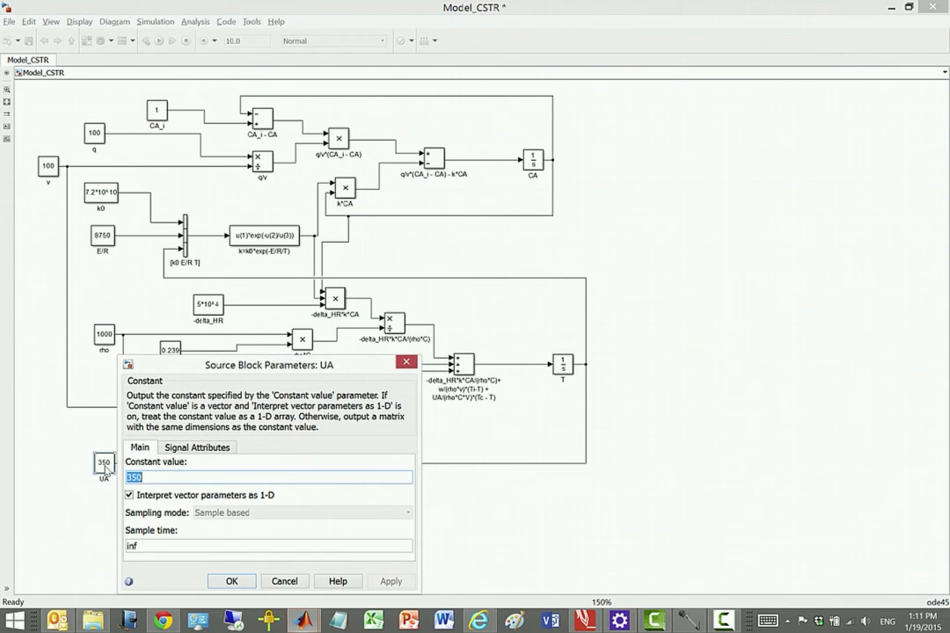
type("5")
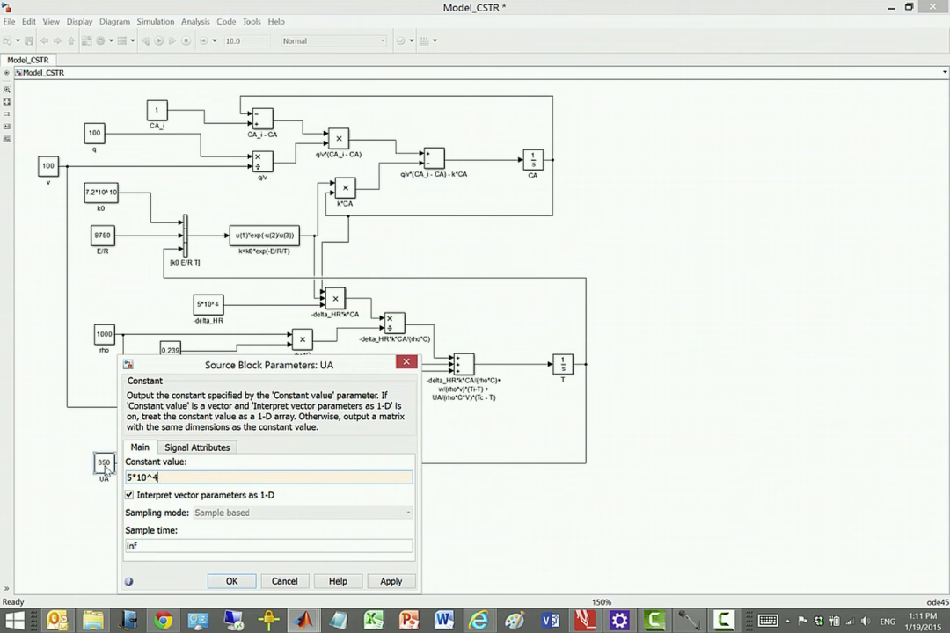
left_click(236, 582)
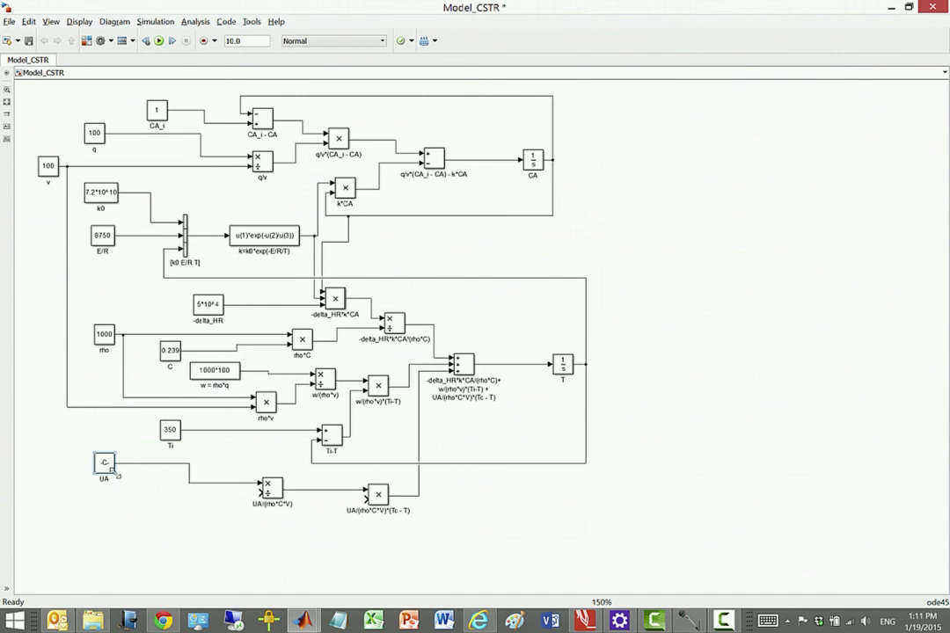
left_click_drag(115, 473, 132, 474)
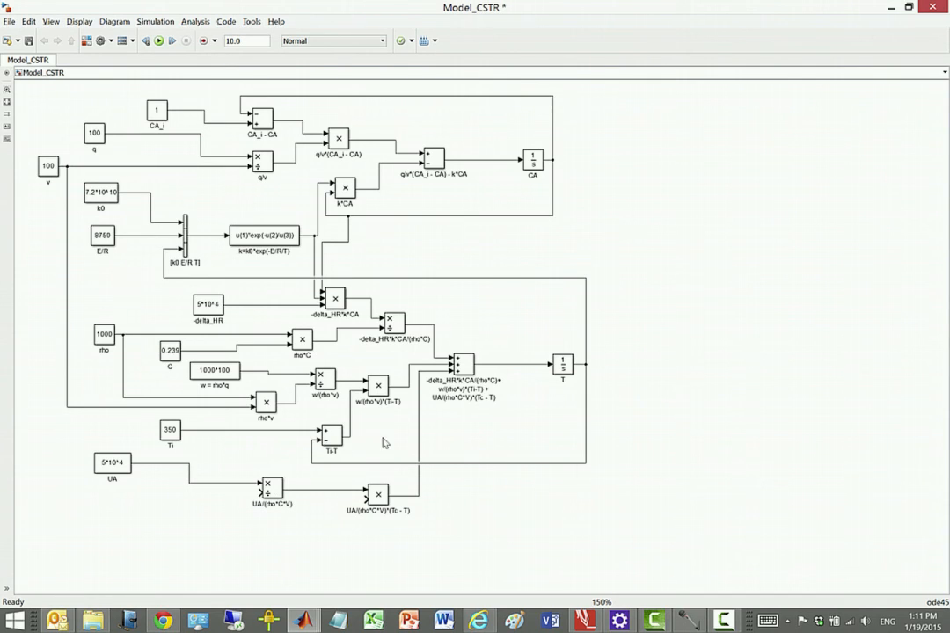
Duplicate the w/(rho*v)*(Ti-T) product below the UA constant and rename it rho*C*V
left_click_drag(381, 390, 181, 505)
left_click(268, 491)
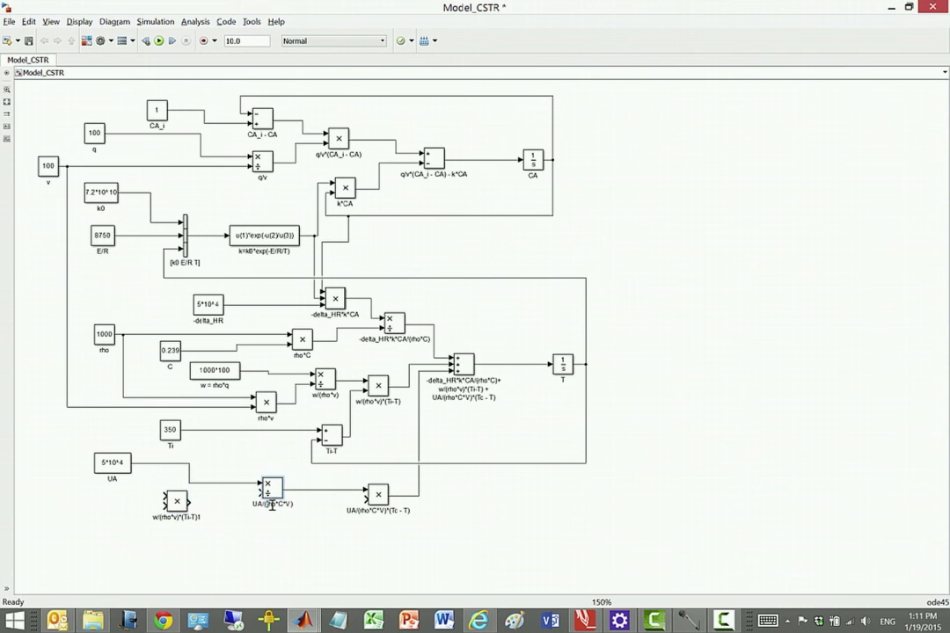
left_click_drag(267, 504, 290, 506)
key("ctrl+c")
left_click(199, 518)
left_click_drag(201, 517, 153, 518)
key("ctrl+v")
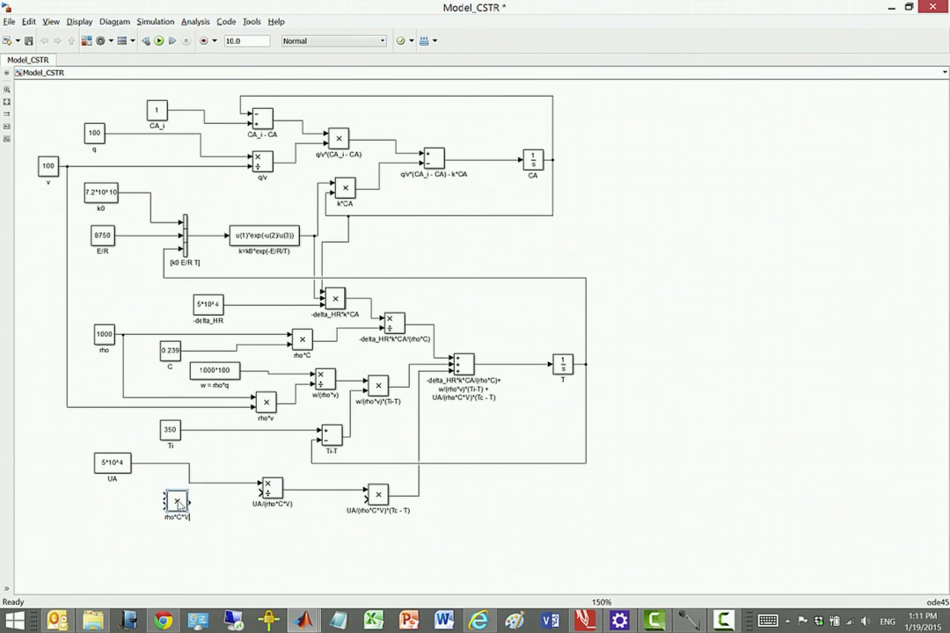
Set the rho*C*V product's number of inputs to 3 and make the block slightly taller
double_click(175, 501)
left_click(199, 495)
type("32")
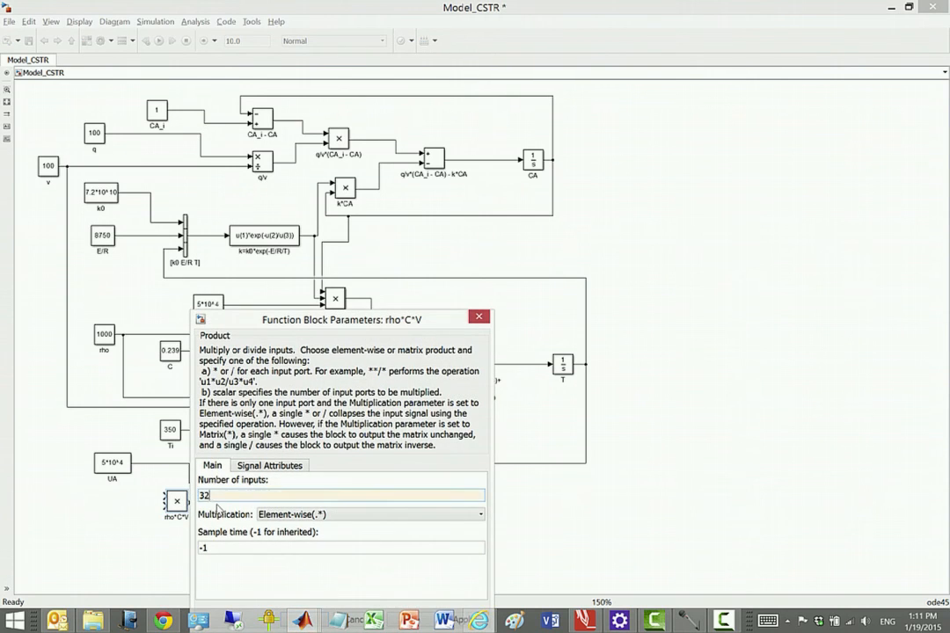
double_click(199, 495)
type("3")
left_click_drag(249, 319, 251, 228)
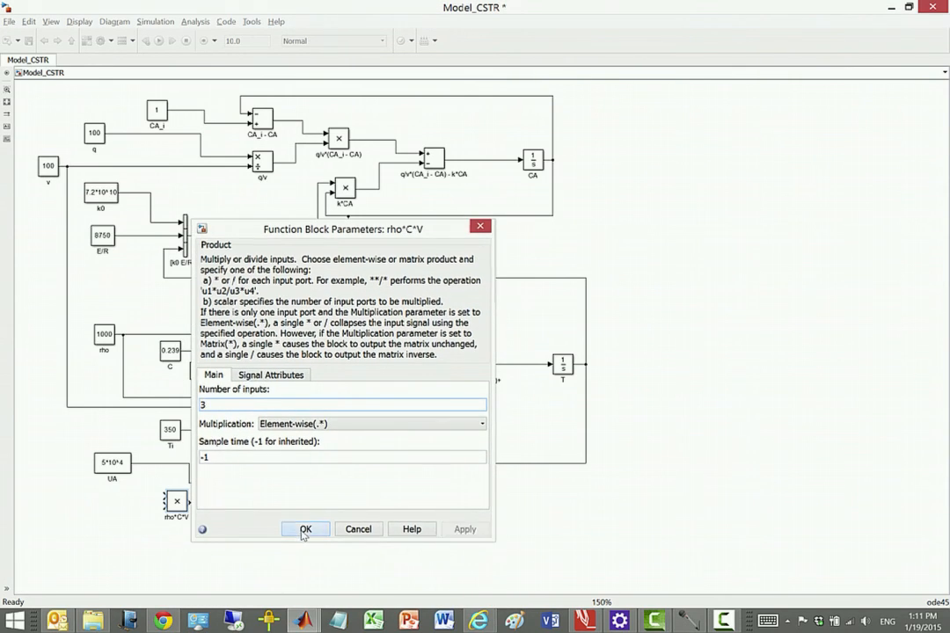
left_click(302, 529)
left_click_drag(188, 517, 188, 523)
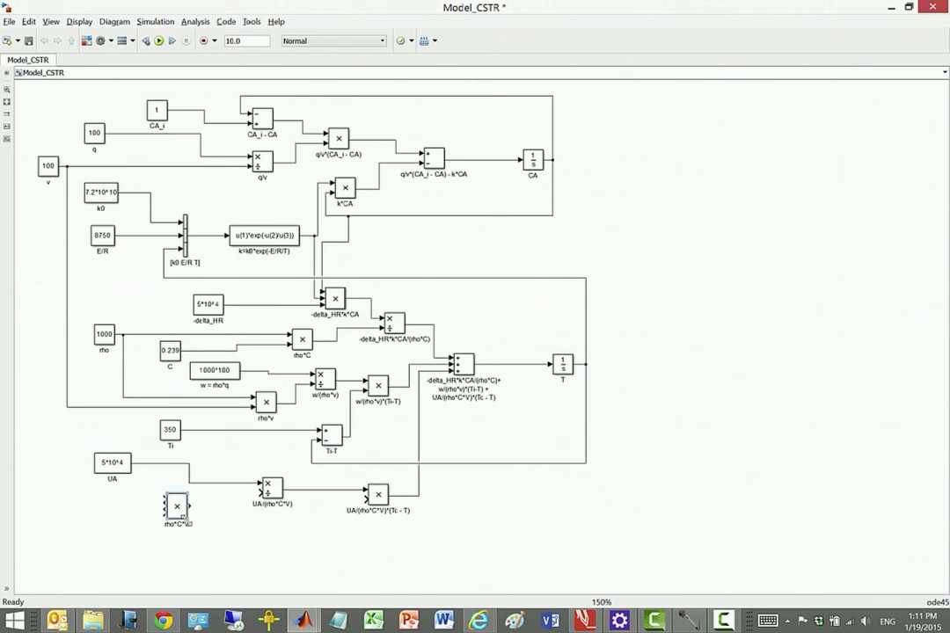
left_click(209, 539)
Shift the UA constant closer to the UA/(rho*C*V) block and branch the rho signal to the first rho*C*V input
left_click_drag(137, 471, 193, 479)
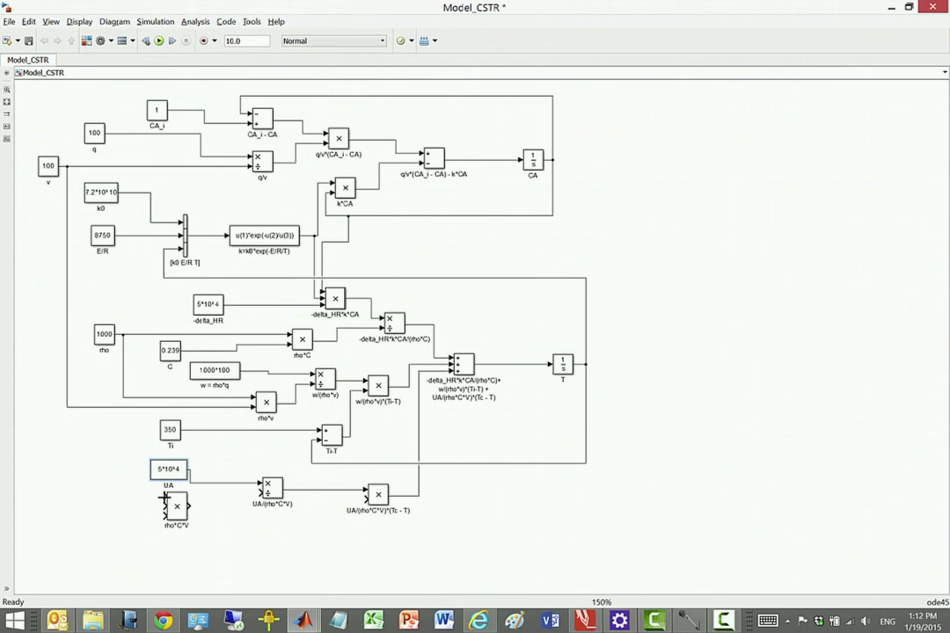
left_click_drag(164, 497, 124, 397)
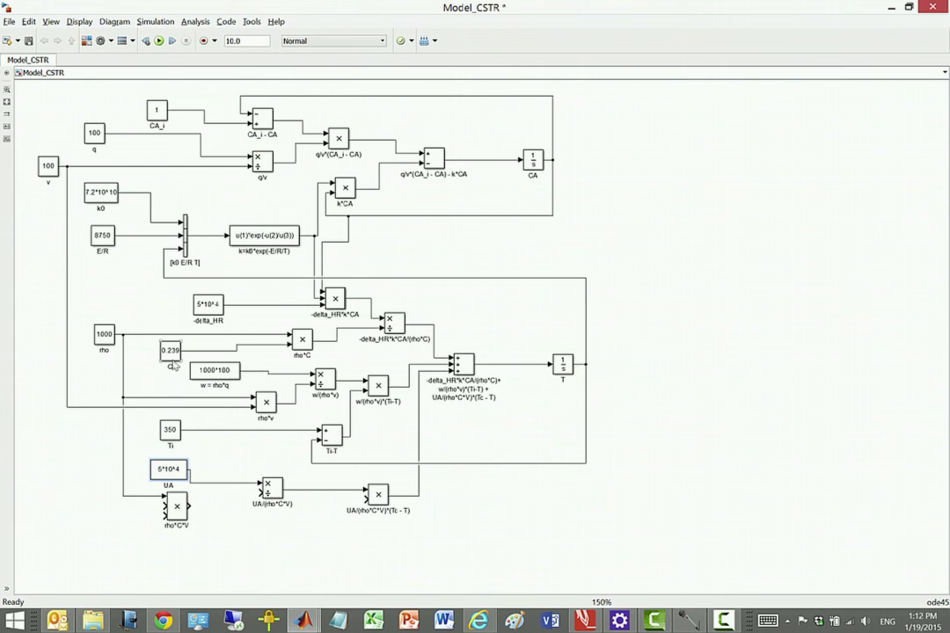
Shift the C constant closer to rho and branch its signal to the first input of the rho*C*V product
left_click_drag(170, 351, 153, 357)
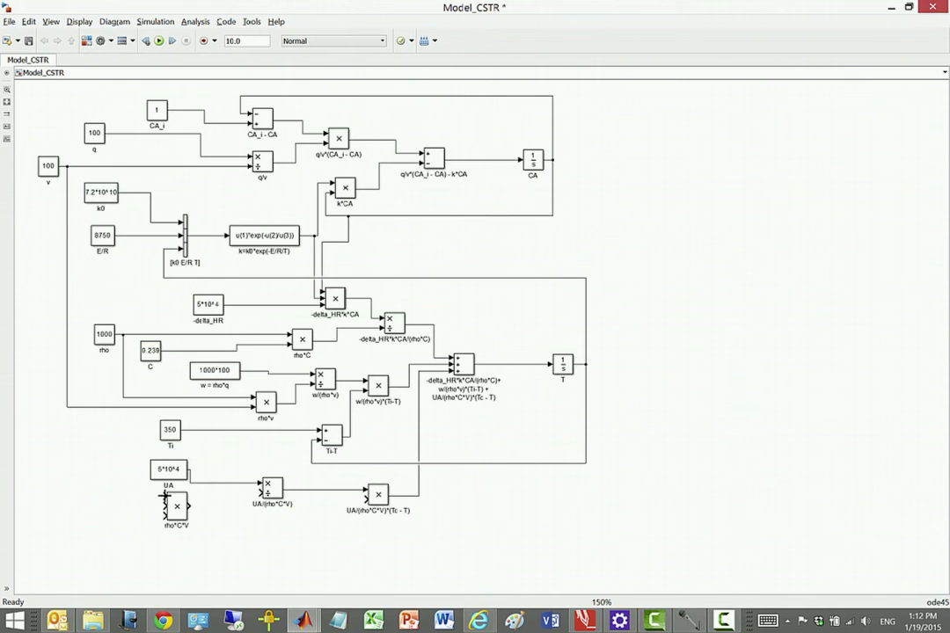
left_click_drag(164, 498, 144, 360)
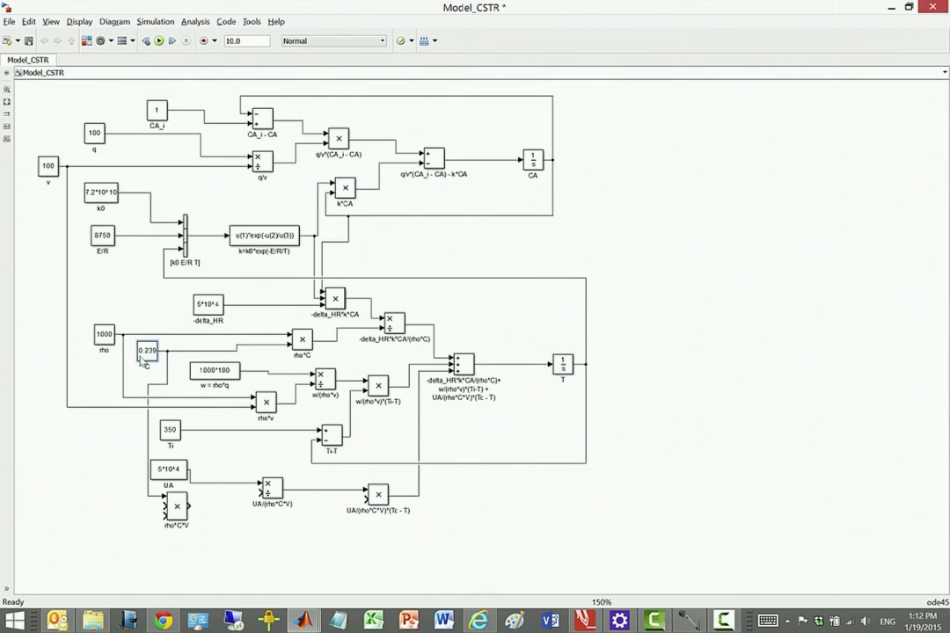
left_click(146, 363)
left_click_drag(146, 350, 136, 350)
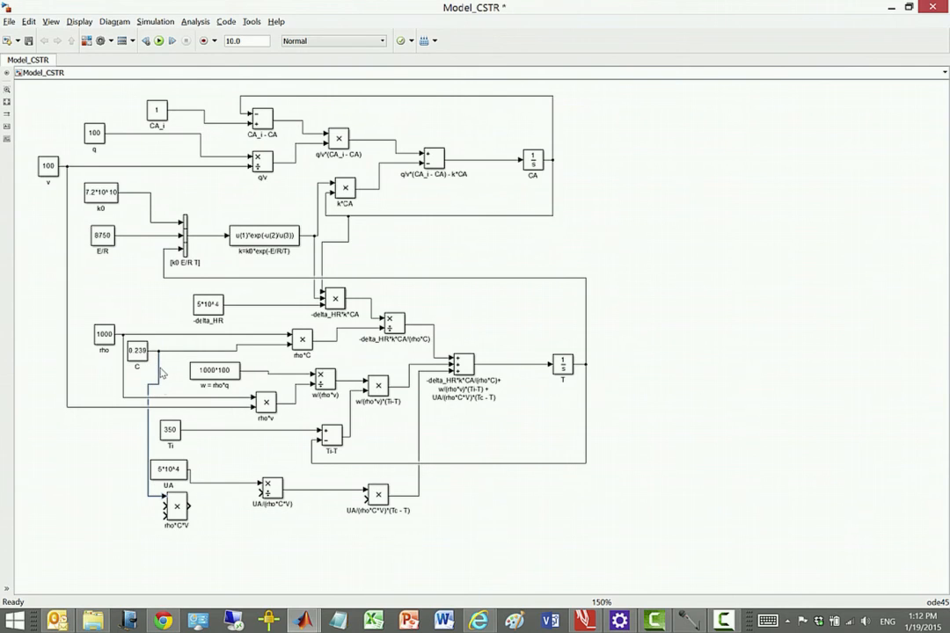
Branch rho and v to the second and third rho*C*V inputs, connect the product to UA/(rho*C*V)'s divide input, and save the model
left_click(163, 507)
mouse_move(163, 506)
left_mouse_down()
mouse_move(118, 471)
mouse_move(122, 396)
left_mouse_up()
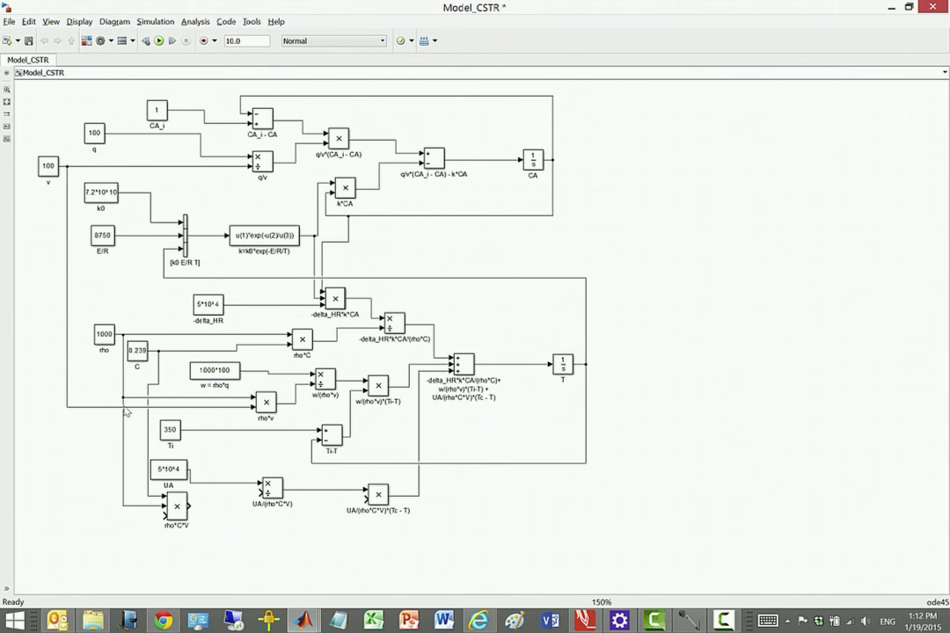
left_click_drag(163, 518, 67, 405)
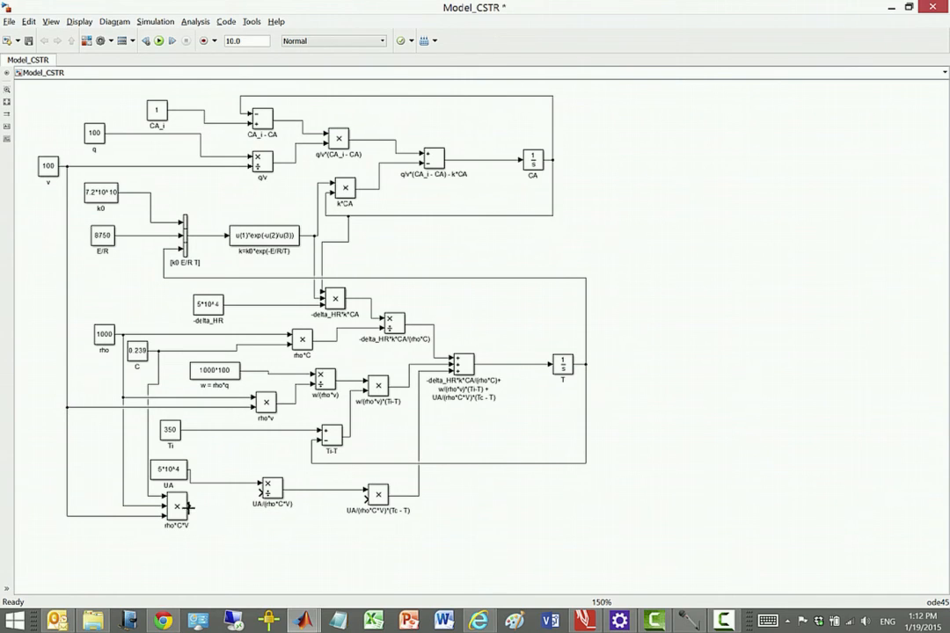
left_click_drag(192, 505, 262, 494)
key("ctrl+s")
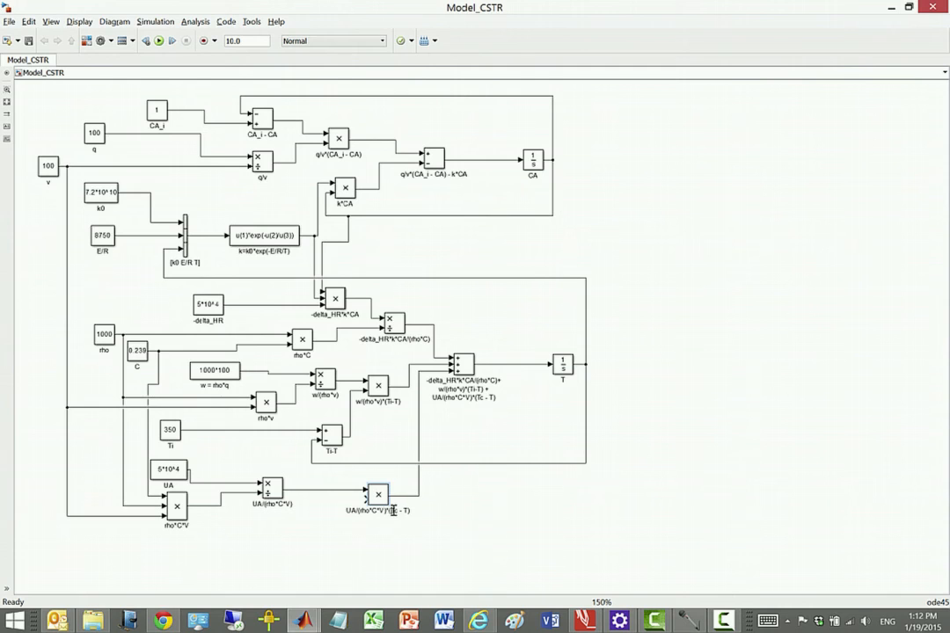
Duplicate the CA_i - CA sum block below UA/(rho*C*V) and rename the copy Tc - T
left_click_drag(392, 510, 403, 511)
left_click(317, 413)
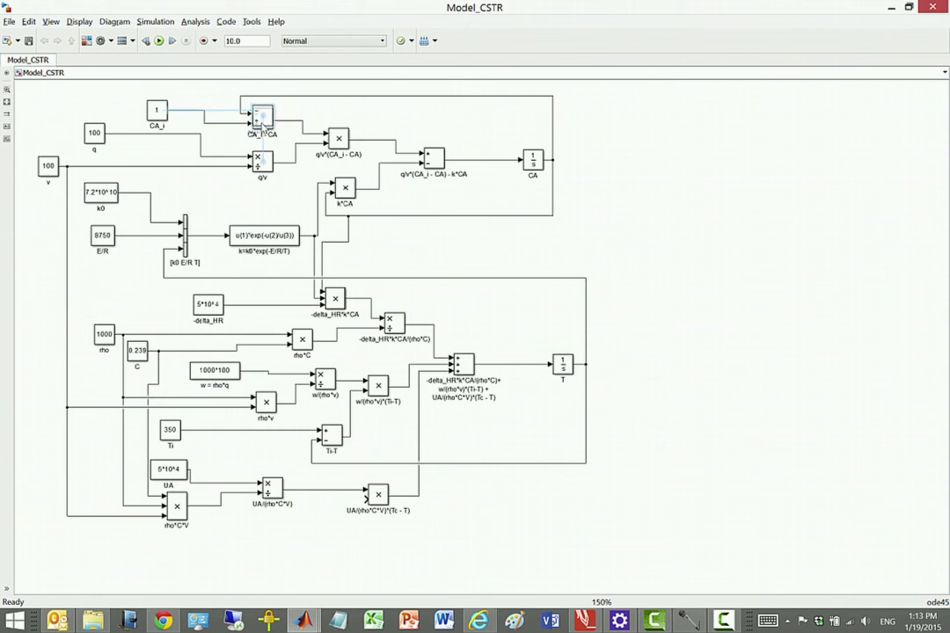
left_click_drag(260, 126, 293, 568)
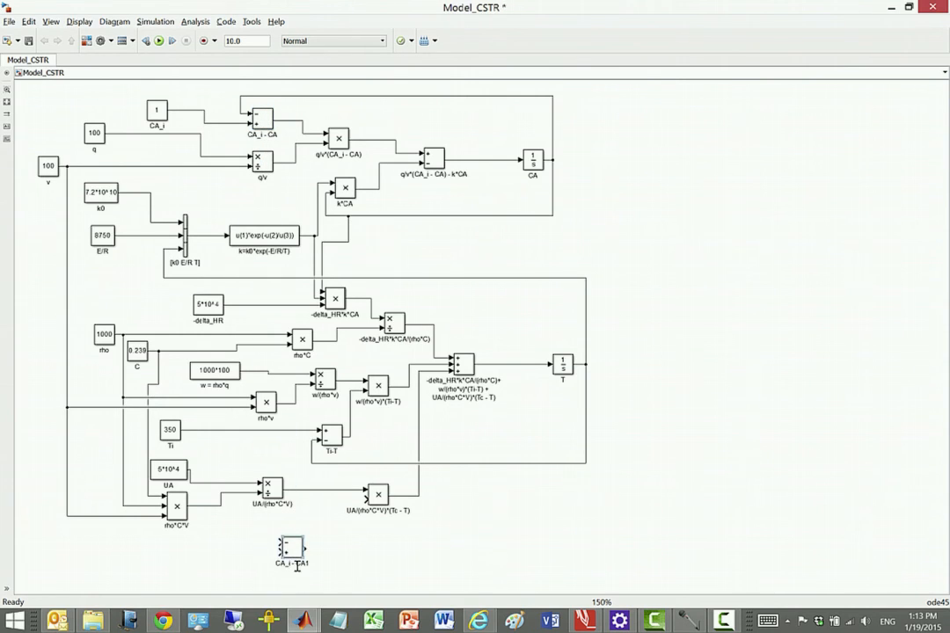
left_click(276, 569)
left_click_drag(308, 564, 281, 591)
key("BackSpace")
type("Tc - T")
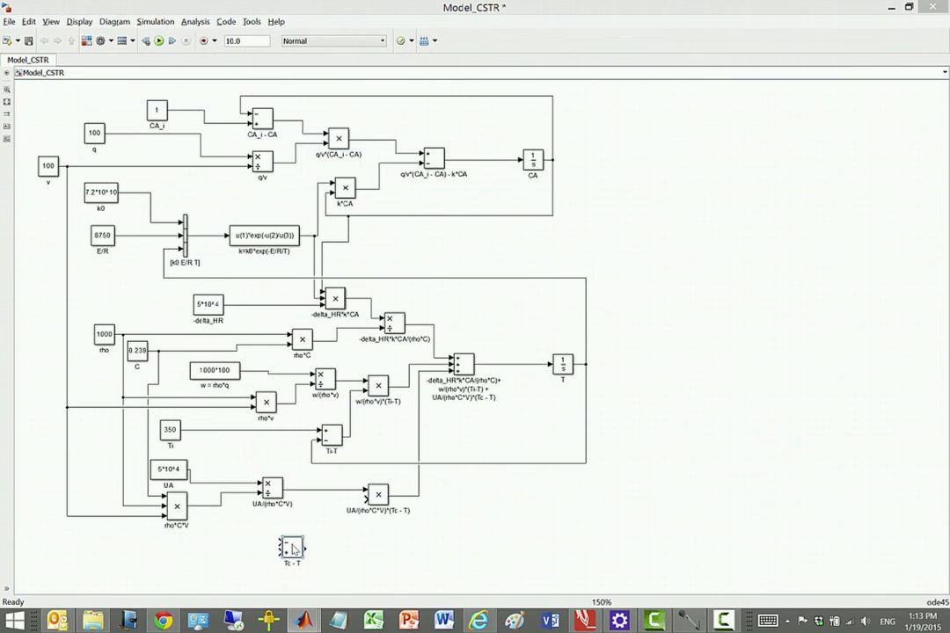
Set the Tc - T block's list of signs to +-
double_click(291, 547)
double_click(323, 494)
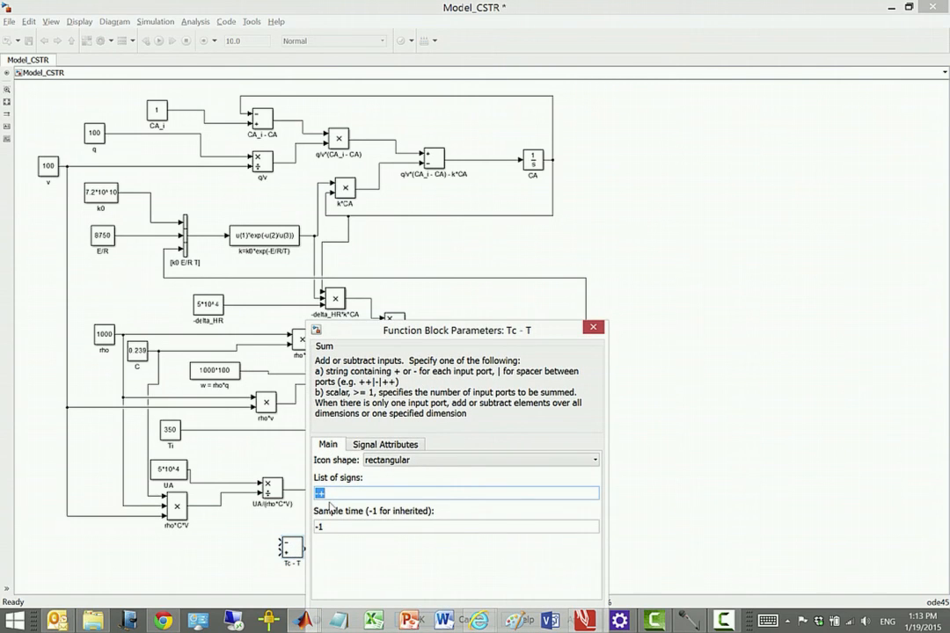
type("+")
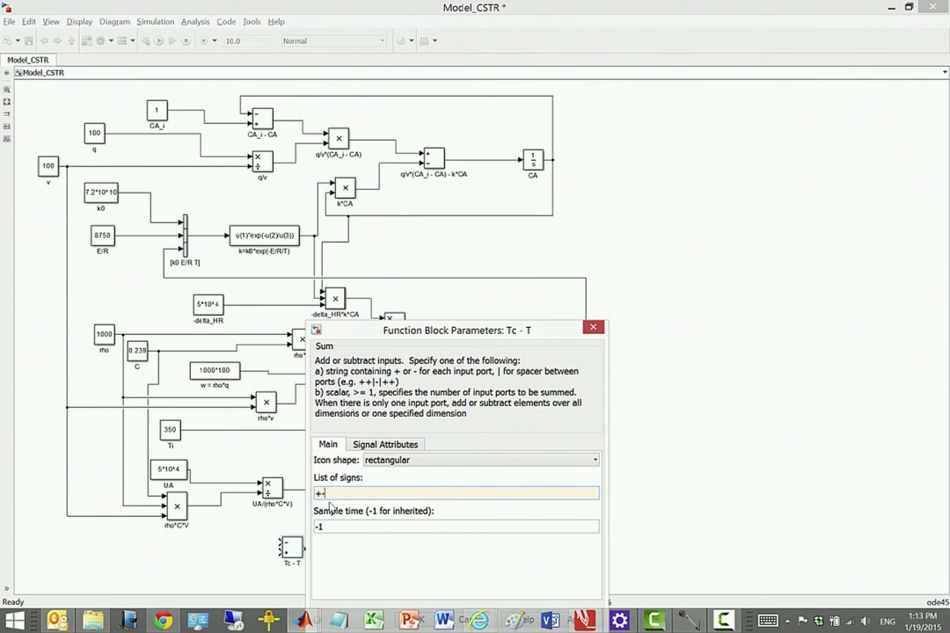
key("Return")
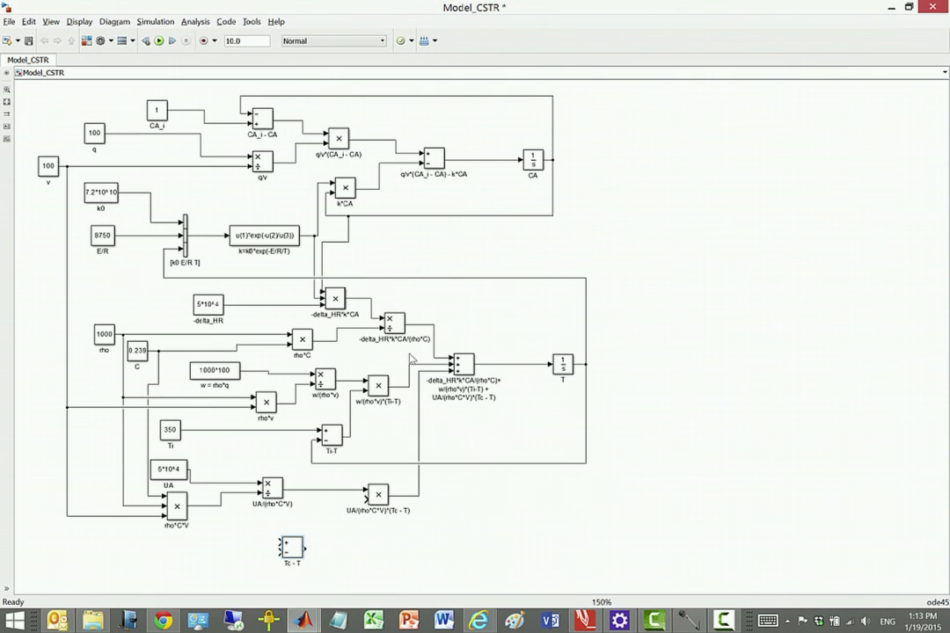
Branch the T signal to the minus input of Tc - T and connect its output to the second input of UA/(rho*C*V)*(Tc - T)
left_click_drag(280, 550, 586, 447)
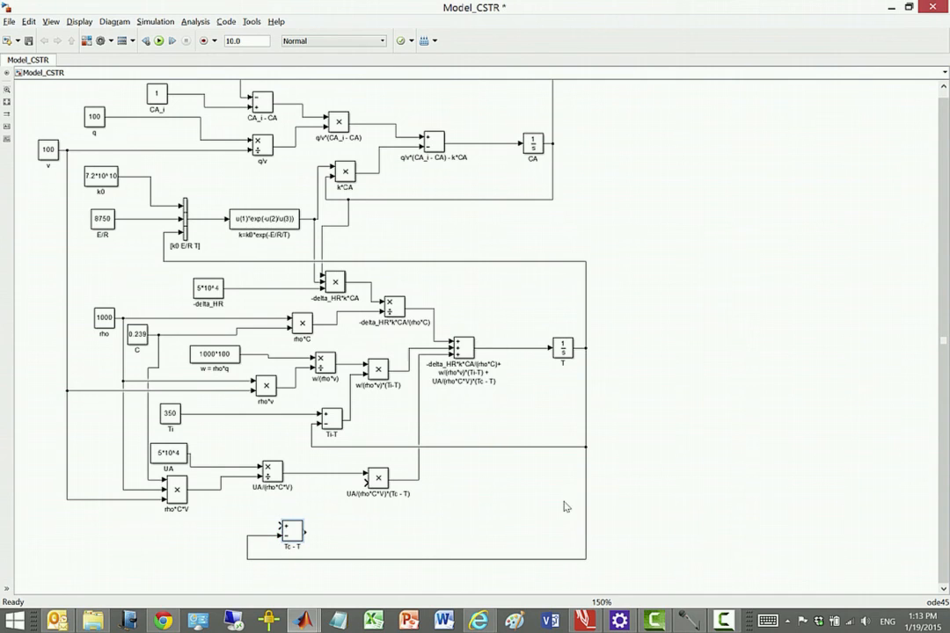
left_click_drag(247, 556, 272, 557)
left_click(316, 541)
mouse_move(304, 531)
left_mouse_down()
mouse_move(318, 491)
mouse_move(366, 482)
left_mouse_up()
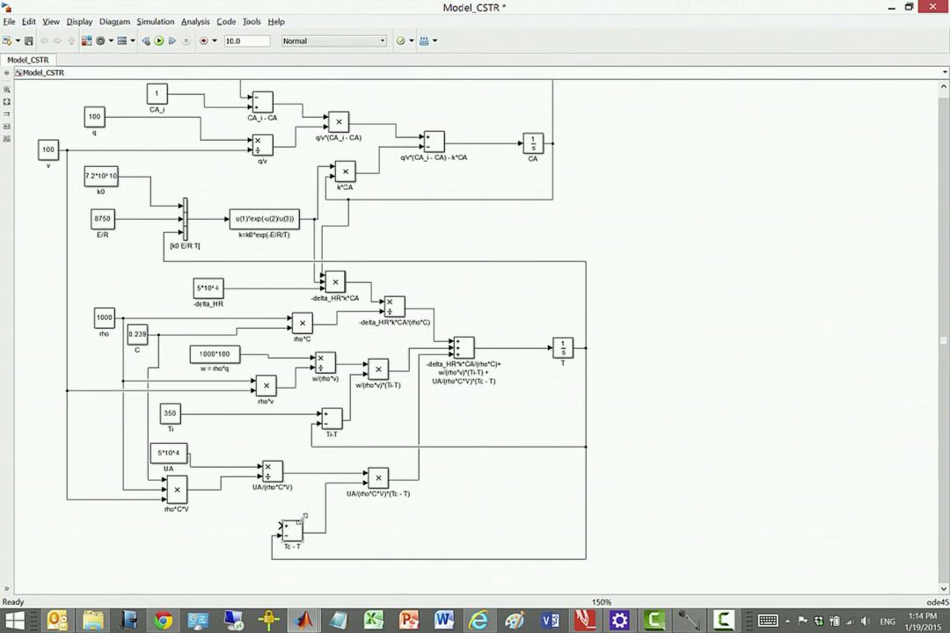
Add a Step source block from the library below the rho*C*V product and rename it Tc
left_click(87, 40)
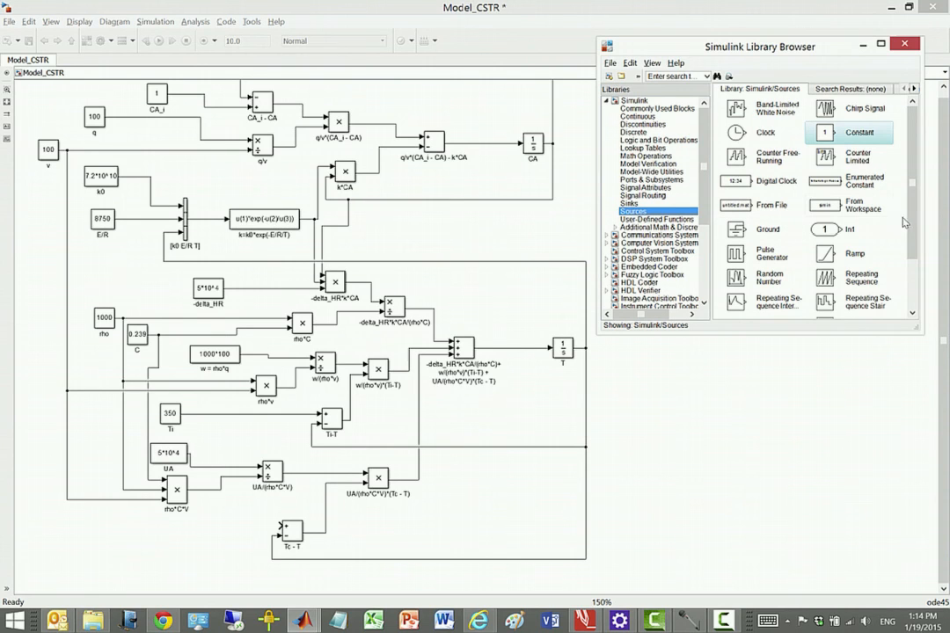
scroll(910, 222, "down", 2)
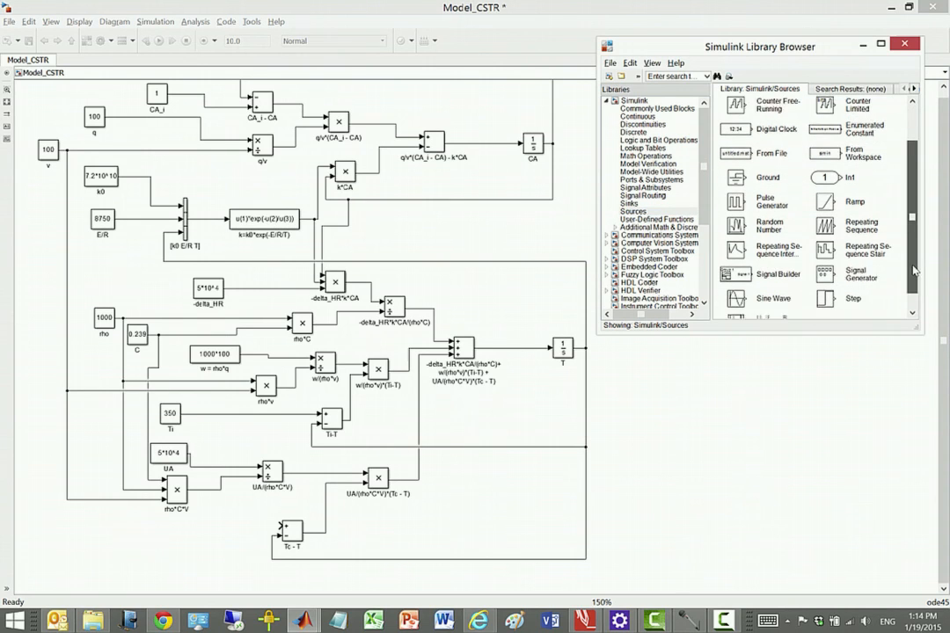
left_click(110, 529)
left_click_drag(109, 529, 95, 552)
double_click(105, 552)
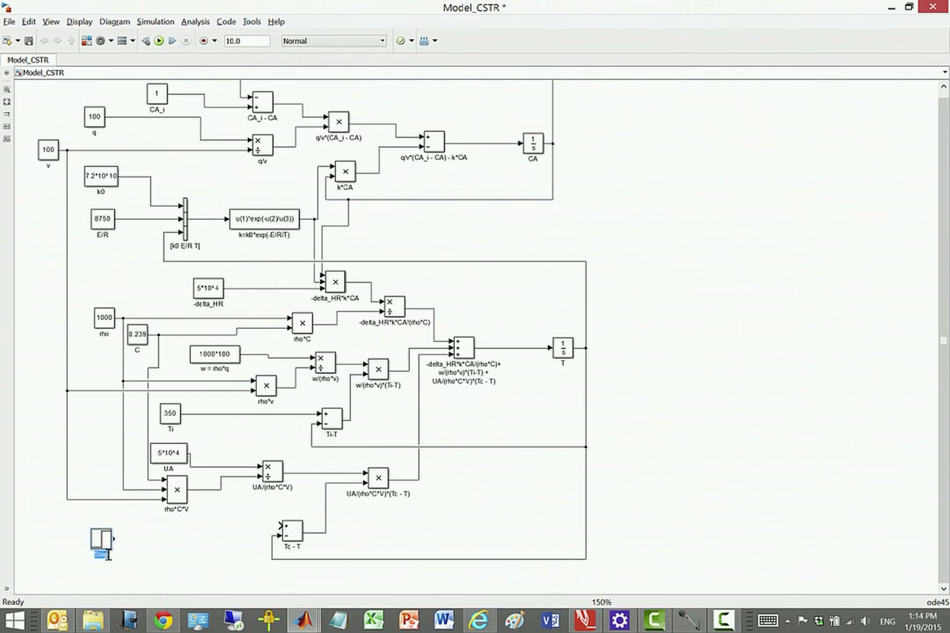
type("Tc")
Give the Tc block step time 0, initial value 300 and final value 290, and connect it to the plus input of Tc - T
double_click(101, 539)
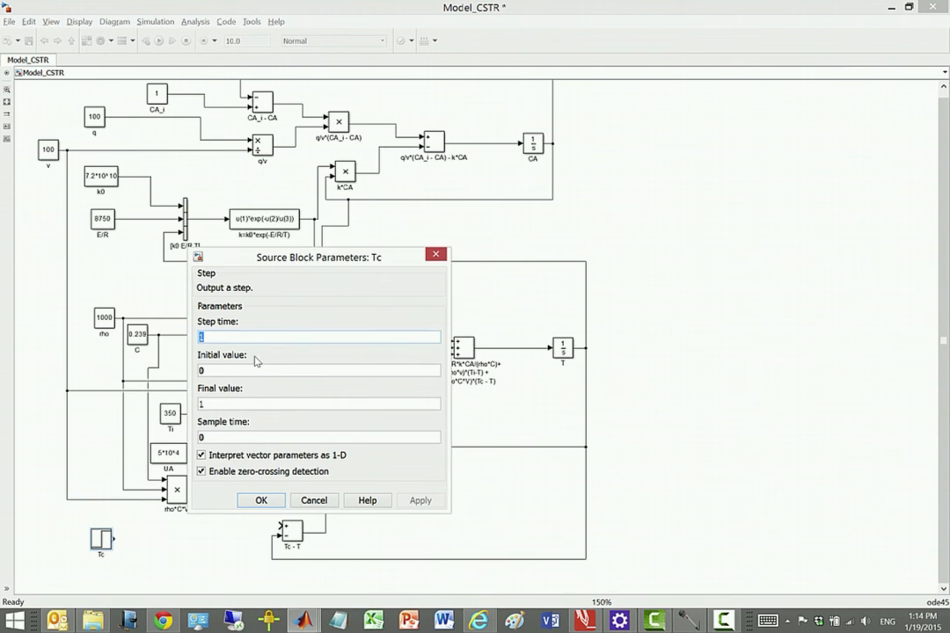
type("0")
double_click(222, 370)
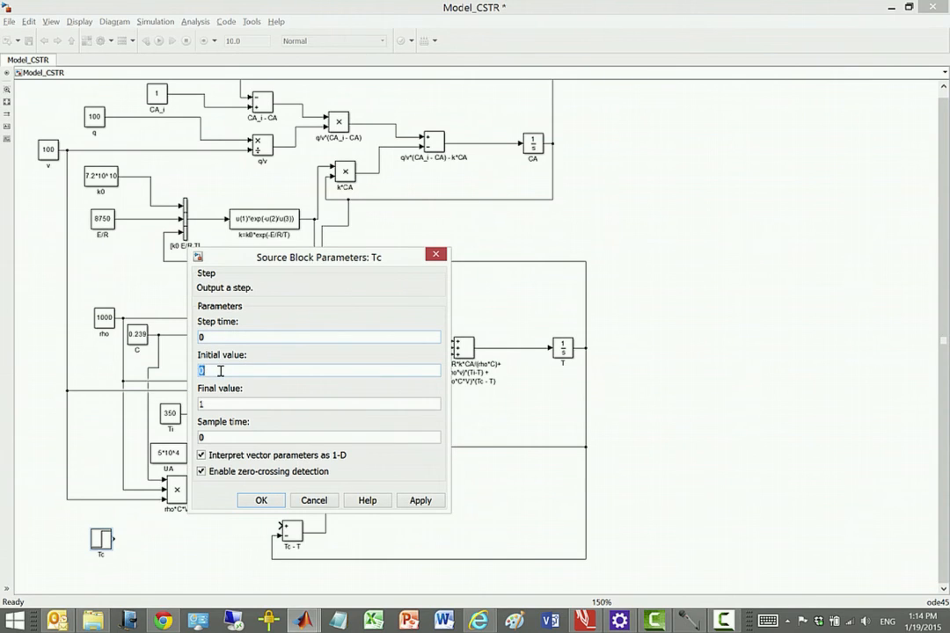
type("300")
double_click(202, 403)
type("3")
type("90")
left_click(273, 500)
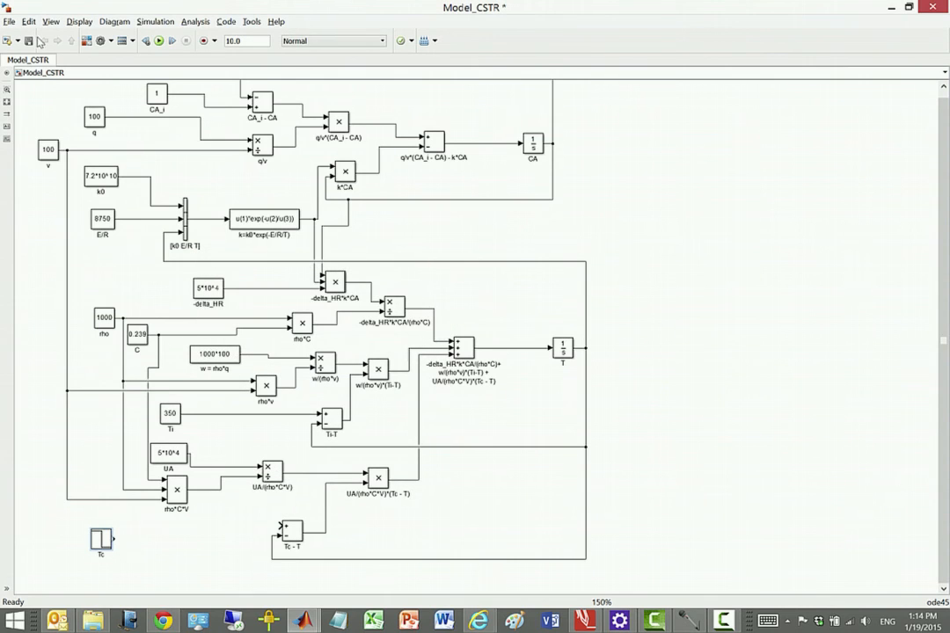
left_click(28, 40)
left_click_drag(111, 531, 291, 534)
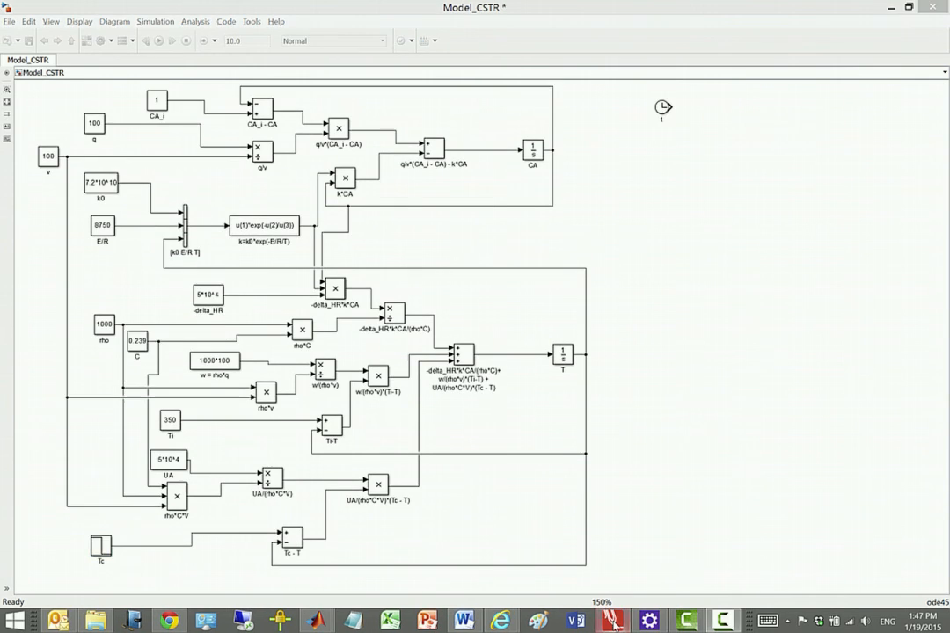
Switch to the PDF Annotator instructions, circle Tc in item 9 and underline "Sources" below it
left_click(612, 621)
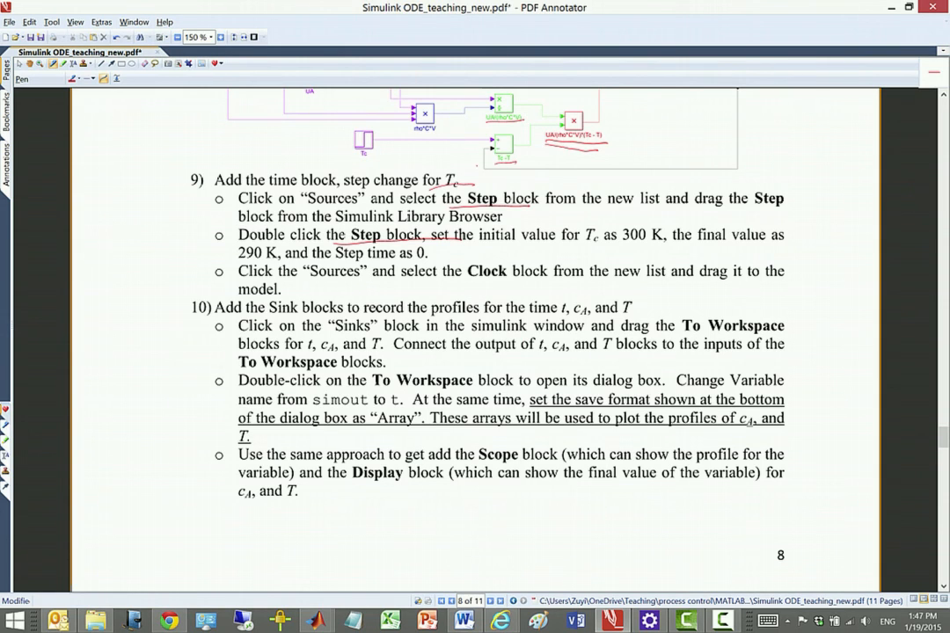
left_click_drag(444, 169, 451, 186)
left_click_drag(305, 208, 355, 213)
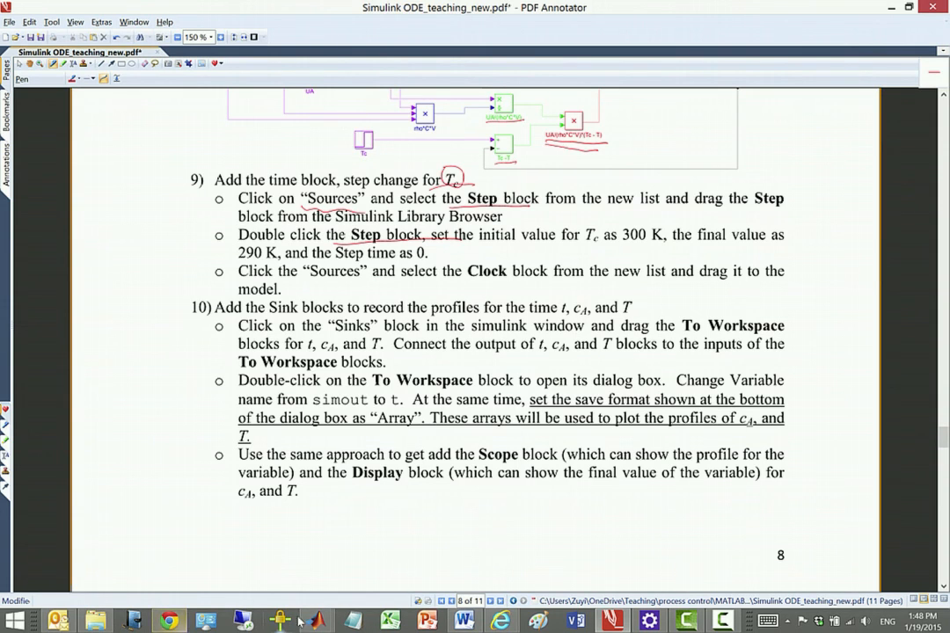
Return to the Simulink model and review the Tc block's step time, initial value and final value without changing them
mouse_move(315, 621)
left_click(350, 560)
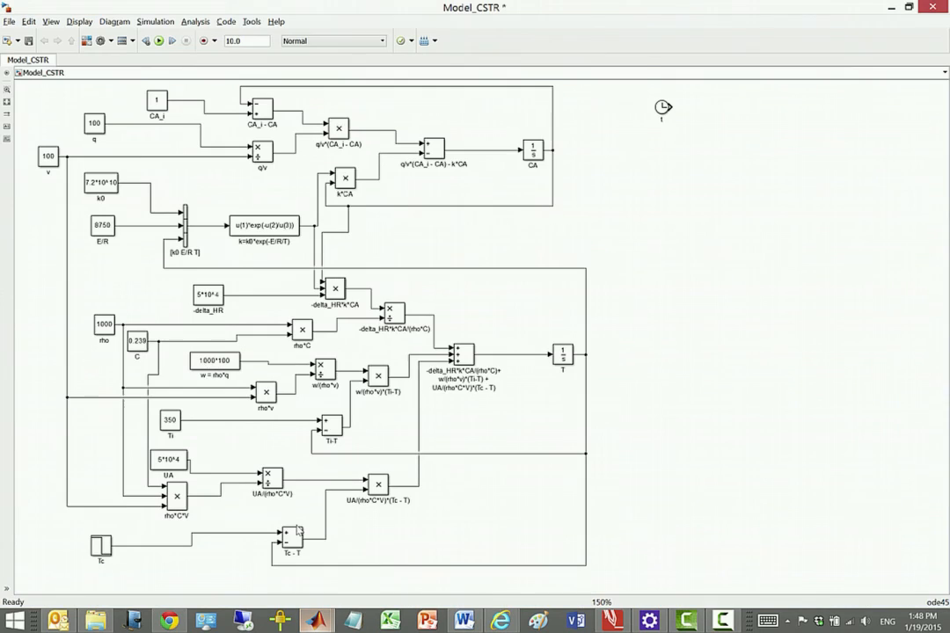
double_click(99, 545)
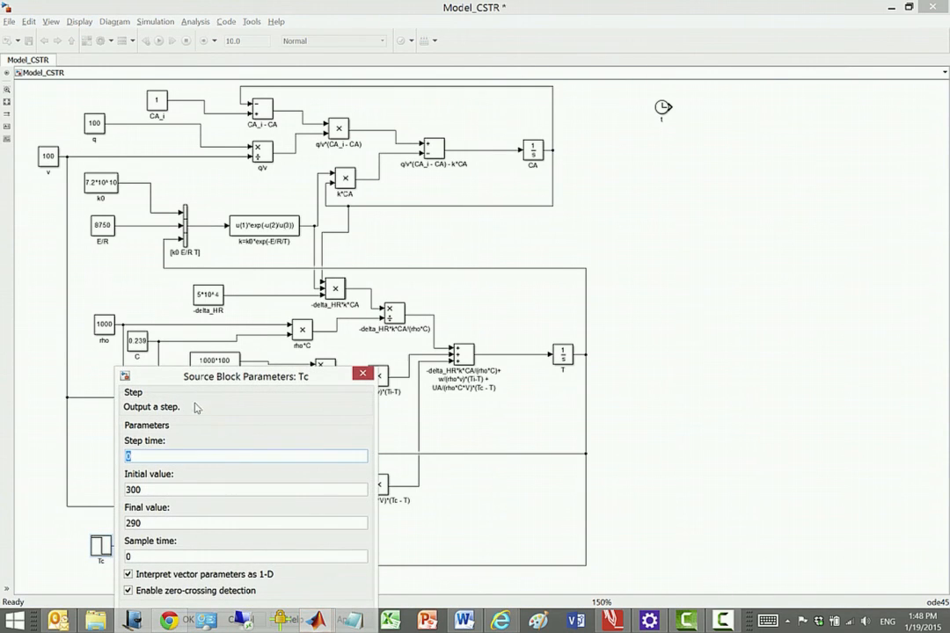
left_click_drag(237, 378, 731, 193)
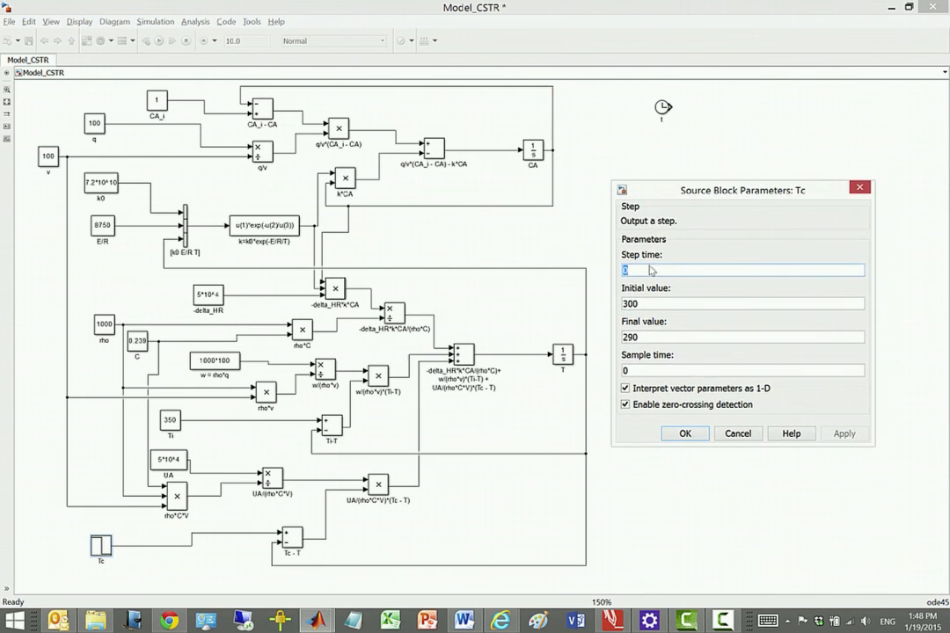
left_click(651, 269)
left_click(738, 434)
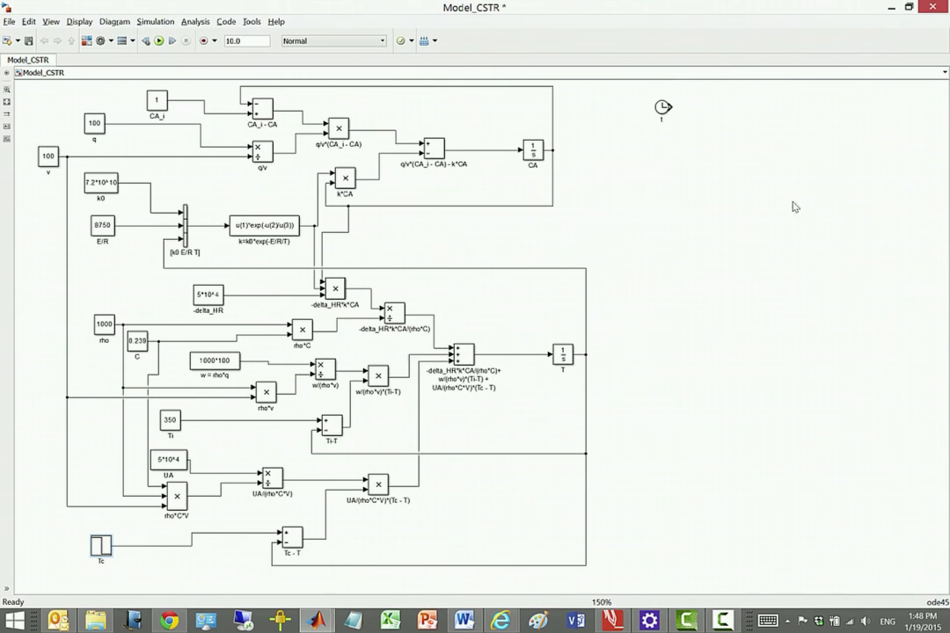
Switch to the PDF instructions and read the item 9 bullet on adding the Clock block
left_click(890, 5)
scroll(398, 273, "down", 1)
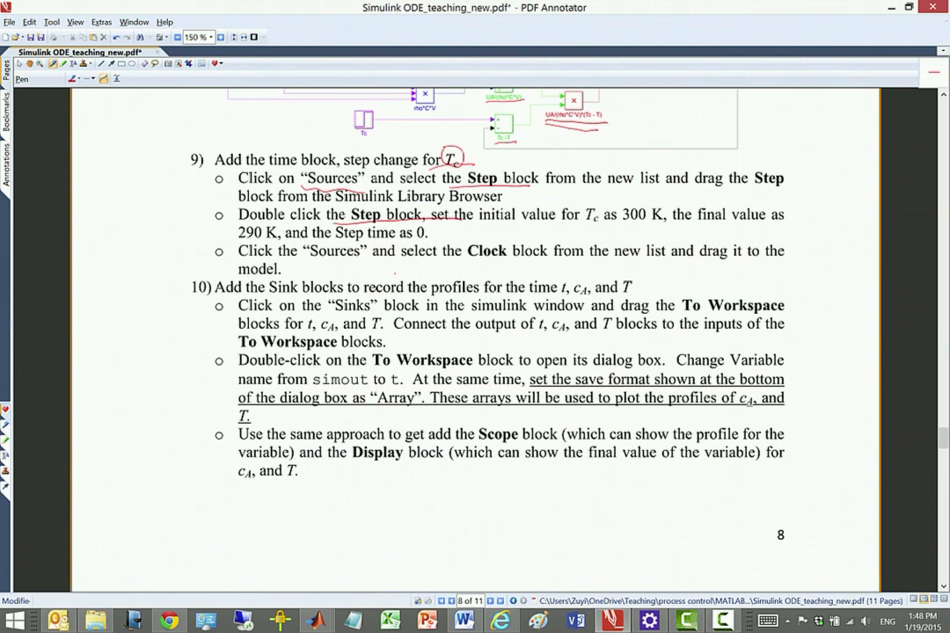
scroll(402, 270, "up", 3)
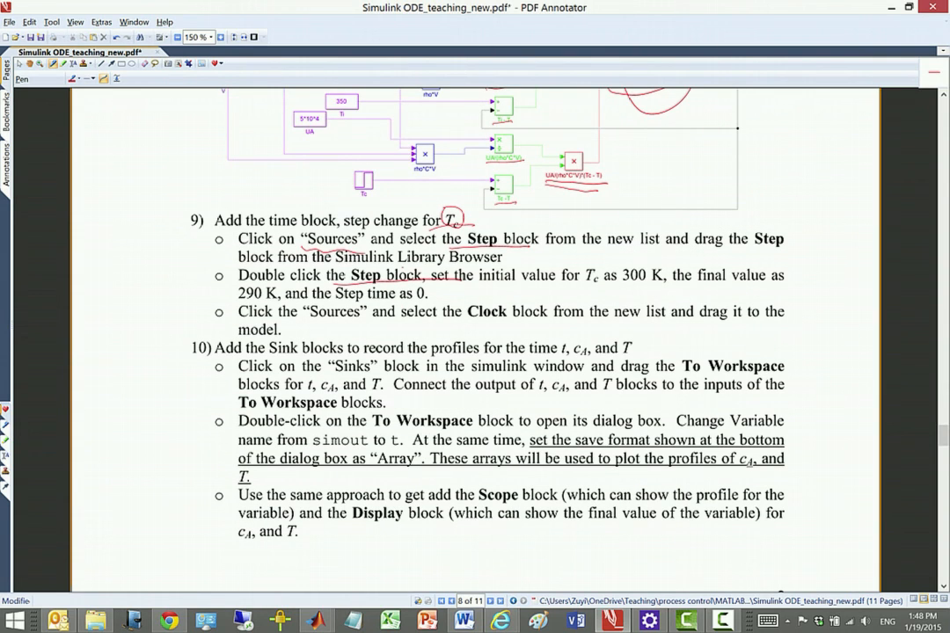
scroll(402, 267, "down", 3)
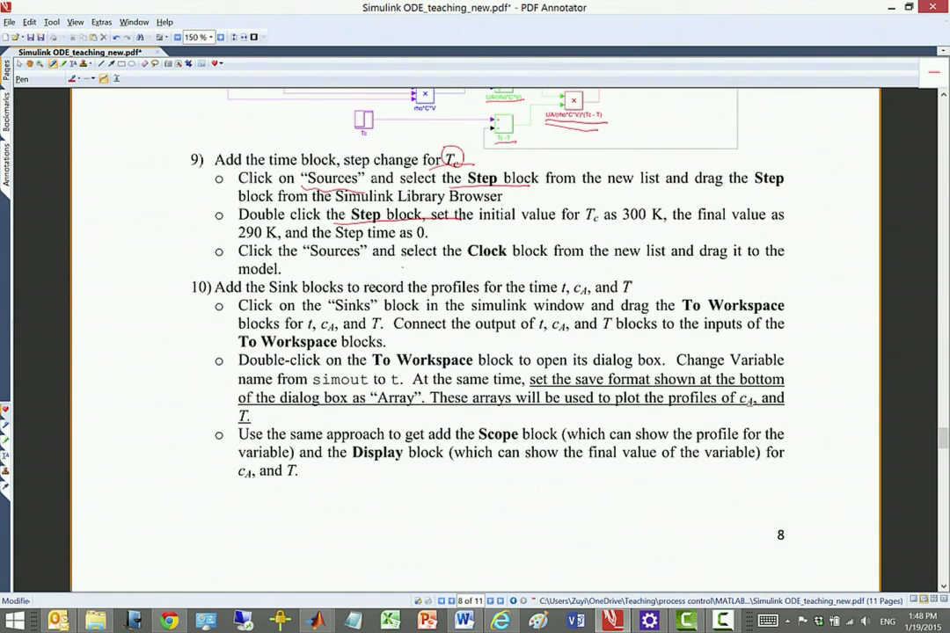
scroll(402, 266, "down", 1)
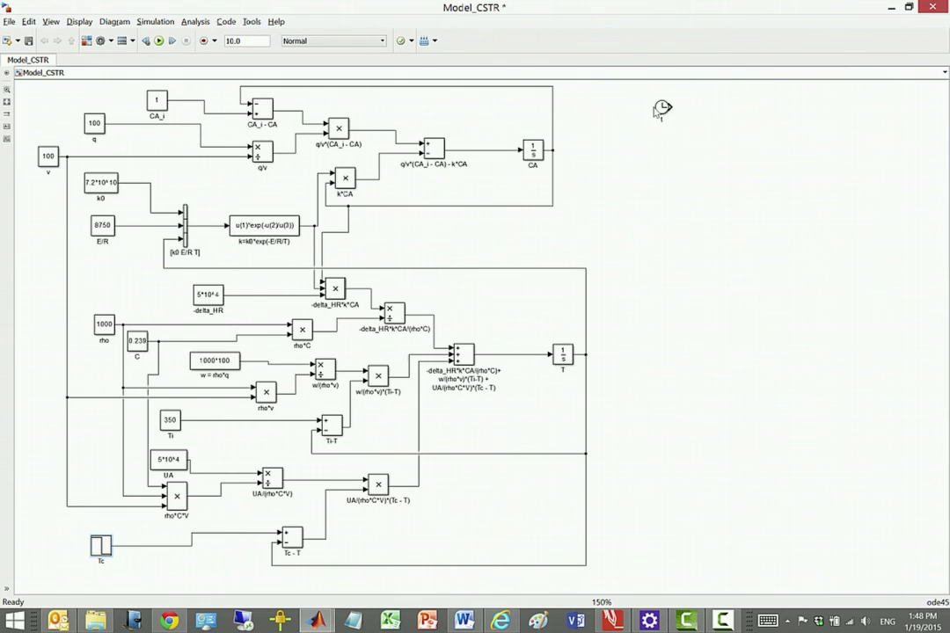
Replace the t clock in the Simulink model with a new Clock block from the Sources library and rename it t
left_click(660, 107)
key("Delete")
left_click(87, 40)
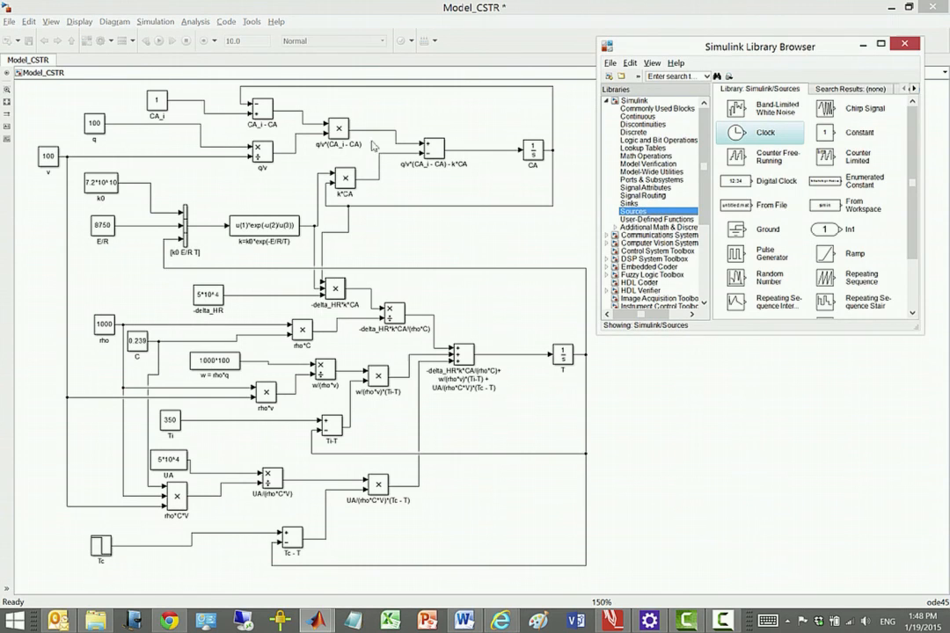
left_click_drag(616, 47, 626, 78)
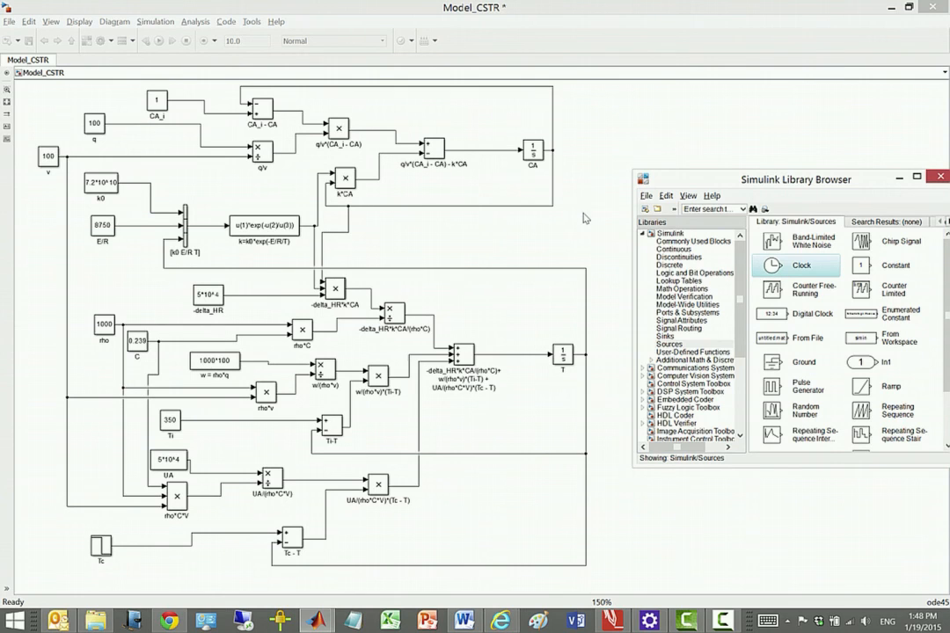
left_click_drag(585, 218, 646, 245)
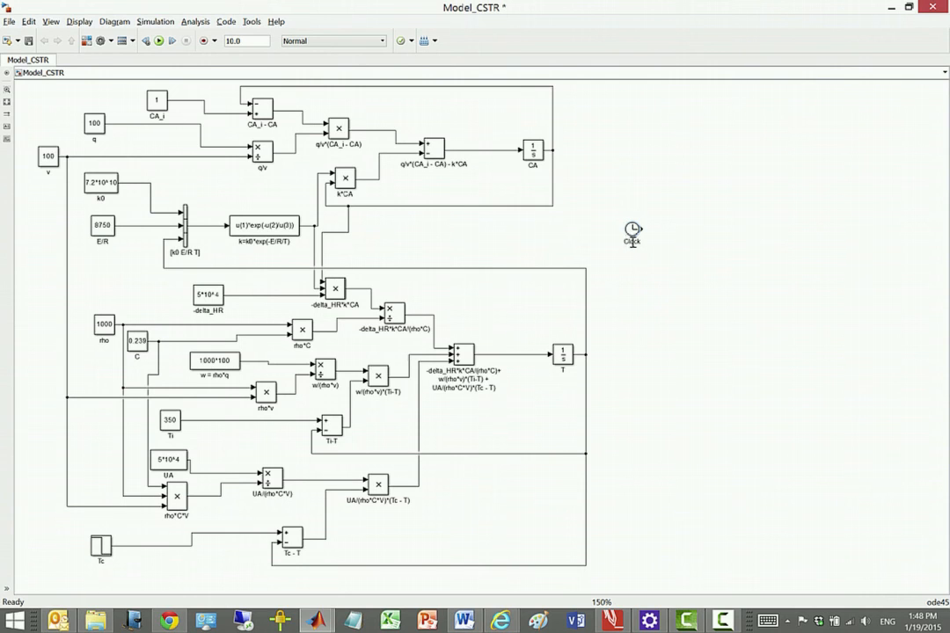
double_click(632, 239)
key("BackSpace")
left_click(563, 355)
left_click(533, 149)
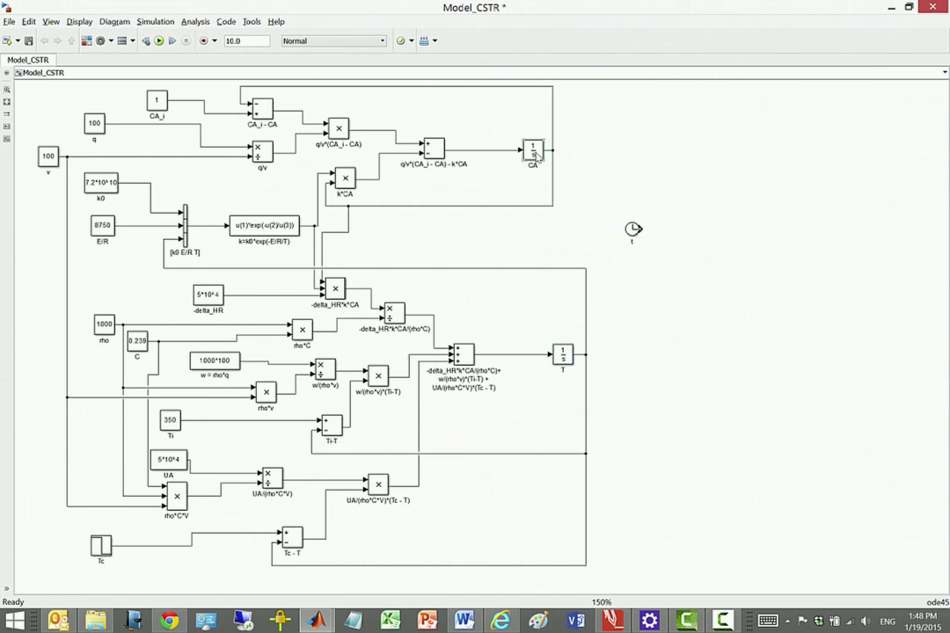
left_click(616, 182)
In the PDF instructions' item 10, circle "Sink blocks" and "To Workspace blocks" and underline "t, cA, and T"
key("alt+Tab")
scroll(340, 393, "down", 2)
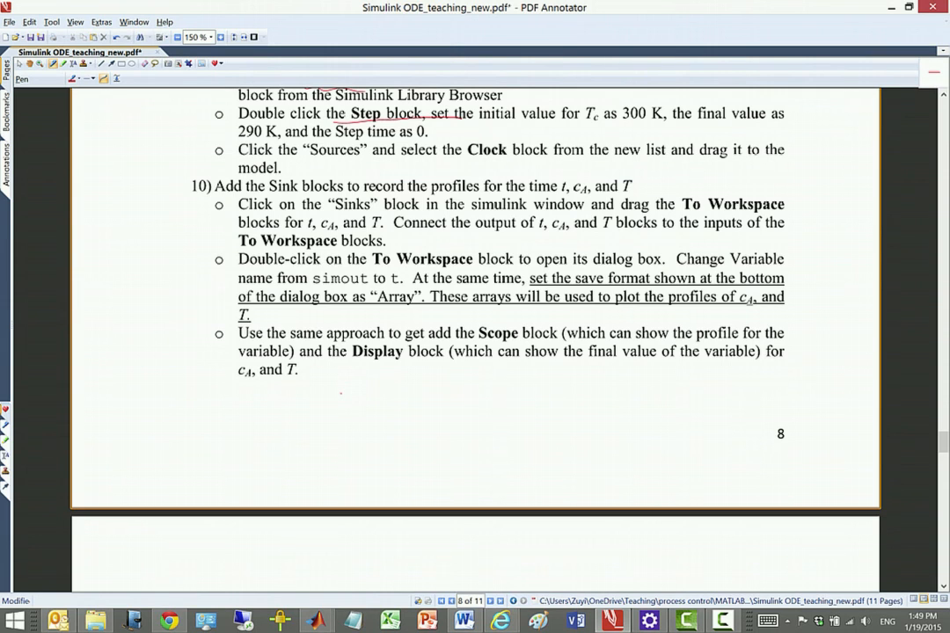
left_click_drag(279, 170, 295, 168)
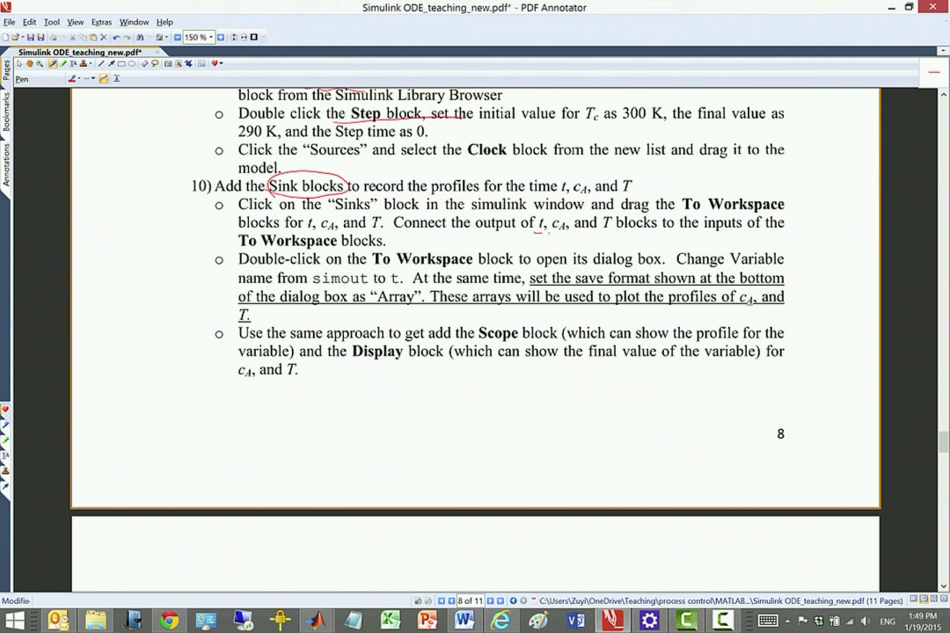
left_click_drag(545, 231, 588, 231)
mouse_move(227, 239)
left_mouse_down()
mouse_move(352, 251)
mouse_move(264, 231)
mouse_move(380, 221)
left_mouse_up()
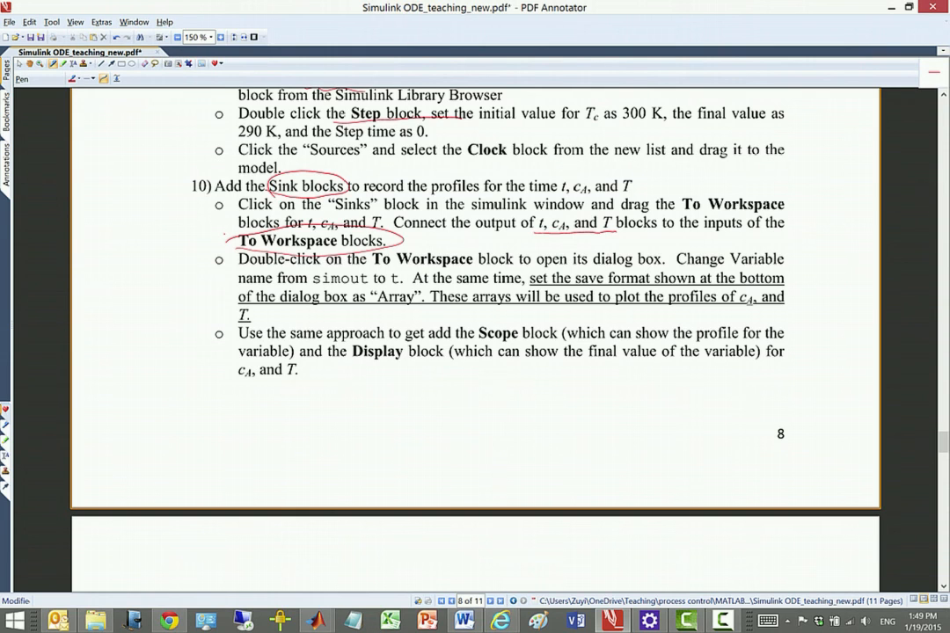
Return to the Simulink model and add a To Workspace block from the Sinks library beside the CA integrator
key("alt+Tab")
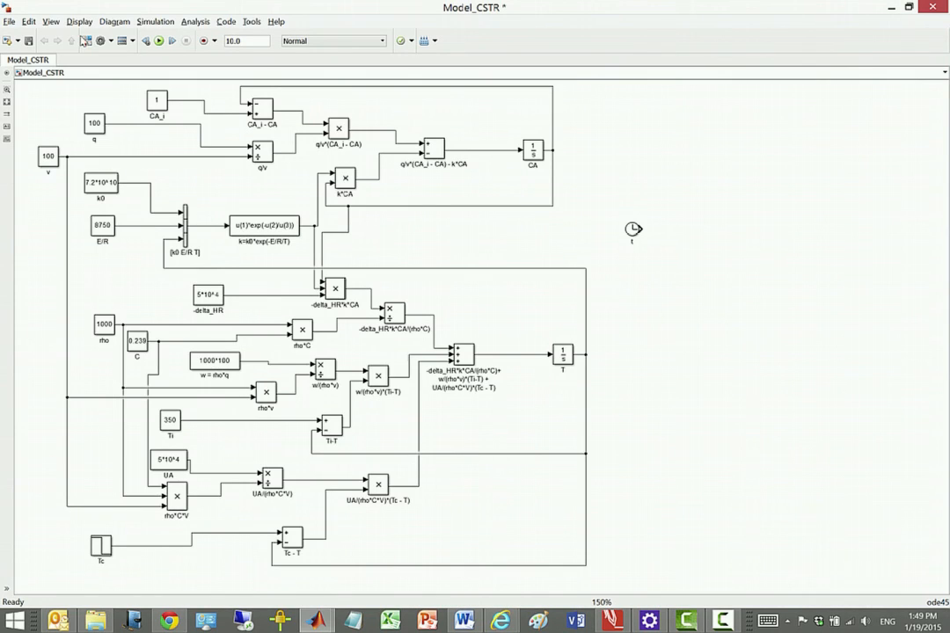
left_click(86, 41)
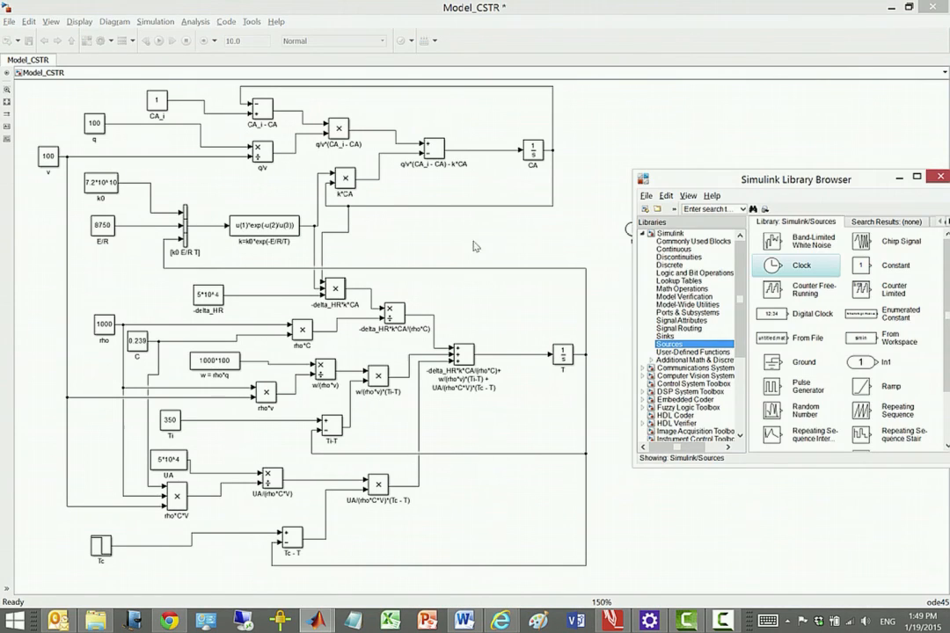
left_click(674, 338)
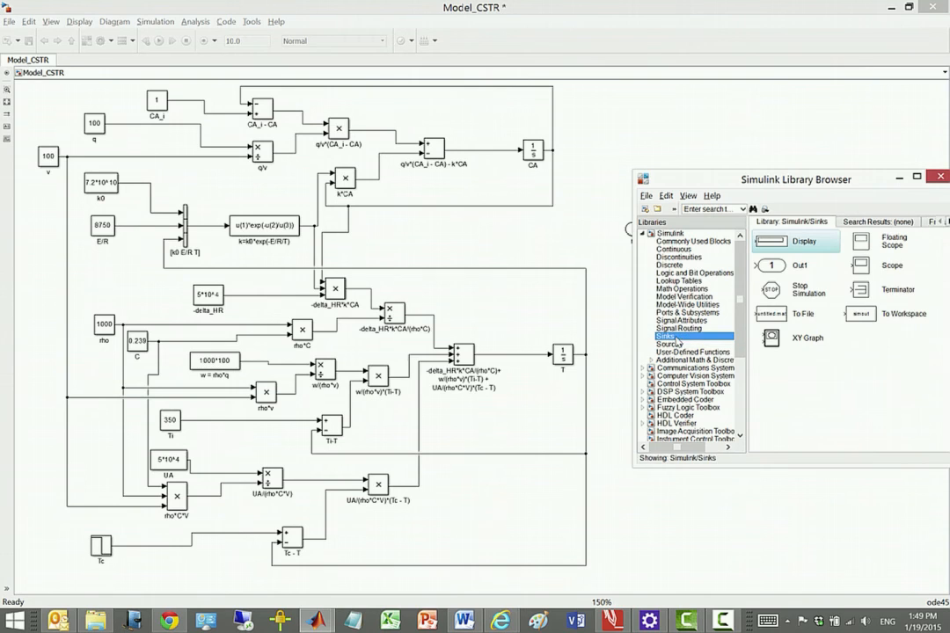
left_click(889, 314)
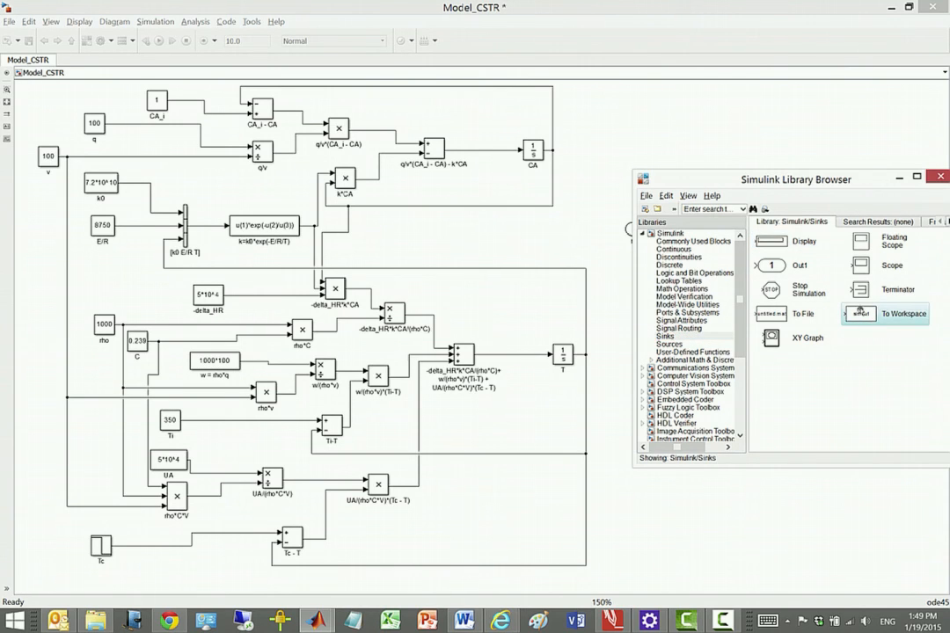
left_click_drag(704, 139, 695, 150)
left_click_drag(554, 149, 653, 154)
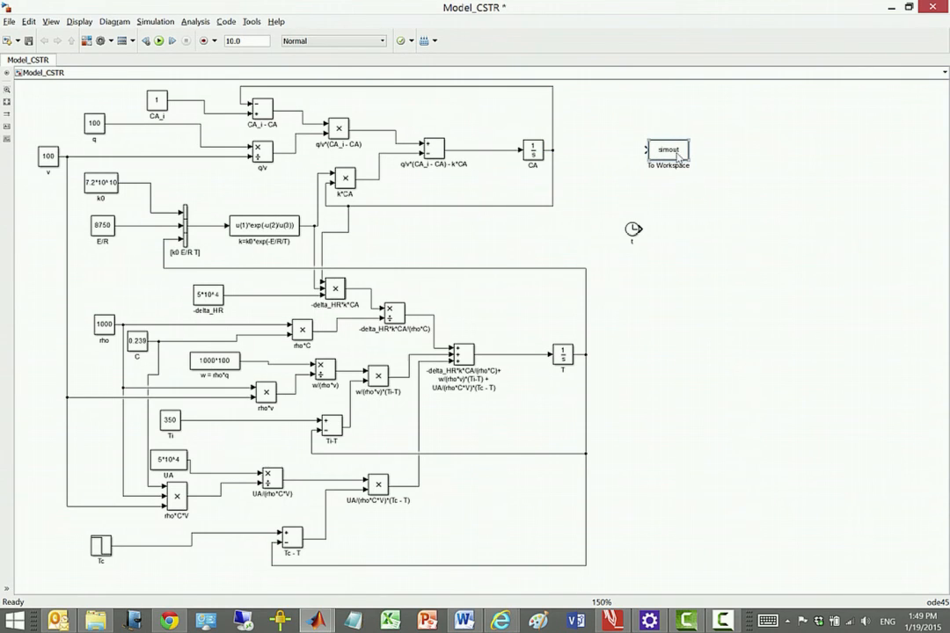
Set the To Workspace block's variable name to CA and its save format to Array
double_click(678, 156)
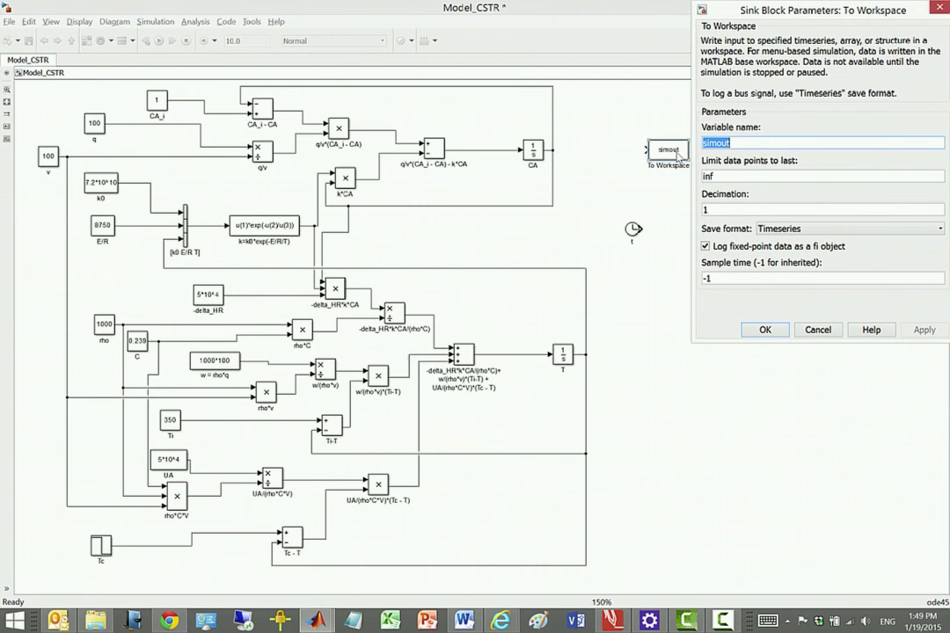
type("CA")
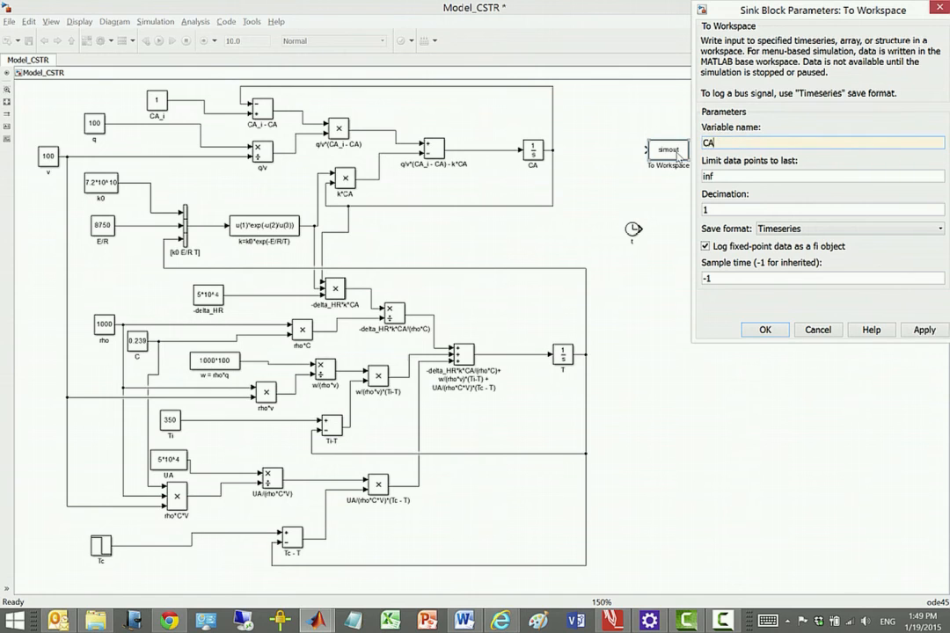
left_click_drag(714, 11, 661, 191)
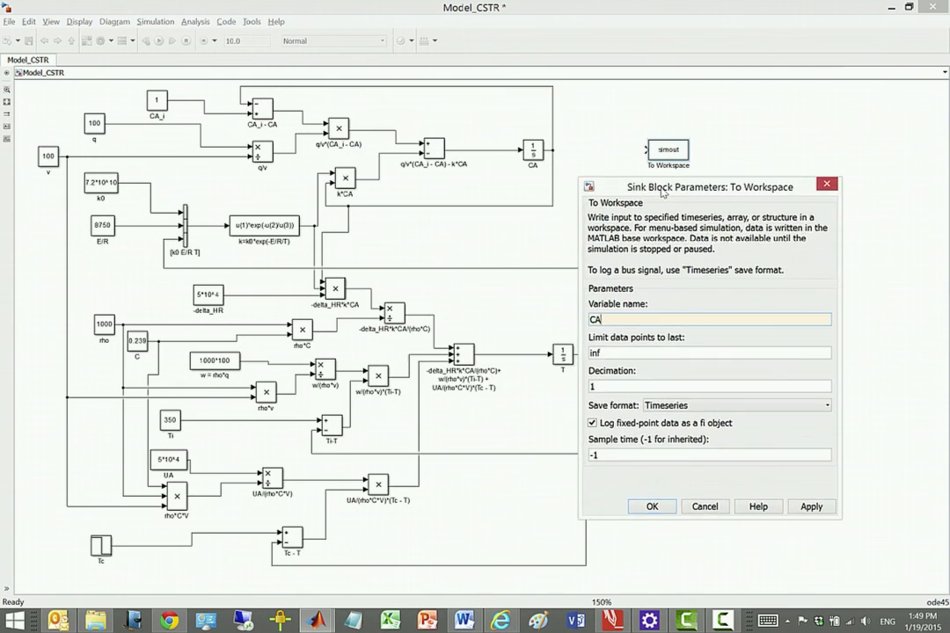
double_click(595, 320)
left_click(809, 406)
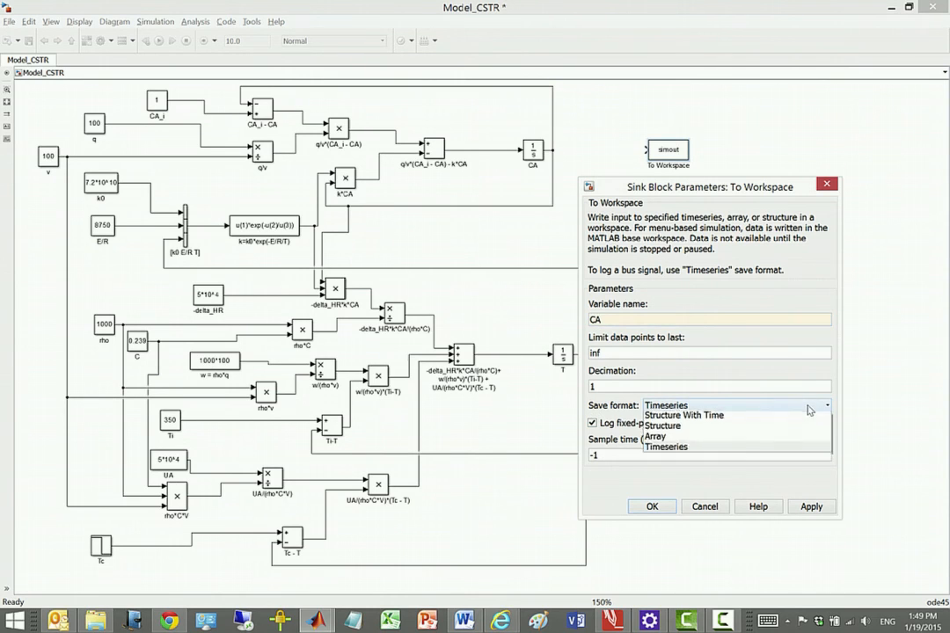
left_click(711, 435)
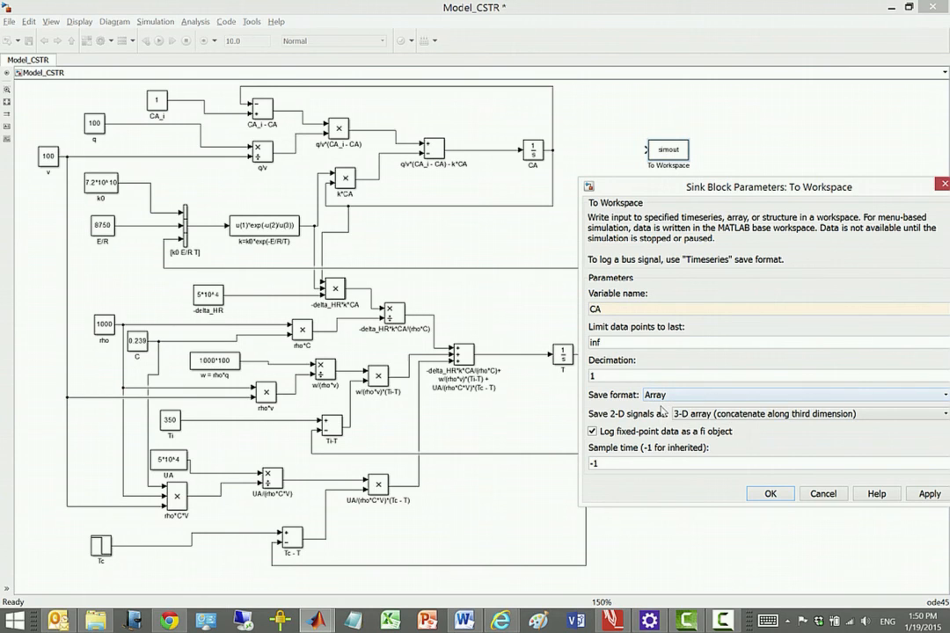
left_click(764, 494)
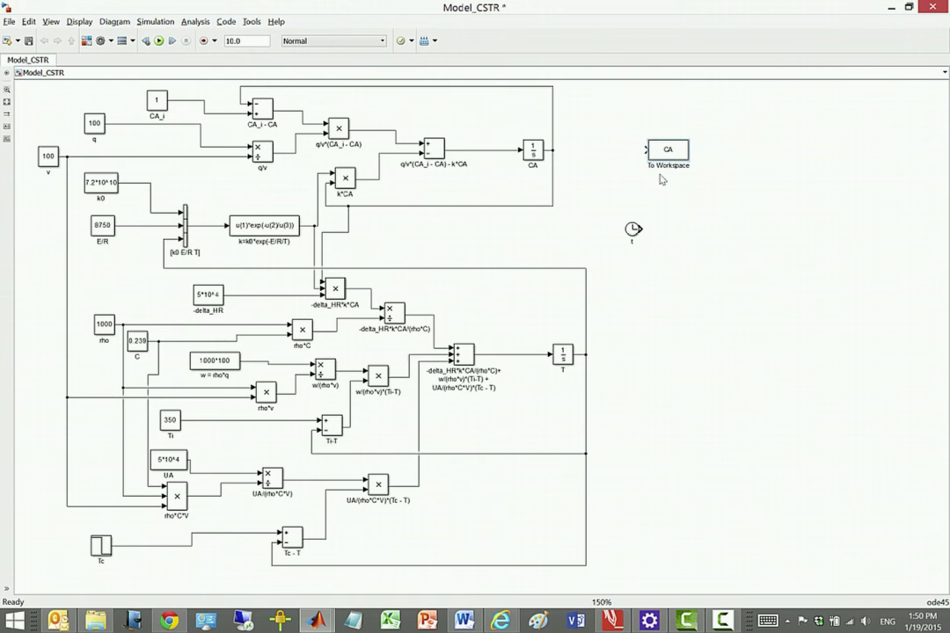
Copy the CA To Workspace block beside the t clock, connected to the clock's output, and set its variable name to t
left_click_drag(669, 152, 701, 230)
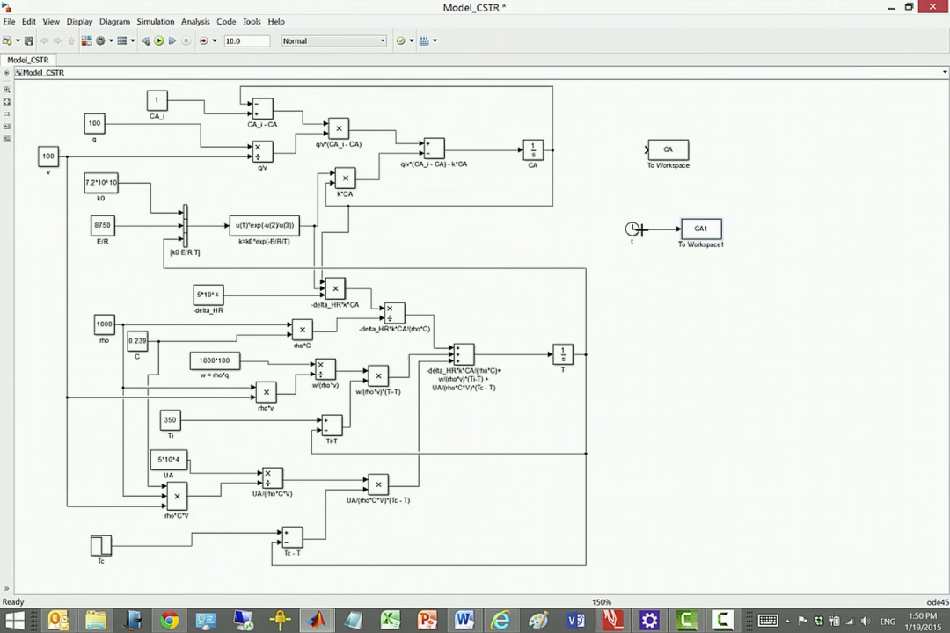
double_click(710, 230)
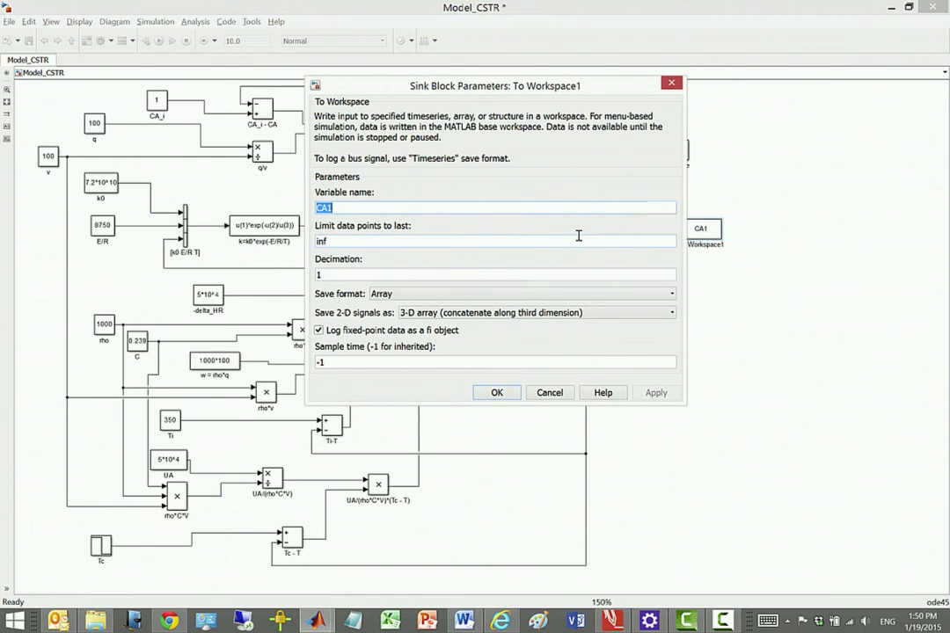
type("t")
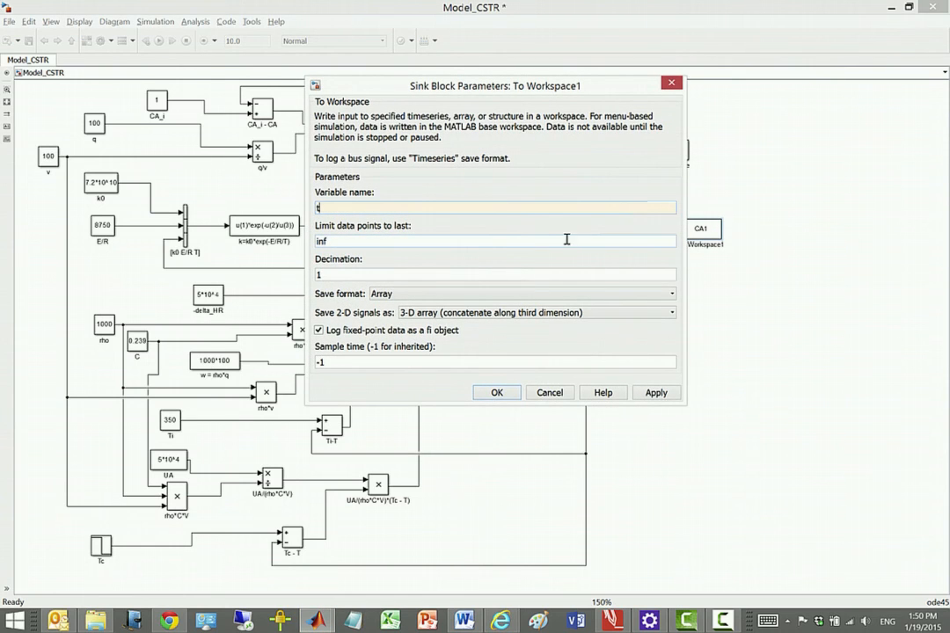
left_click(497, 393)
Copy the t To Workspace block beside the T integrator, connect it to the T output and set its variable name to T
left_click_drag(701, 230, 717, 360)
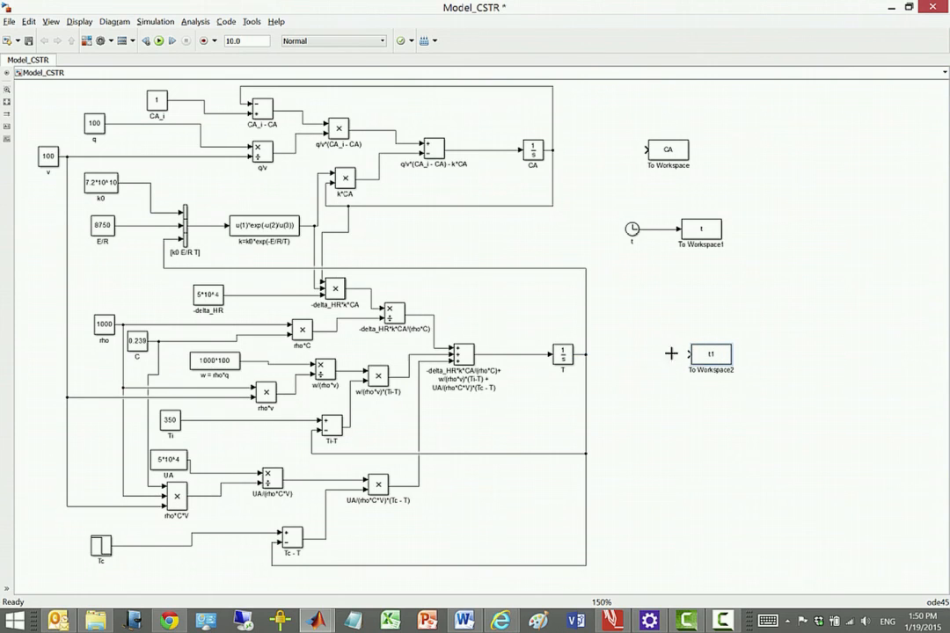
left_click_drag(671, 354, 604, 305)
double_click(712, 355)
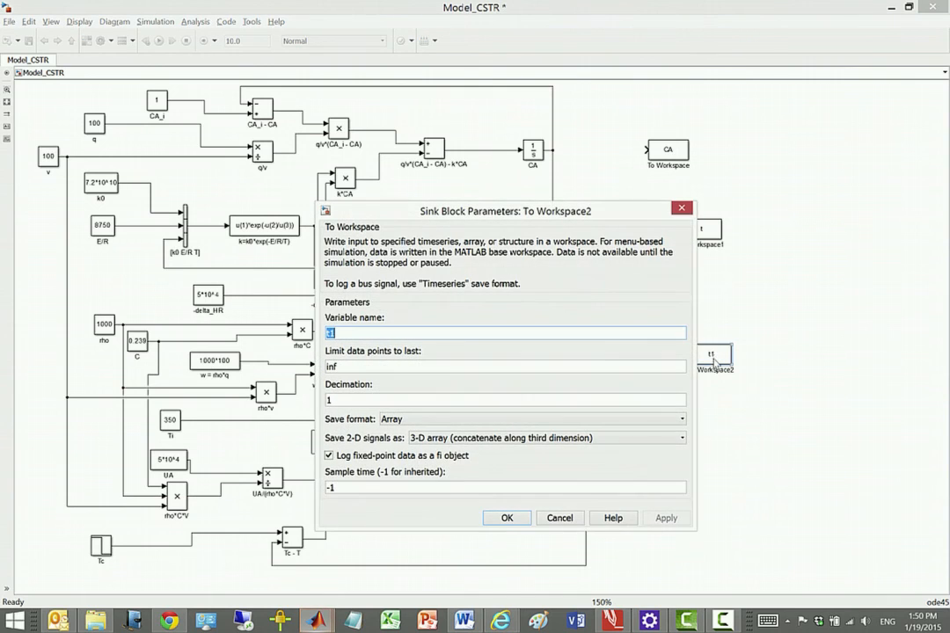
type("T")
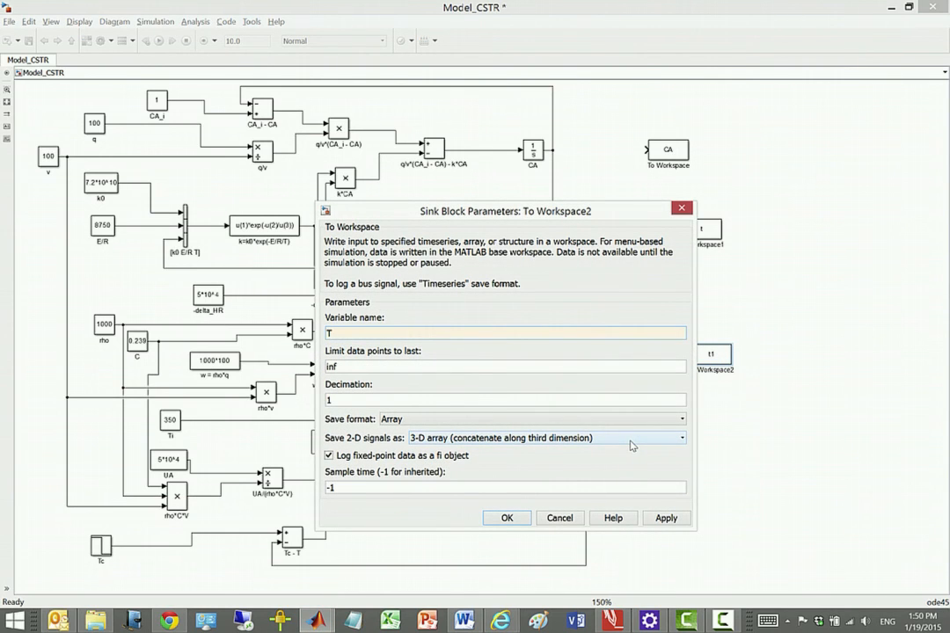
left_click(510, 518)
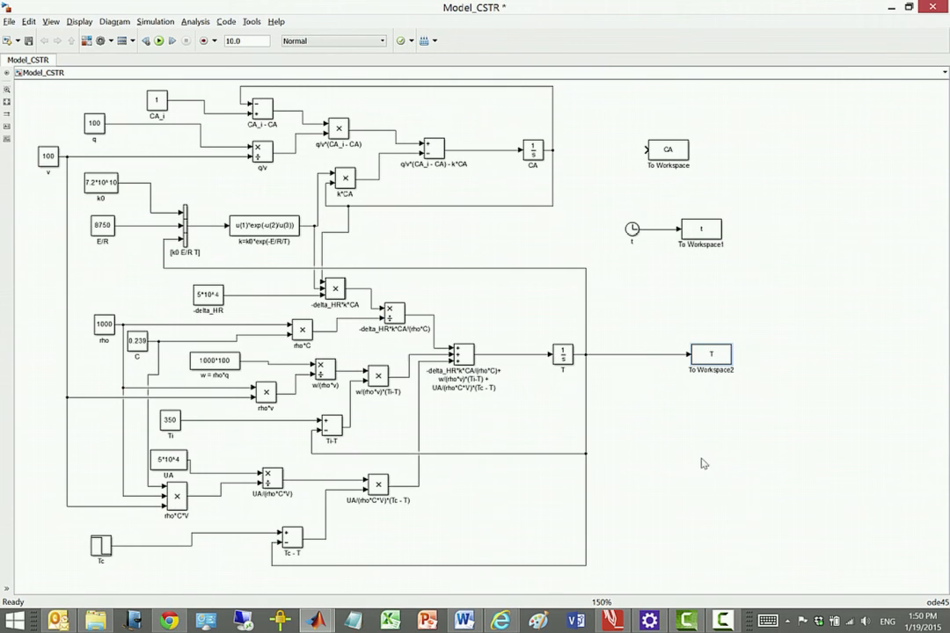
Align the T and CA To Workspace blocks with the t one and connect the CA integrator's output to the CA block
left_click_drag(711, 354, 701, 354)
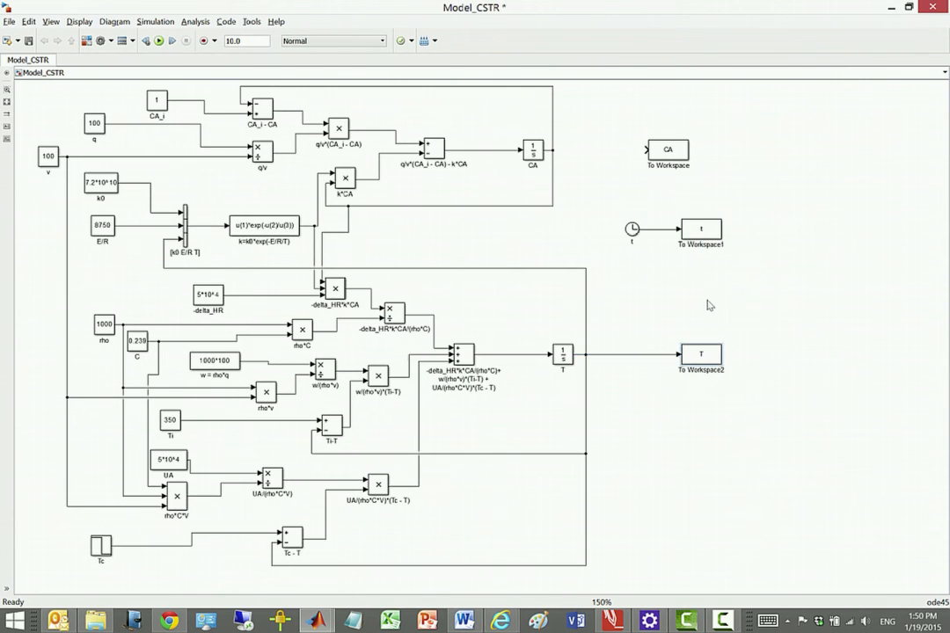
left_click_drag(684, 167, 619, 145)
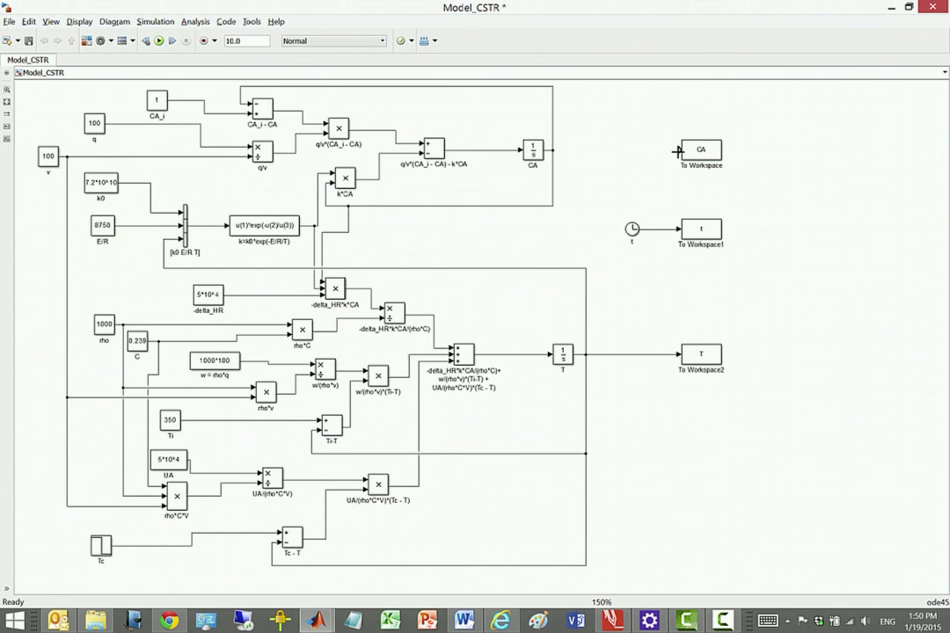
left_click_drag(679, 150, 554, 149)
Add a Display block from the Sinks library on the CA signal, and connect copies of it to the t and T signals
left_click(87, 40)
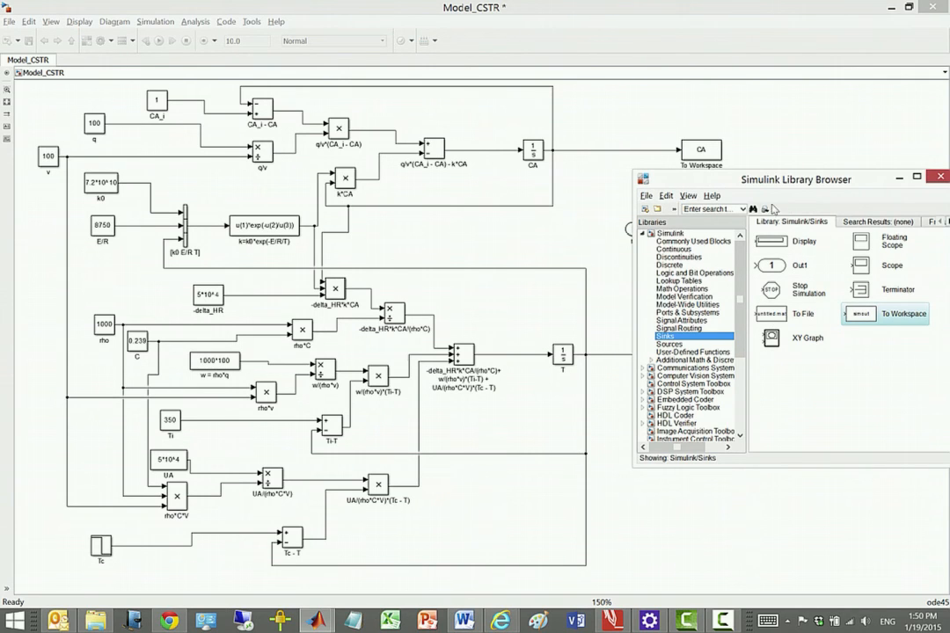
left_click_drag(655, 178, 653, 299)
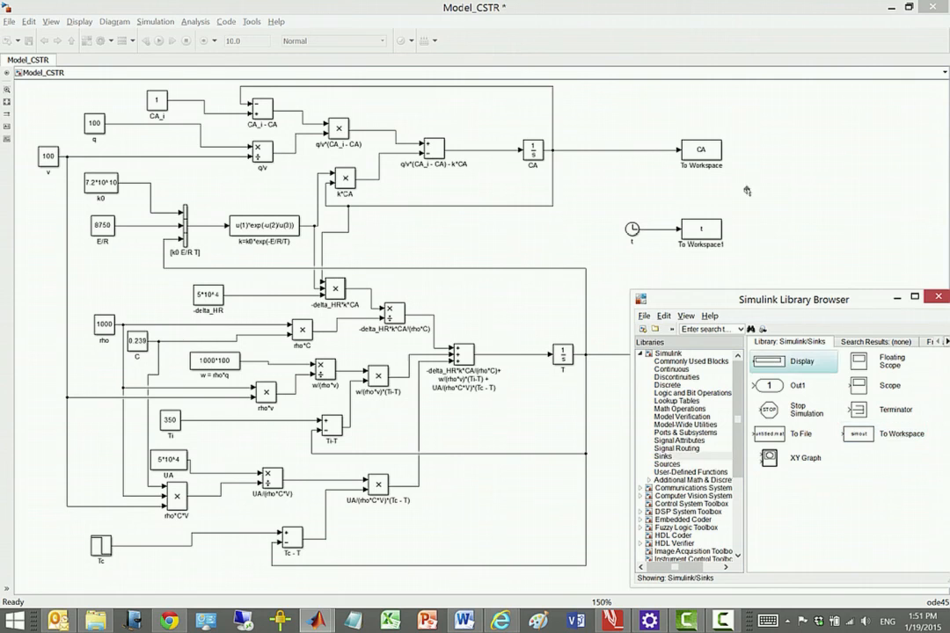
left_click_drag(746, 191, 714, 114)
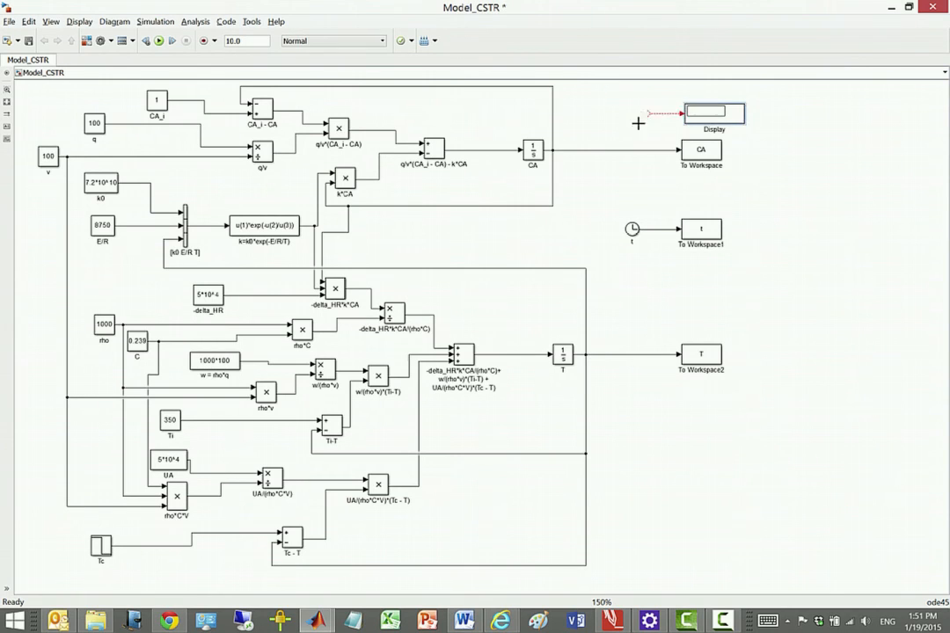
left_click_drag(639, 123, 642, 149)
mouse_move(717, 126)
left_mouse_down()
mouse_move(735, 167)
mouse_move(711, 192)
mouse_move(664, 206)
mouse_move(649, 230)
left_mouse_up()
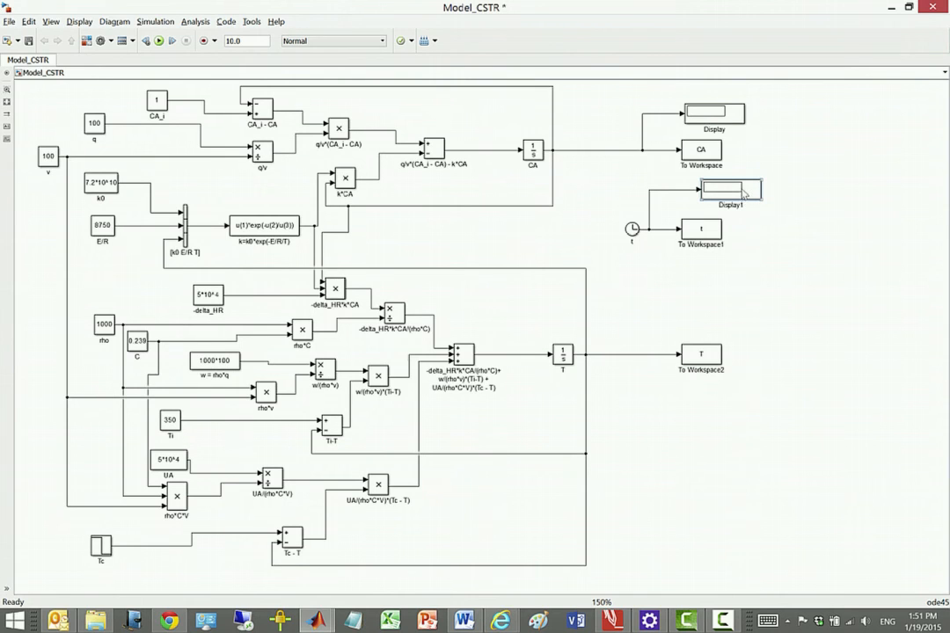
left_click_drag(743, 198, 650, 354)
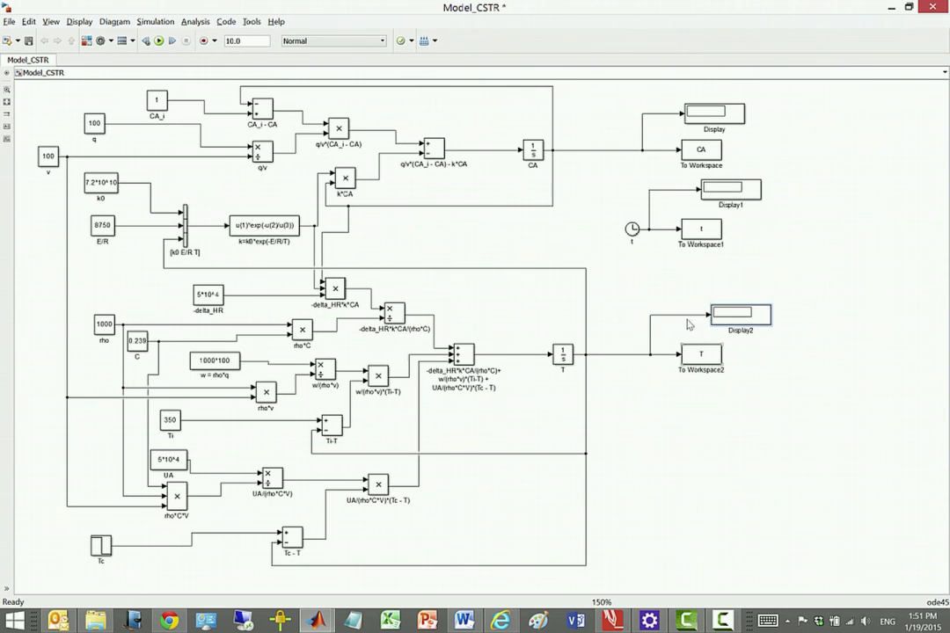
Connect a Scope block from the Sinks library to the CA signal and copies of it to t and T, and save the model
left_click(86, 41)
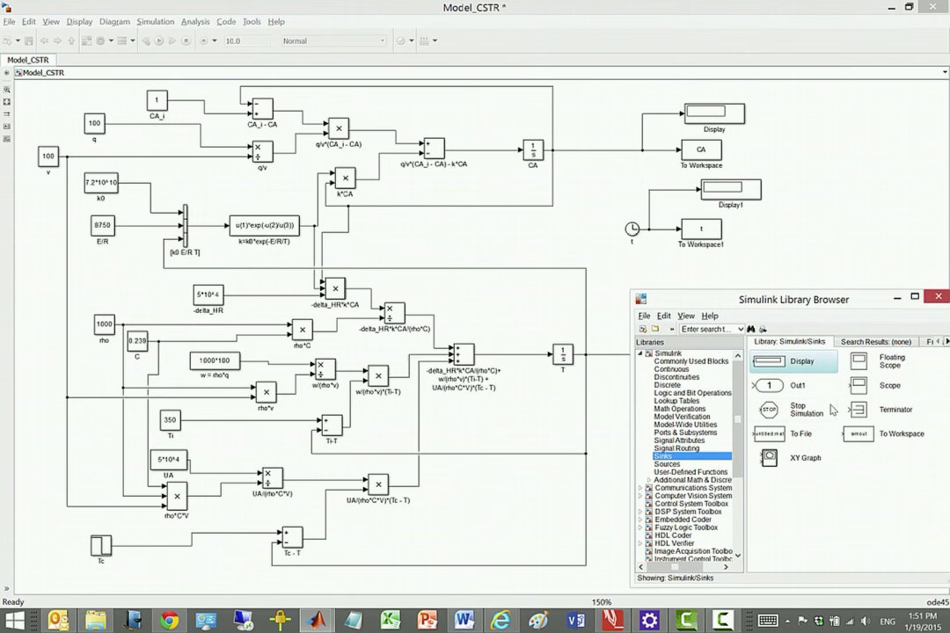
left_click(814, 136)
left_click_drag(813, 136, 646, 122)
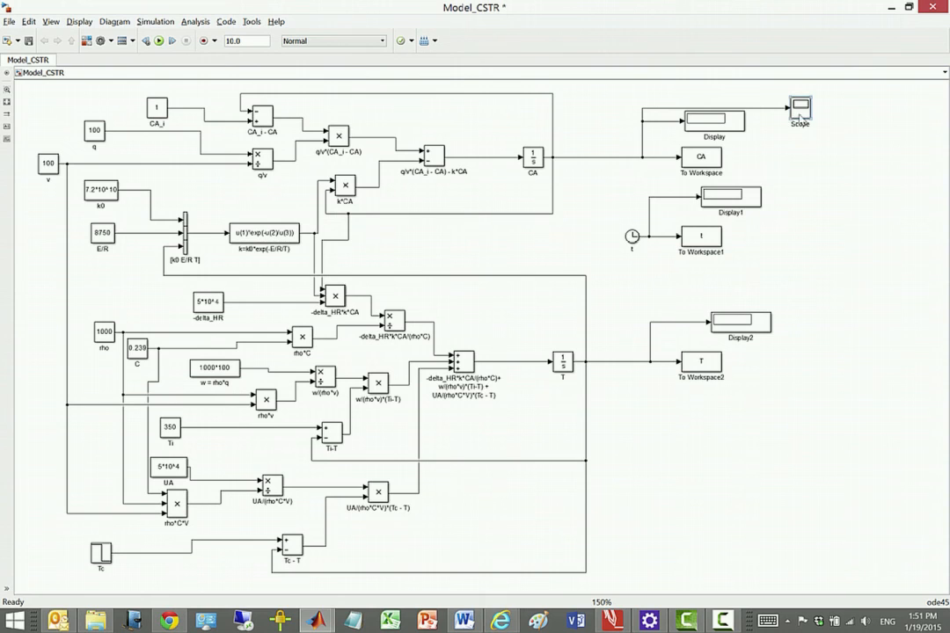
left_click_drag(801, 113, 648, 240)
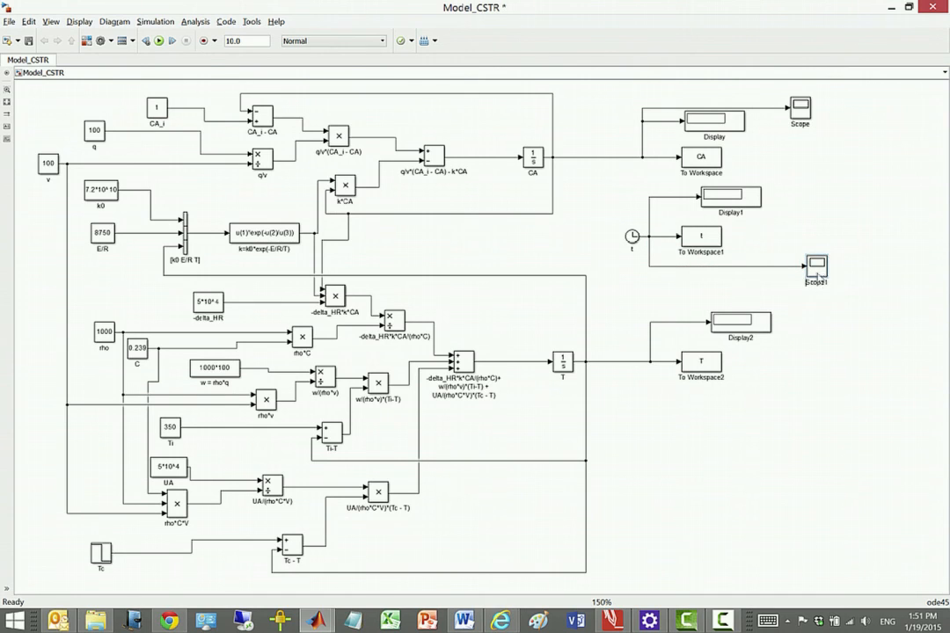
mouse_move(816, 263)
left_mouse_down()
mouse_move(810, 398)
mouse_move(697, 396)
mouse_move(650, 362)
left_mouse_up()
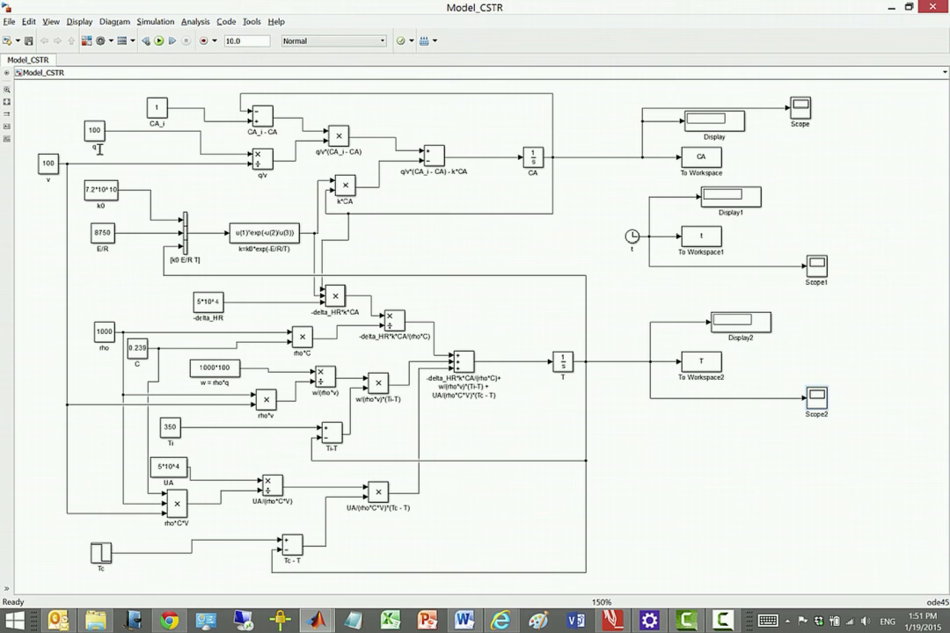
Switch to the PDF instructions and, in item 10, circle "Workspace" and "Array", underline the save format text and star "Array"
key("alt+Tab")
scroll(522, 517, "down", 3)
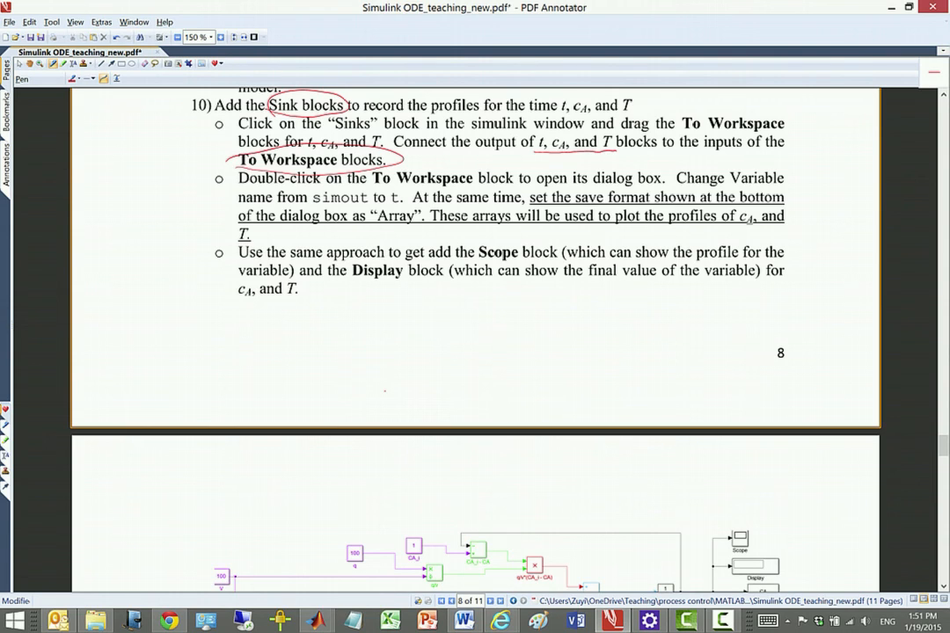
mouse_move(400, 185)
left_mouse_down()
mouse_move(479, 186)
mouse_move(403, 169)
mouse_move(398, 230)
left_mouse_up()
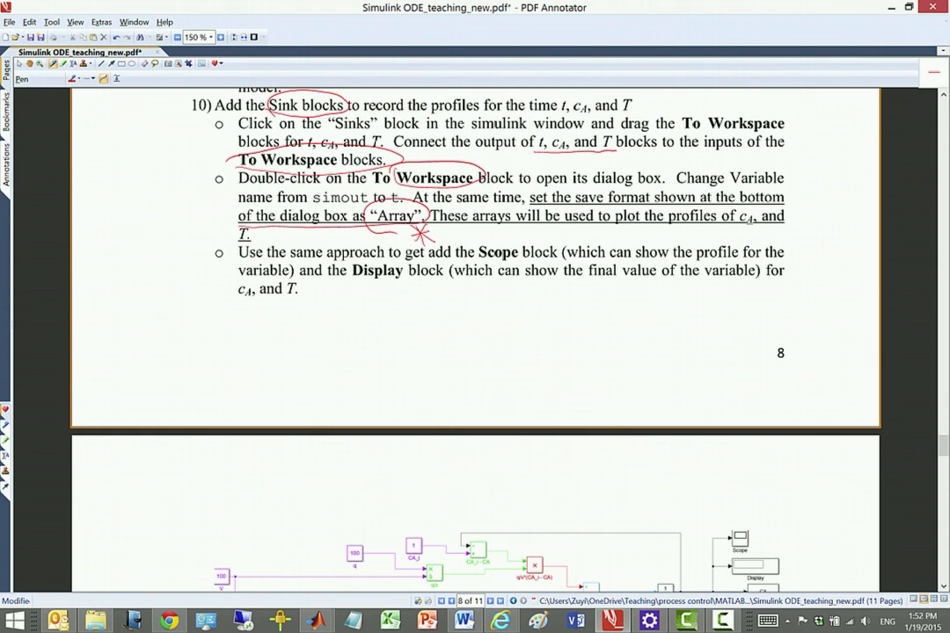
Bracket both sides of the complete model diagram on page 9 and go on to item 11 about the simulation time and ODE solver
scroll(429, 144, "down", 10)
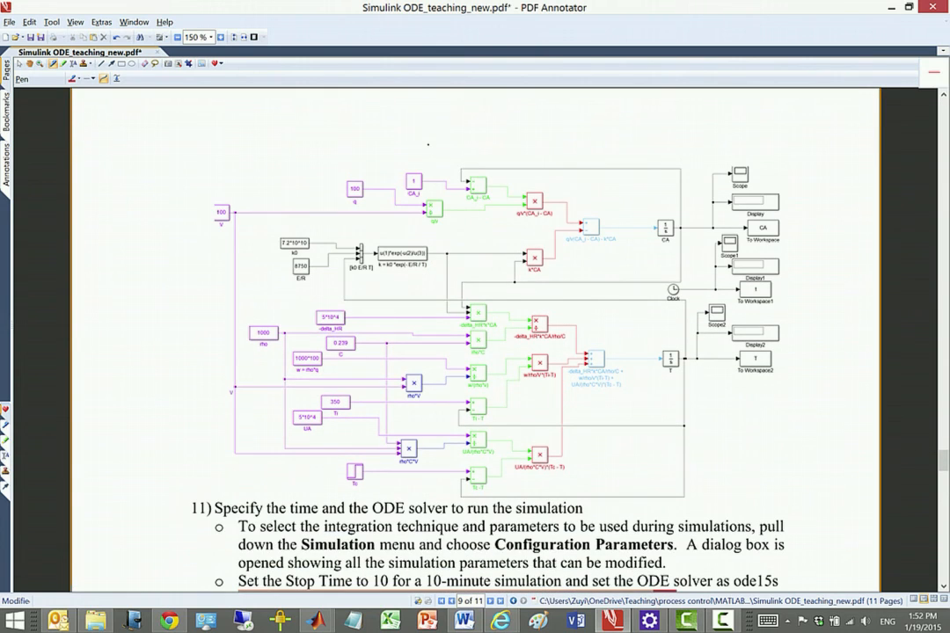
left_click_drag(779, 164, 835, 446)
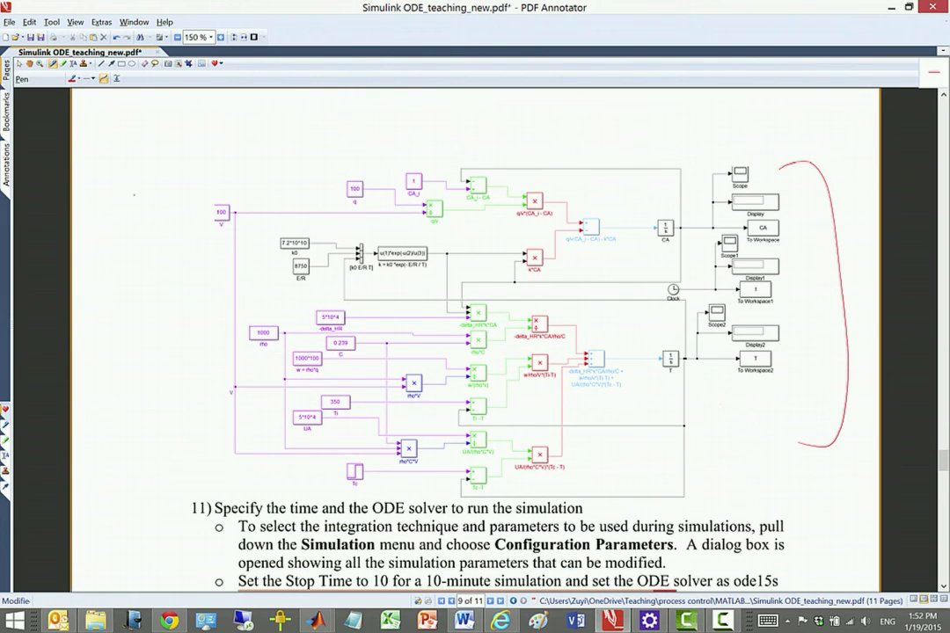
mouse_move(174, 193)
left_mouse_down()
mouse_move(180, 378)
mouse_move(226, 435)
left_mouse_up()
scroll(223, 430, "down", 7)
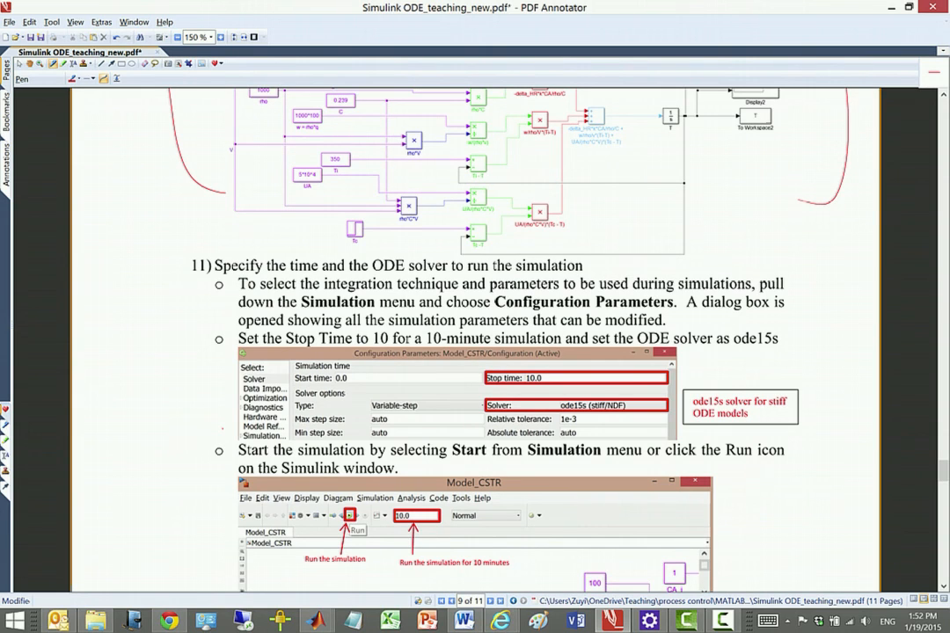
scroll(223, 430, "down", 1)
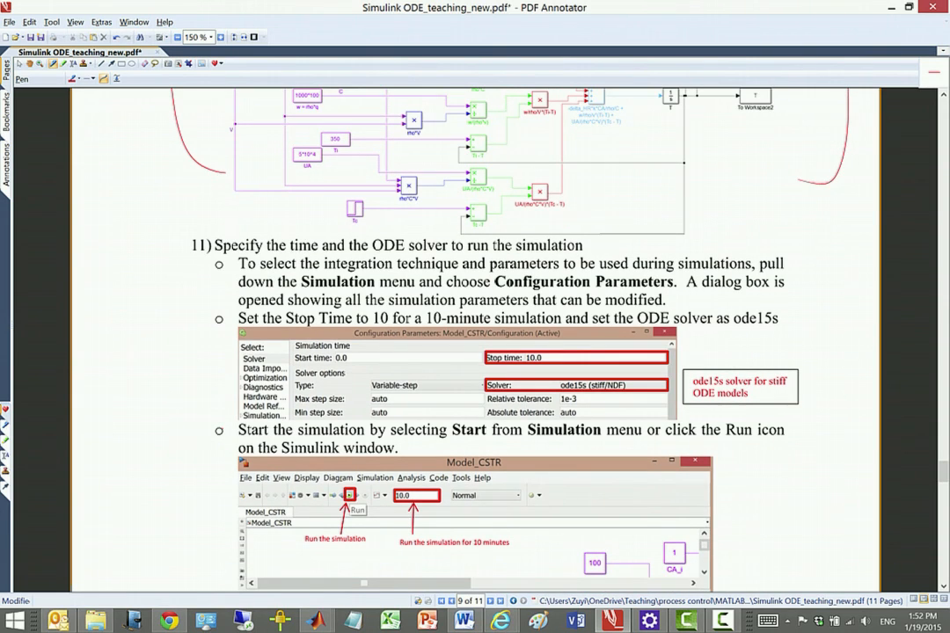
Underline "the time and the ODE solver" in item 11, and switch to Simulink to check the stop time in the model configuration parameters
left_click_drag(276, 251, 449, 253)
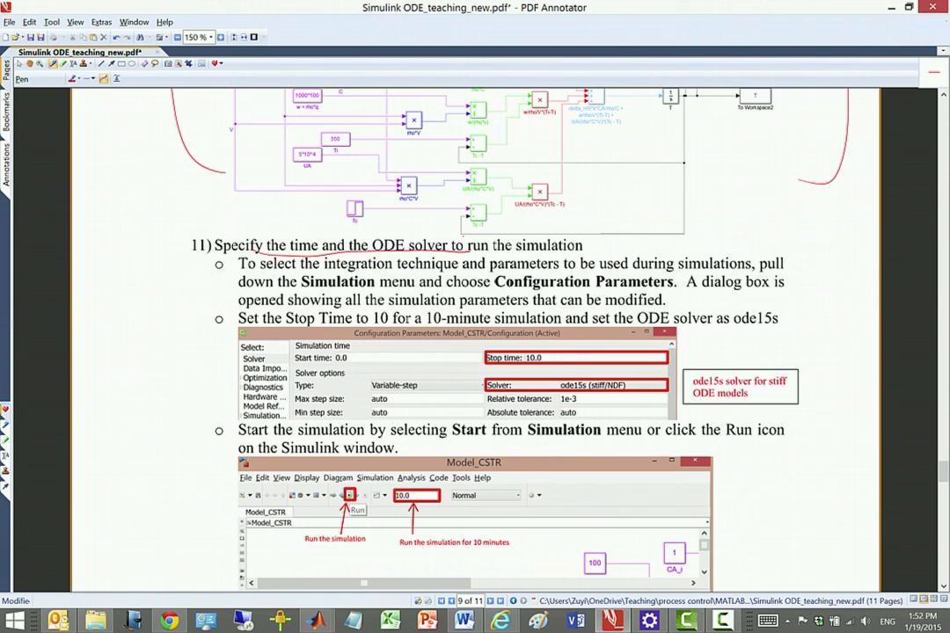
key("alt+Tab")
left_click(159, 22)
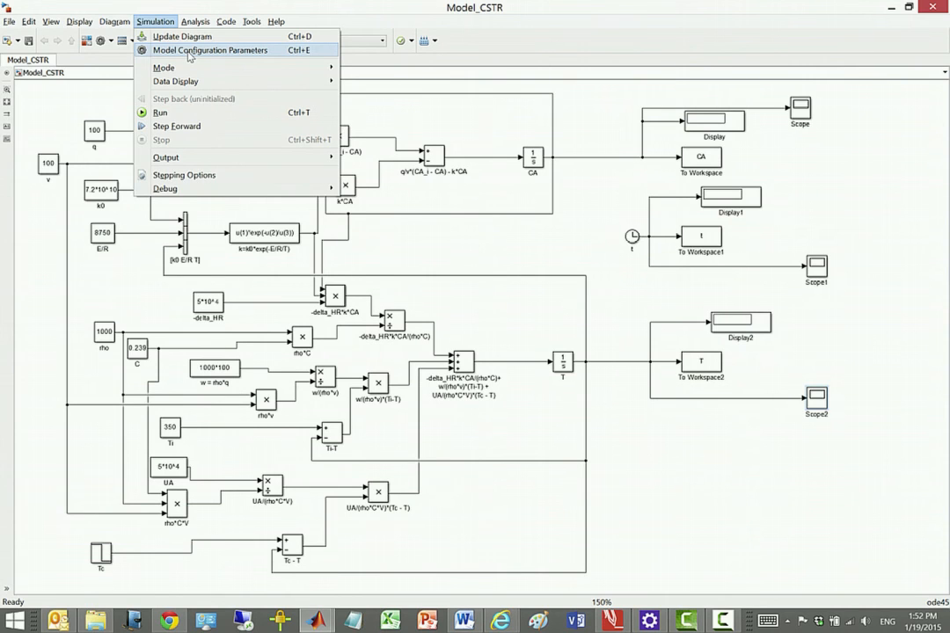
left_click(190, 51)
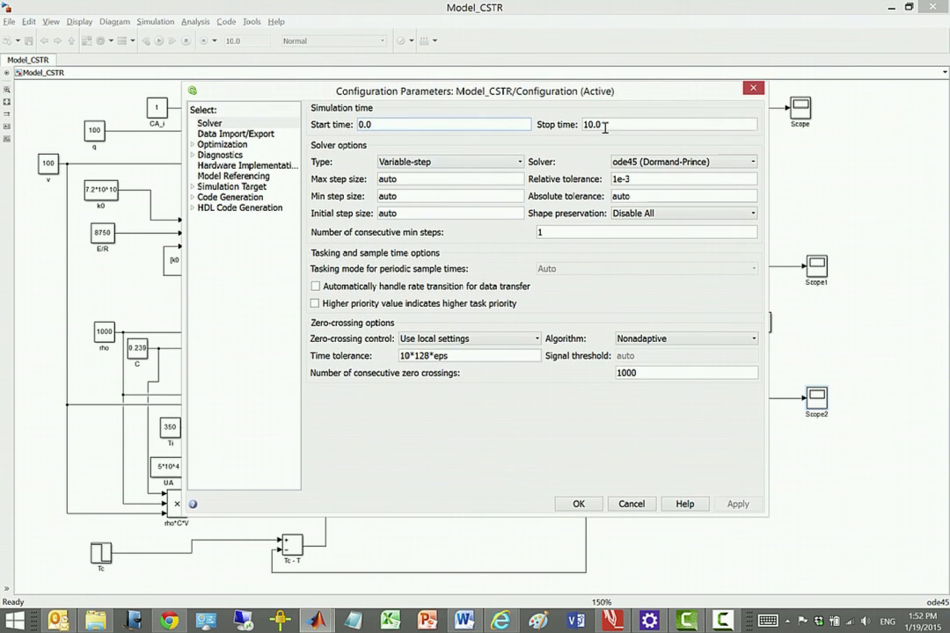
double_click(589, 124)
left_click_drag(589, 124, 606, 125)
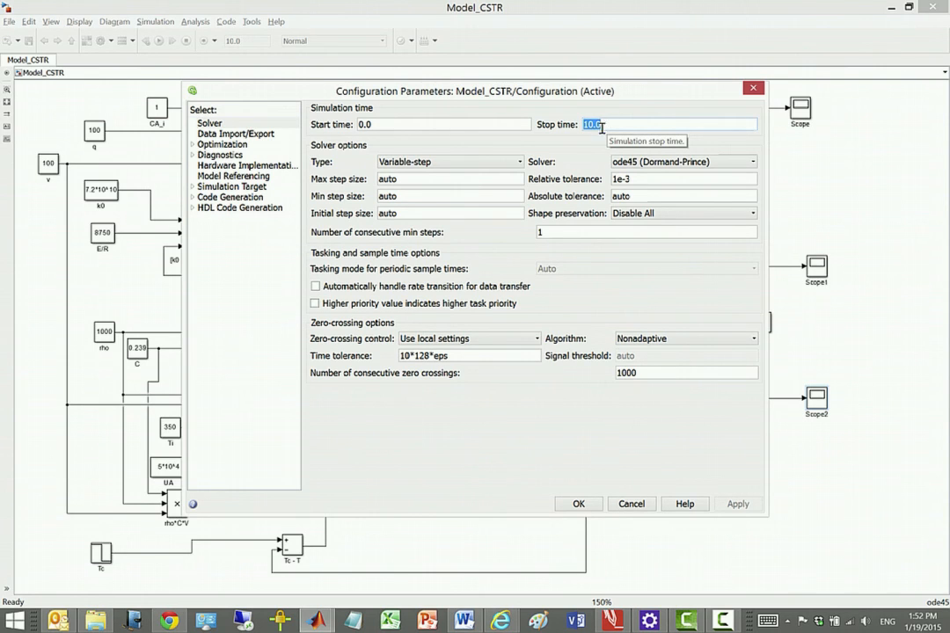
Return to the PDF instructions and circle the boxed note "ode15s solver for stiff ODE models" in item 11
key("alt+Tab")
scroll(506, 531, "down", 1)
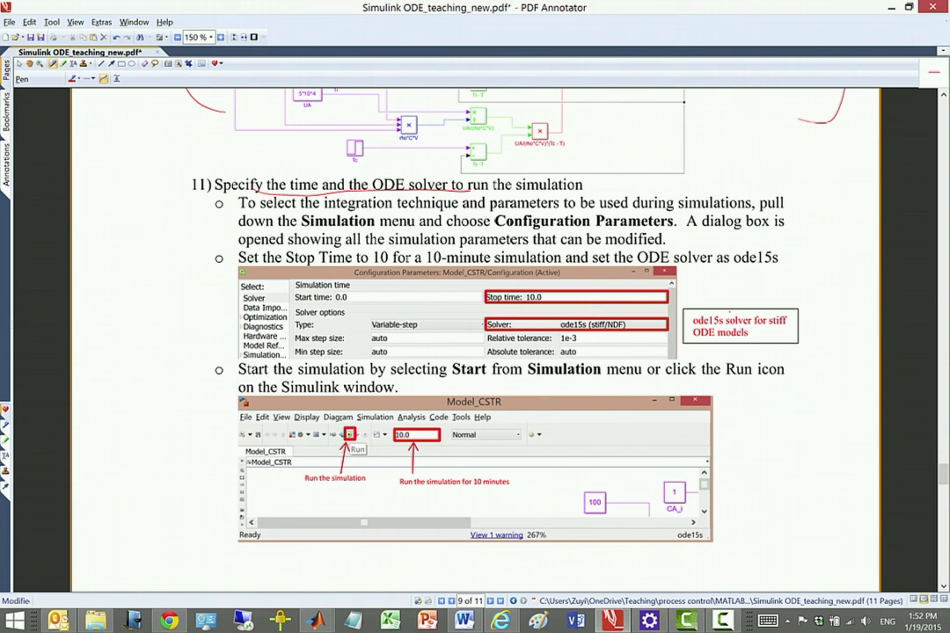
mouse_move(722, 282)
left_mouse_down()
mouse_move(840, 325)
mouse_move(703, 356)
mouse_move(707, 279)
left_mouse_up()
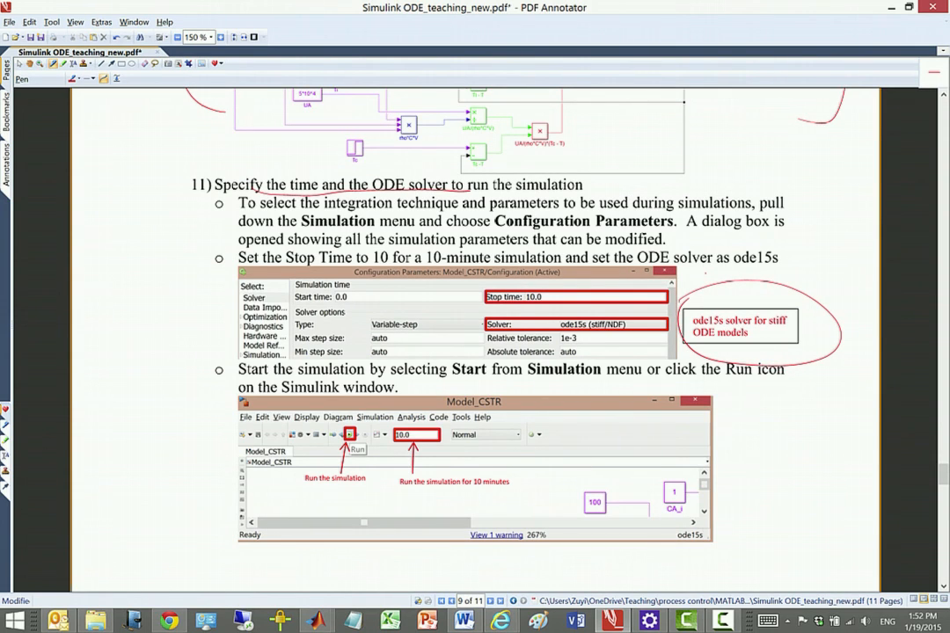
Switch back to the Simulink configuration parameters, set the solver to ode15s (stiff/NDF) and apply the settings
key("alt+Tab")
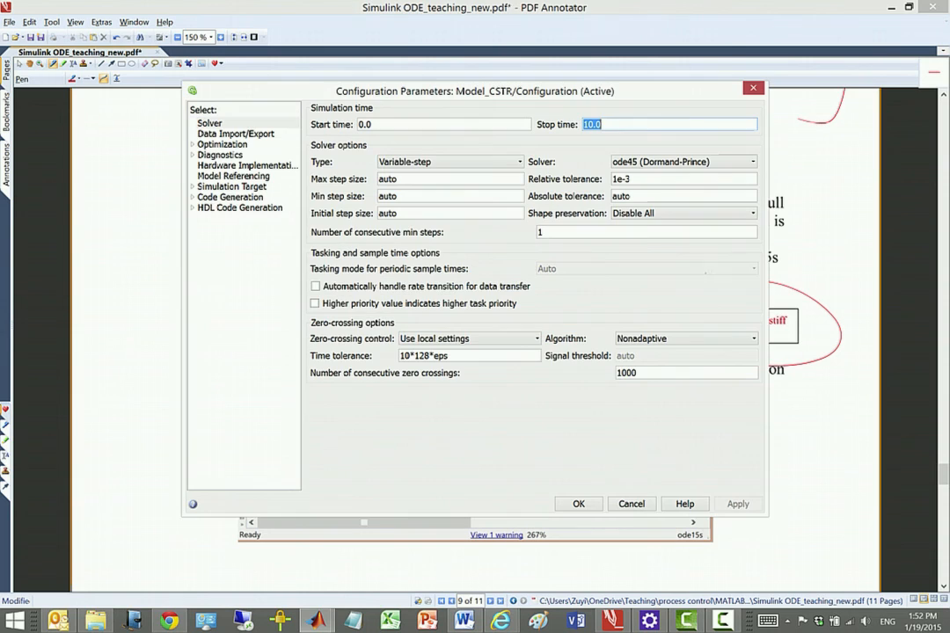
left_click(752, 164)
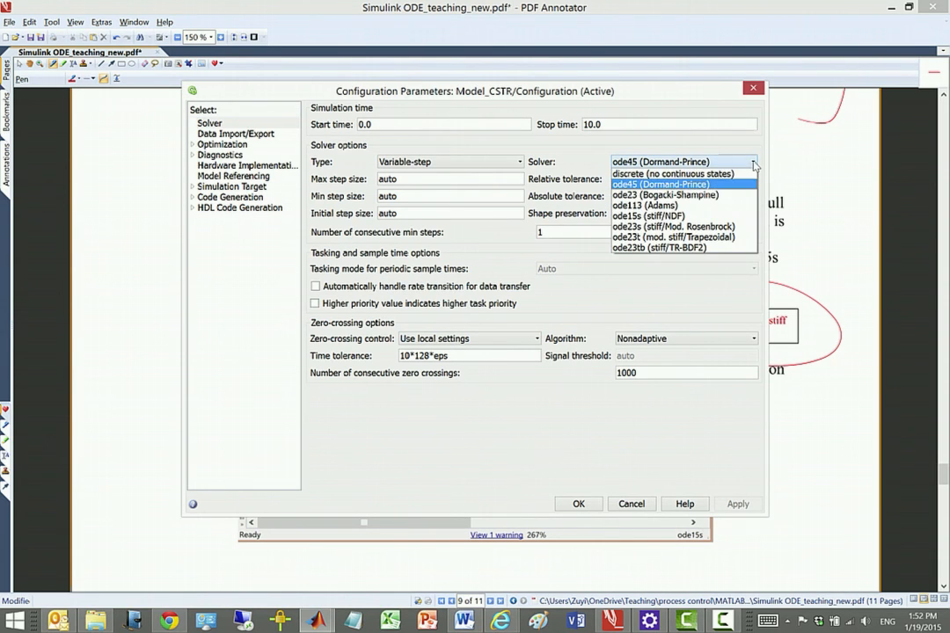
left_click(696, 218)
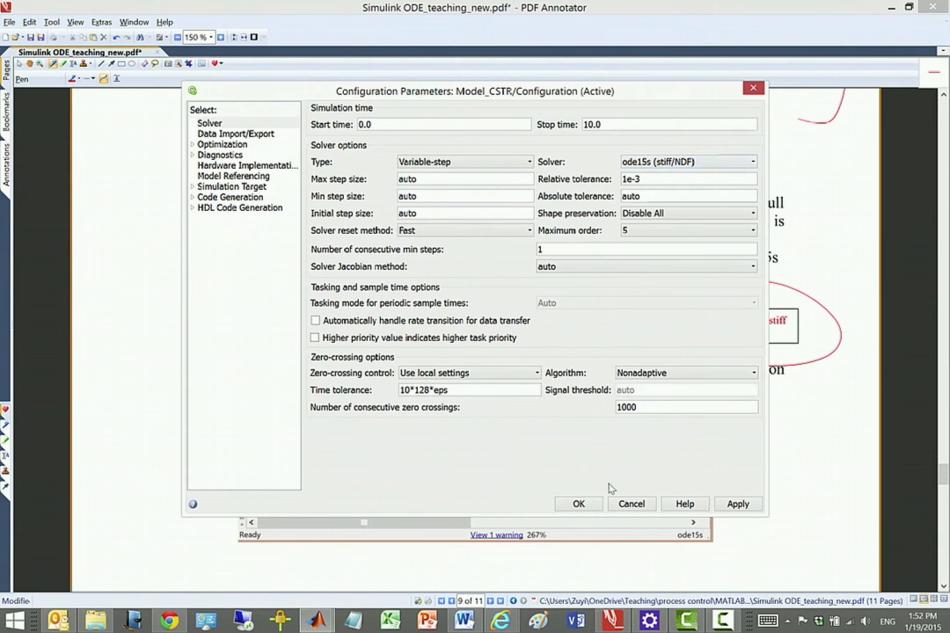
left_click(579, 504)
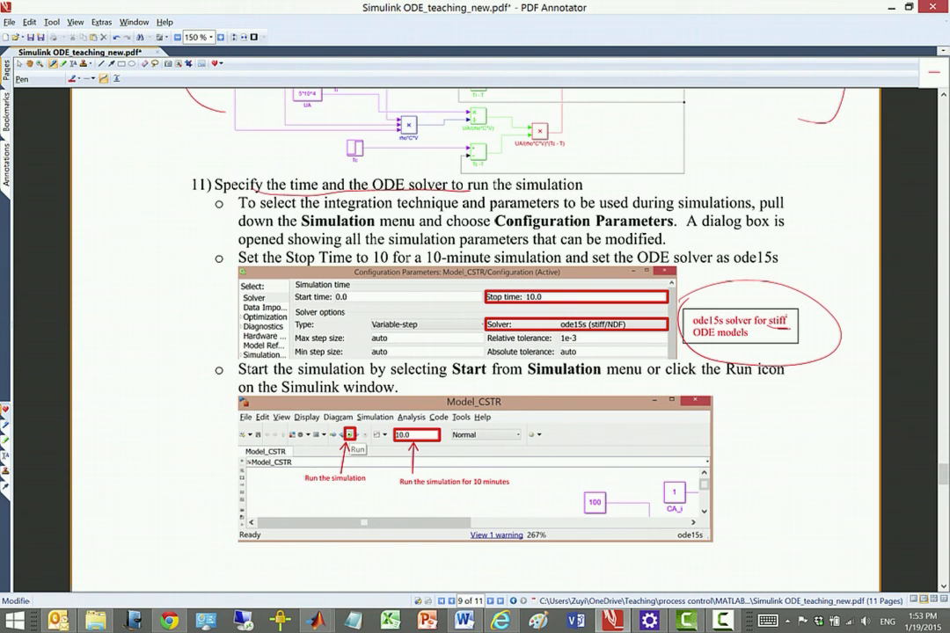
In the PDF, draw an arrow from "stiff" and handwrite "some variables change much faster than the others → step size"
left_click_drag(779, 325, 762, 409)
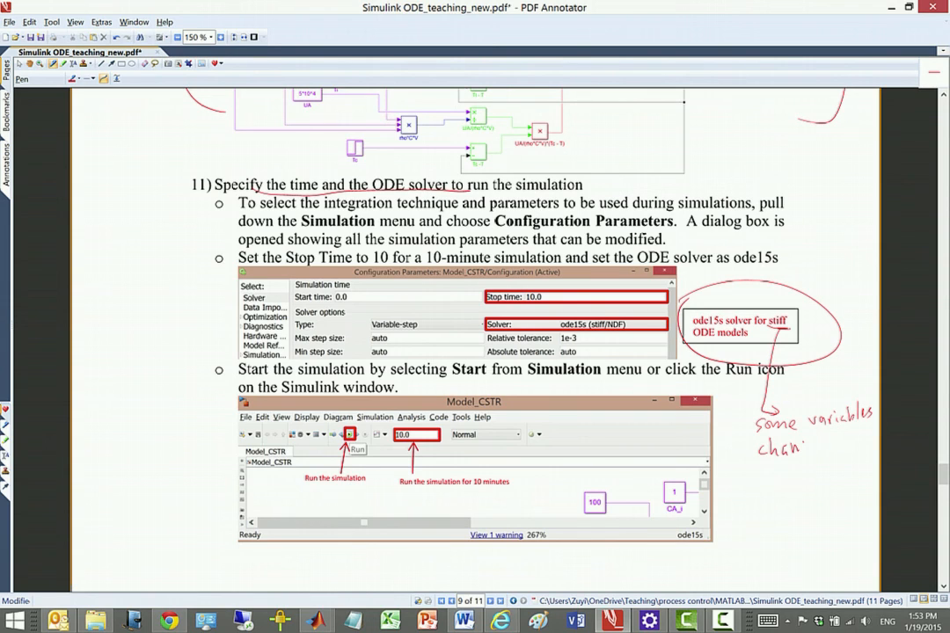
left_click_drag(830, 442, 867, 436)
mouse_move(777, 463)
left_mouse_down()
mouse_move(772, 482)
mouse_move(837, 455)
mouse_move(871, 457)
left_mouse_up()
mouse_move(791, 482)
left_mouse_down()
mouse_move(816, 492)
mouse_move(857, 489)
mouse_move(855, 480)
mouse_move(875, 475)
left_mouse_up()
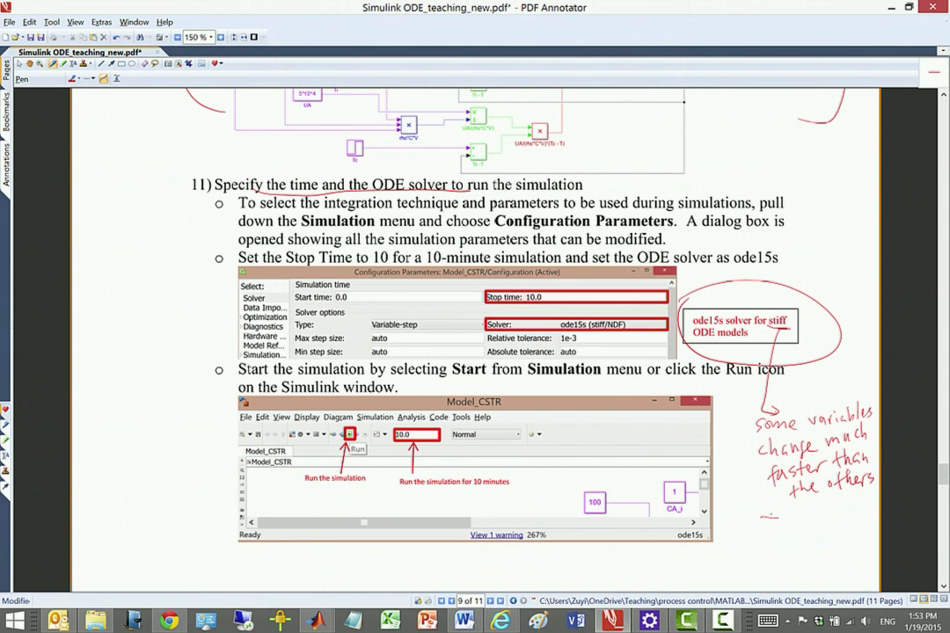
mouse_move(761, 518)
left_mouse_down()
mouse_move(802, 515)
mouse_move(820, 526)
left_mouse_up()
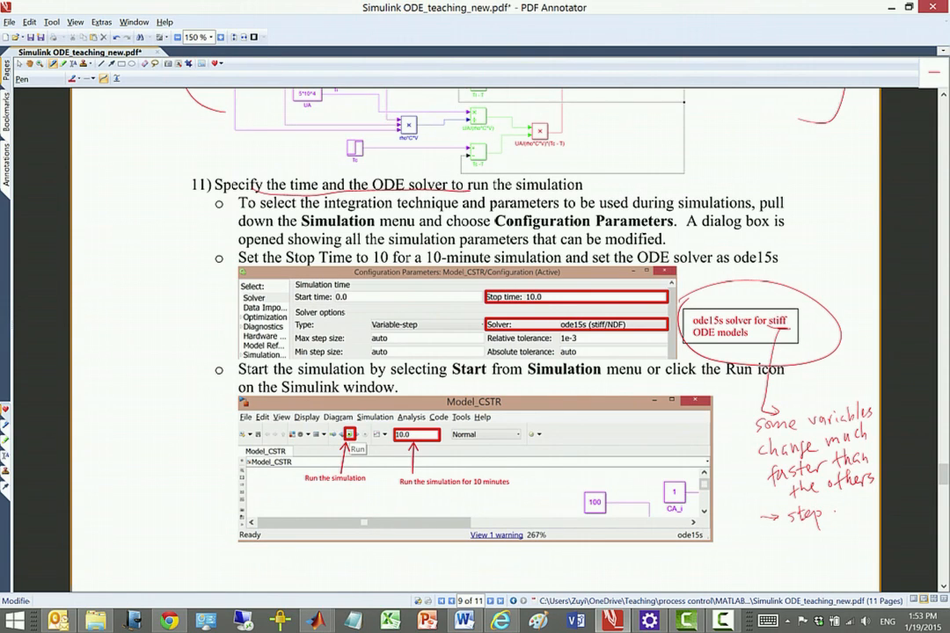
mouse_move(835, 504)
left_mouse_down()
mouse_move(828, 516)
mouse_move(857, 510)
left_mouse_up()
scroll(475, 334, "down", 1)
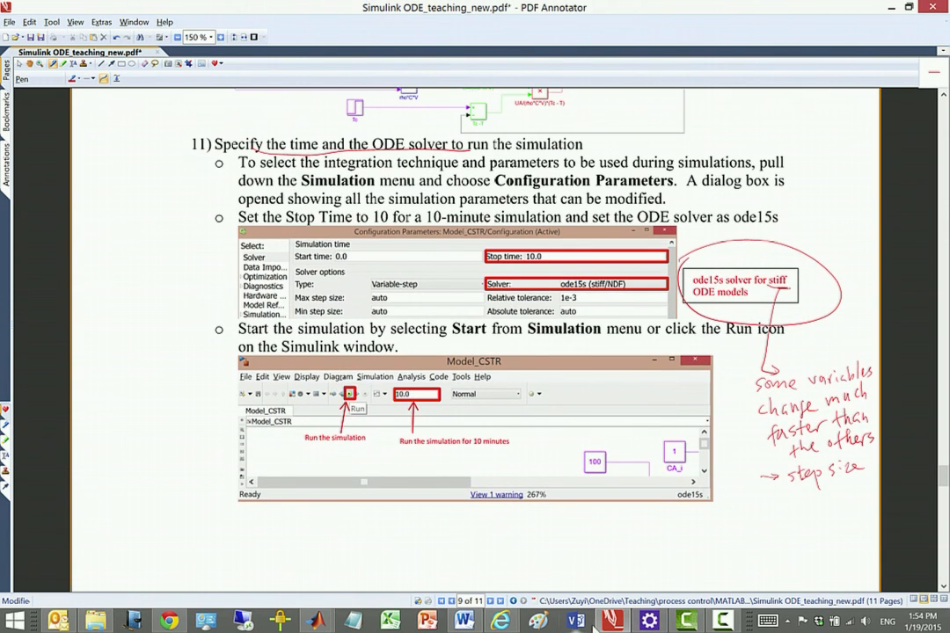
Switch to the Model_CSTR model, recheck its stop time and solver in the configuration parameters, and run the simulation
mouse_move(315, 621)
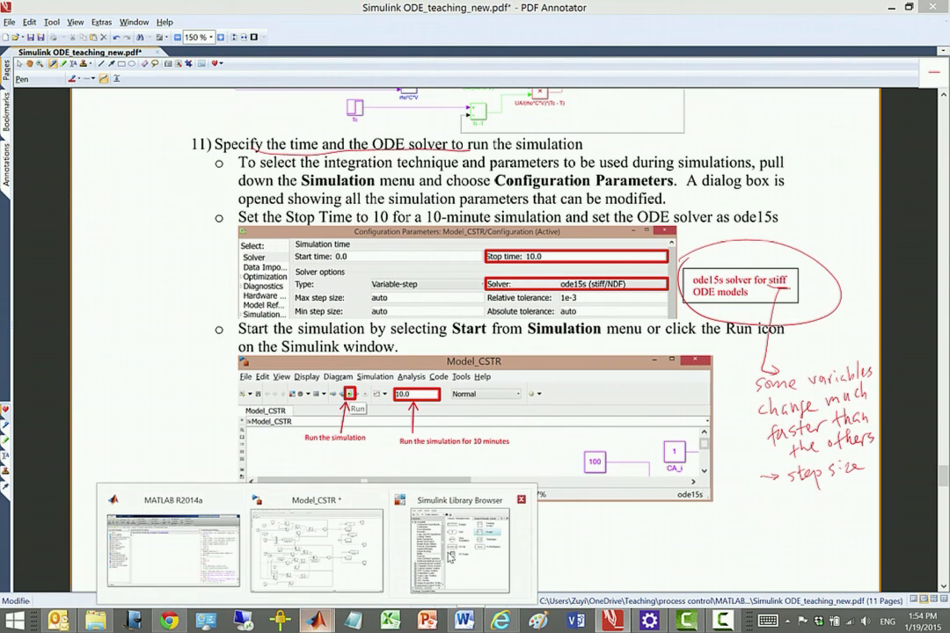
mouse_move(450, 556)
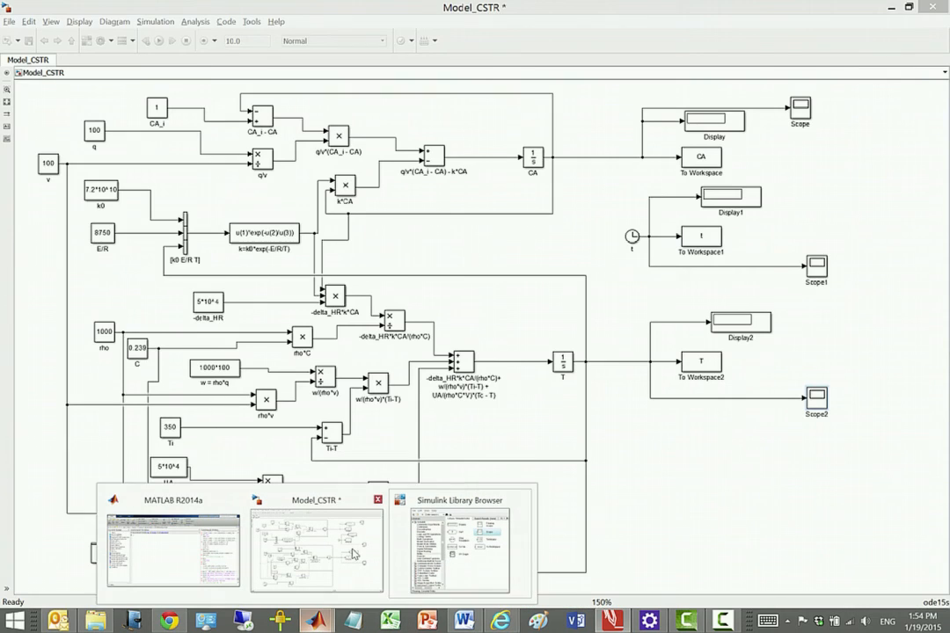
left_click(317, 541)
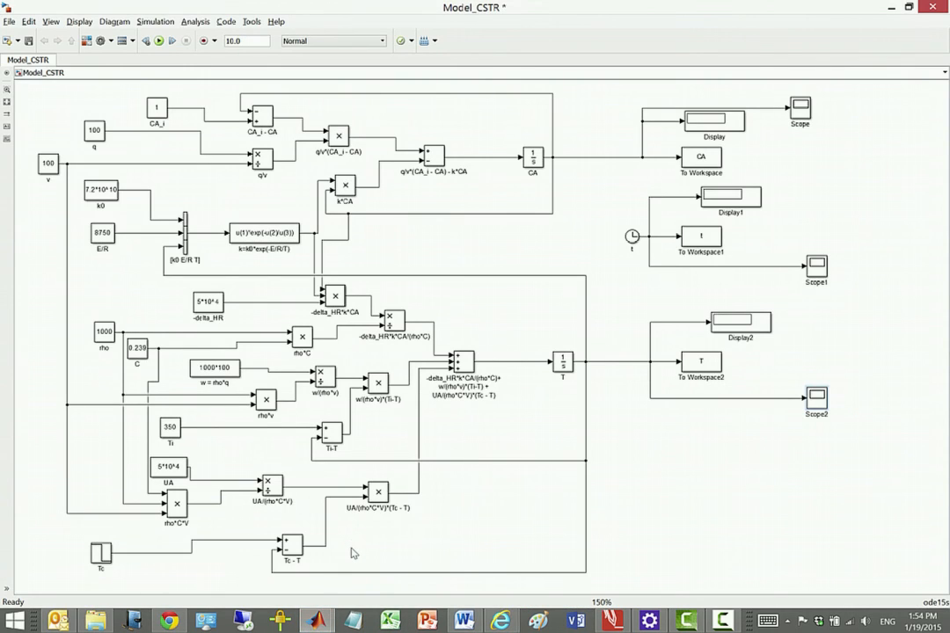
left_click(155, 21)
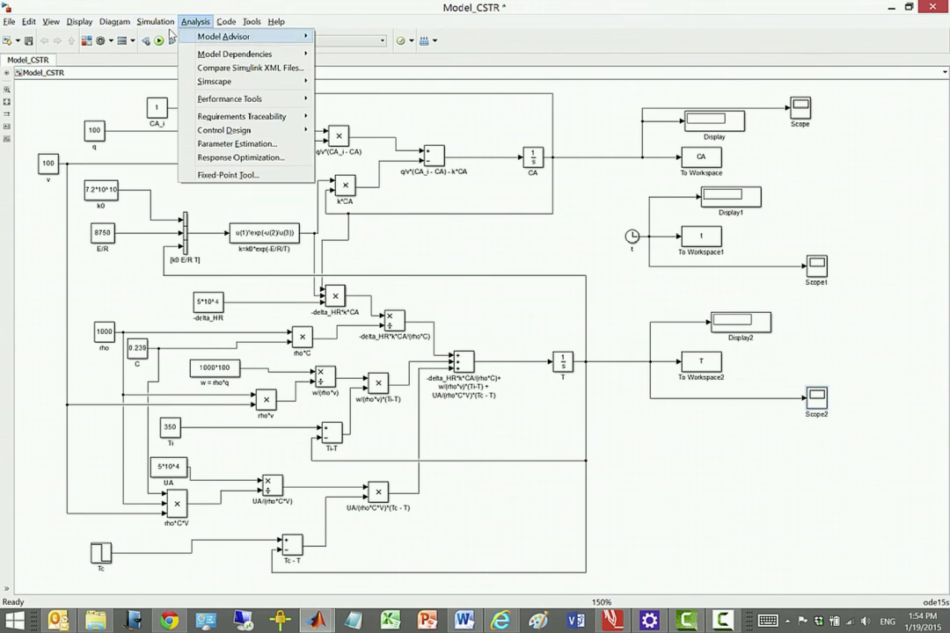
left_click(192, 51)
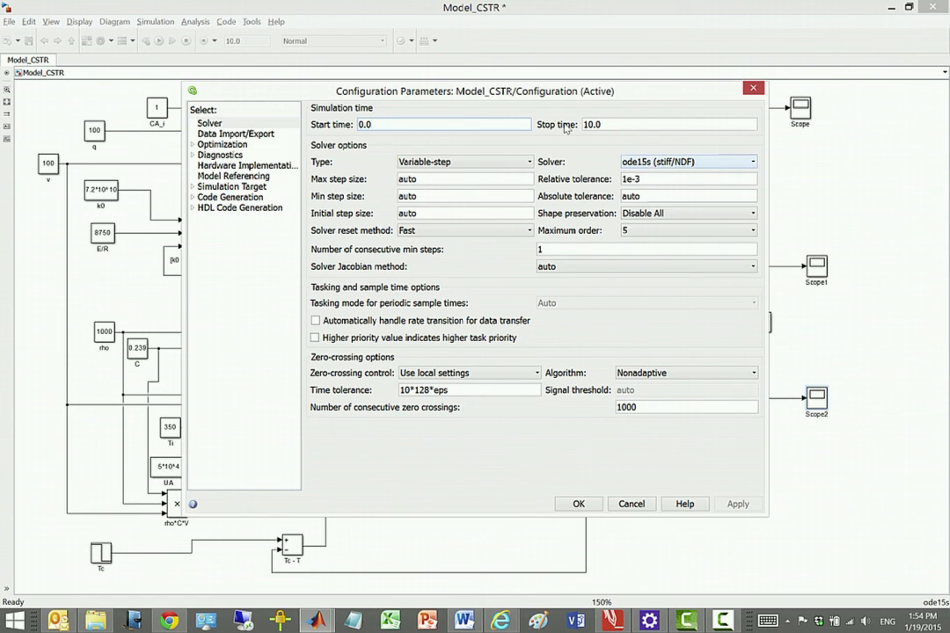
left_click(578, 504)
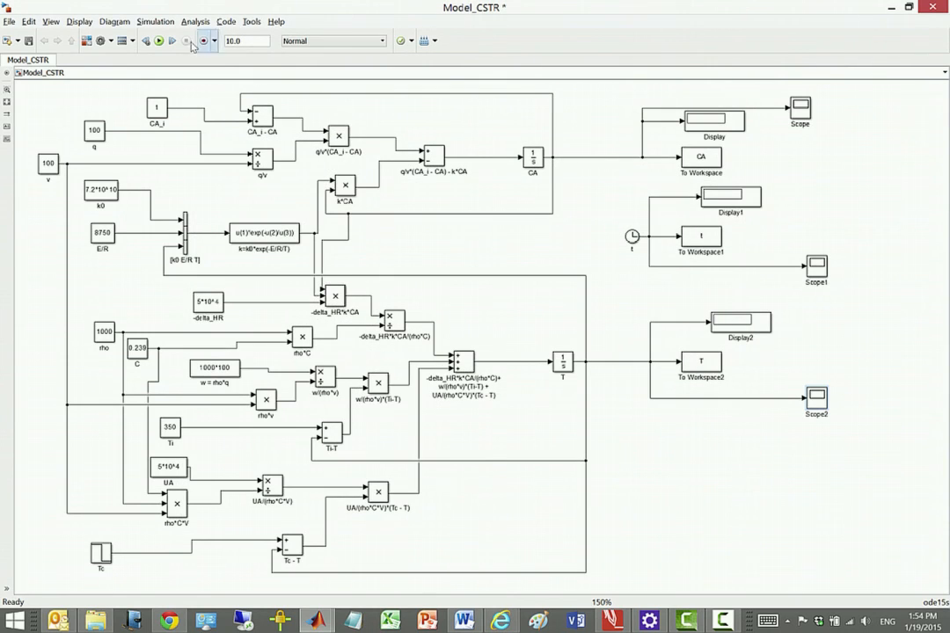
double_click(246, 40)
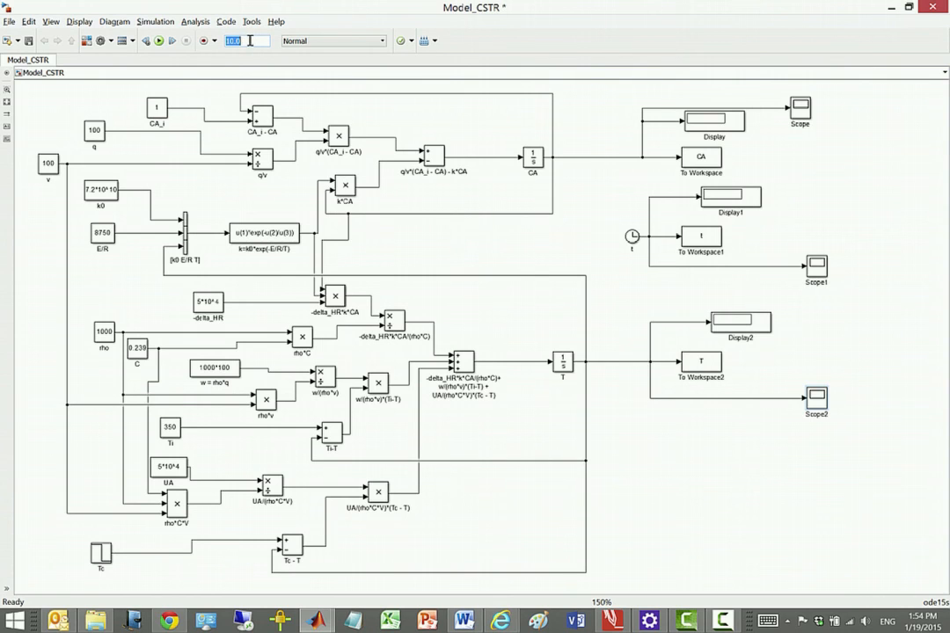
left_click(160, 42)
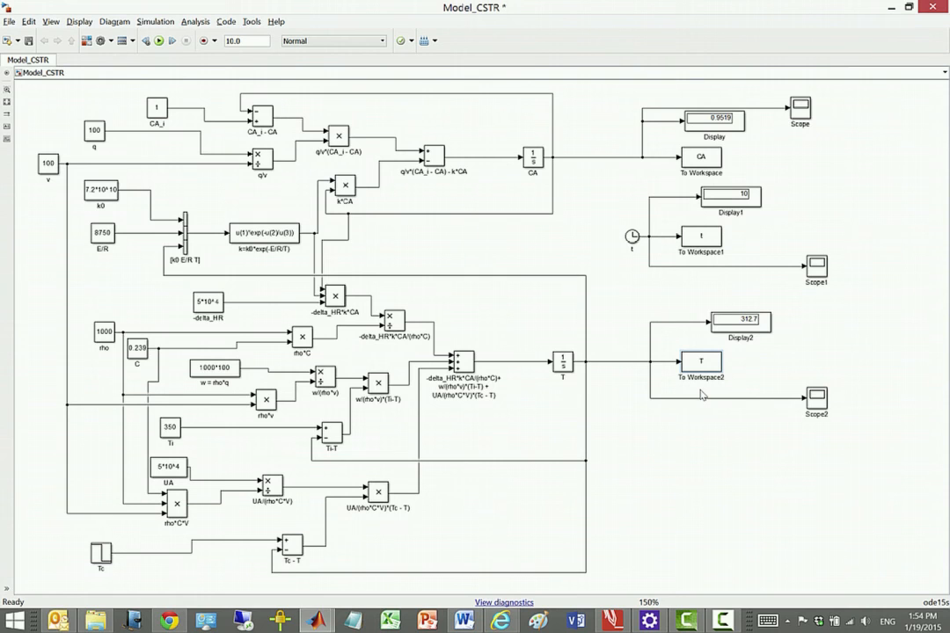
Switch to the PDF, go on to item 12 about plotting the output profiles and underline "Tc is reduced to 290 K"
key("alt+Tab")
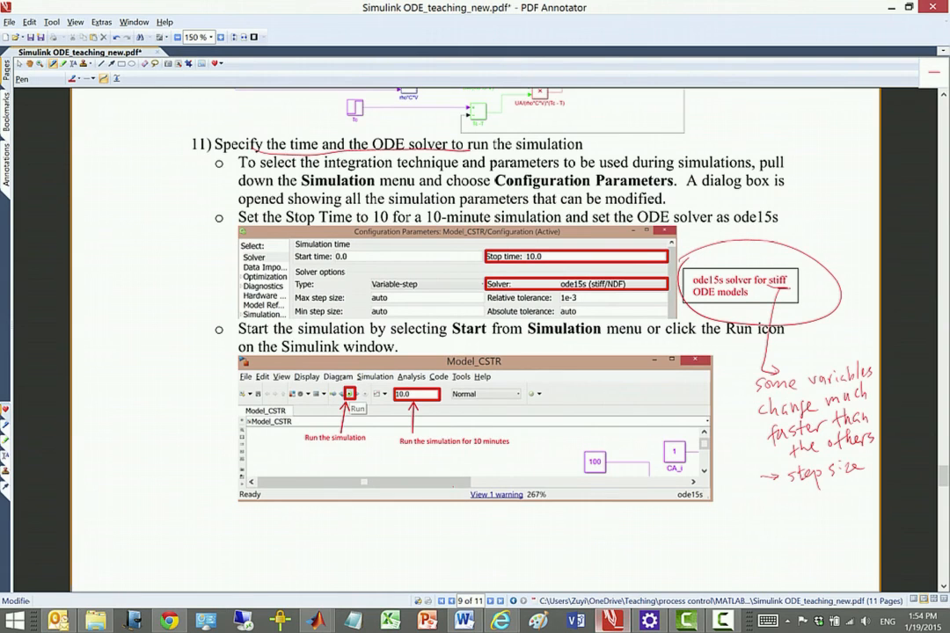
scroll(475, 334, "down", 6)
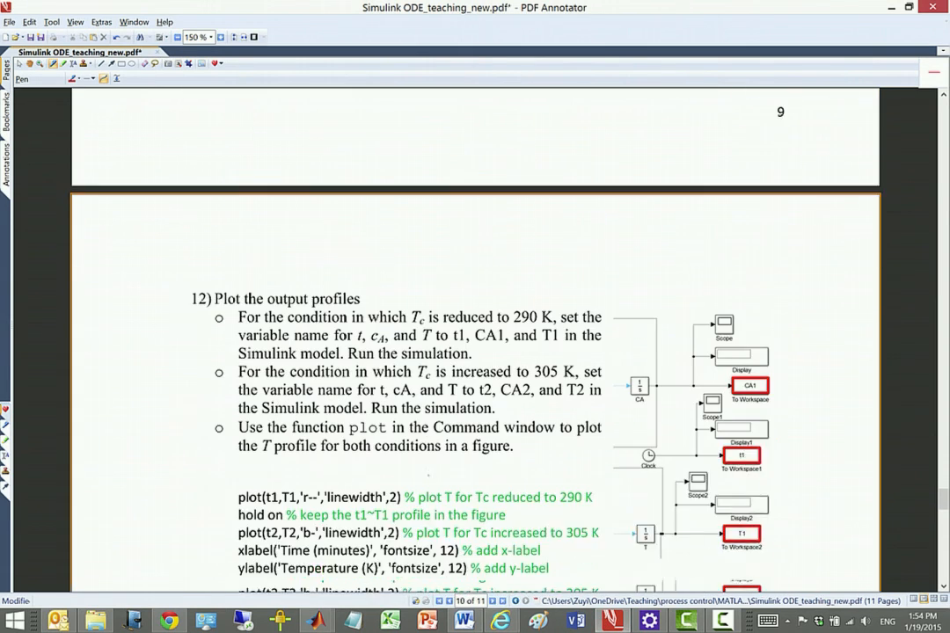
scroll(475, 334, "down", 1)
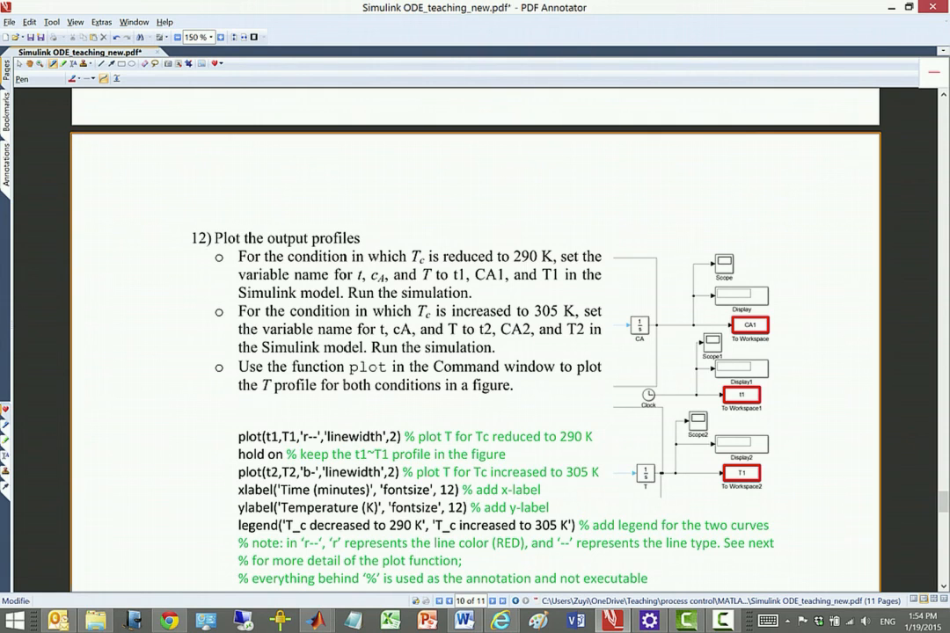
left_click_drag(388, 264, 559, 261)
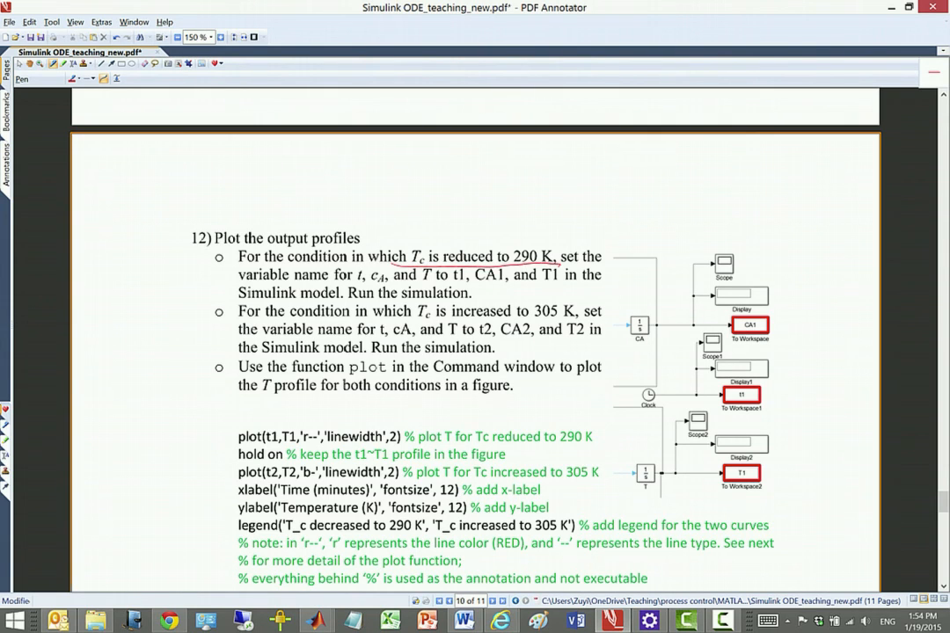